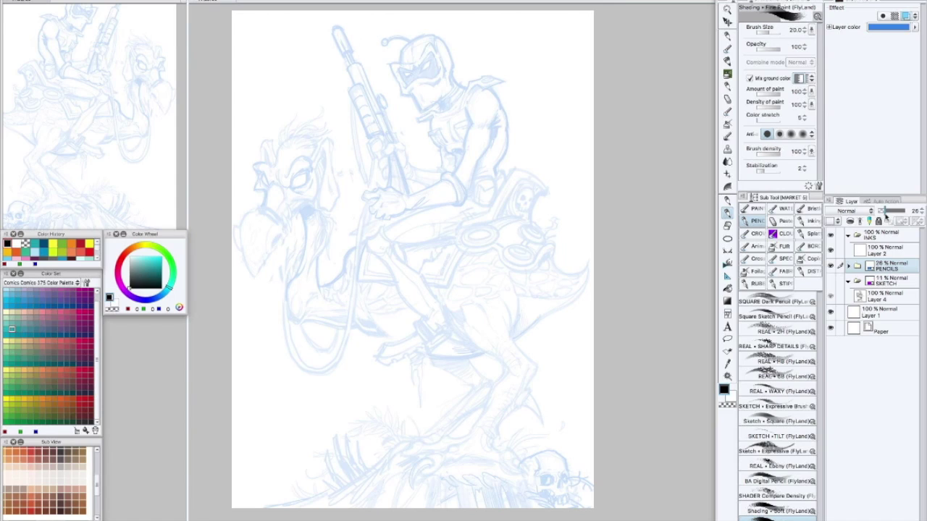
Select Layer 2 in the INKS folder and change the image resolution to 600 dpi with a height of 17 in
click(869, 252)
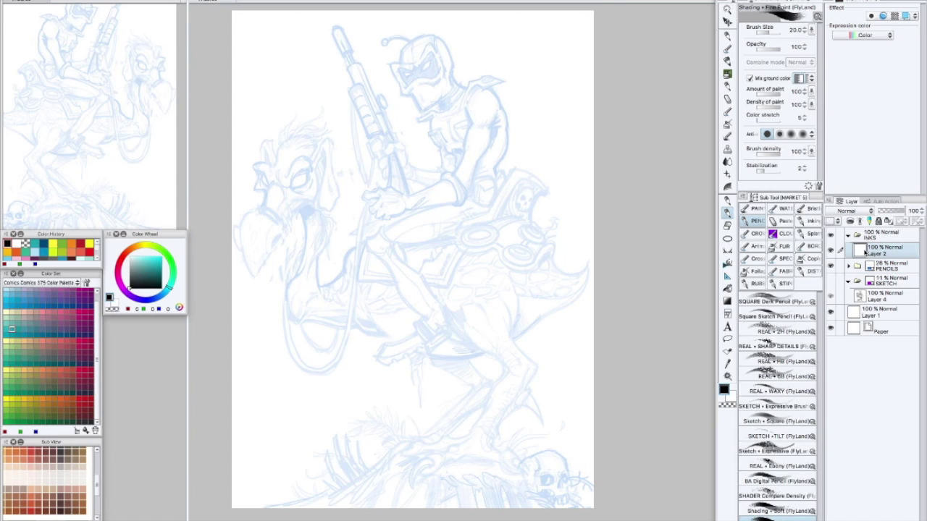
click(130, 0)
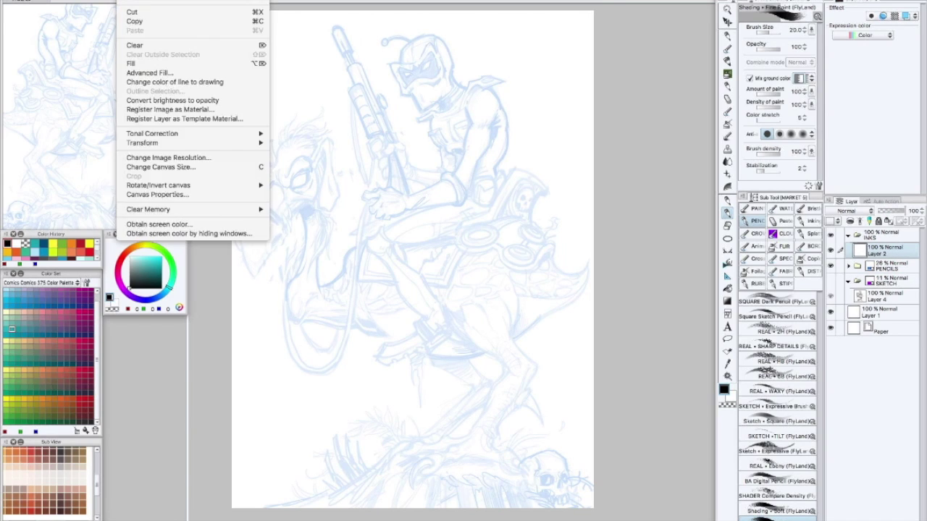
click(206, 157)
click(522, 266)
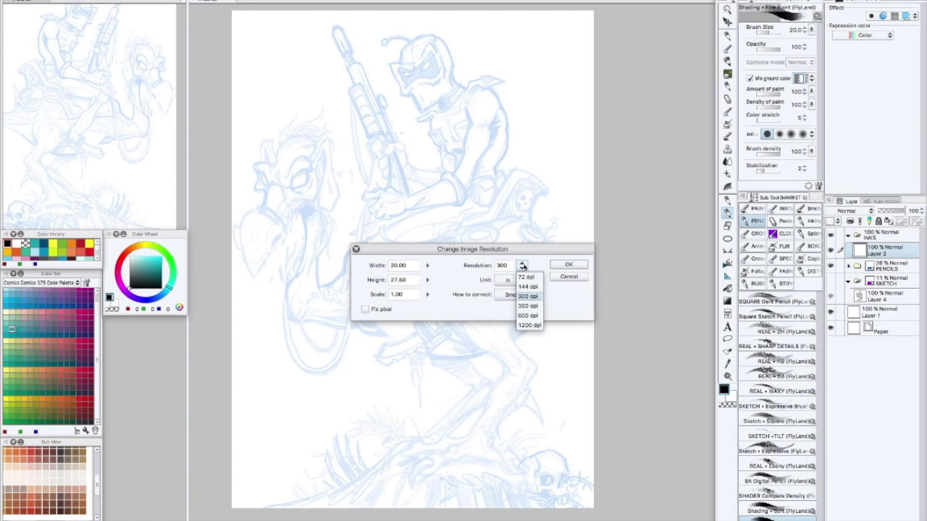
click(527, 316)
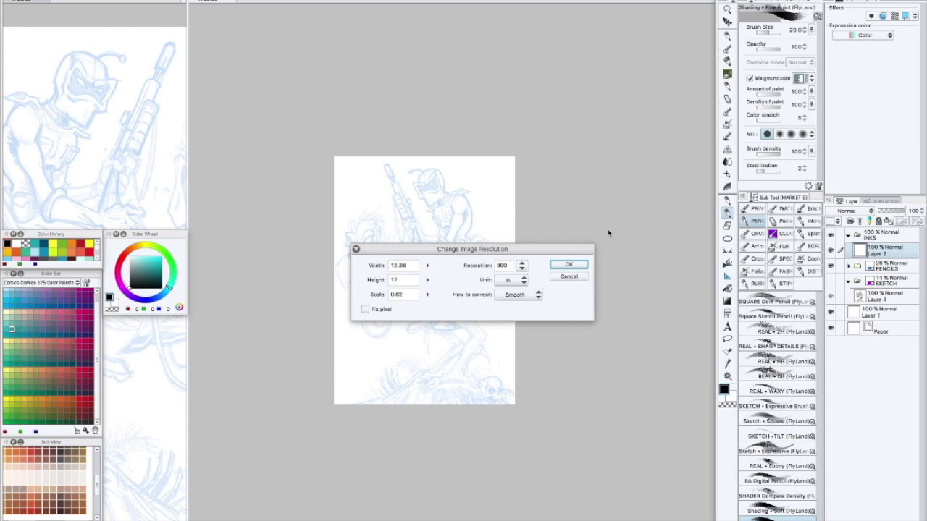
key(Return)
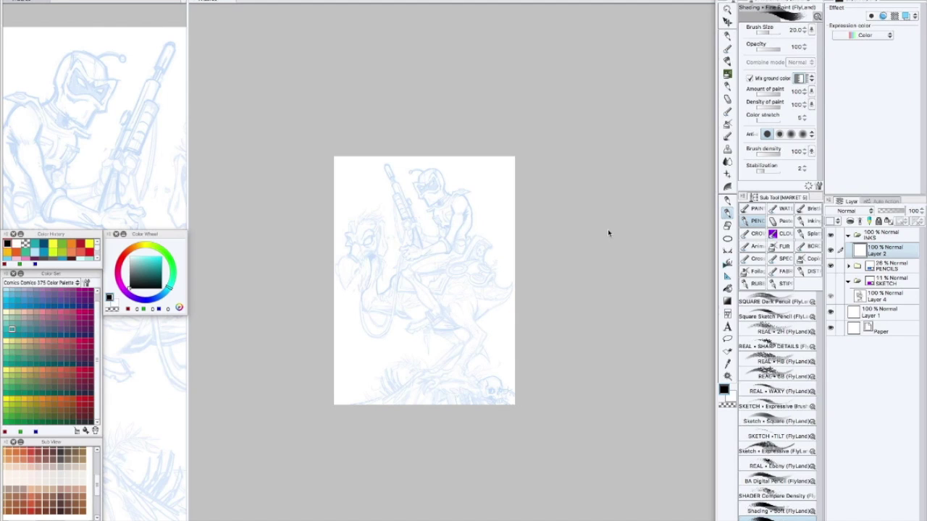
Make Layer 2 in the INKS folder active again and switch to the Shading • Fine Point pencil
key(m)
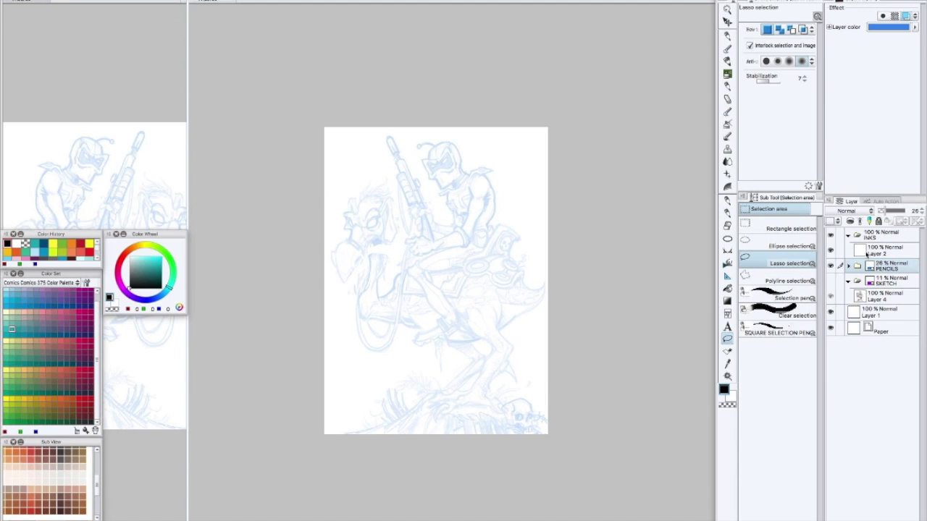
click(869, 252)
scroll(513, 269, up, 3)
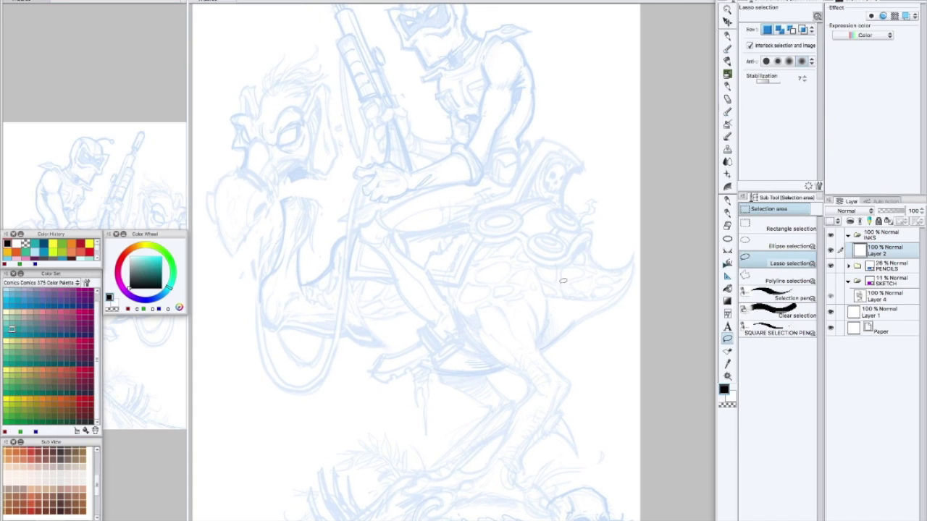
key(p)
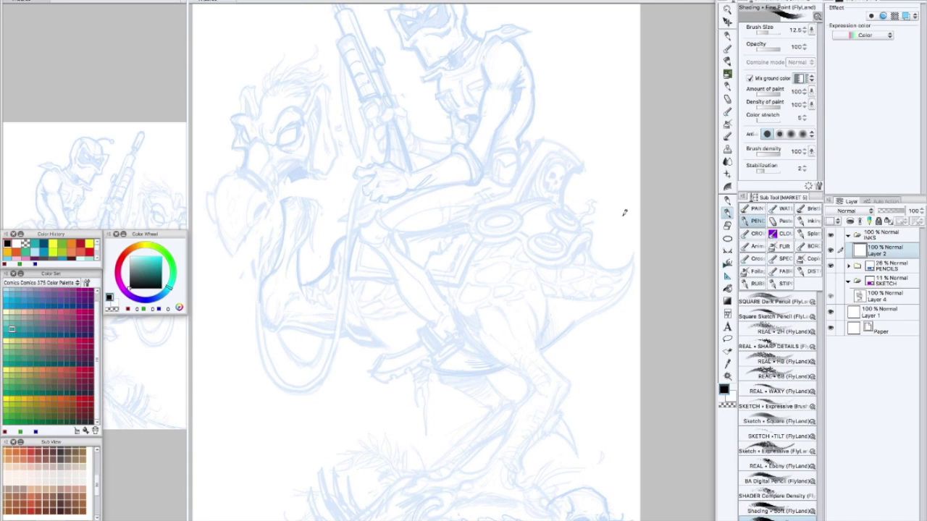
In the tool shortcut settings, expand MARKET 5 and delete the A shortcut of the PENCILS group
click(43, 0)
click(76, 23)
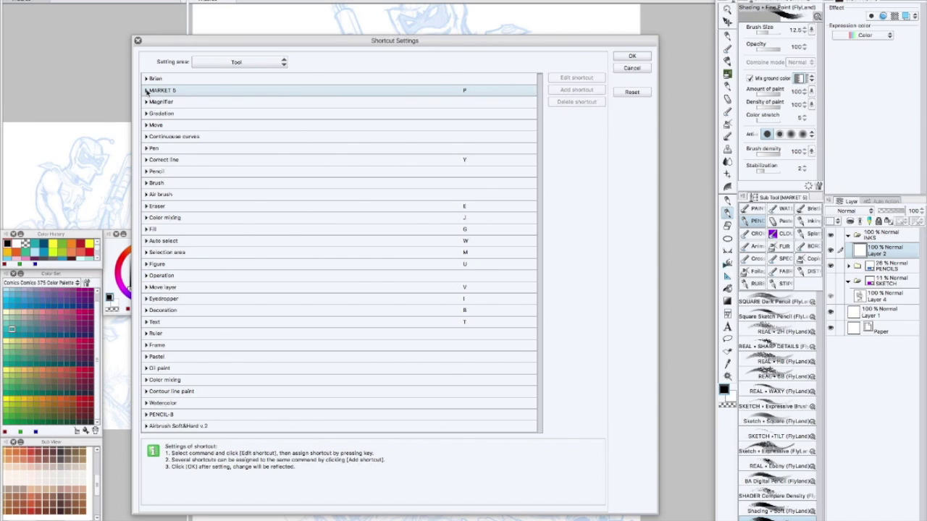
click(146, 90)
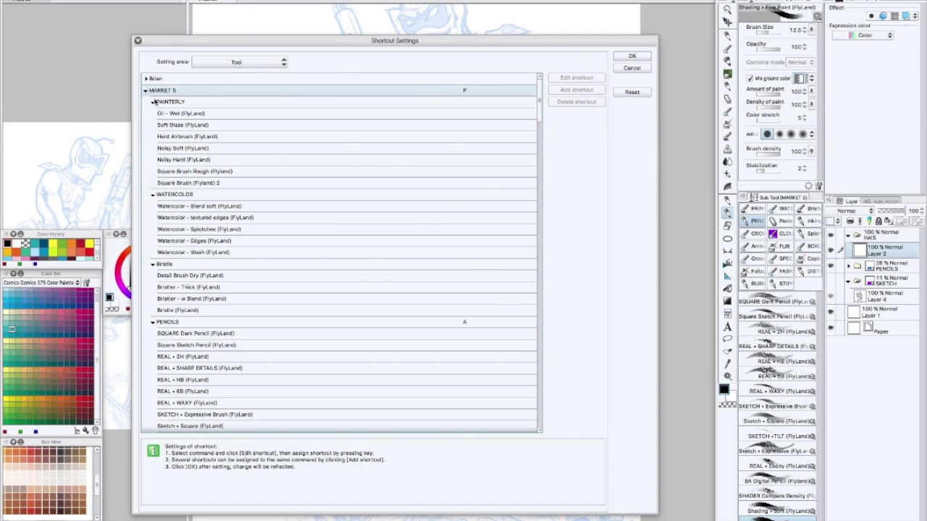
click(405, 321)
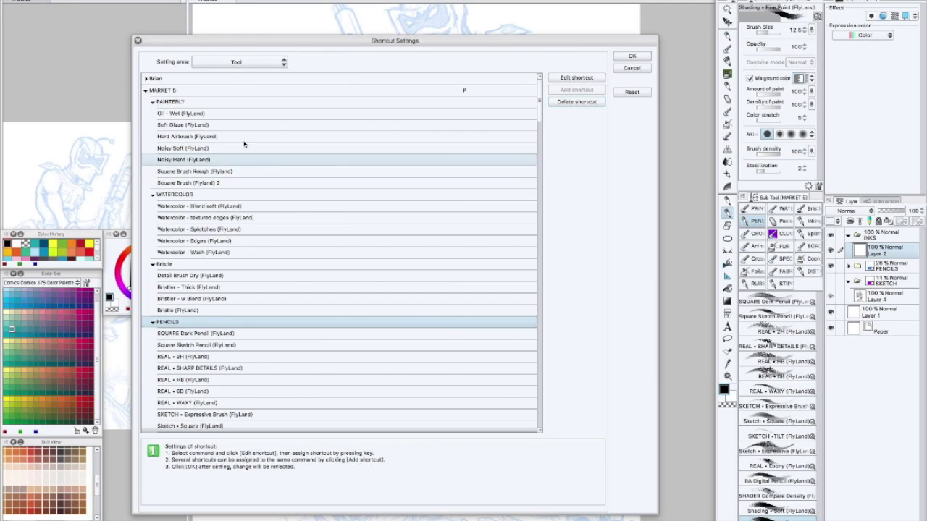
Collapse the PAINTERLY, WATERCOLOR, Bristle and PENCILS groups and open the Inking group's shortcut for editing
click(161, 102)
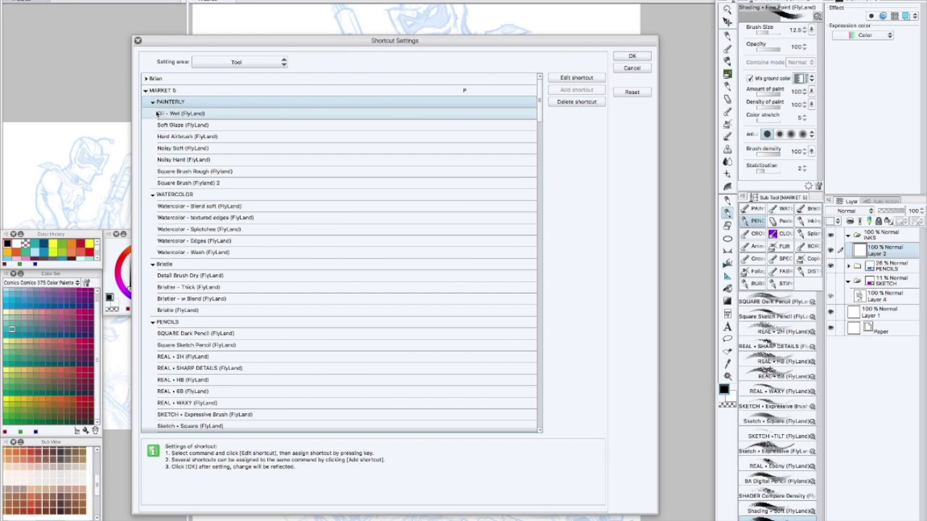
click(153, 102)
click(153, 113)
click(157, 125)
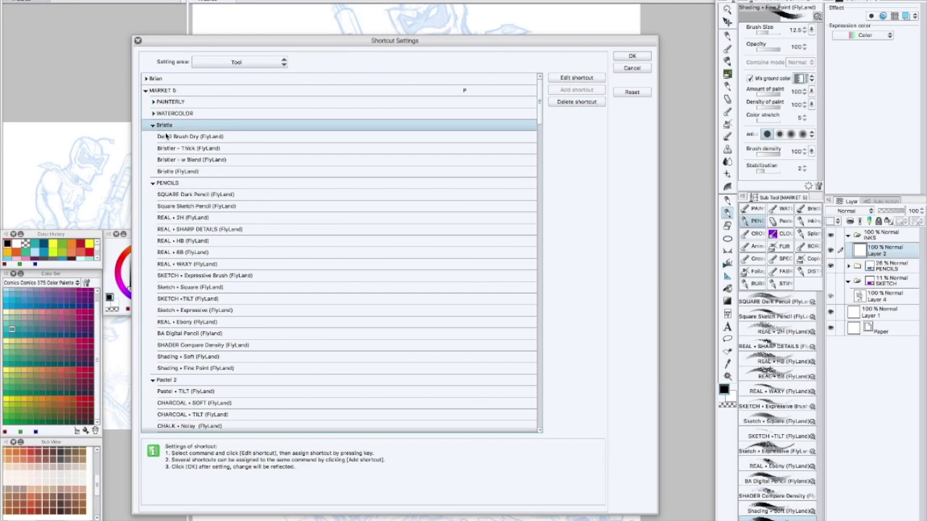
click(153, 125)
click(153, 137)
click(159, 149)
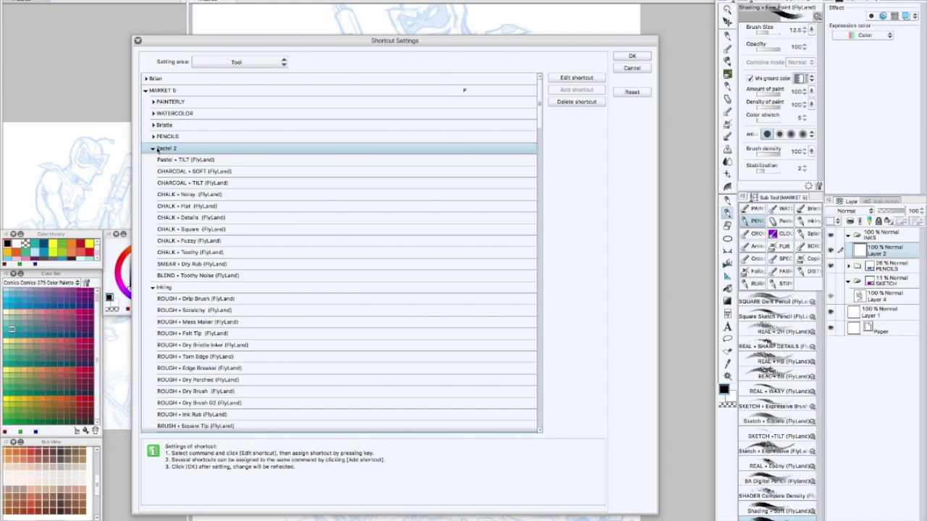
click(163, 287)
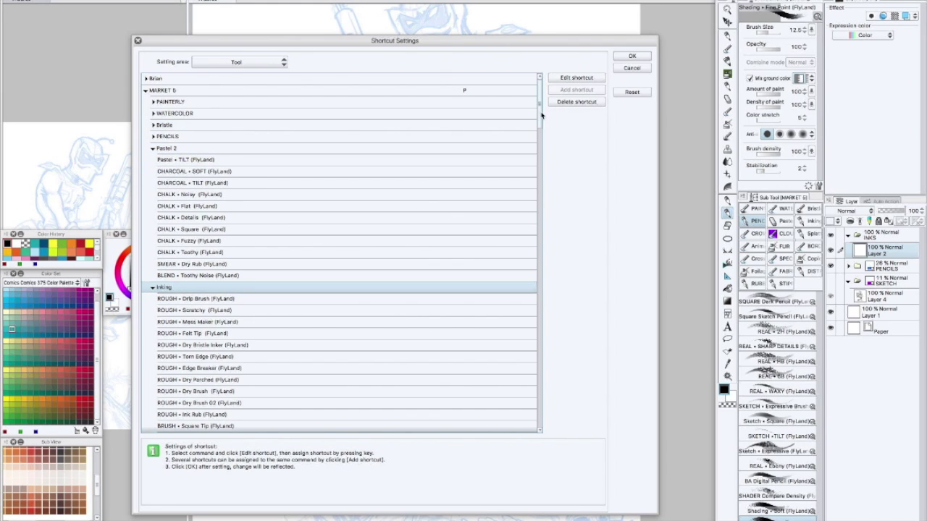
drag(539, 113, 539, 131)
click(576, 77)
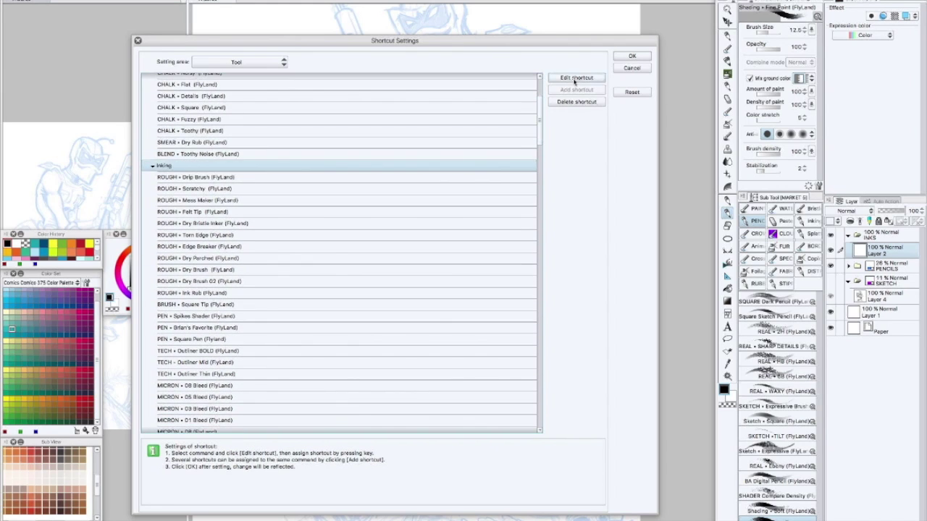
click(554, 142)
Collapse the groups from Pastel 2 through SPECIAL, delete the A shortcut of Copic Shader, and accept the shortcut settings with Inking selected
scroll(535, 130, up, 5)
click(164, 149)
click(153, 148)
click(153, 160)
click(153, 172)
click(153, 183)
click(153, 195)
click(153, 207)
click(153, 218)
click(153, 230)
click(153, 241)
click(154, 253)
click(155, 266)
click(576, 102)
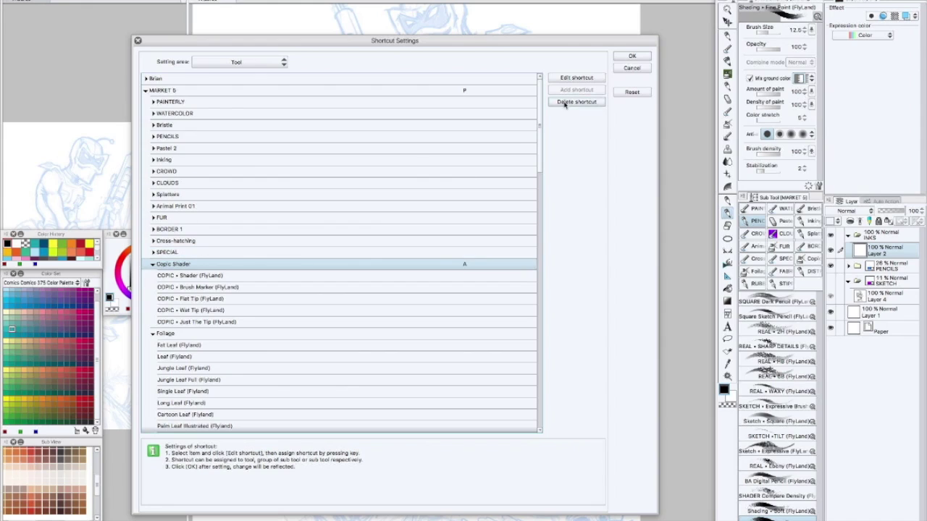
click(162, 161)
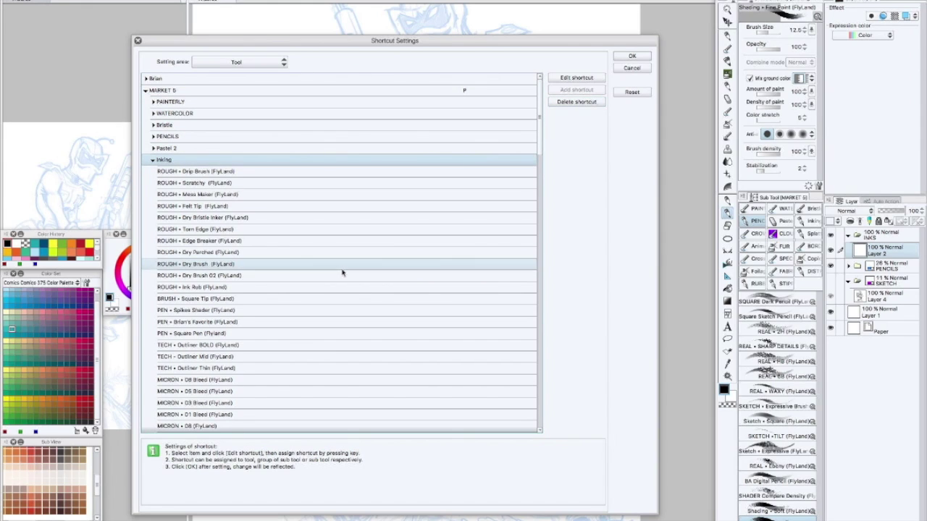
click(622, 58)
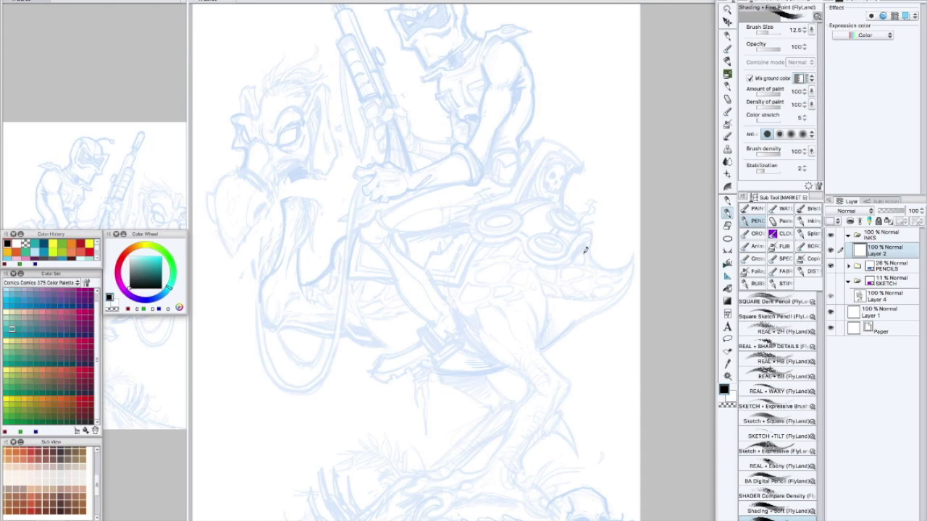
Expand the PENCILS folder, add a Multiply layer above Layer 3 Copy, and set the folder's opacity to 30%
scroll(584, 270, down, 3)
click(874, 269)
click(874, 282)
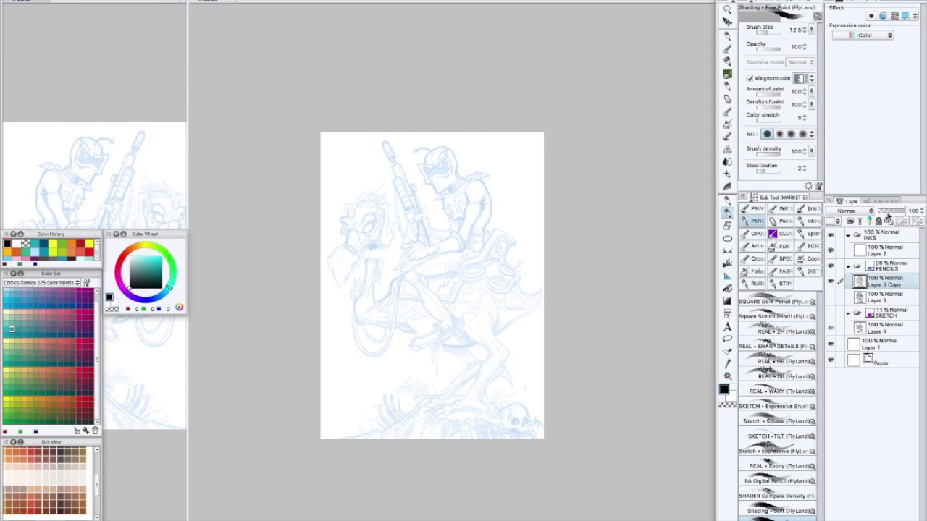
click(877, 264)
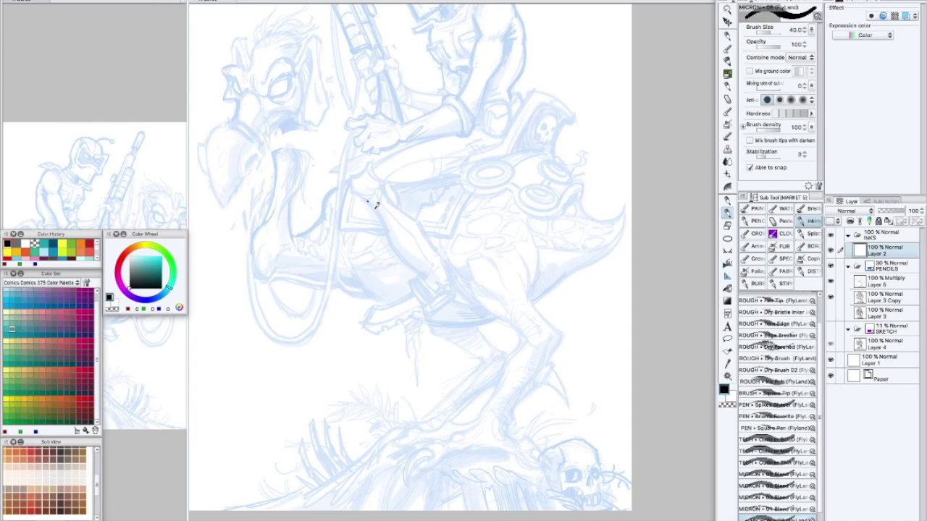
Try inking the front contour of the rider's shin on Layer 2 with PEN • Square Pen at size 80
mouse_move(369, 202)
mouse_down()
mouse_move(392, 243)
mouse_move(415, 268)
mouse_up()
scroll(394, 204, up, 1)
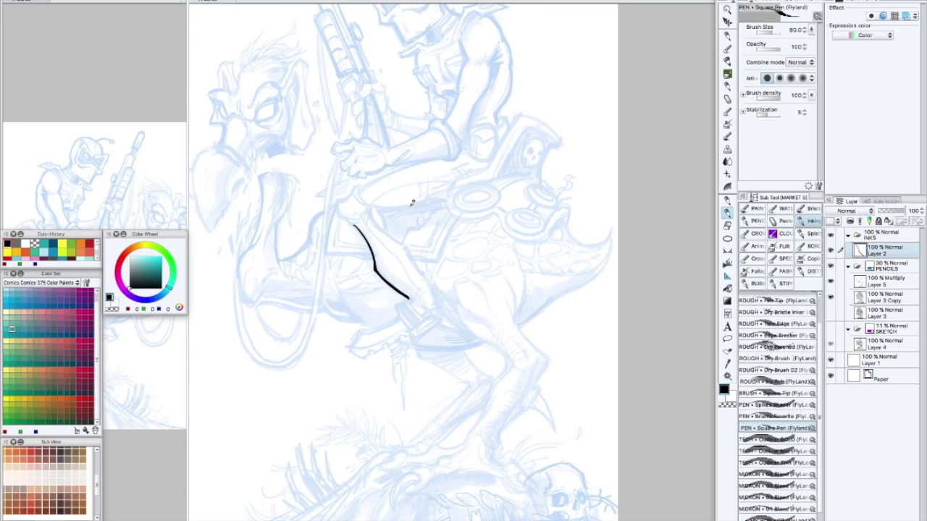
scroll(399, 191, up, 2)
drag(426, 217, 529, 366)
key(ctrl+z)
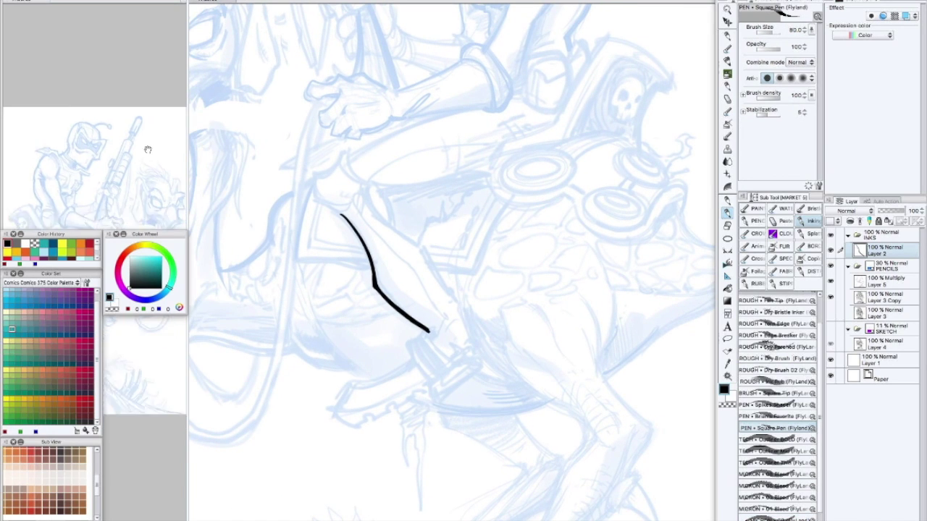
Ink the rider's knee contour and the start of the calf's back edge with the Square Pen at size 100
drag(366, 192, 403, 232)
mouse_move(410, 175)
mouse_down()
mouse_move(541, 157)
mouse_move(550, 242)
mouse_up()
mouse_move(437, 203)
mouse_down()
mouse_move(448, 164)
mouse_move(507, 238)
mouse_move(391, 178)
mouse_up()
mouse_move(332, 173)
mouse_down()
mouse_move(336, 202)
mouse_move(379, 230)
mouse_up()
drag(426, 273, 454, 348)
mouse_move(360, 257)
mouse_down()
mouse_move(365, 242)
mouse_move(395, 223)
mouse_move(362, 237)
mouse_move(412, 210)
mouse_move(372, 183)
mouse_up()
drag(318, 226, 343, 212)
mouse_move(433, 227)
mouse_down()
mouse_move(482, 284)
mouse_move(466, 276)
mouse_move(458, 306)
mouse_up()
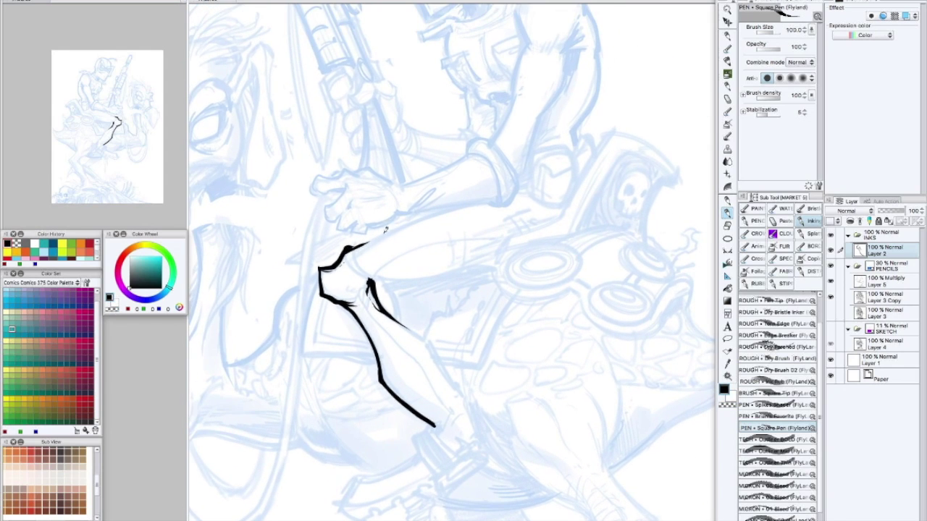
Ink the upper and lower contours of the rider's thigh with the Square Pen
drag(365, 244, 478, 204)
mouse_move(372, 278)
mouse_down()
mouse_move(515, 246)
mouse_move(505, 216)
mouse_up()
mouse_move(374, 236)
mouse_down()
mouse_move(367, 261)
mouse_move(380, 268)
mouse_up()
Ink the calf's back edge, hatching at the ankle and a thin inner thigh line with the Square Pen at size 125
scroll(449, 290, down, 5)
scroll(572, 362, up, 5)
mouse_move(335, 196)
mouse_down()
mouse_move(361, 210)
mouse_move(402, 273)
mouse_move(389, 265)
mouse_move(372, 304)
mouse_move(389, 294)
mouse_up()
key(bracketright)
mouse_move(408, 268)
mouse_down()
mouse_move(391, 306)
mouse_move(402, 274)
mouse_move(476, 307)
mouse_up()
mouse_move(411, 293)
mouse_down()
mouse_move(407, 318)
mouse_move(418, 326)
mouse_up()
drag(487, 287, 498, 352)
drag(349, 237, 489, 197)
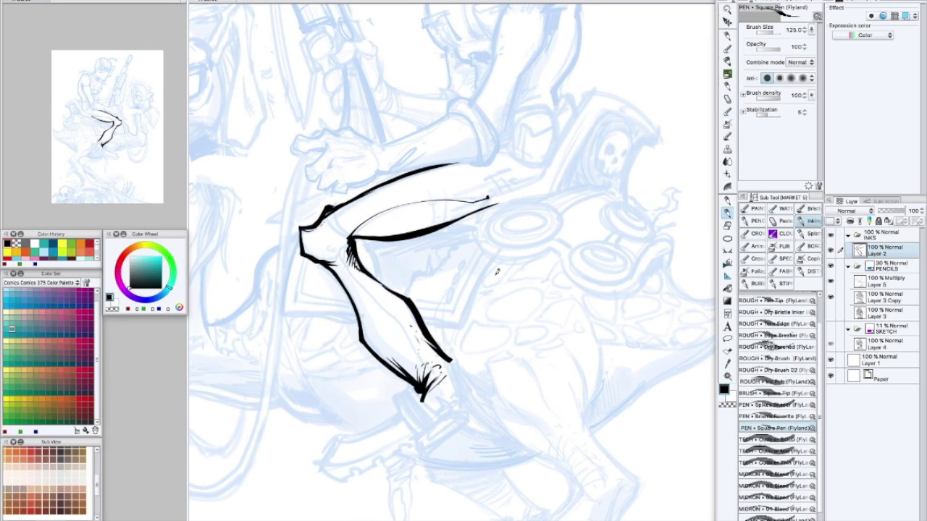
Switch to PEN • Brian's Favorite and ink the rear edge of the saddle blanket behind the rider's calf
scroll(530, 338, down, 5)
scroll(550, 340, up, 5)
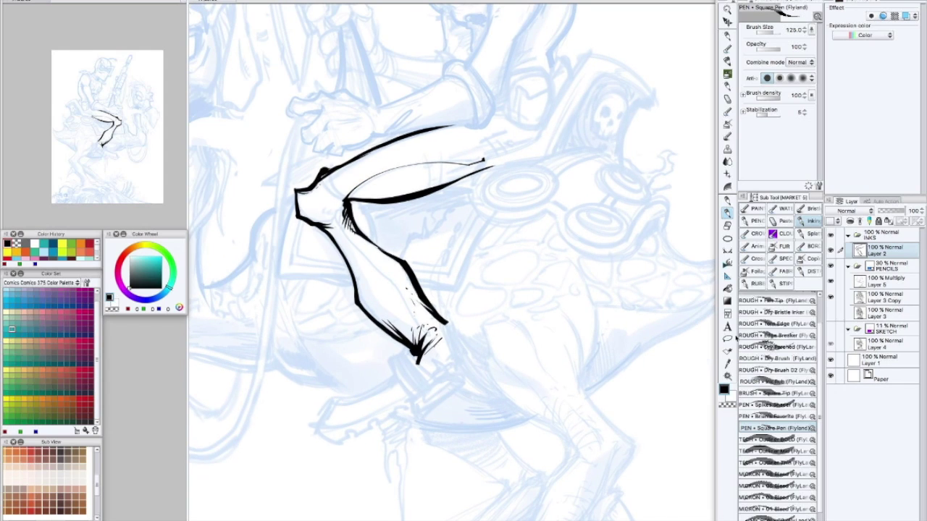
scroll(775, 406, down, 1)
click(772, 410)
drag(496, 326, 578, 246)
key(ctrl+z)
drag(458, 285, 495, 206)
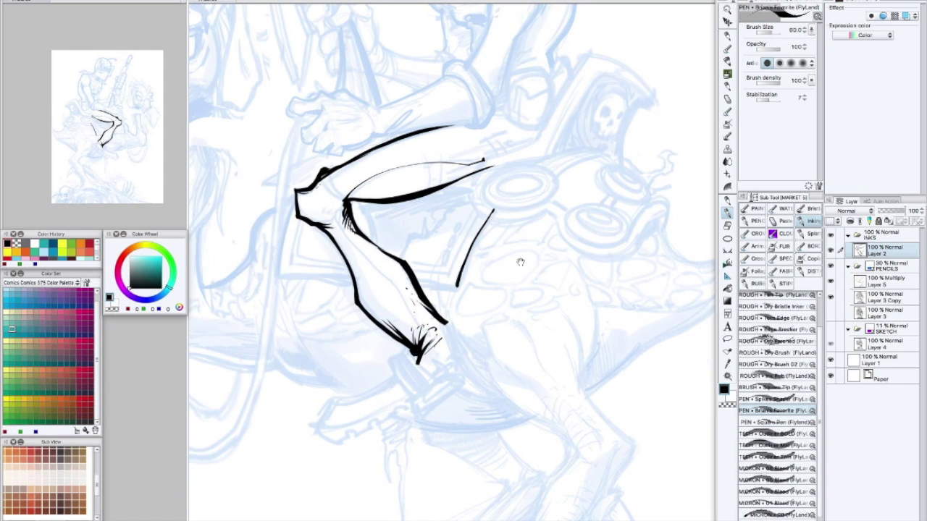
Ink the saddle blanket's front edge and the mount's curved neck line with PEN • Brian's Favorite at size 70
drag(517, 265, 532, 233)
drag(312, 164, 296, 245)
drag(297, 246, 484, 280)
key(bracketright)
mouse_move(478, 211)
mouse_down()
mouse_move(451, 239)
mouse_move(449, 272)
mouse_up()
mouse_move(456, 236)
mouse_down()
mouse_move(433, 282)
mouse_move(403, 293)
mouse_up()
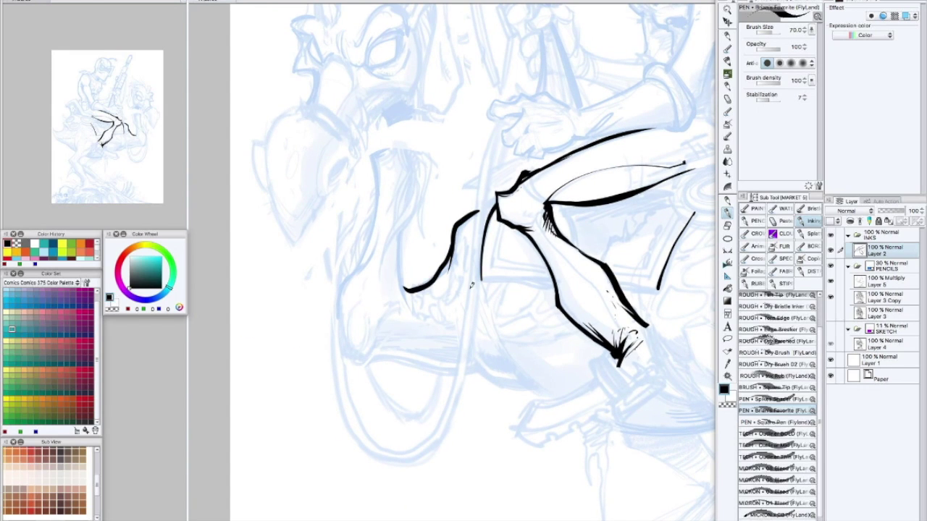
mouse_move(480, 259)
mouse_down()
mouse_move(568, 270)
mouse_move(481, 333)
mouse_up()
drag(377, 255, 398, 142)
mouse_move(501, 247)
mouse_down()
mouse_move(504, 227)
mouse_move(525, 345)
mouse_up()
scroll(524, 344, up, 2)
drag(374, 302, 400, 318)
mouse_move(357, 276)
mouse_down()
mouse_move(380, 307)
mouse_move(374, 297)
mouse_up()
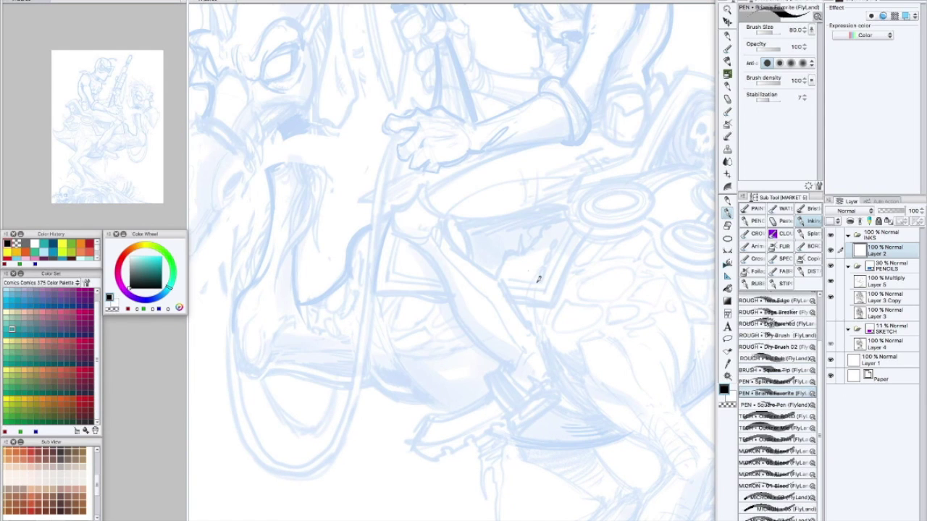
drag(529, 273, 584, 382)
drag(530, 273, 591, 396)
key(ctrl+z)
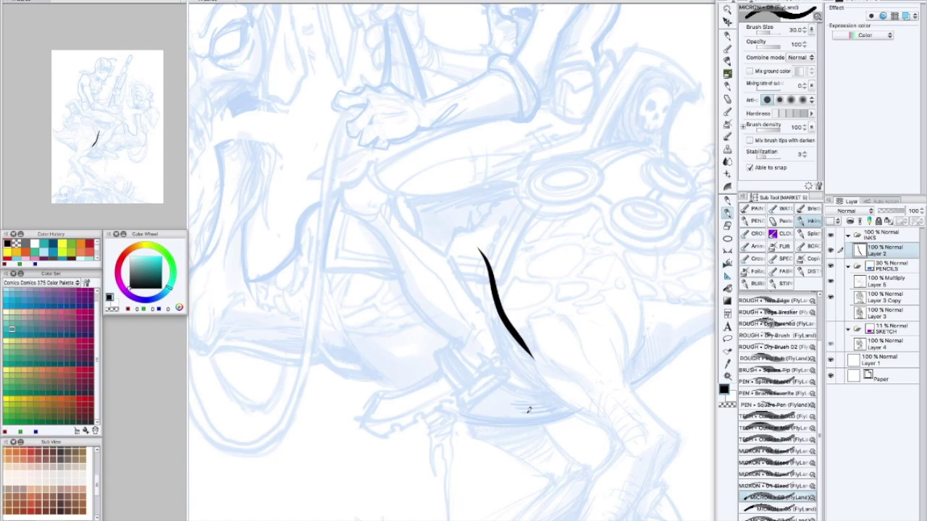
key(ctrl+z)
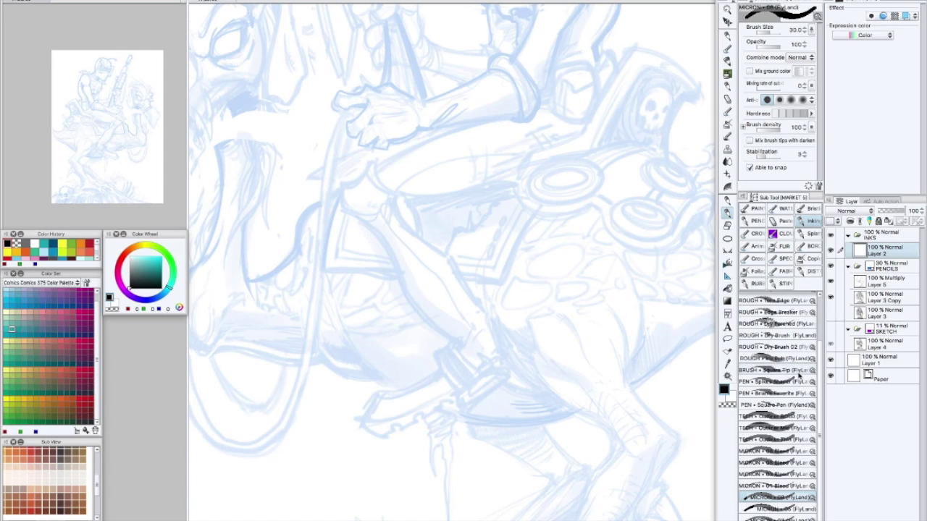
Ink trial contours along both sides of the rider's lower leg and below the knee with PEN • Brian's Favorite
click(794, 392)
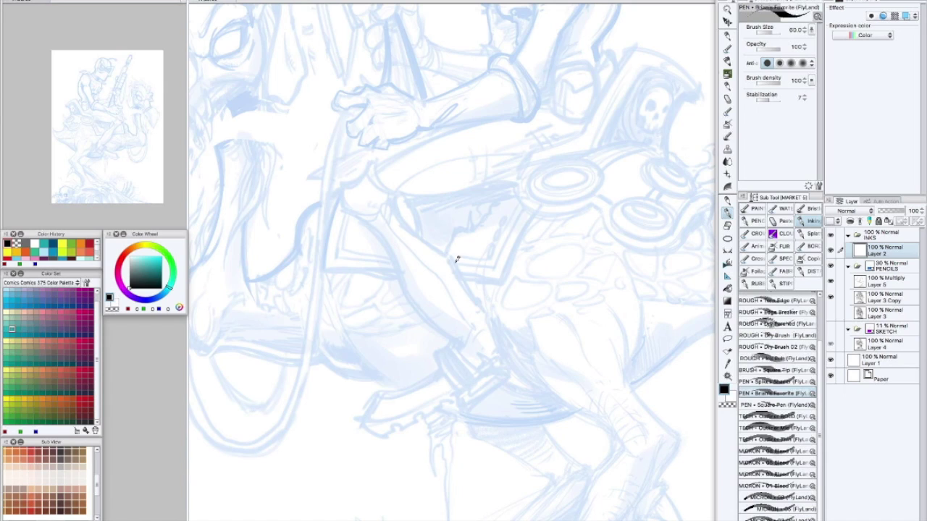
drag(447, 253, 501, 330)
mouse_move(386, 243)
mouse_down()
mouse_move(415, 301)
mouse_move(474, 354)
mouse_up()
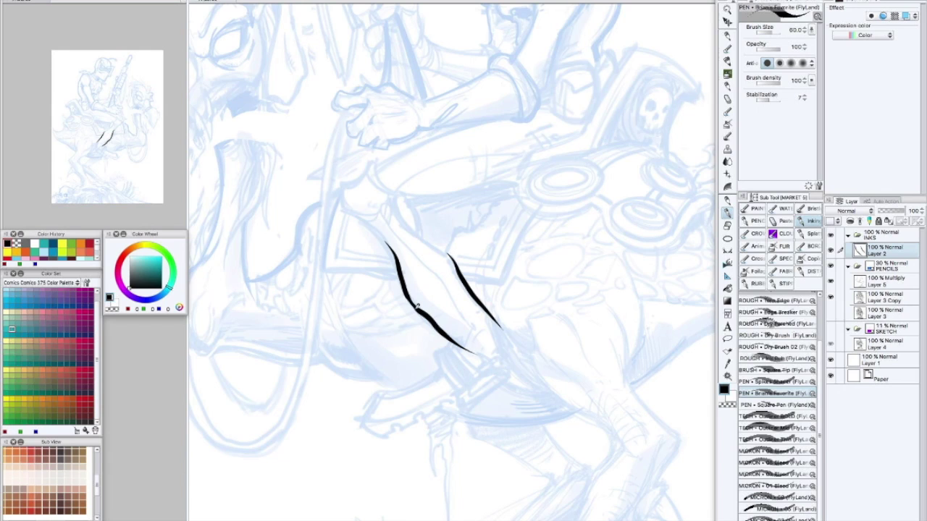
mouse_move(476, 238)
mouse_down()
mouse_move(538, 280)
mouse_move(600, 207)
mouse_move(622, 279)
mouse_up()
drag(491, 223, 516, 304)
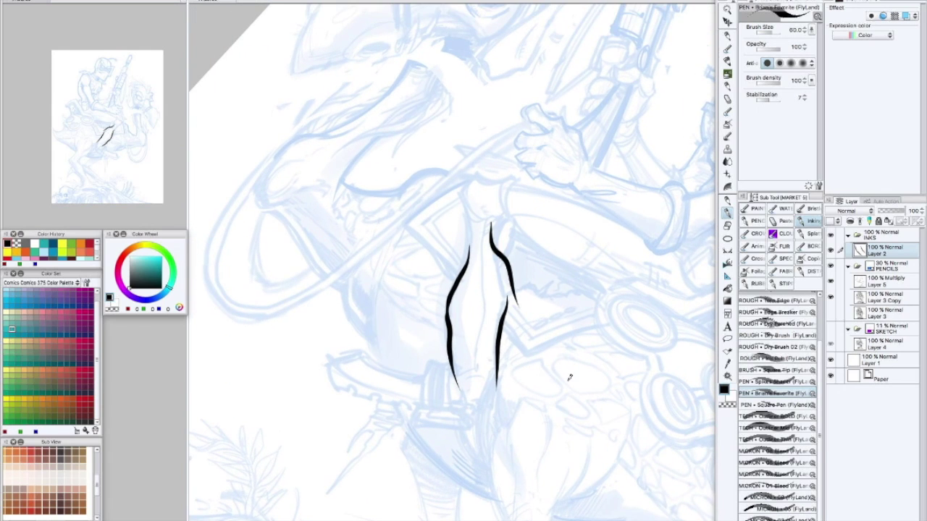
Try a long thin line along the top of the rider's thigh with the MICRON • 08 pen at size 30
key(period)
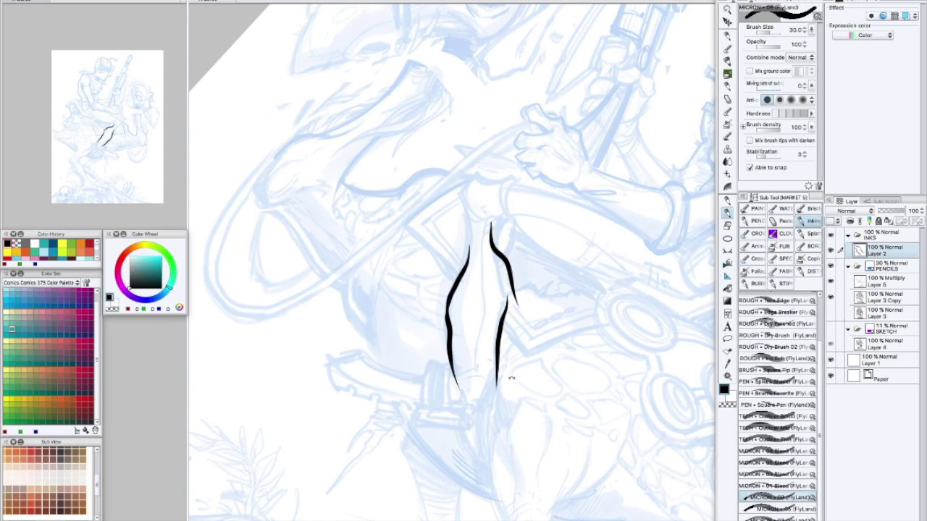
key(minus)
key(minus)
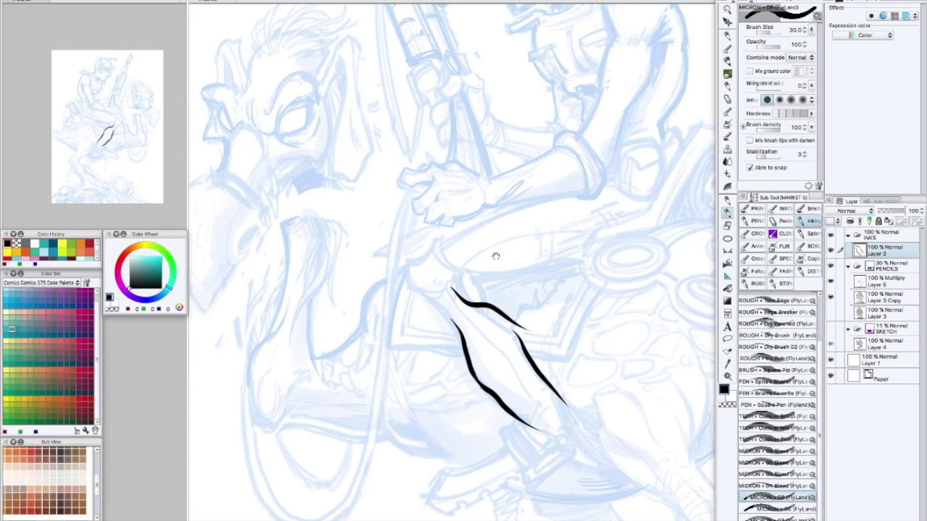
key(minus)
mouse_move(438, 266)
mouse_down()
mouse_move(534, 213)
mouse_move(586, 204)
mouse_move(591, 213)
mouse_move(420, 286)
mouse_move(341, 332)
mouse_up()
key(ctrl+z)
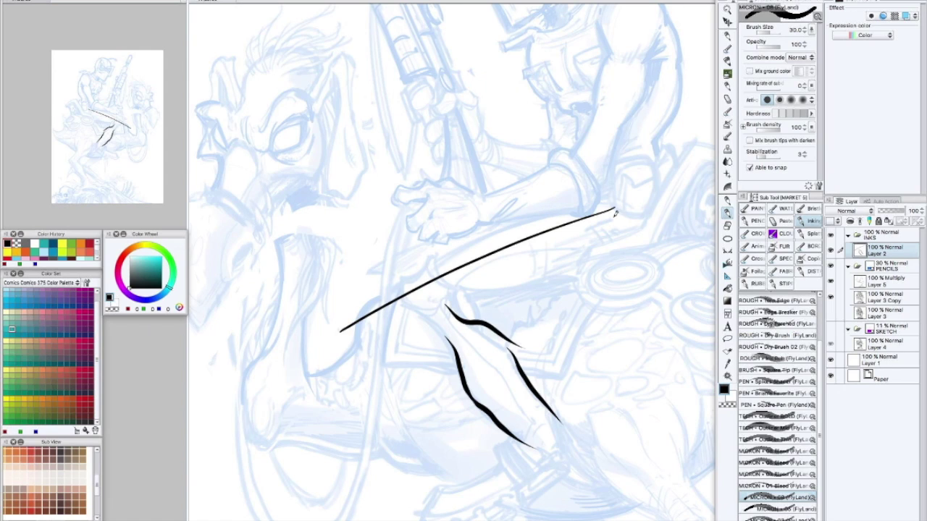
scroll(602, 226, up, 3)
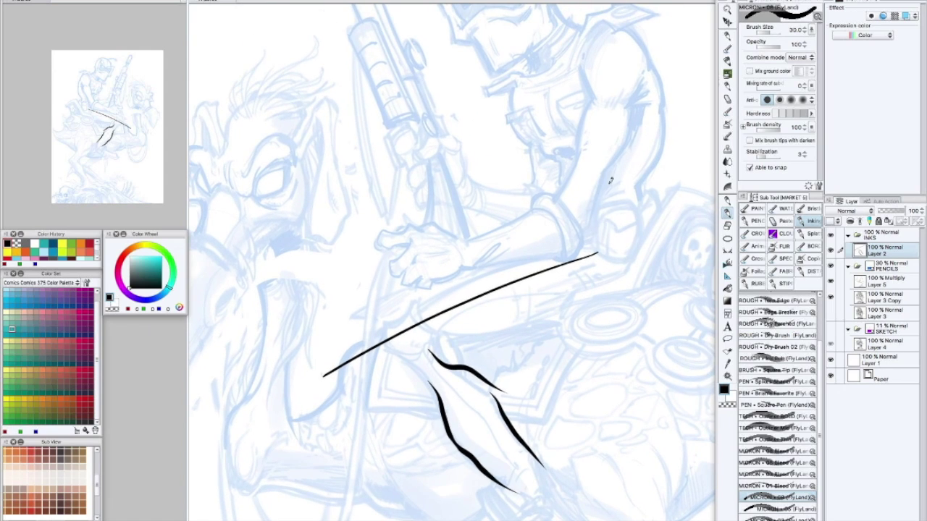
key(ctrl+z)
scroll(540, 248, up, 2)
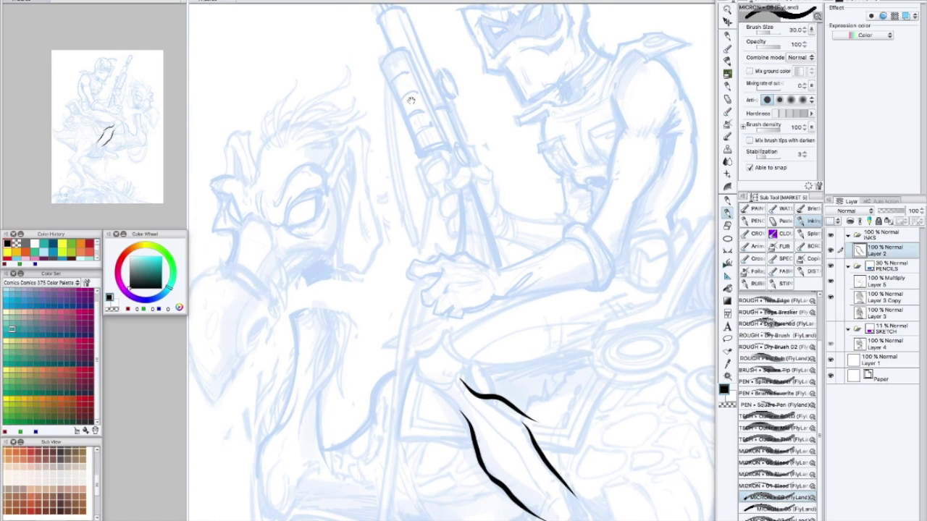
Ink the outlines of the rifle's handguard and the barrel section above it with the MICRON • 08 pen
scroll(407, 109, up, 3)
drag(398, 121, 436, 211)
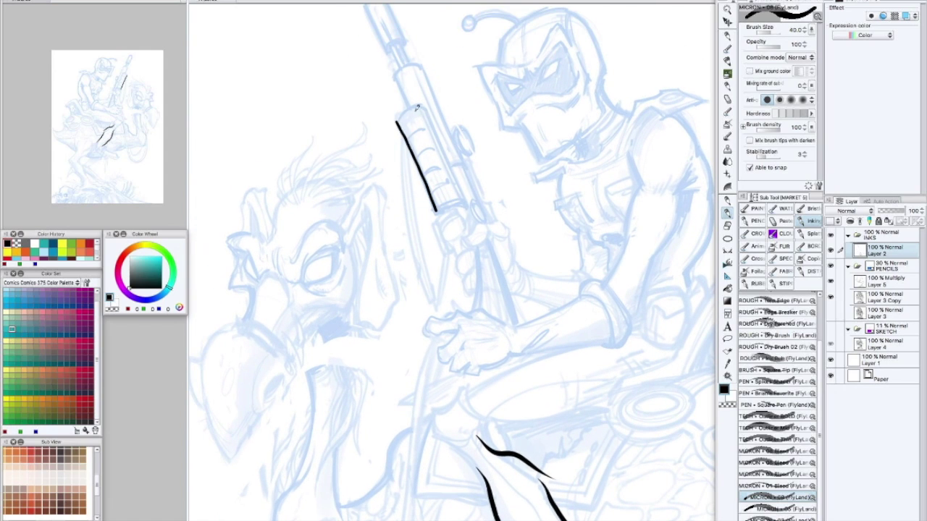
mouse_move(397, 117)
mouse_down()
mouse_move(426, 104)
mouse_move(463, 201)
mouse_up()
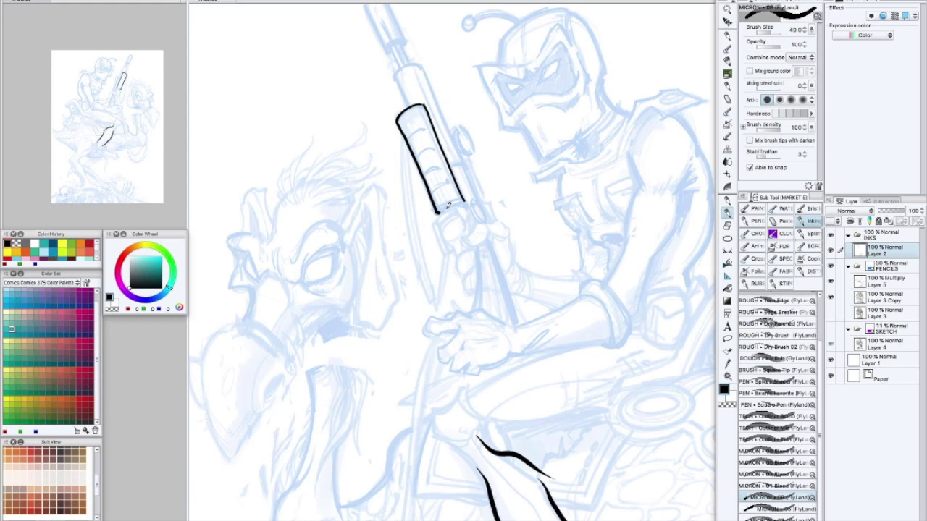
mouse_move(437, 212)
mouse_down()
mouse_move(465, 201)
mouse_move(497, 229)
mouse_up()
mouse_move(407, 134)
mouse_down()
mouse_move(421, 159)
mouse_move(407, 129)
mouse_move(431, 125)
mouse_up()
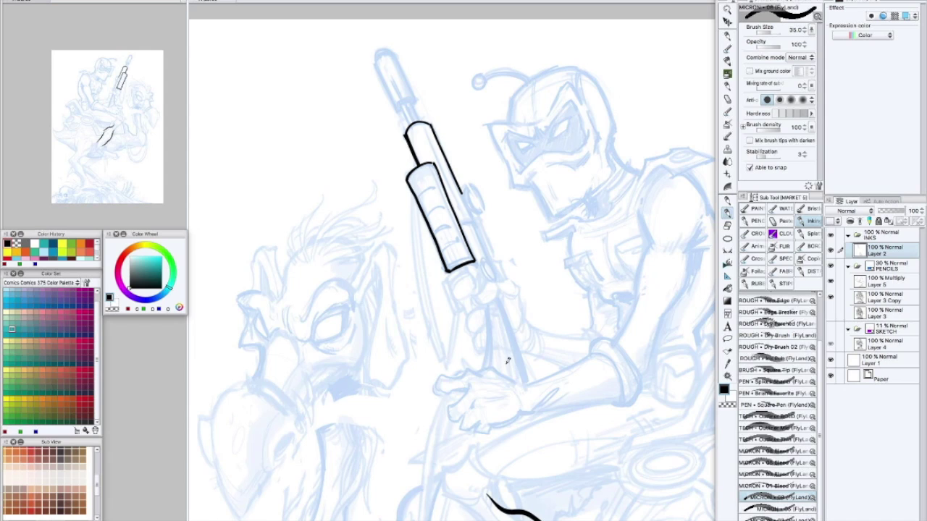
Clear all the trial strokes from the ink layer
key(Delete)
drag(553, 292, 510, 249)
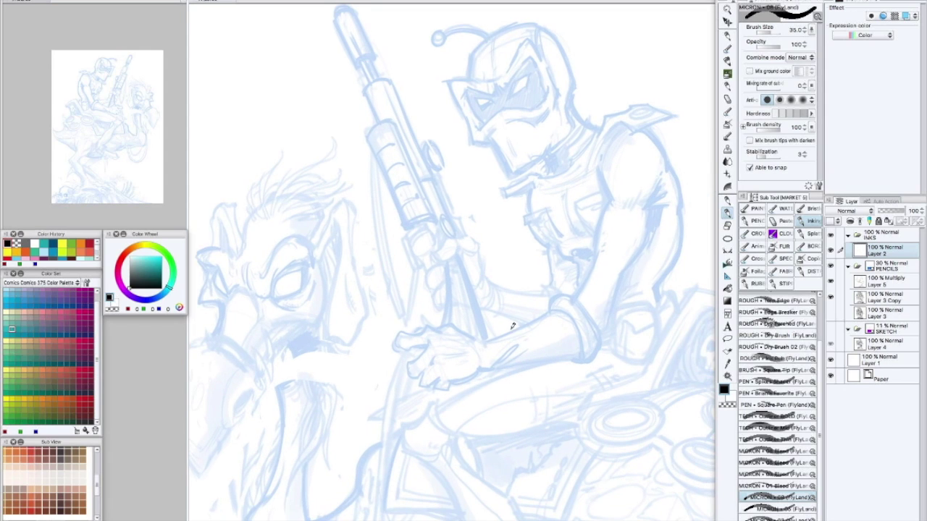
drag(624, 176, 418, 412)
key(ctrl+z)
Switch to PEN • Brian's Favorite at size 70 and ink the curved lower brow line above the creature's near eye
key(p)
scroll(502, 254, down, 5)
scroll(501, 254, left, 7)
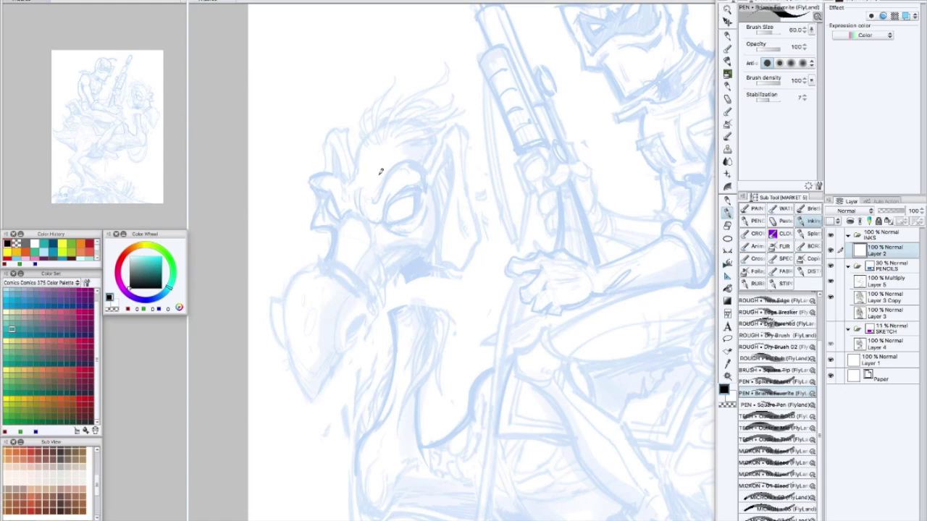
mouse_move(365, 212)
mouse_down()
mouse_move(377, 221)
mouse_move(397, 183)
mouse_up()
key(ctrl+z)
key(bracketright)
key(minus)
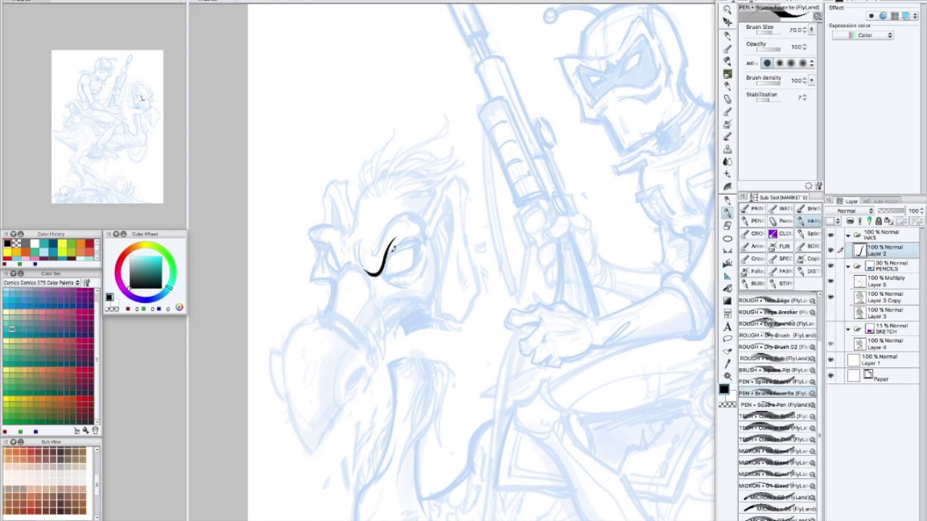
Hide the palettes and ink the upper contour of the creature's near brow, with hatching along its underside
scroll(389, 255, up, 1)
key(Tab)
mouse_move(391, 252)
mouse_down()
mouse_move(462, 211)
mouse_move(456, 202)
mouse_move(445, 209)
mouse_move(442, 185)
mouse_move(424, 175)
mouse_move(406, 182)
mouse_move(381, 228)
mouse_up()
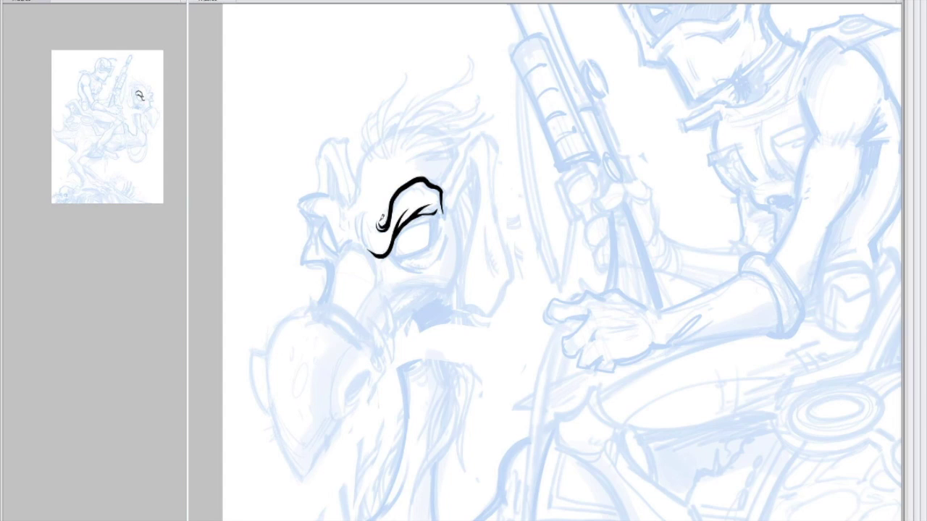
key(ctrl+z)
mouse_move(433, 181)
mouse_down()
mouse_move(420, 187)
mouse_move(436, 195)
mouse_up()
scroll(561, 262, down, 1)
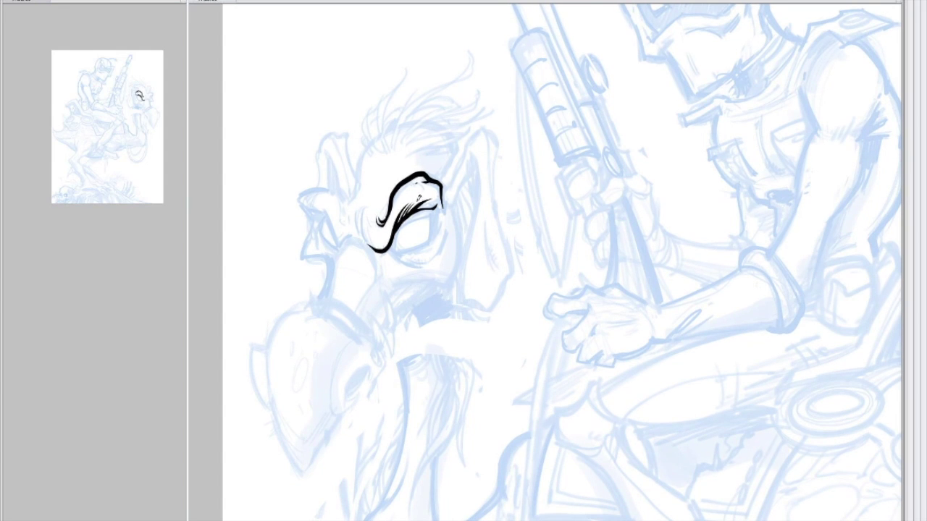
drag(430, 169, 447, 150)
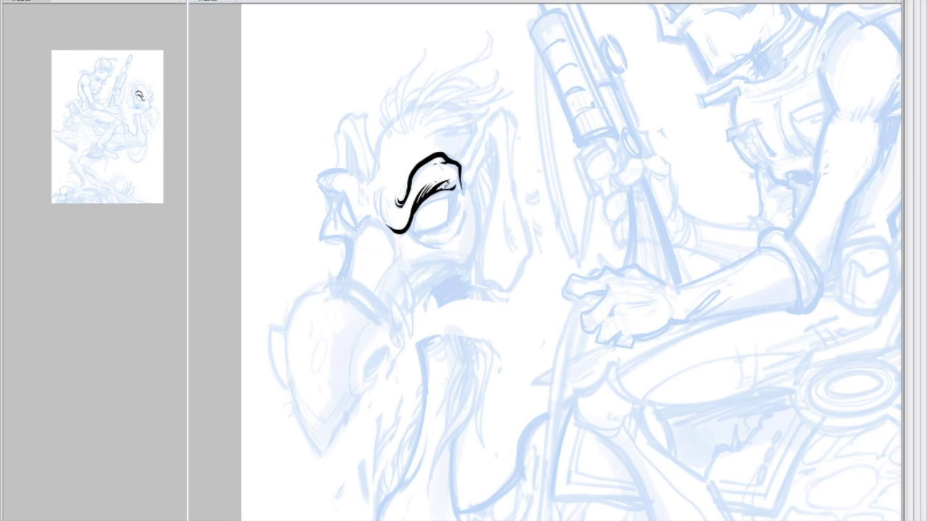
Ink the creature's near eye with a heavy almond-shaped outline, lower lid and surrounding wrinkles
mouse_move(415, 229)
mouse_down()
mouse_move(454, 190)
mouse_move(448, 221)
mouse_move(449, 210)
mouse_move(414, 231)
mouse_up()
mouse_move(500, 176)
mouse_down()
mouse_move(539, 187)
mouse_move(560, 218)
mouse_move(454, 251)
mouse_move(410, 247)
mouse_up()
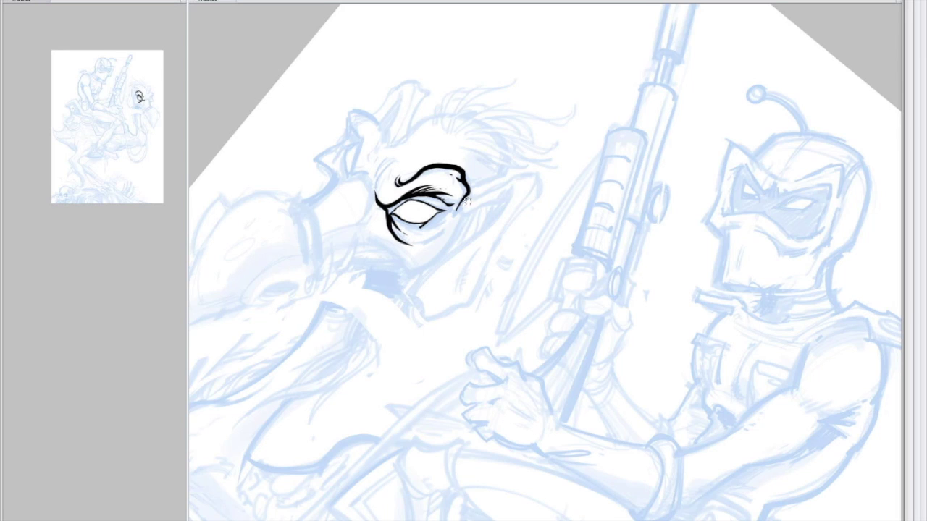
drag(471, 205, 551, 179)
mouse_move(437, 293)
mouse_down()
mouse_move(469, 287)
mouse_move(481, 242)
mouse_move(443, 264)
mouse_move(470, 282)
mouse_move(437, 283)
mouse_move(433, 292)
mouse_up()
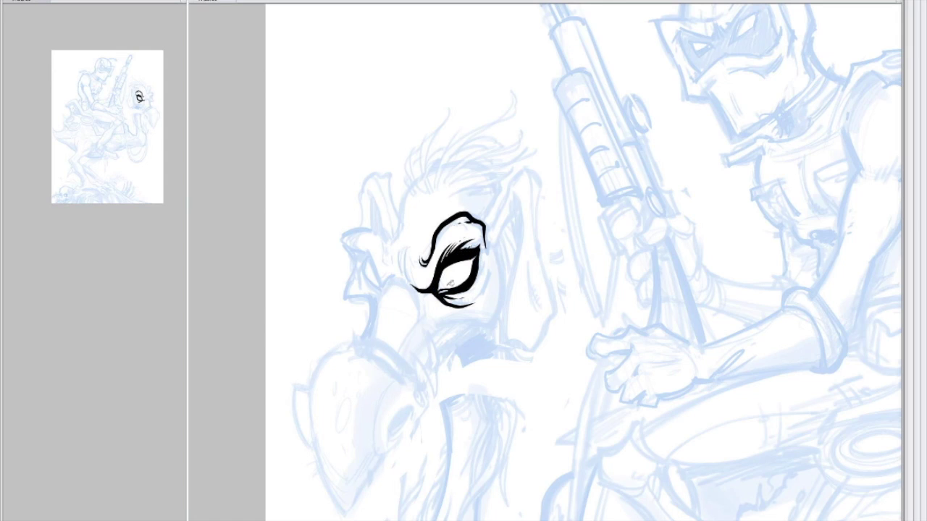
mouse_move(491, 282)
mouse_down()
mouse_move(487, 269)
mouse_move(474, 270)
mouse_move(482, 248)
mouse_move(477, 283)
mouse_move(507, 244)
mouse_move(506, 226)
mouse_up()
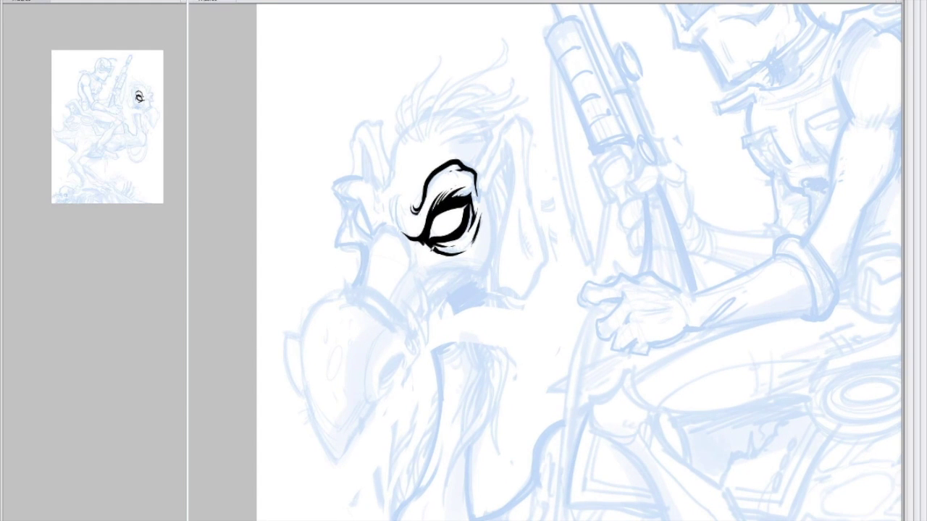
mouse_move(423, 242)
mouse_down()
mouse_move(490, 281)
mouse_move(475, 289)
mouse_up()
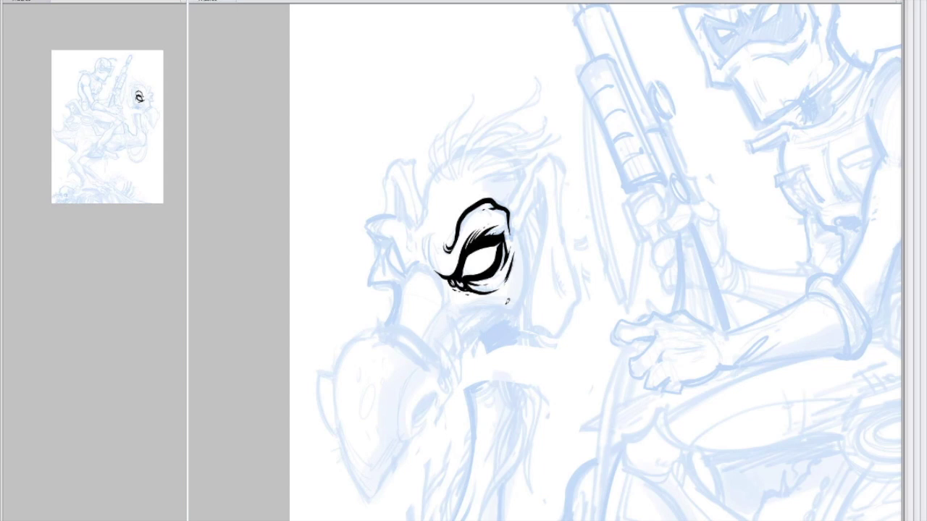
Ink the creature's far brow and the far edge of its face down to the beak
mouse_move(382, 236)
mouse_down()
mouse_move(411, 272)
mouse_move(364, 226)
mouse_move(406, 221)
mouse_move(376, 250)
mouse_move(378, 265)
mouse_move(384, 244)
mouse_up()
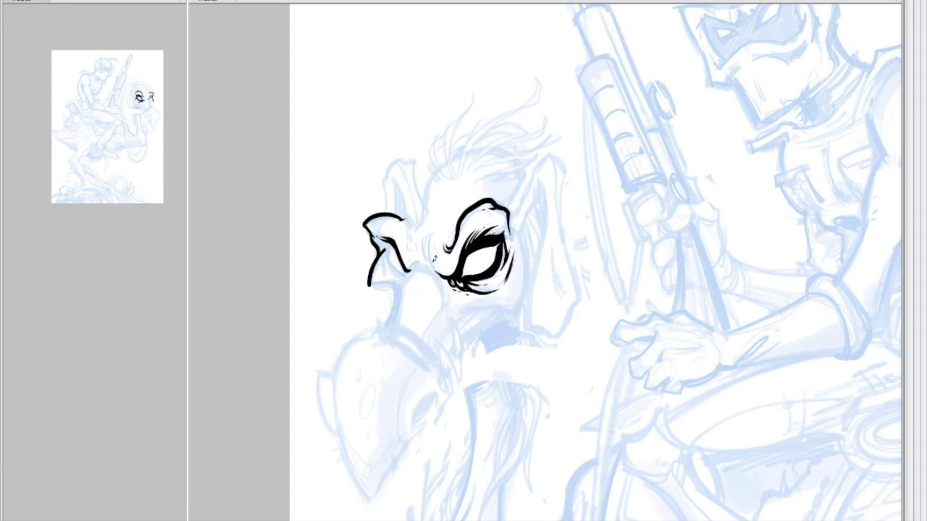
mouse_move(369, 282)
mouse_down()
mouse_move(397, 283)
mouse_move(400, 301)
mouse_up()
drag(473, 261, 469, 244)
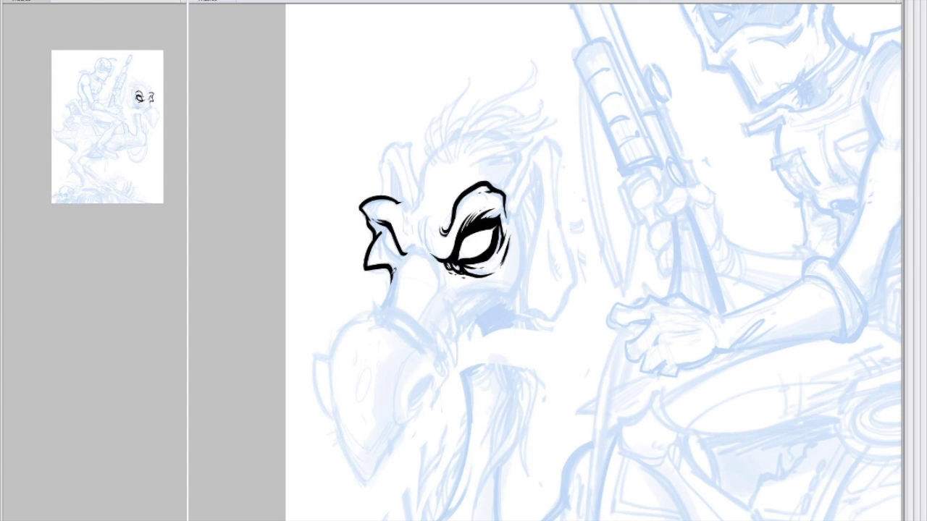
mouse_move(413, 259)
mouse_down()
mouse_move(414, 235)
mouse_move(382, 282)
mouse_up()
mouse_move(401, 232)
mouse_down()
mouse_move(383, 281)
mouse_move(441, 259)
mouse_up()
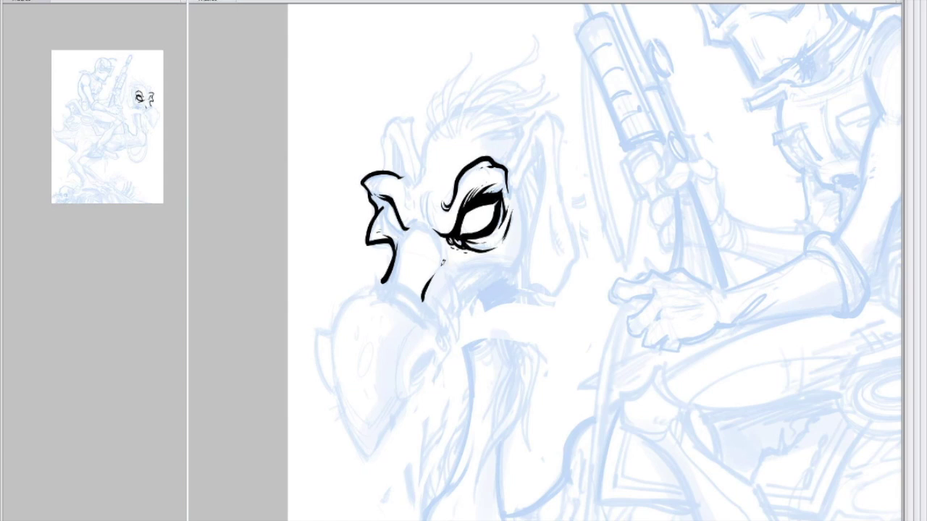
Ink the rounded top of the creature's nose bridge and the frown wrinkles between its brows
mouse_move(394, 237)
mouse_down()
mouse_move(422, 215)
mouse_move(447, 253)
mouse_up()
mouse_move(477, 217)
mouse_down()
mouse_move(494, 213)
mouse_move(496, 247)
mouse_move(445, 227)
mouse_move(452, 214)
mouse_up()
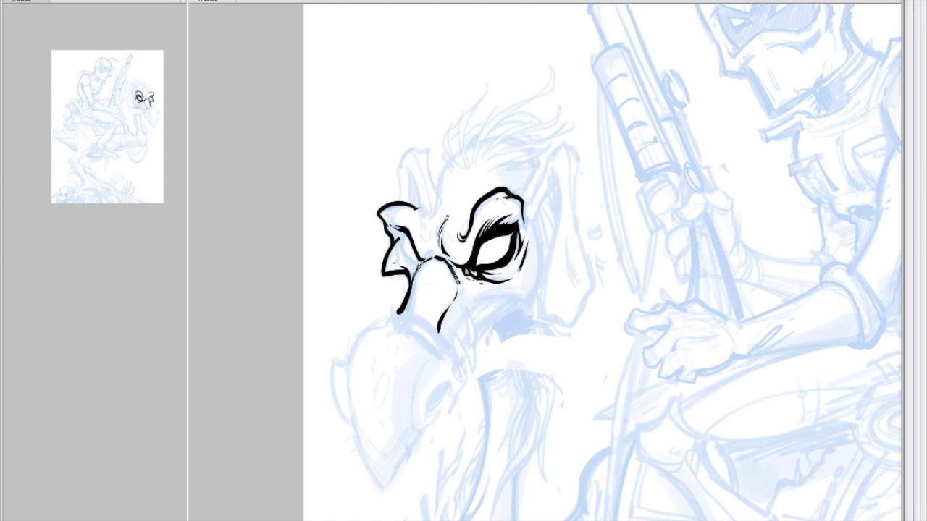
drag(434, 247, 425, 258)
drag(434, 241, 428, 253)
drag(438, 239, 461, 266)
scroll(460, 267, up, 1)
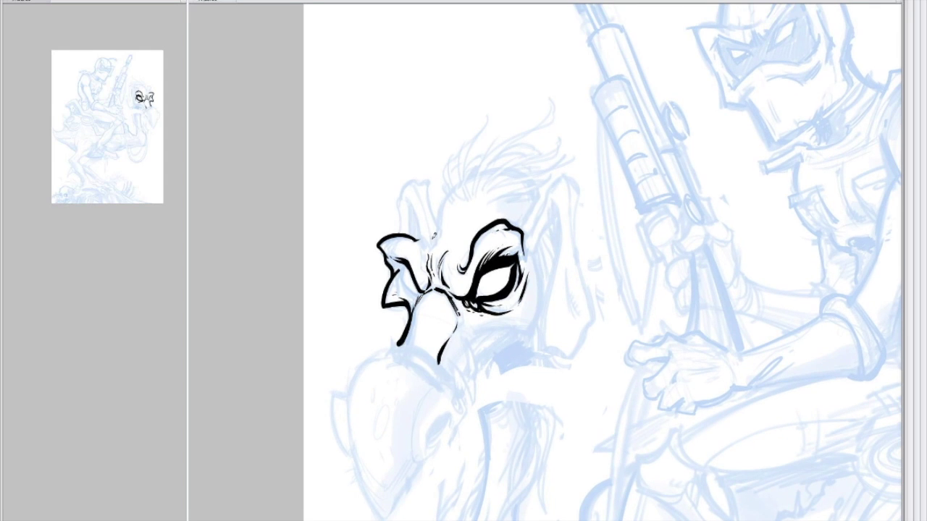
Ink the front curve of the creature's forehead and its far eye with heavy dark lids
mouse_move(421, 235)
mouse_down()
mouse_move(435, 255)
mouse_move(447, 190)
mouse_move(492, 165)
mouse_move(476, 181)
mouse_up()
drag(554, 286, 492, 266)
drag(343, 258, 359, 278)
mouse_move(342, 240)
mouse_down()
mouse_move(366, 279)
mouse_move(349, 271)
mouse_up()
key(ctrl+z)
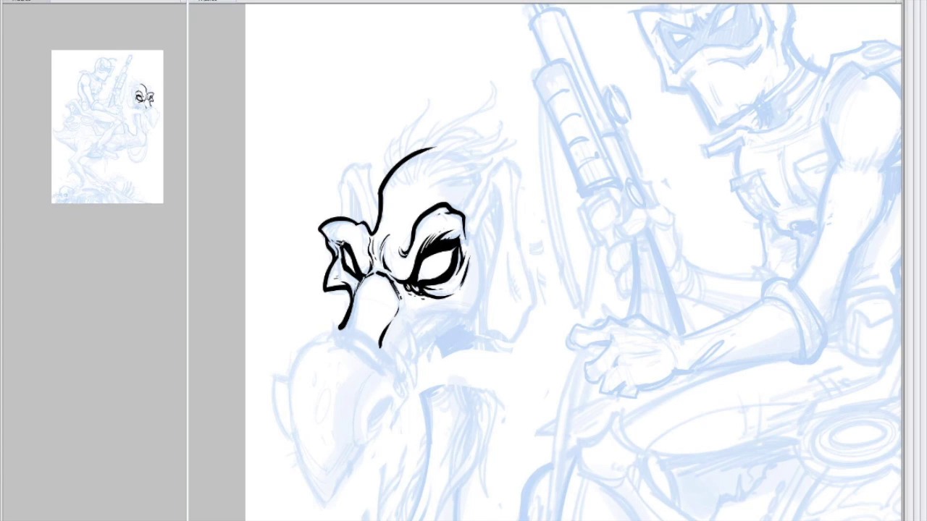
drag(473, 295, 497, 257)
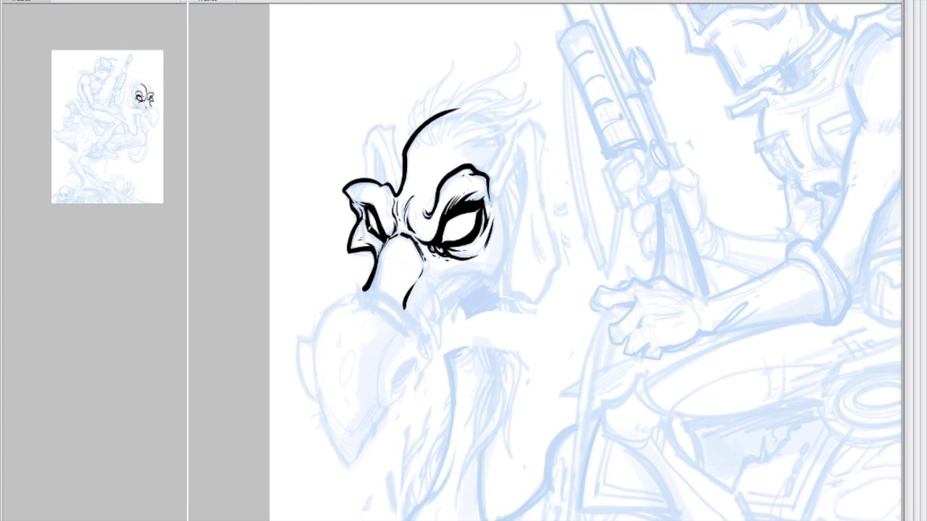
mouse_move(387, 236)
mouse_down()
mouse_move(373, 245)
mouse_move(369, 234)
mouse_up()
drag(473, 275, 488, 295)
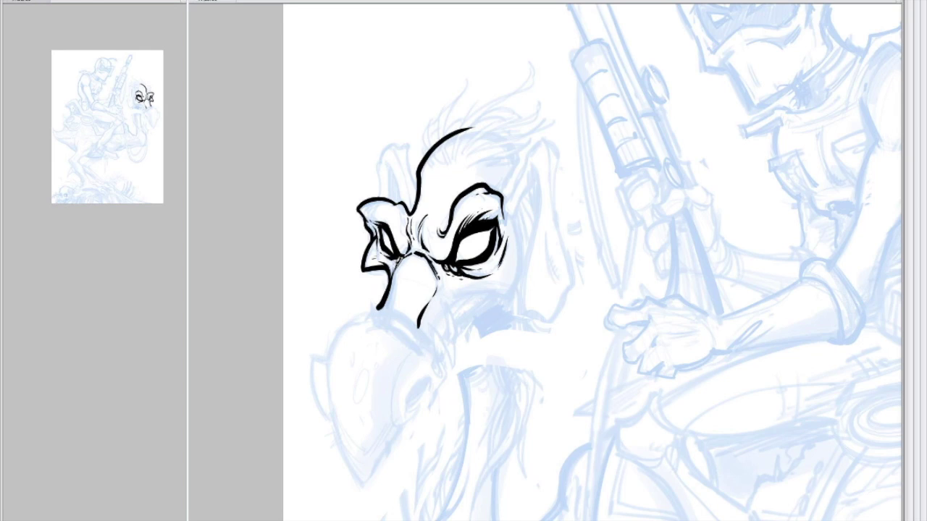
Ink the creature's cheek contour around the near eye and complete the rounded crown of its head
mouse_move(464, 272)
mouse_down()
mouse_move(450, 303)
mouse_move(440, 235)
mouse_move(443, 255)
mouse_move(482, 261)
mouse_move(495, 247)
mouse_move(474, 330)
mouse_move(482, 245)
mouse_up()
drag(507, 300, 497, 217)
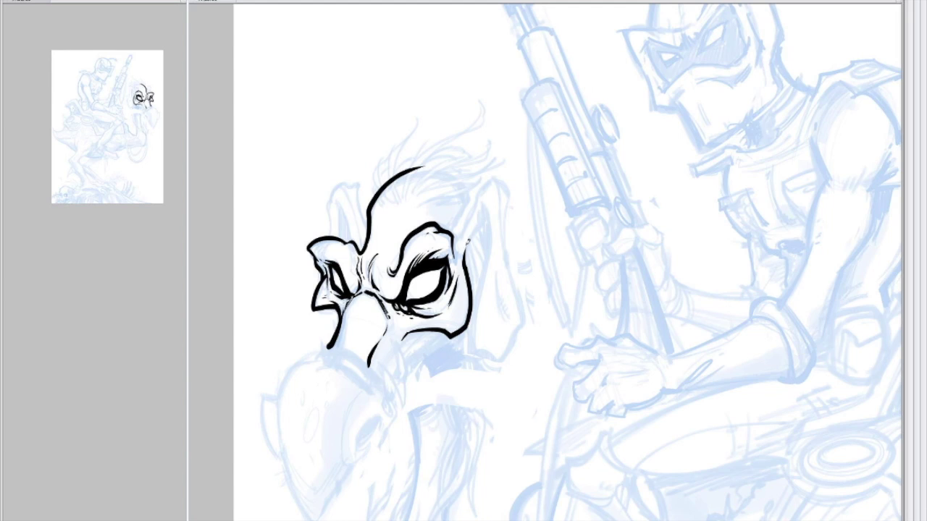
mouse_move(453, 227)
mouse_down()
mouse_move(468, 197)
mouse_move(449, 166)
mouse_move(406, 170)
mouse_up()
drag(508, 325, 611, 280)
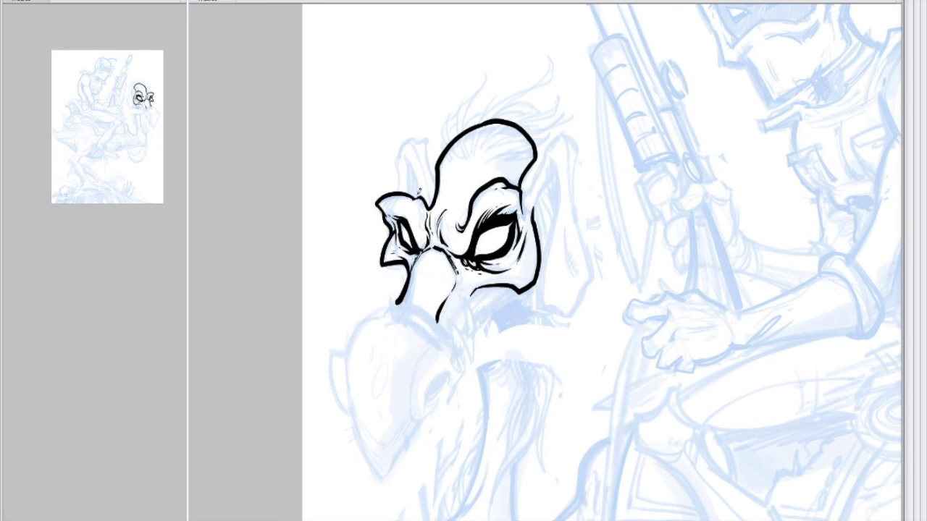
Ink the outline and dark inner fold of the creature's near ear, plus the dark fold of the far ear
mouse_move(422, 190)
mouse_down()
mouse_move(407, 156)
mouse_move(413, 197)
mouse_up()
mouse_move(565, 262)
mouse_down()
mouse_move(540, 217)
mouse_move(502, 211)
mouse_move(510, 275)
mouse_move(507, 229)
mouse_move(516, 221)
mouse_up()
drag(524, 262, 457, 299)
mouse_move(446, 246)
mouse_down()
mouse_move(470, 208)
mouse_move(472, 255)
mouse_up()
mouse_move(465, 208)
mouse_down()
mouse_move(484, 226)
mouse_move(479, 297)
mouse_move(499, 359)
mouse_move(514, 271)
mouse_move(496, 297)
mouse_up()
drag(500, 253, 495, 300)
mouse_move(472, 211)
mouse_down()
mouse_move(459, 301)
mouse_move(494, 313)
mouse_up()
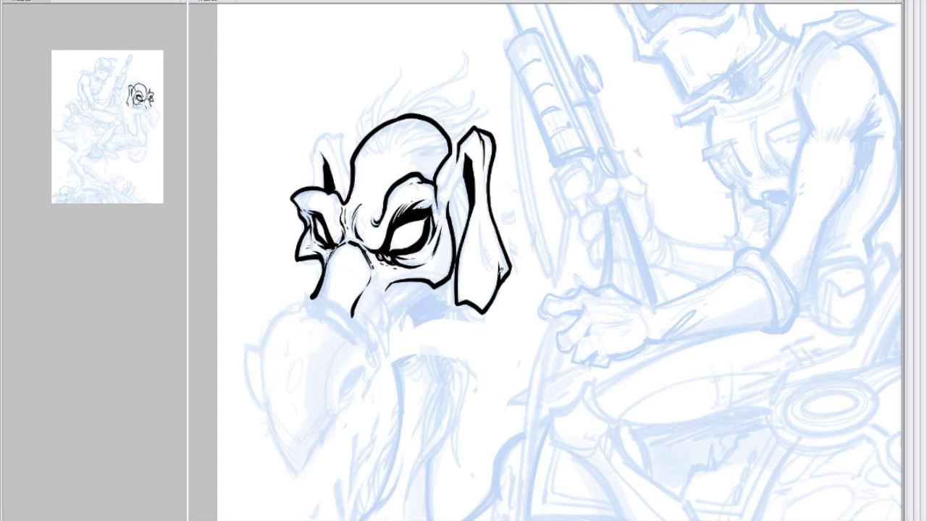
Add crease lines to the creature's near ear and ink the folds joining it to the head
drag(507, 275, 489, 298)
drag(475, 264, 463, 287)
drag(463, 244, 459, 262)
drag(507, 289, 546, 310)
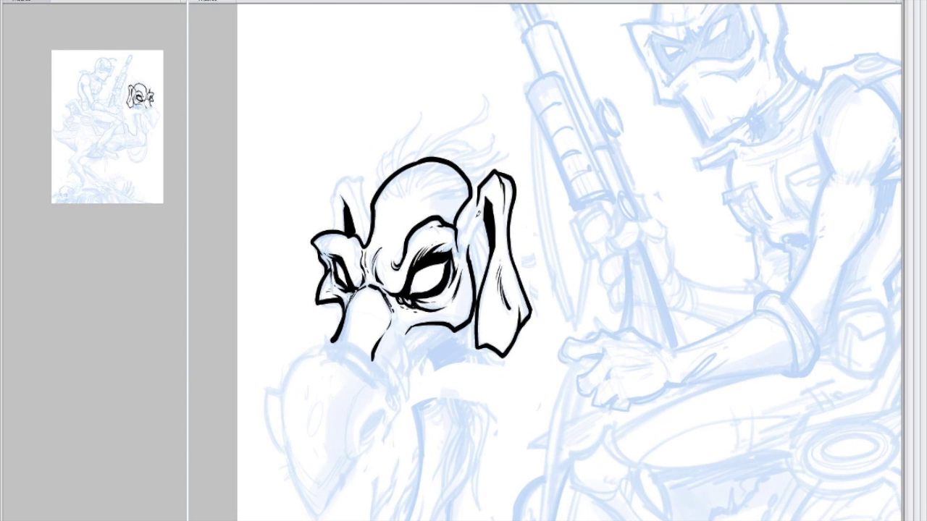
drag(472, 243, 470, 256)
mouse_move(482, 223)
mouse_down()
mouse_move(472, 249)
mouse_move(454, 230)
mouse_up()
mouse_move(481, 190)
mouse_down()
mouse_move(465, 229)
mouse_move(471, 258)
mouse_up()
mouse_move(486, 223)
mouse_down()
mouse_move(475, 254)
mouse_move(488, 225)
mouse_up()
mouse_move(565, 290)
mouse_down()
mouse_move(551, 311)
mouse_move(561, 284)
mouse_up()
drag(485, 181, 468, 230)
drag(507, 290, 536, 297)
Ink the outer contour and inner lines of the creature's far ear
drag(362, 216, 359, 232)
drag(363, 195, 354, 226)
mouse_move(367, 175)
mouse_down()
mouse_move(357, 202)
mouse_move(384, 175)
mouse_move(400, 222)
mouse_move(425, 105)
mouse_up()
Ink the creature's large beak down to its pointed tip, including the raised piece on its far side
scroll(545, 270, down, 1)
mouse_move(379, 215)
mouse_down()
mouse_move(346, 327)
mouse_move(377, 394)
mouse_move(393, 346)
mouse_move(414, 332)
mouse_move(398, 304)
mouse_move(416, 261)
mouse_up()
mouse_move(343, 332)
mouse_down()
mouse_move(323, 283)
mouse_move(337, 260)
mouse_up()
drag(434, 258, 392, 268)
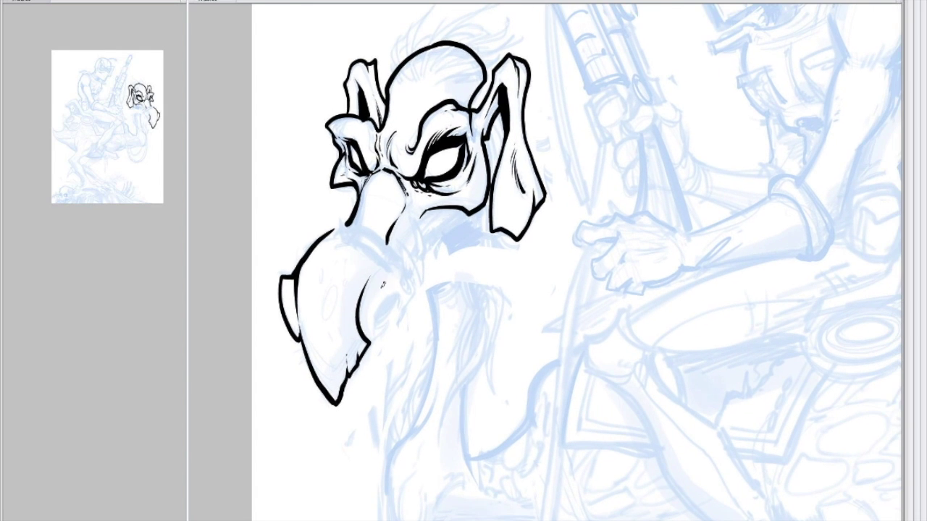
Ink the rounded nostril on the side of the creature's beak with a dark shaded opening
drag(382, 325, 397, 295)
drag(401, 289, 398, 281)
drag(366, 342, 395, 323)
drag(404, 302, 406, 297)
key(ctrl+z)
key(ctrl+z)
mouse_move(368, 343)
mouse_down()
mouse_move(416, 288)
mouse_move(377, 262)
mouse_up()
scroll(486, 338, down, 5)
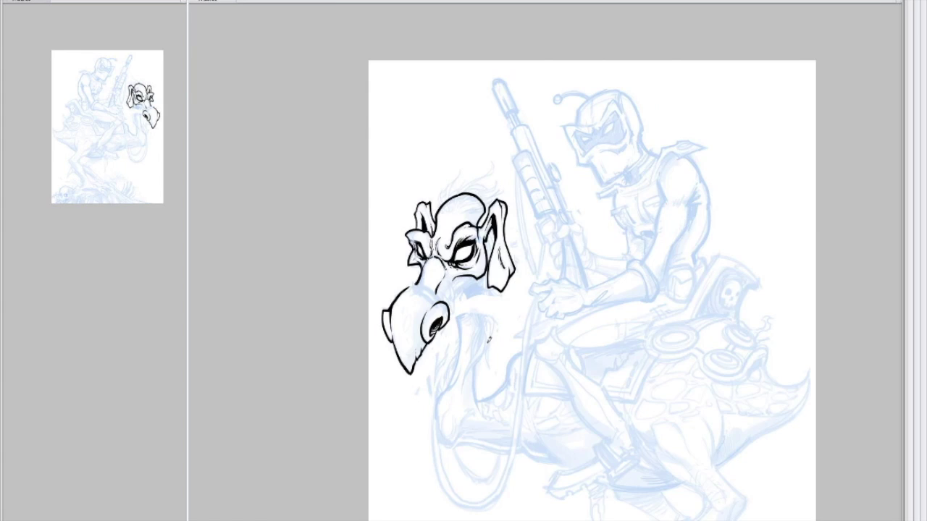
Ink the creature's jaw line and fill the throat area below the cheek and near ear with solid black
scroll(478, 320, up, 4)
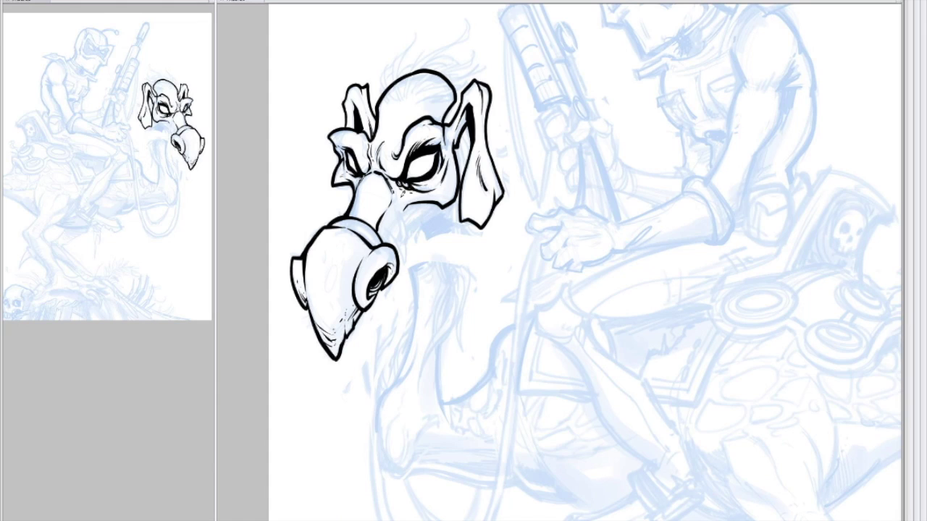
scroll(585, 263, up, 1)
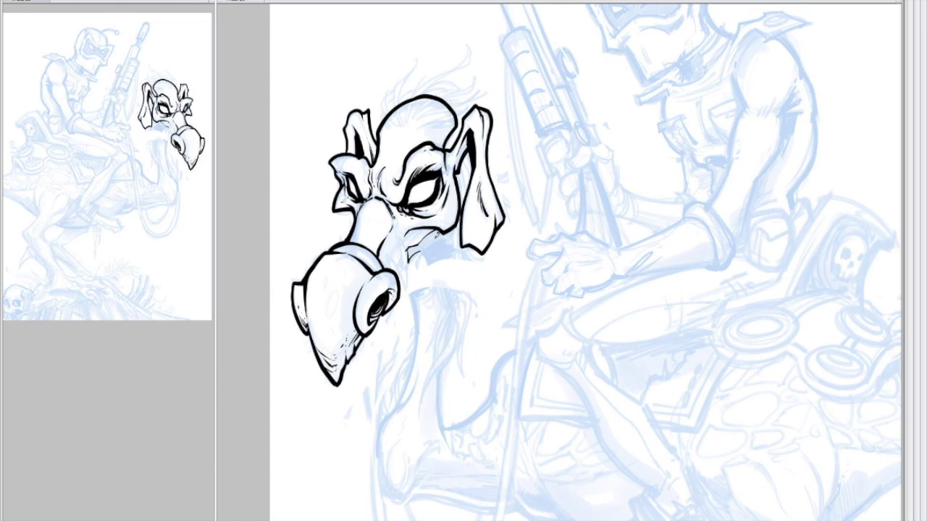
mouse_move(414, 249)
mouse_down()
mouse_move(418, 290)
mouse_move(444, 273)
mouse_move(463, 221)
mouse_up()
mouse_move(487, 245)
mouse_down()
mouse_move(462, 233)
mouse_move(475, 83)
mouse_up()
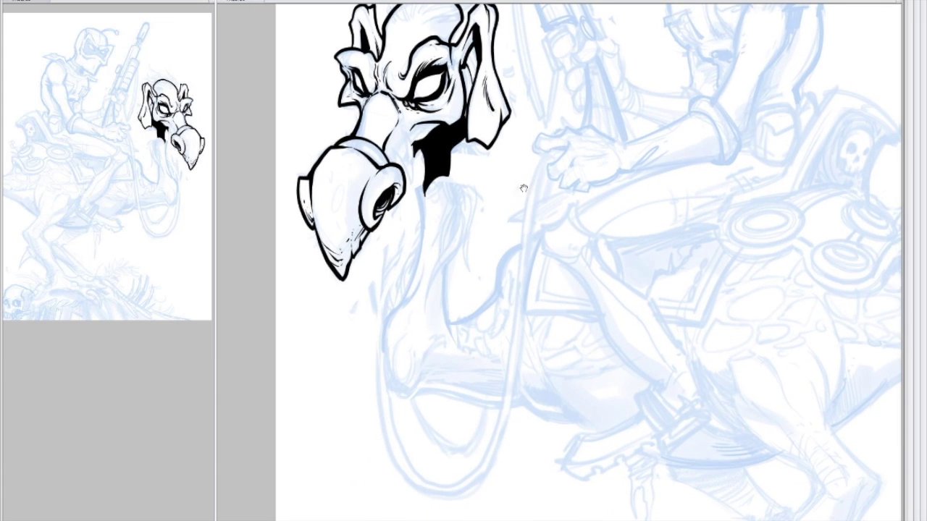
Ink the front and back contours of the creature's long neck, continuing along the curve up to its back
mouse_move(415, 170)
mouse_down()
mouse_move(425, 235)
mouse_move(410, 308)
mouse_up()
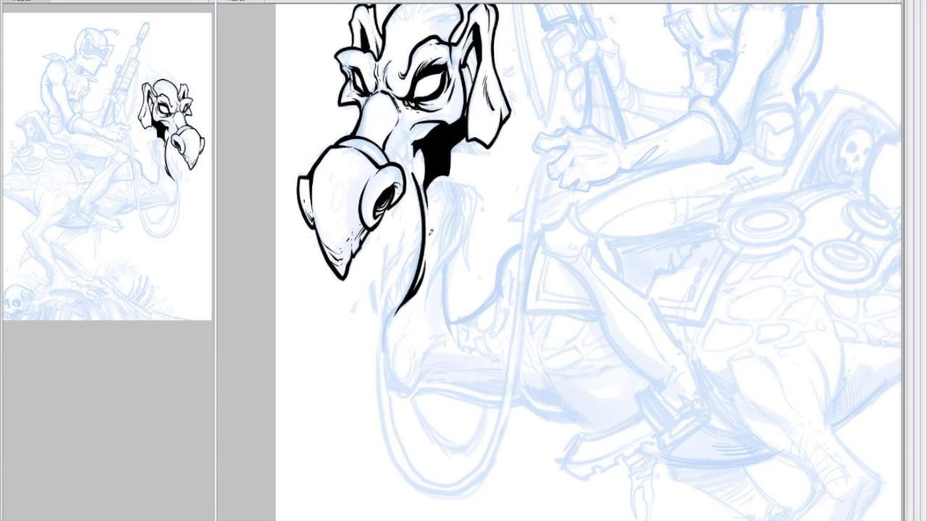
drag(435, 218, 433, 207)
drag(461, 112, 443, 250)
mouse_move(454, 189)
mouse_down()
mouse_move(444, 253)
mouse_move(463, 345)
mouse_up()
mouse_move(485, 281)
mouse_down()
mouse_move(494, 306)
mouse_move(506, 291)
mouse_move(493, 259)
mouse_move(498, 243)
mouse_move(504, 302)
mouse_up()
mouse_move(519, 250)
mouse_down()
mouse_move(504, 253)
mouse_move(485, 318)
mouse_up()
mouse_move(532, 258)
mouse_down()
mouse_move(653, 240)
mouse_move(517, 232)
mouse_up()
Ink a black shadow with white highlights at the base of the creature's neck and outline the chest beneath it
drag(413, 207, 424, 254)
mouse_move(400, 220)
mouse_down()
mouse_move(424, 274)
mouse_move(430, 257)
mouse_up()
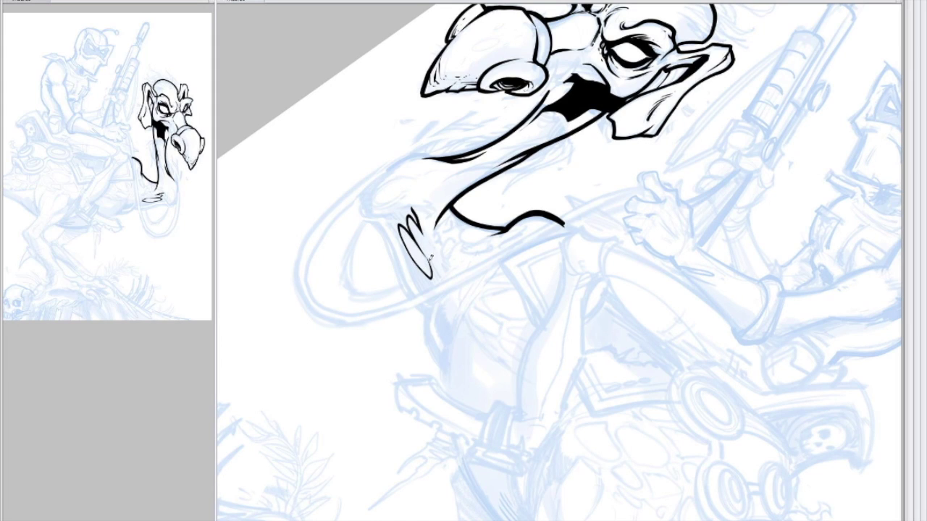
drag(435, 293, 389, 216)
key(ctrl+@)
click(498, 338)
mouse_move(608, 280)
mouse_down()
mouse_move(642, 260)
mouse_move(638, 291)
mouse_up()
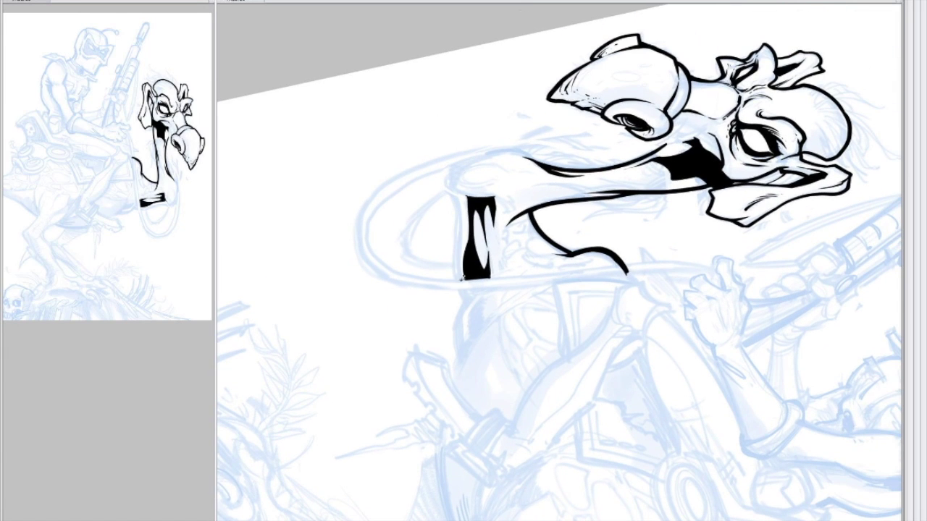
drag(471, 307, 453, 189)
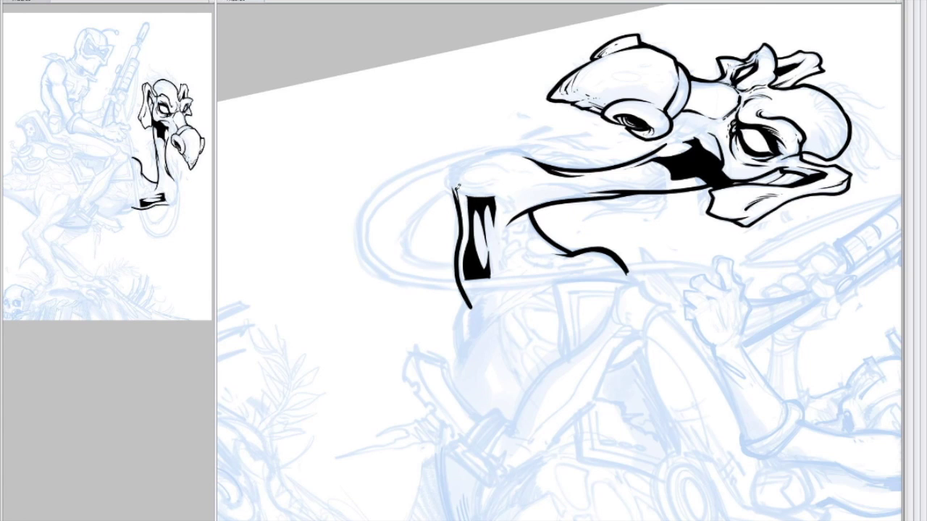
key(Home)
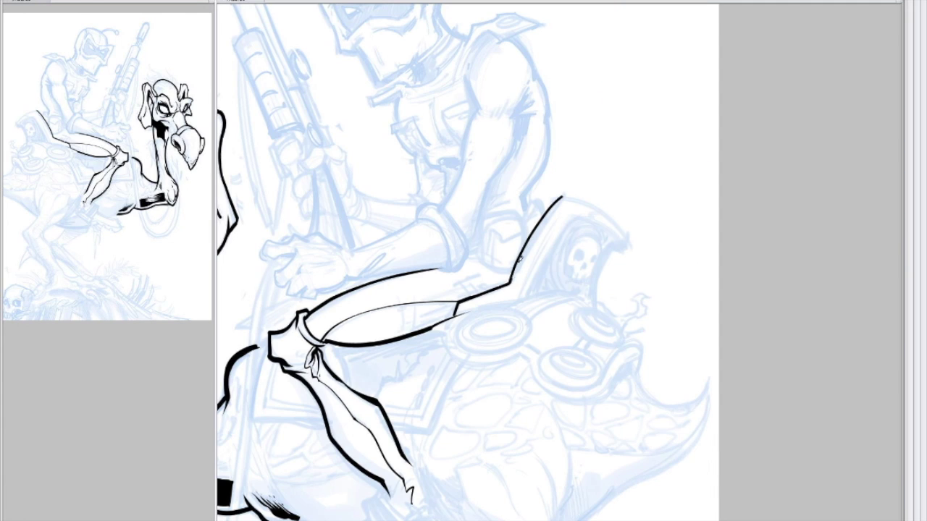
drag(649, 250, 579, 180)
key(ctrl+z)
Turn off anti-aliasing for Continuous curves and ink the outline of the saddle's raised back at brush size 25
key(Home)
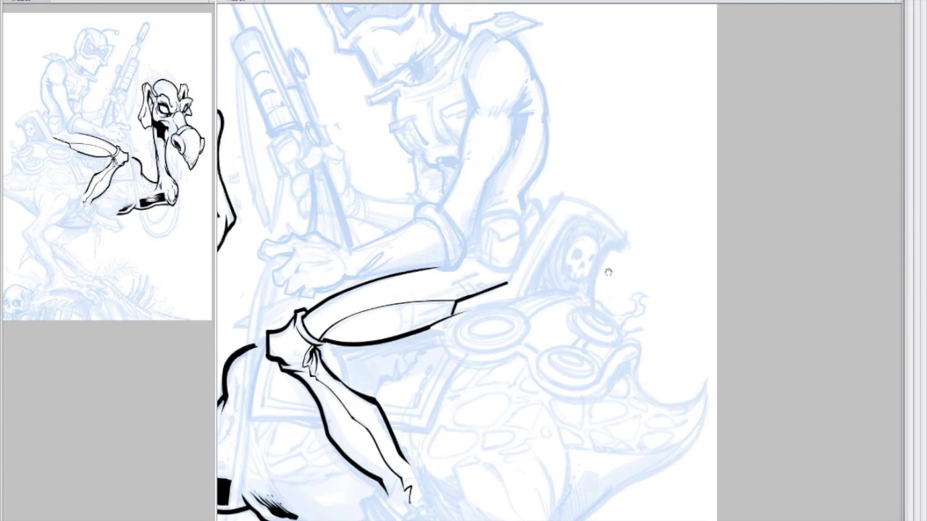
drag(608, 272, 578, 291)
key(Tab)
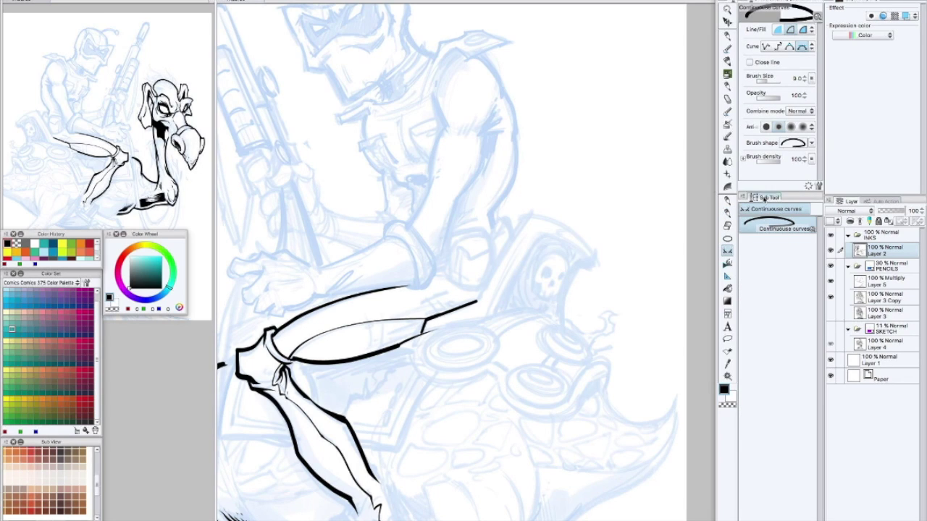
click(767, 127)
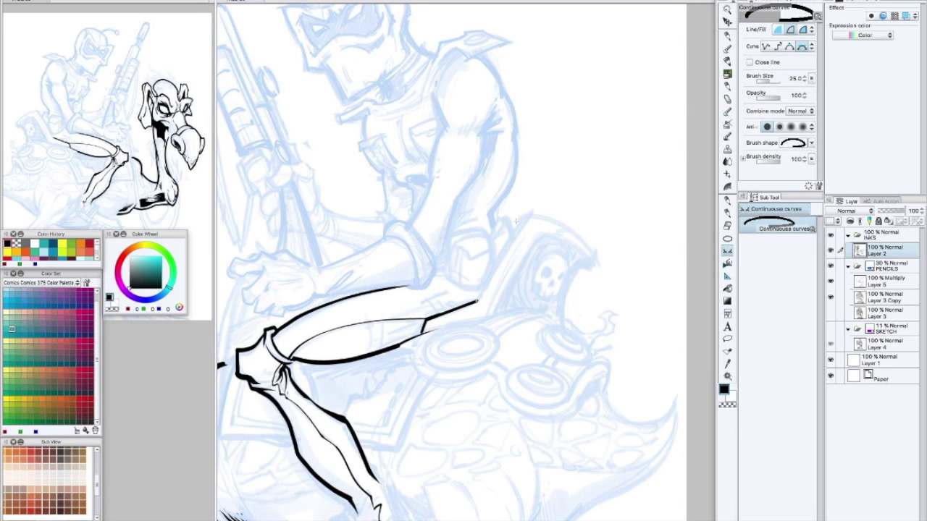
double_click(530, 214)
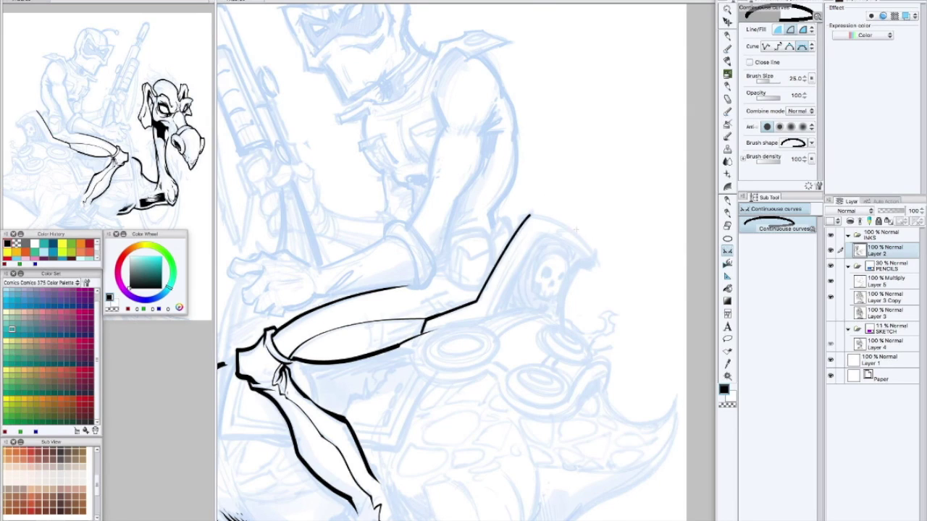
double_click(598, 264)
double_click(564, 320)
drag(597, 285, 599, 260)
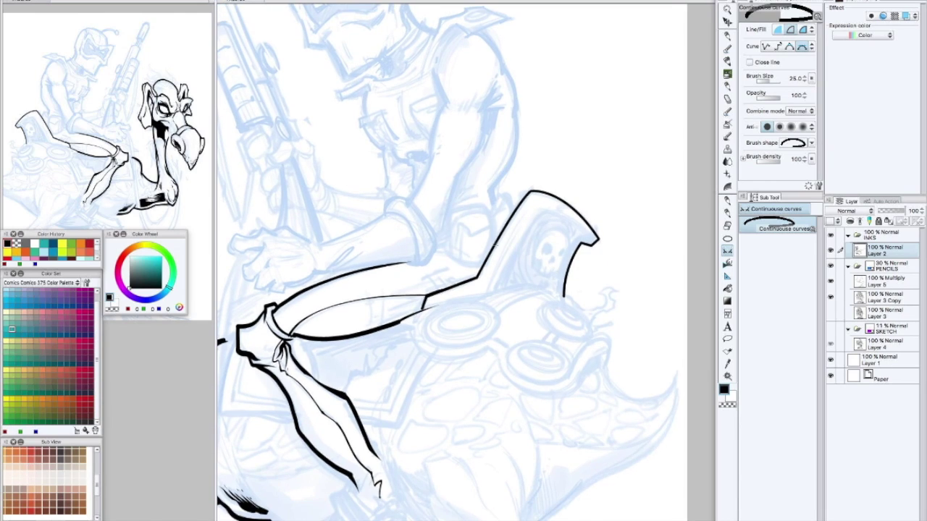
Ink the inner border line of the saddle's raised back at brush size 17.5
click(497, 291)
double_click(545, 207)
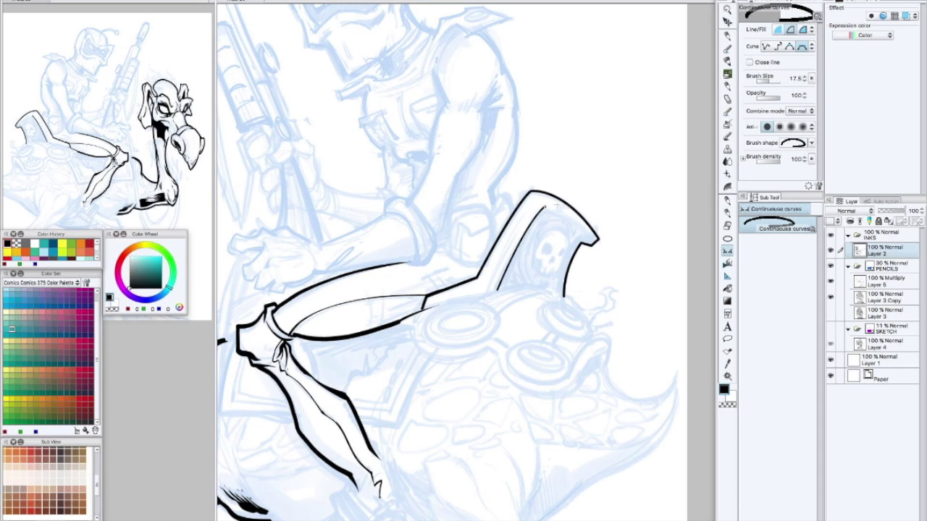
double_click(588, 240)
drag(569, 268, 613, 246)
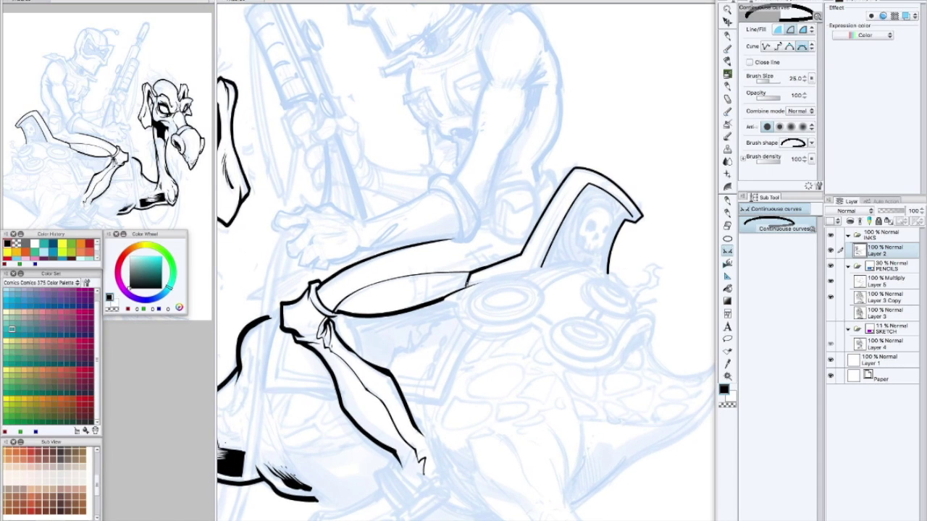
Ink the saddle's lower edge behind the rider's thigh at size 25 and begin the inner seam at size 10
click(467, 287)
double_click(527, 274)
click(527, 274)
double_click(542, 268)
drag(601, 232, 577, 265)
drag(508, 298, 494, 328)
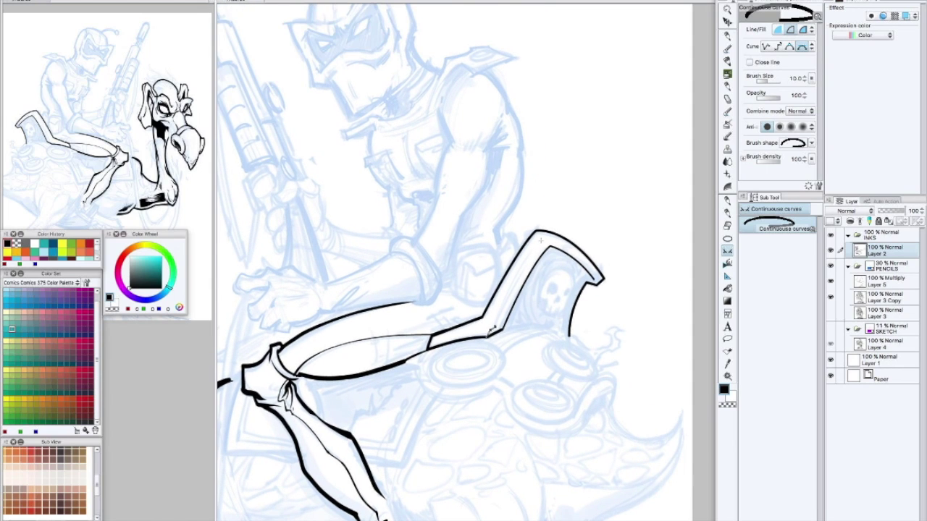
Complete the thin seam along the saddle back's border and ink the outer edge of the blanket behind the rider's leg
drag(543, 229, 433, 190)
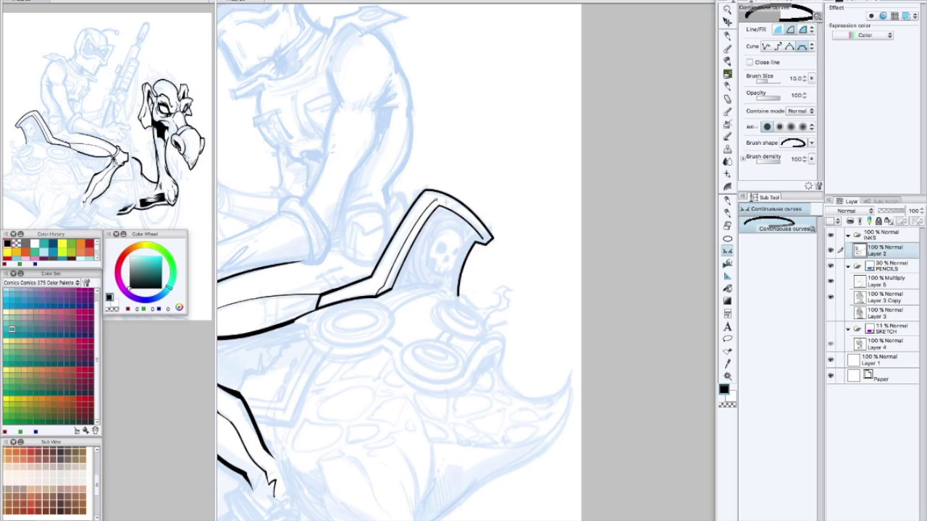
mouse_move(526, 247)
mouse_down()
mouse_move(595, 165)
mouse_move(647, 129)
mouse_up()
mouse_move(471, 235)
mouse_down()
mouse_move(547, 196)
mouse_move(492, 268)
mouse_move(555, 254)
mouse_up()
mouse_move(542, 247)
mouse_down()
mouse_move(399, 243)
mouse_move(423, 167)
mouse_up()
mouse_move(681, 223)
mouse_down()
mouse_move(550, 245)
mouse_move(620, 234)
mouse_move(639, 250)
mouse_move(611, 212)
mouse_up()
Ink the two parallel curves of the curled edge below the round discs, at brush sizes 30 and 35
key(bracketright)
click(614, 212)
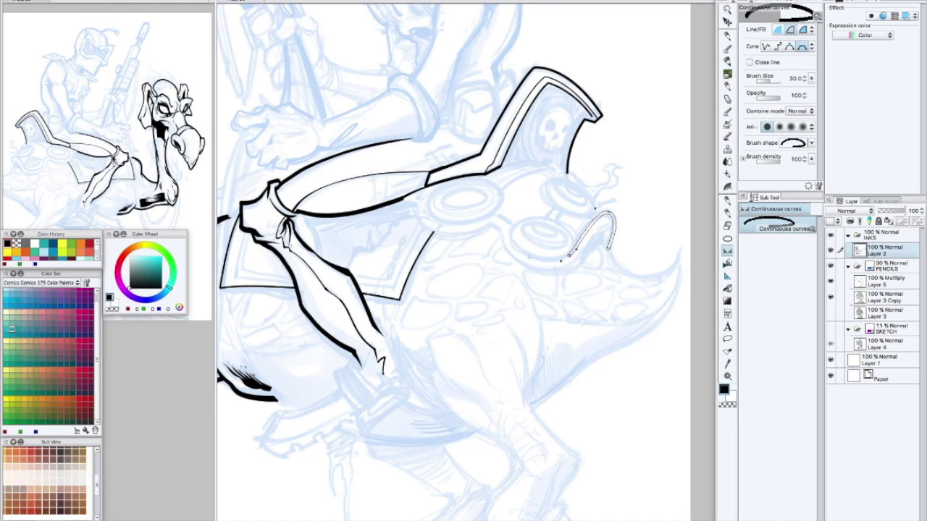
double_click(511, 242)
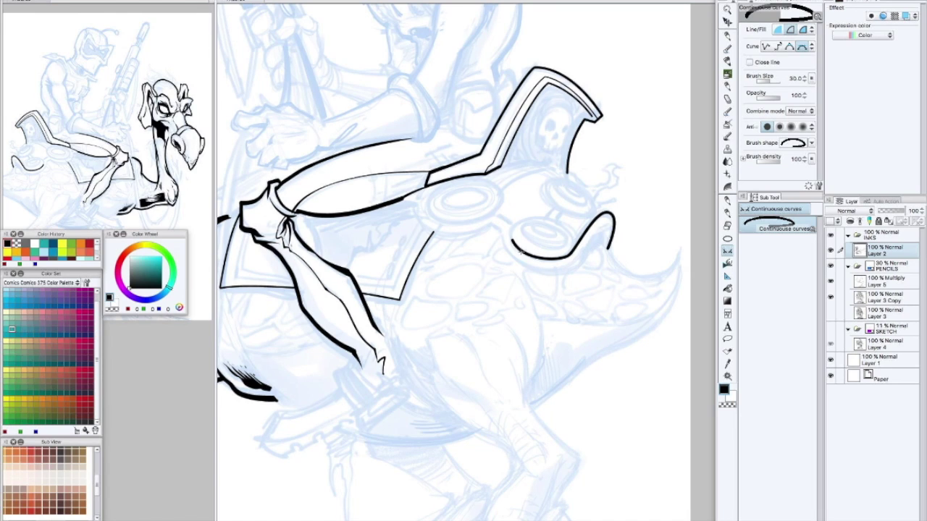
click(493, 228)
double_click(620, 239)
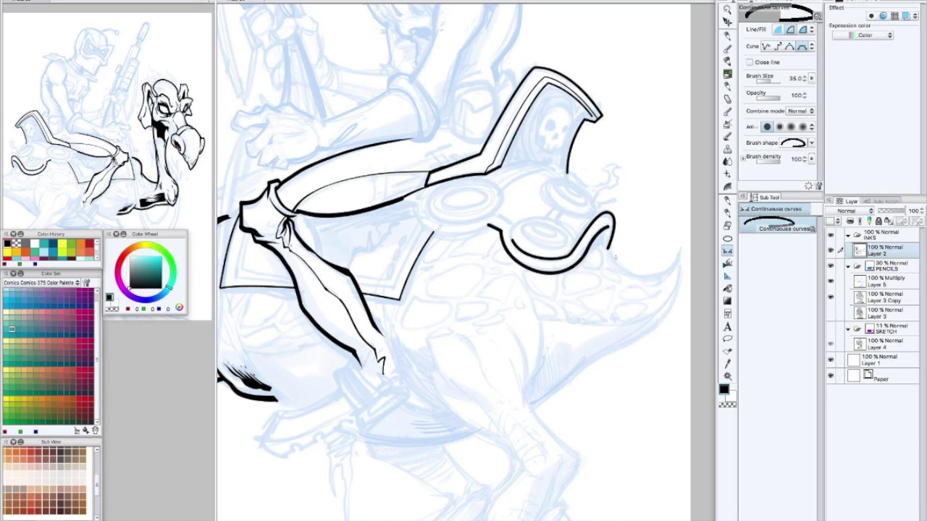
Ink the inner border line of the saddle blanket on both sides of the rider's leg at brush size 15
scroll(623, 288, down, 3)
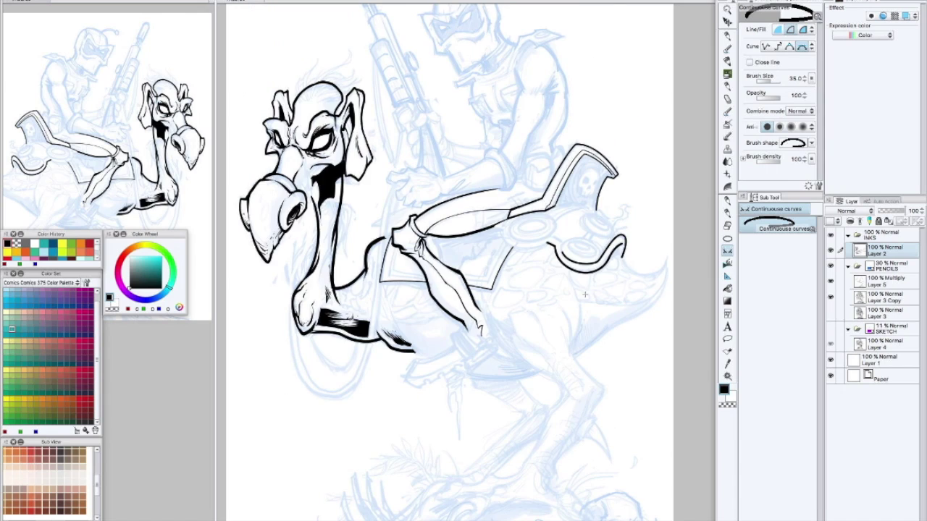
scroll(582, 298, down, 3)
scroll(575, 391, up, 5)
scroll(579, 326, left, 5)
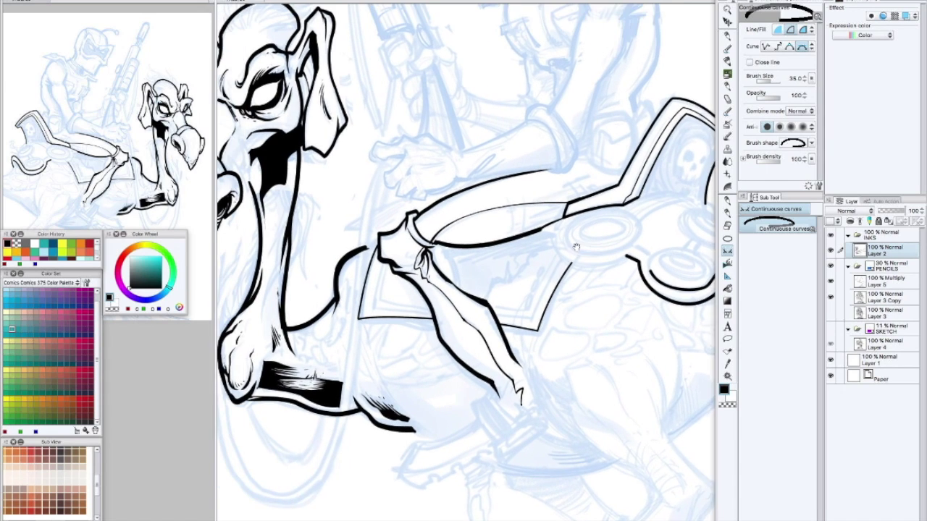
drag(585, 277, 568, 256)
drag(388, 287, 392, 243)
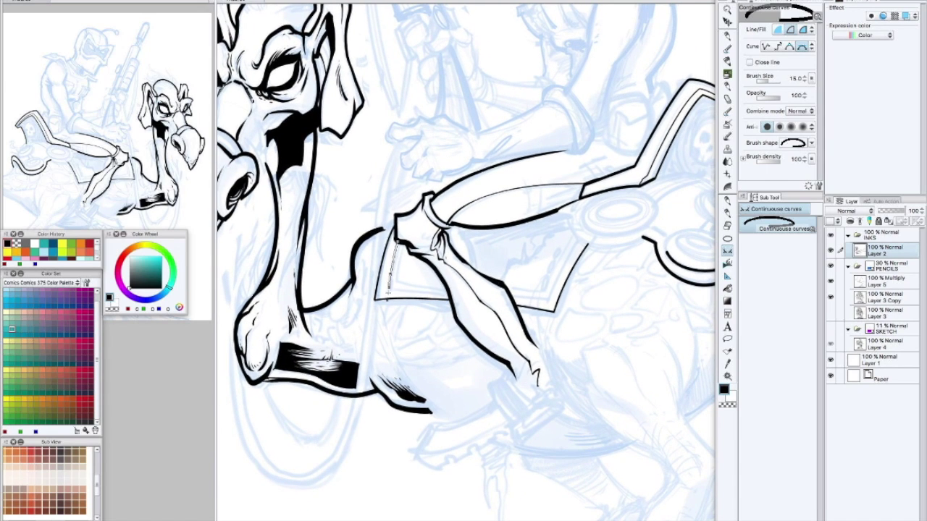
drag(388, 290, 449, 290)
drag(510, 293, 550, 303)
drag(575, 241, 549, 301)
Ink the tapering arched strap running from the discs to the base of the saddle's raised back
drag(652, 199, 537, 234)
key(bracketright)
double_click(593, 214)
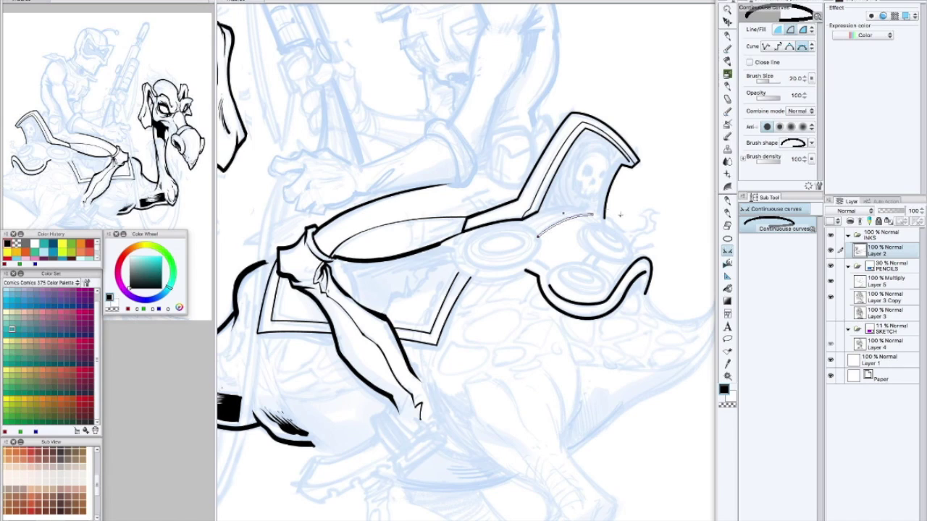
drag(571, 207, 449, 184)
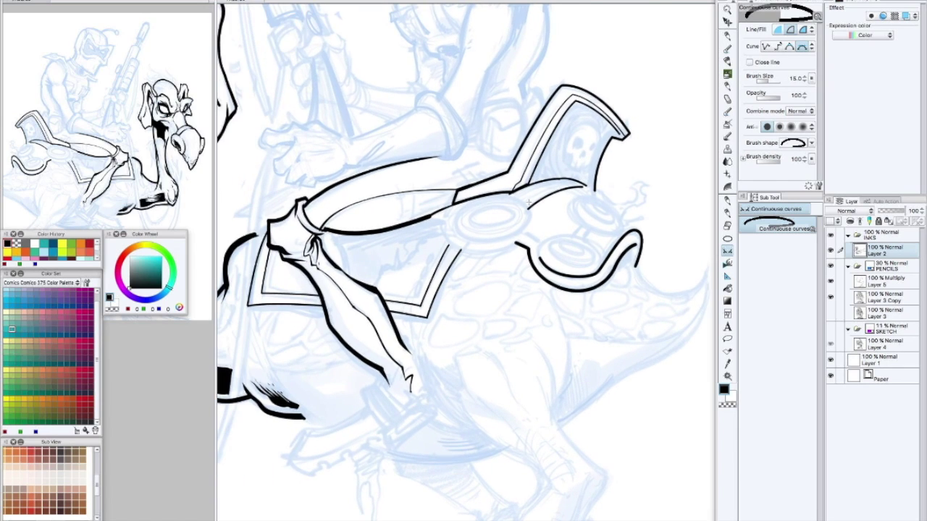
drag(525, 202, 580, 184)
scroll(514, 195, left, 3)
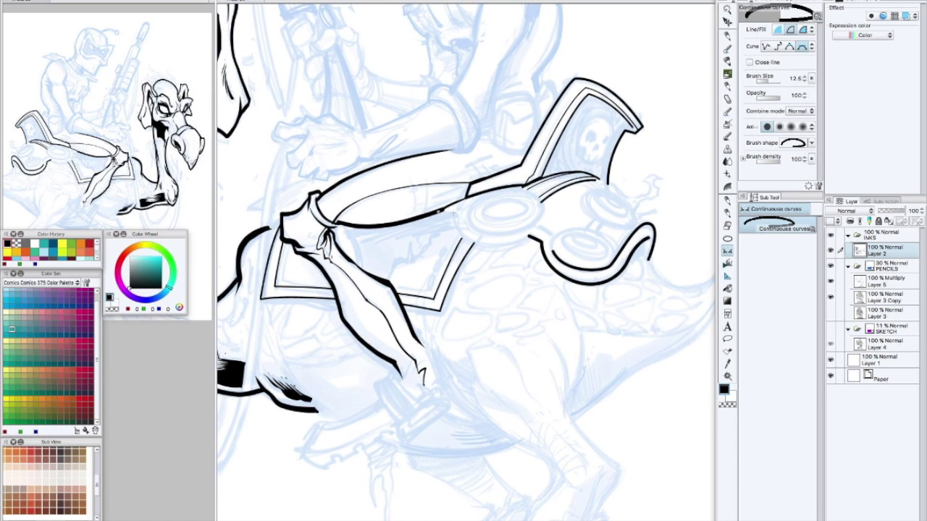
scroll(546, 272, left, 5)
key(ctrl+0)
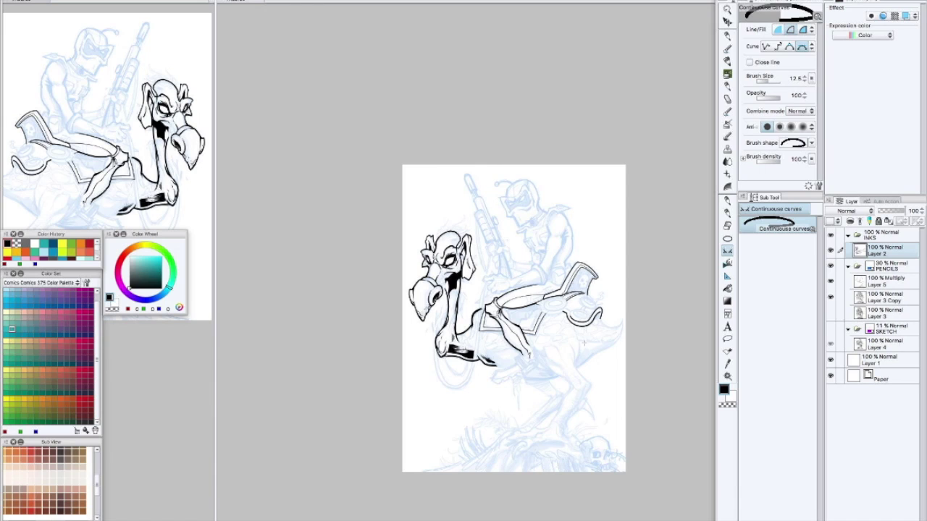
Use the PEN Brian's Favorite brush to ink the blanket's torn edge and the black shadow under the rider's thigh
scroll(567, 345, up, 5)
key(p)
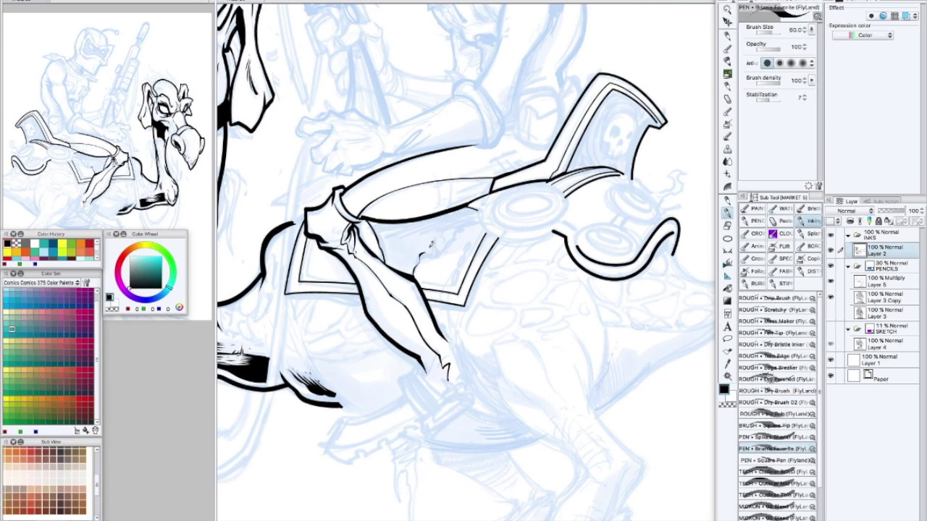
drag(453, 217, 481, 208)
scroll(464, 261, down, 1)
drag(383, 228, 456, 218)
scroll(464, 261, left, 3)
mouse_move(377, 211)
mouse_down()
mouse_move(478, 206)
mouse_move(480, 221)
mouse_up()
mouse_move(479, 221)
mouse_down()
mouse_move(449, 290)
mouse_move(420, 319)
mouse_up()
drag(384, 174, 415, 224)
drag(507, 326, 638, 232)
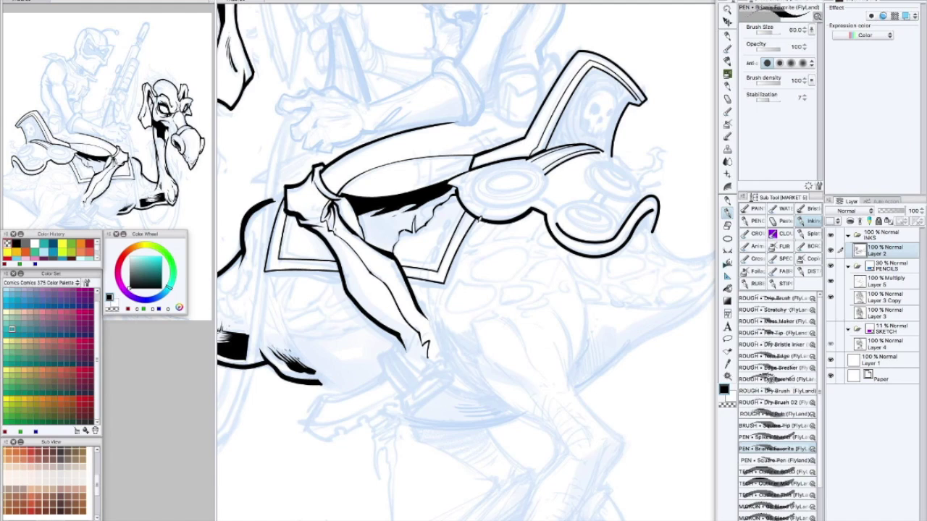
Fill the notch beneath the round discs and the inside of the curled tip with black
drag(507, 224, 398, 217)
drag(430, 199, 438, 206)
scroll(434, 208, up, 2)
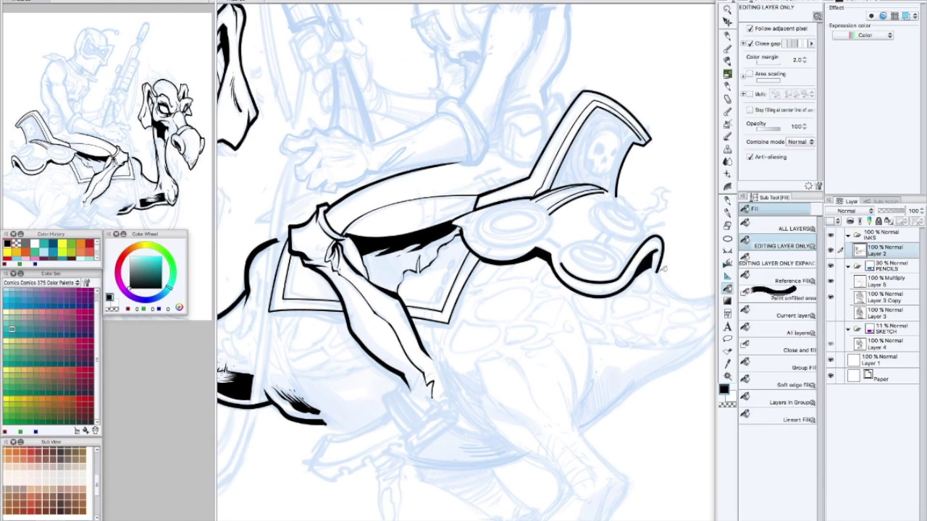
Ink the creature's rump and thigh contours with feathered black shadows where the leg meets the belly
drag(507, 362, 507, 297)
drag(566, 221, 572, 340)
drag(544, 299, 510, 270)
drag(435, 241, 491, 317)
mouse_move(441, 293)
mouse_down()
mouse_move(483, 314)
mouse_move(485, 257)
mouse_up()
drag(417, 225, 498, 295)
mouse_move(380, 177)
mouse_down()
mouse_move(425, 239)
mouse_move(406, 240)
mouse_move(506, 188)
mouse_up()
mouse_move(501, 221)
mouse_down()
mouse_move(510, 167)
mouse_move(499, 232)
mouse_up()
mouse_move(487, 183)
mouse_down()
mouse_move(503, 236)
mouse_move(498, 203)
mouse_up()
drag(561, 200, 507, 217)
drag(561, 51, 497, 253)
key(ctrl+z)
mouse_move(507, 217)
mouse_down()
mouse_move(646, 234)
mouse_move(449, 166)
mouse_up()
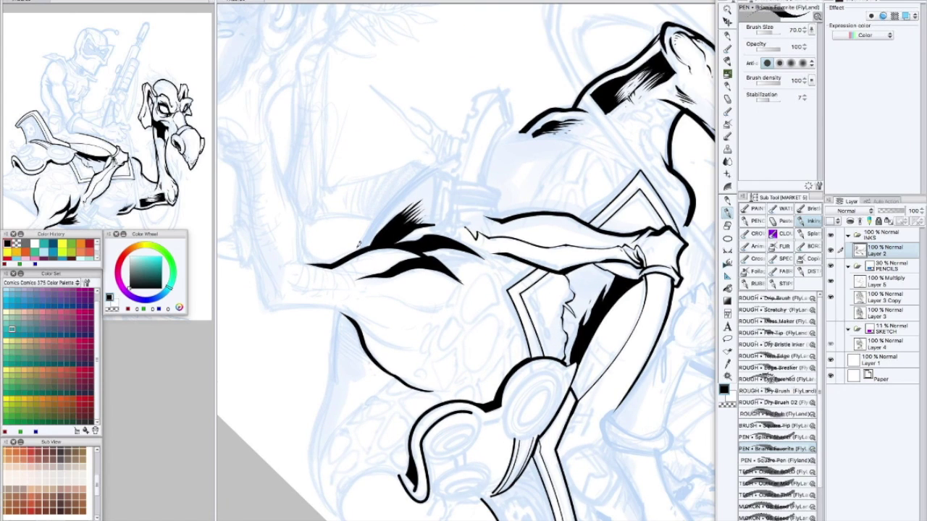
Ink the creature's long belly line and the contours of its hind body with the Micron pen at size 40
click(774, 496)
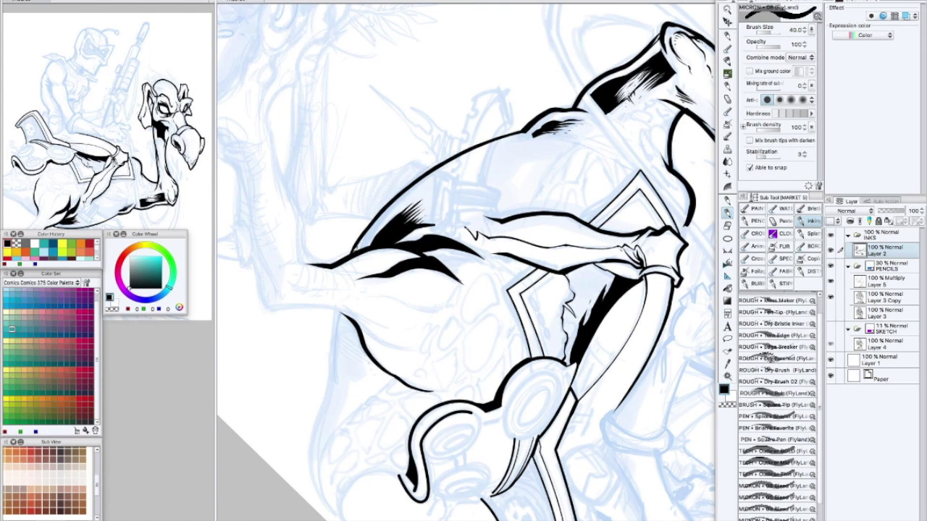
click(773, 428)
mouse_move(362, 249)
mouse_down()
mouse_move(393, 211)
mouse_move(375, 225)
mouse_up()
mouse_move(449, 217)
mouse_down()
mouse_move(414, 249)
mouse_move(532, 316)
mouse_move(529, 275)
mouse_up()
click(773, 496)
drag(531, 316, 565, 221)
mouse_move(496, 319)
mouse_down()
mouse_move(605, 189)
mouse_move(524, 181)
mouse_up()
mouse_move(600, 243)
mouse_down()
mouse_move(484, 276)
mouse_move(458, 258)
mouse_up()
Ink the creature's lower legs and the rear spur claw with the PEN Brian's Favorite brush
click(773, 428)
mouse_move(471, 255)
mouse_down()
mouse_move(446, 134)
mouse_move(446, 171)
mouse_move(485, 255)
mouse_up()
drag(430, 155, 447, 231)
drag(516, 265, 547, 247)
drag(570, 243, 500, 307)
drag(605, 227, 548, 265)
drag(431, 221, 440, 269)
drag(457, 337, 552, 293)
mouse_move(492, 355)
mouse_down()
mouse_move(573, 325)
mouse_move(494, 332)
mouse_move(483, 349)
mouse_up()
Ink the ankles and front toes of both creature feet with the PEN Brian's Favorite brush
click(774, 428)
mouse_move(451, 319)
mouse_down()
mouse_move(506, 296)
mouse_move(507, 314)
mouse_up()
drag(517, 281, 485, 294)
mouse_move(547, 273)
mouse_down()
mouse_move(514, 286)
mouse_move(534, 289)
mouse_up()
drag(464, 218, 485, 219)
drag(512, 284, 455, 297)
mouse_move(444, 313)
mouse_down()
mouse_move(433, 327)
mouse_move(478, 310)
mouse_up()
drag(466, 321, 482, 312)
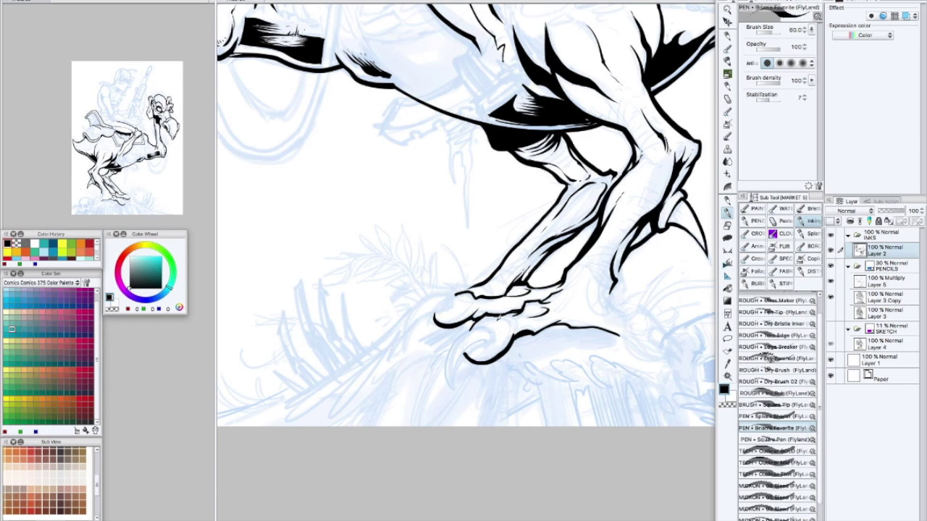
Ink the near foot's front and rear toes and the long curved claw on the far foot
mouse_move(585, 325)
mouse_down()
mouse_move(516, 323)
mouse_move(535, 291)
mouse_move(507, 278)
mouse_move(515, 338)
mouse_up()
drag(478, 315, 502, 340)
drag(497, 333, 528, 367)
drag(554, 314, 584, 313)
scroll(583, 311, up, 2)
drag(416, 297, 379, 336)
drag(428, 280, 379, 332)
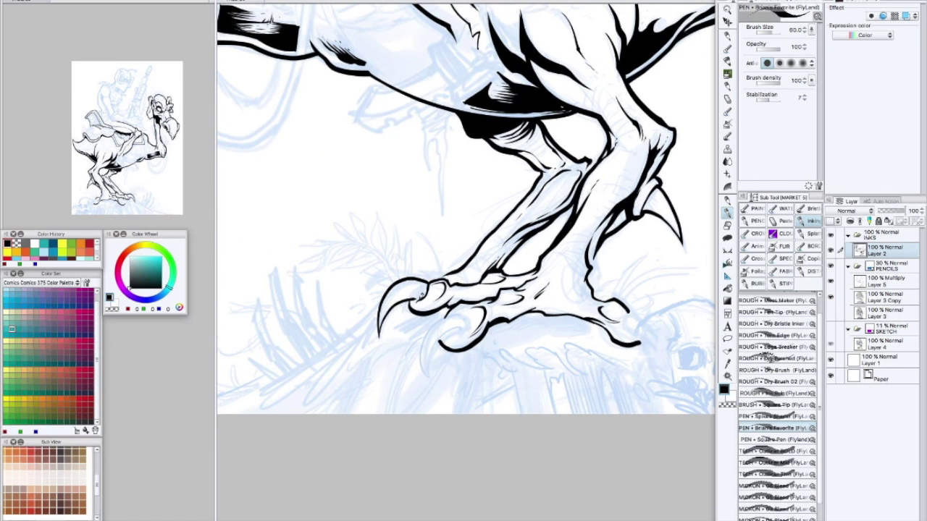
Ink the near foot's front and rear claws and the second claw on the far foot
drag(455, 262, 474, 255)
mouse_move(481, 304)
mouse_down()
mouse_move(440, 370)
mouse_move(447, 359)
mouse_up()
mouse_move(389, 278)
mouse_down()
mouse_move(396, 258)
mouse_move(476, 362)
mouse_move(427, 319)
mouse_move(451, 328)
mouse_up()
drag(427, 299, 458, 330)
drag(417, 273, 437, 281)
mouse_move(437, 290)
mouse_down()
mouse_move(506, 297)
mouse_move(532, 382)
mouse_move(547, 385)
mouse_up()
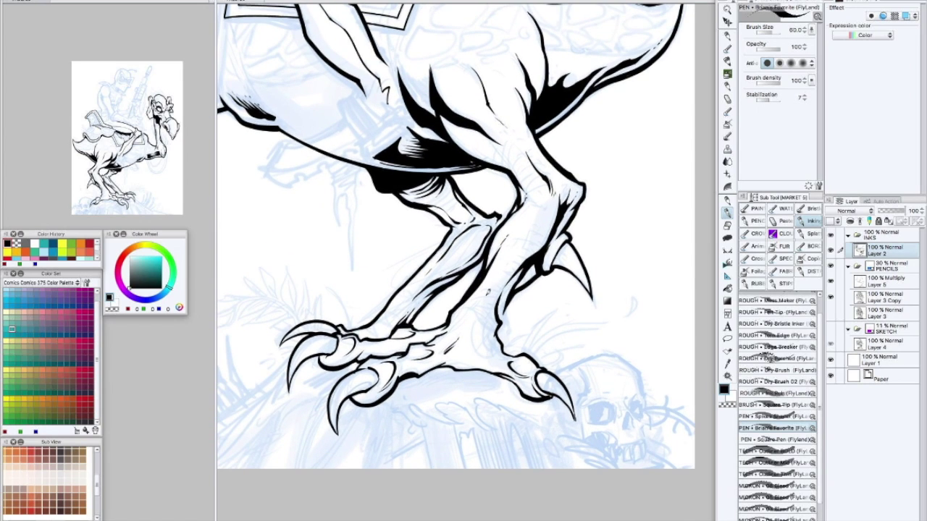
Add fine contour and wrinkle lines to the creature's ankles and lower legs with the PEN Brian's Favorite brush
drag(473, 300, 495, 272)
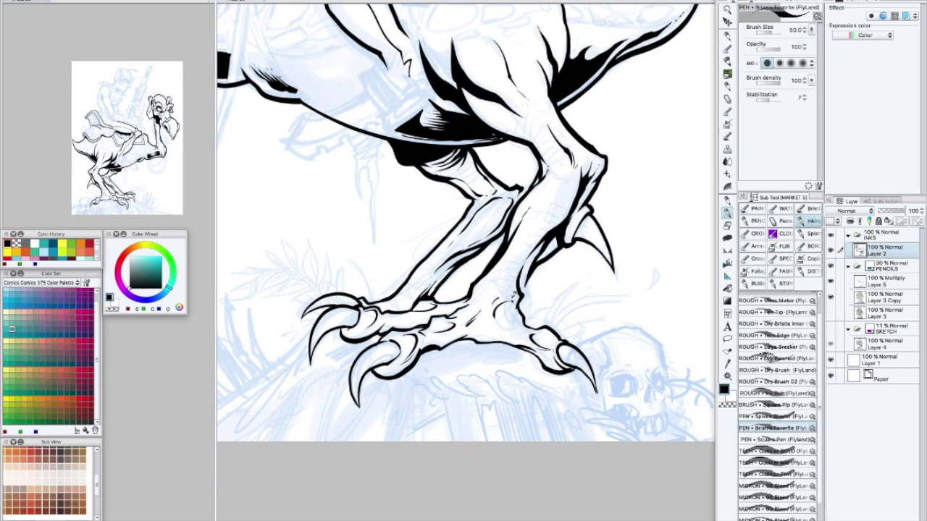
scroll(509, 293, up, 10)
scroll(561, 329, up, 5)
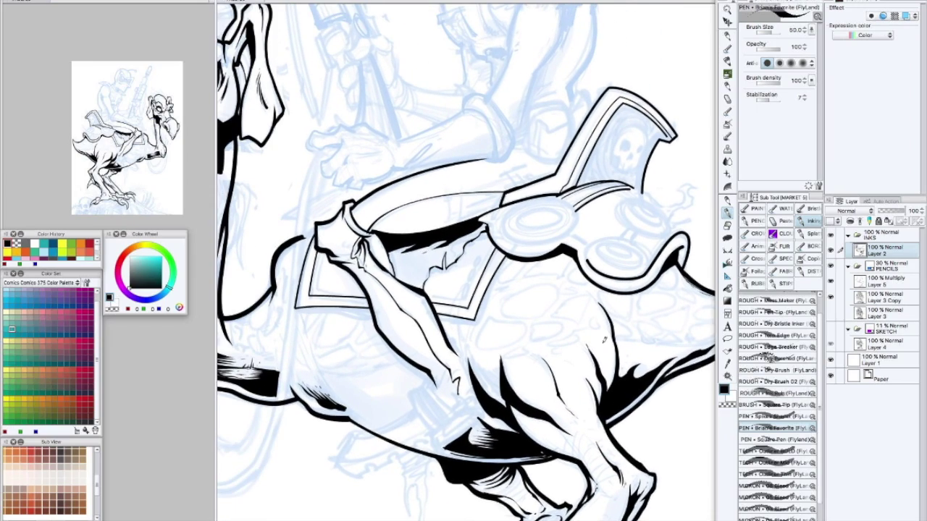
scroll(606, 342, down, 4)
drag(605, 380, 596, 315)
scroll(590, 320, up, 2)
scroll(578, 333, up, 4)
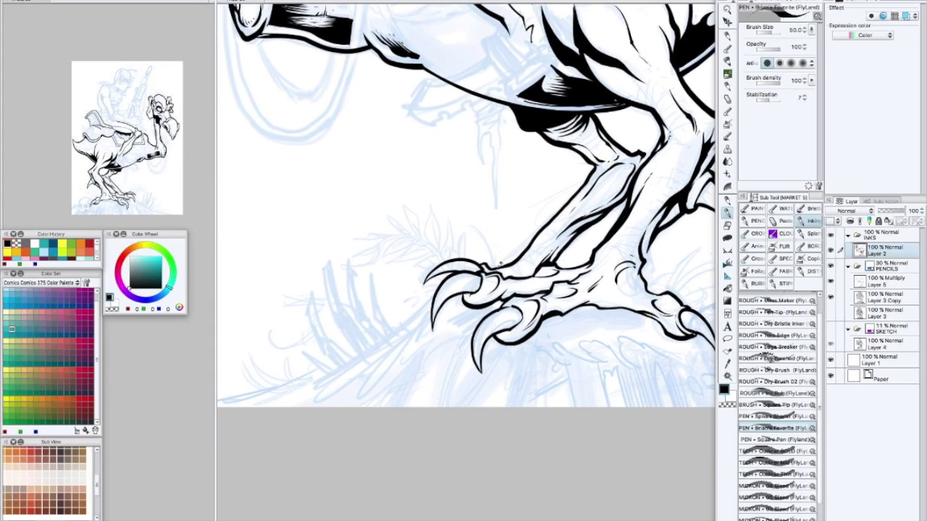
scroll(533, 269, down, 4)
mouse_move(536, 304)
mouse_down()
mouse_move(549, 338)
mouse_move(585, 269)
mouse_up()
scroll(530, 350, up, 4)
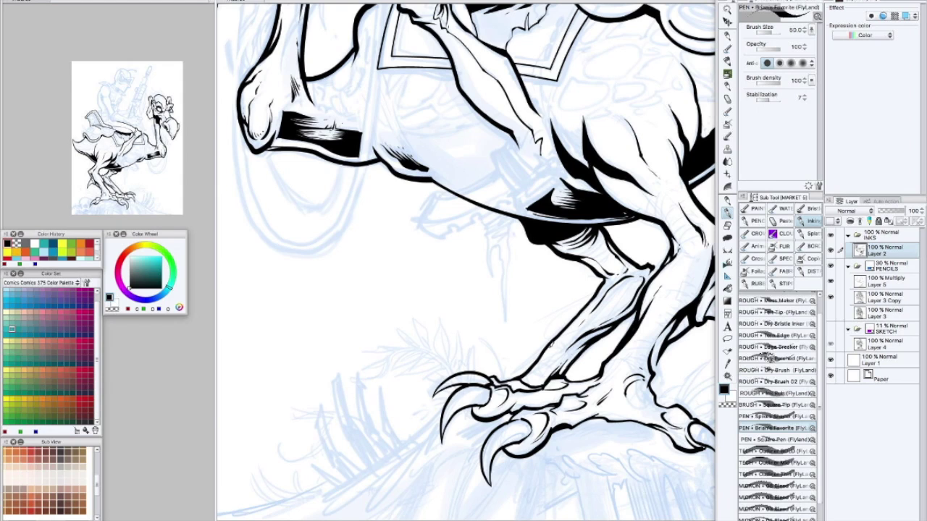
scroll(550, 344, up, 1)
mouse_move(550, 345)
mouse_down()
mouse_move(580, 239)
mouse_move(559, 337)
mouse_move(572, 275)
mouse_move(563, 314)
mouse_move(497, 338)
mouse_move(434, 377)
mouse_up()
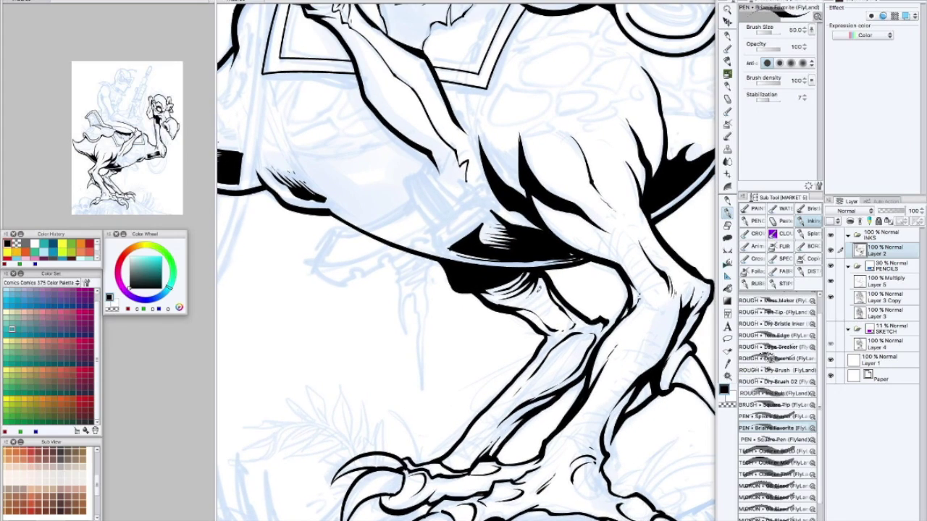
Ink the upper edge of the rider's mask, from the front corner across the brow to the pointed peak
scroll(542, 306, down, 1)
drag(455, 178, 523, 410)
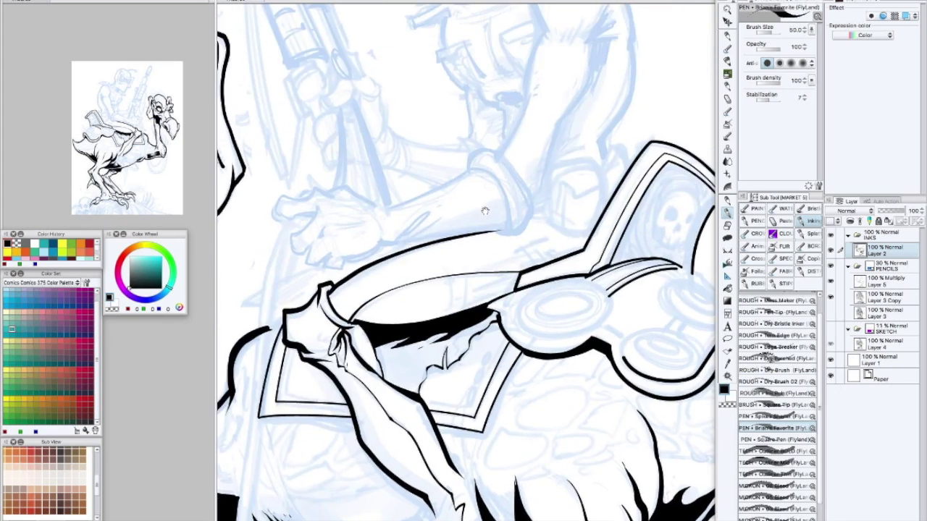
mouse_move(486, 207)
mouse_down()
mouse_move(517, 340)
mouse_move(511, 273)
mouse_move(527, 194)
mouse_move(517, 338)
mouse_up()
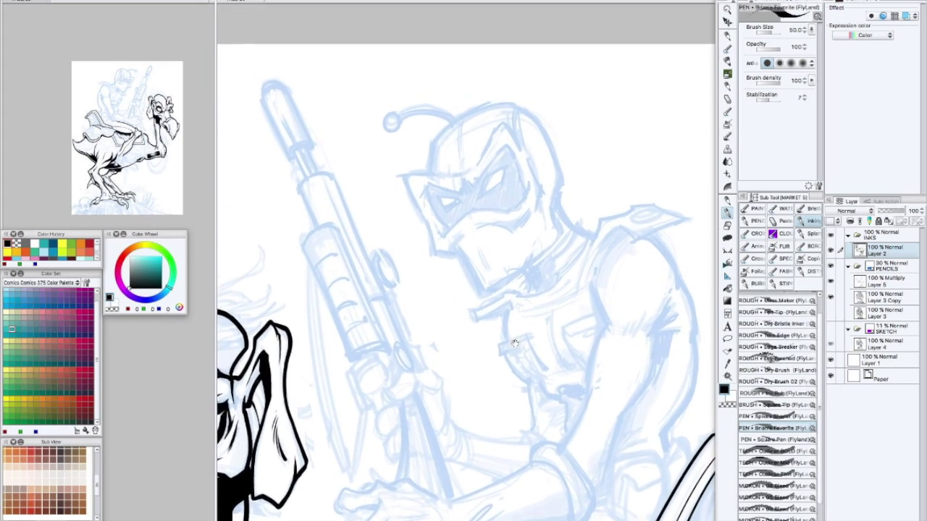
key(super+plus)
key(super+minus)
mouse_move(414, 184)
mouse_down()
mouse_move(395, 145)
mouse_move(408, 178)
mouse_up()
key(c)
drag(400, 136, 392, 147)
mouse_move(440, 135)
mouse_down()
mouse_move(482, 169)
mouse_move(445, 175)
mouse_move(496, 177)
mouse_up()
key(c)
mouse_move(550, 166)
mouse_down()
mouse_move(509, 200)
mouse_move(472, 194)
mouse_move(497, 162)
mouse_move(467, 153)
mouse_move(482, 185)
mouse_up()
scroll(478, 196, down, 1)
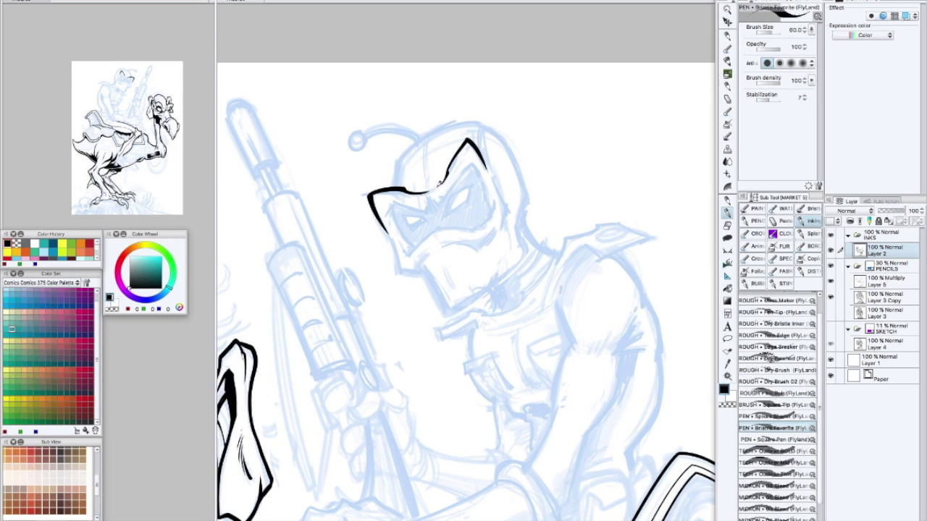
Ink the mask's front lower corner, the cheek crease and the front edge of the rider's jaw
mouse_move(391, 230)
mouse_down()
mouse_move(399, 269)
mouse_move(419, 274)
mouse_up()
scroll(435, 246, down, 2)
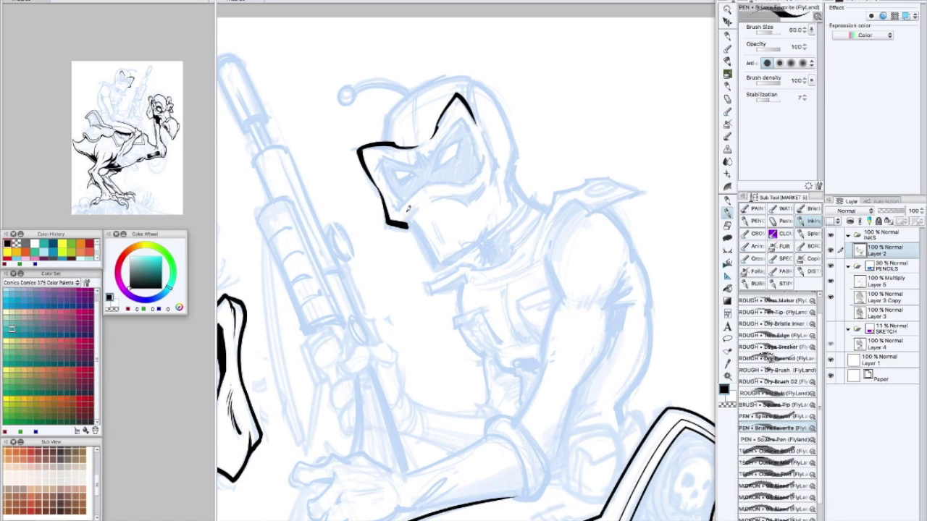
scroll(478, 218, up, 1)
mouse_move(437, 211)
mouse_down()
mouse_move(483, 189)
mouse_move(492, 192)
mouse_move(479, 211)
mouse_move(455, 209)
mouse_move(509, 197)
mouse_up()
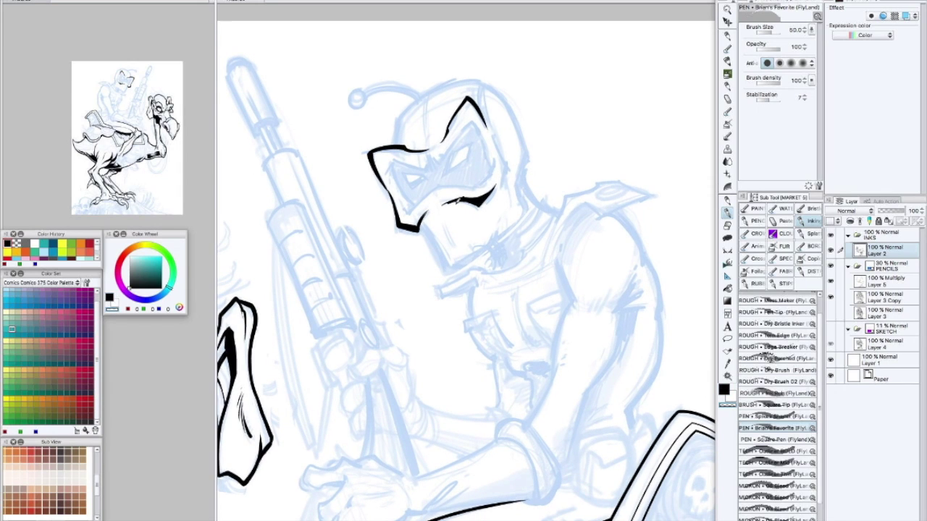
drag(420, 219, 449, 271)
drag(498, 302, 530, 305)
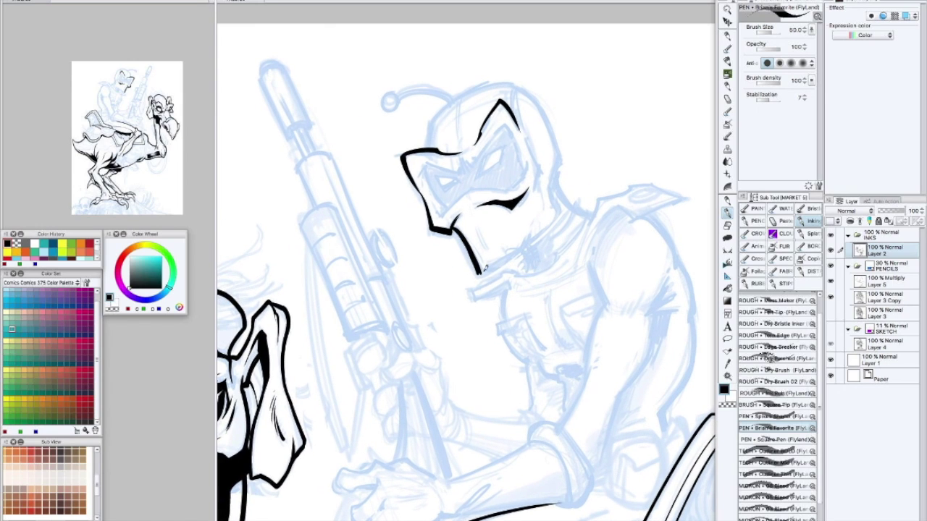
Ink the underside of the rider's chin and the back corner of the jaw
mouse_move(479, 274)
mouse_down()
mouse_move(517, 255)
mouse_move(556, 210)
mouse_up()
drag(551, 178, 526, 224)
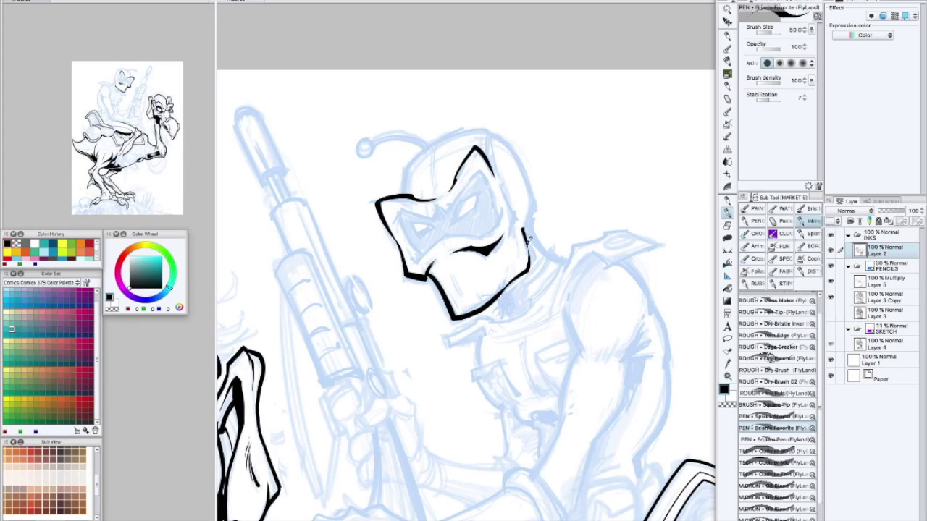
scroll(528, 239, down, 5)
mouse_move(565, 191)
mouse_down()
mouse_move(554, 169)
mouse_move(525, 190)
mouse_move(526, 302)
mouse_move(563, 242)
mouse_move(563, 299)
mouse_move(550, 275)
mouse_up()
scroll(441, 156, up, 3)
scroll(562, 242, up, 3)
Ink the helmet's dome from the brow to the nape, plus the neck lines behind and below the jaw
drag(499, 192, 490, 228)
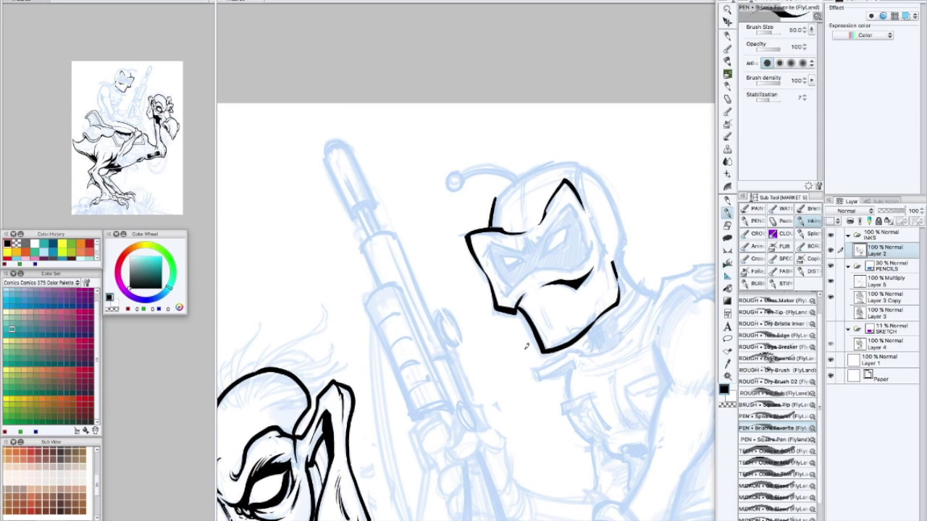
scroll(527, 346, up, 2)
scroll(524, 350, down, 1)
scroll(514, 232, up, 1)
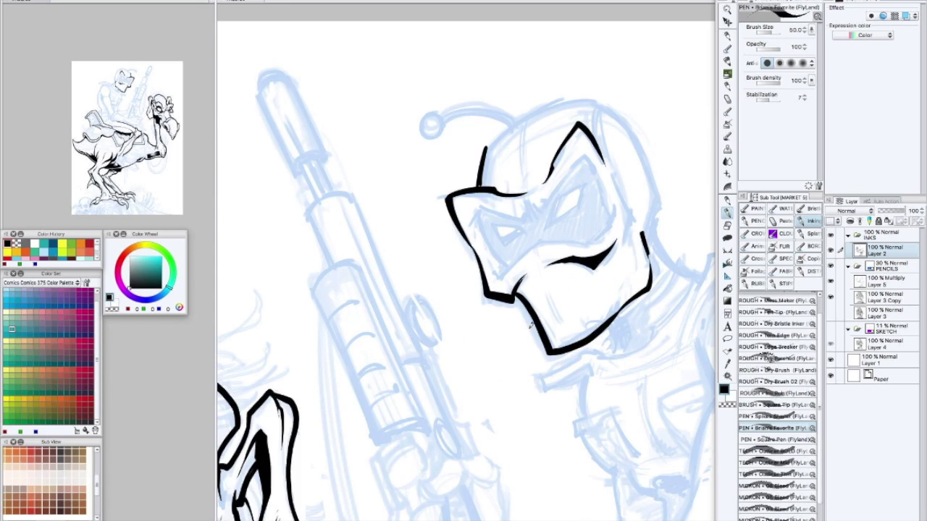
mouse_move(474, 205)
mouse_down()
mouse_move(500, 147)
mouse_move(589, 123)
mouse_up()
drag(643, 175, 475, 154)
mouse_move(436, 115)
mouse_down()
mouse_move(486, 158)
mouse_move(503, 214)
mouse_up()
mouse_move(500, 218)
mouse_down()
mouse_move(489, 240)
mouse_move(505, 187)
mouse_move(492, 231)
mouse_up()
key([)
mouse_move(496, 191)
mouse_down()
mouse_move(511, 240)
mouse_move(534, 260)
mouse_move(507, 182)
mouse_up()
mouse_move(456, 248)
mouse_down()
mouse_move(456, 277)
mouse_move(477, 245)
mouse_move(500, 257)
mouse_move(504, 288)
mouse_up()
Outline the inner eye area of the rider's mask with the brush size reduced to 45
key([)
mouse_move(382, 245)
mouse_down()
mouse_move(431, 203)
mouse_move(425, 205)
mouse_move(477, 206)
mouse_up()
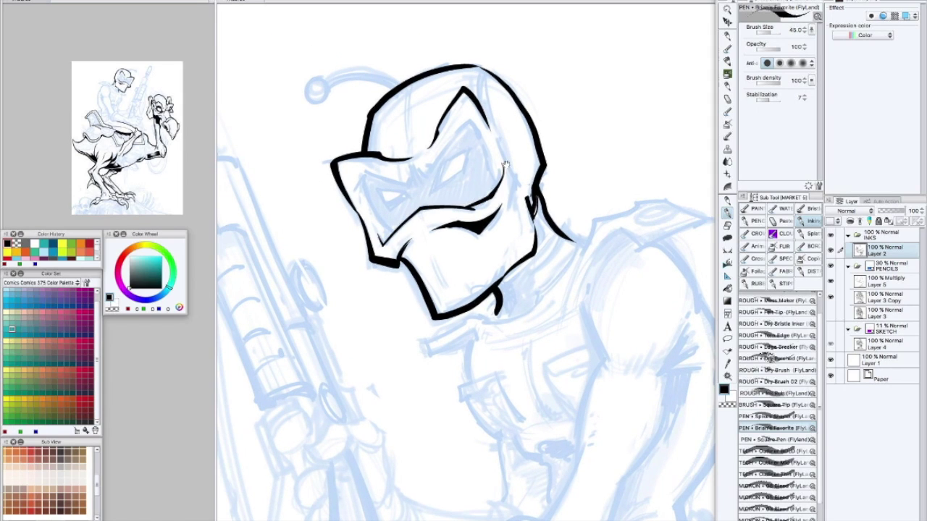
drag(504, 161, 498, 197)
drag(464, 152, 490, 221)
key(ctrl+z)
key(ctrl+z)
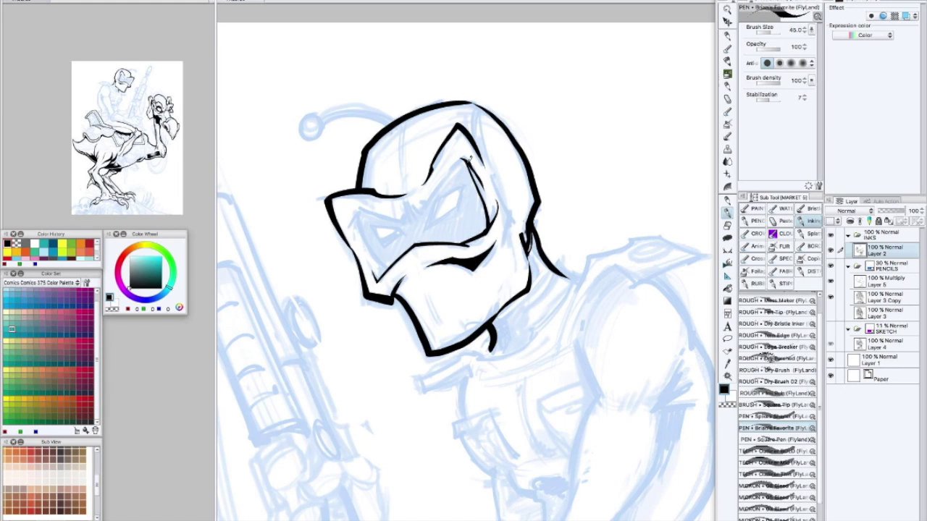
drag(469, 153, 412, 208)
drag(351, 222, 410, 206)
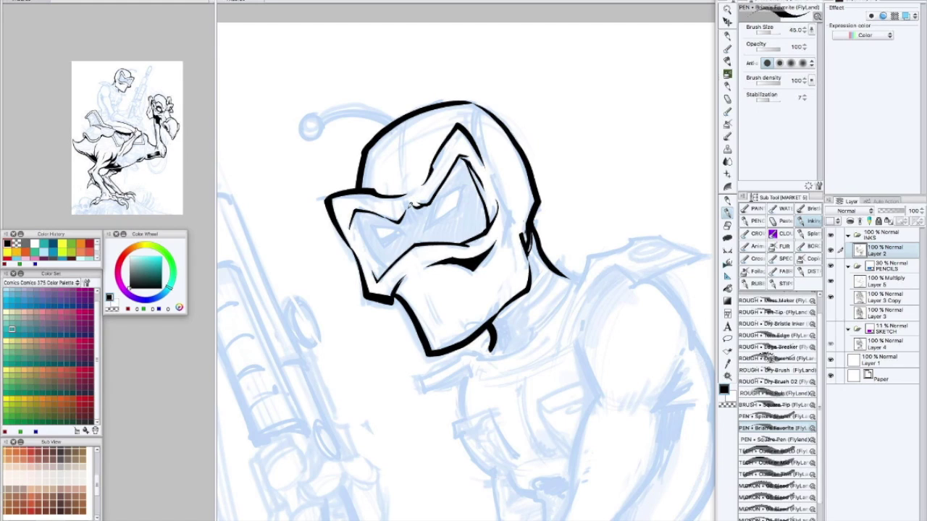
Ink both slanted eye openings and fill the eye area around them solid black
mouse_move(358, 207)
mouse_down()
mouse_move(362, 231)
mouse_move(389, 265)
mouse_up()
mouse_move(434, 206)
mouse_down()
mouse_move(469, 172)
mouse_move(454, 212)
mouse_move(433, 224)
mouse_up()
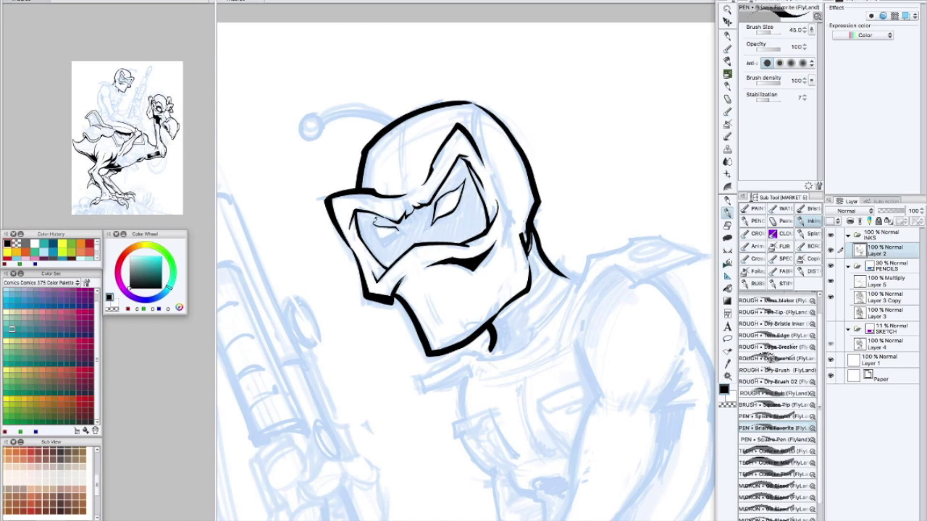
key(g)
click(422, 226)
key(p)
drag(509, 275, 384, 186)
drag(541, 318, 528, 264)
scroll(547, 309, down, 2)
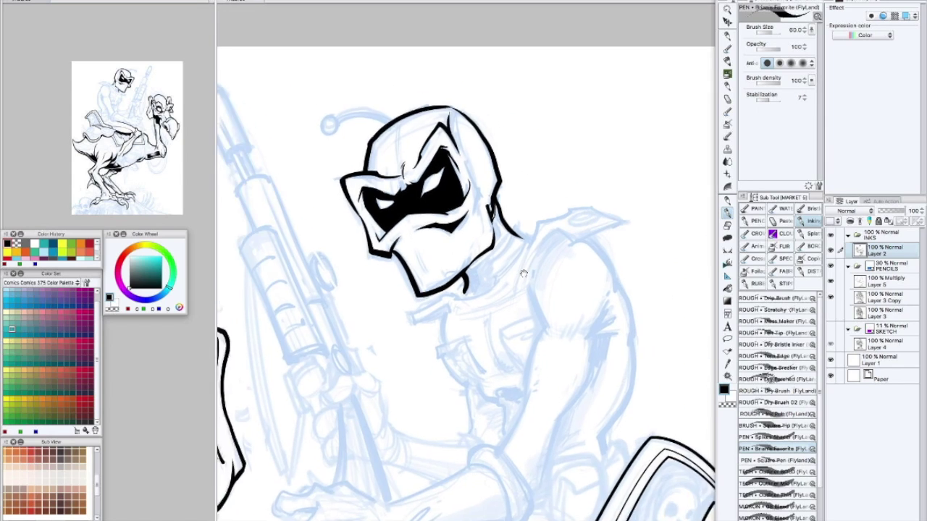
Ink the solid black shadow on the rider's neck and the collar line beneath it
mouse_move(470, 206)
mouse_down()
mouse_move(460, 226)
mouse_move(467, 246)
mouse_move(448, 250)
mouse_move(455, 253)
mouse_move(436, 234)
mouse_up()
key(c)
key(c)
drag(474, 170, 475, 161)
drag(462, 245, 493, 210)
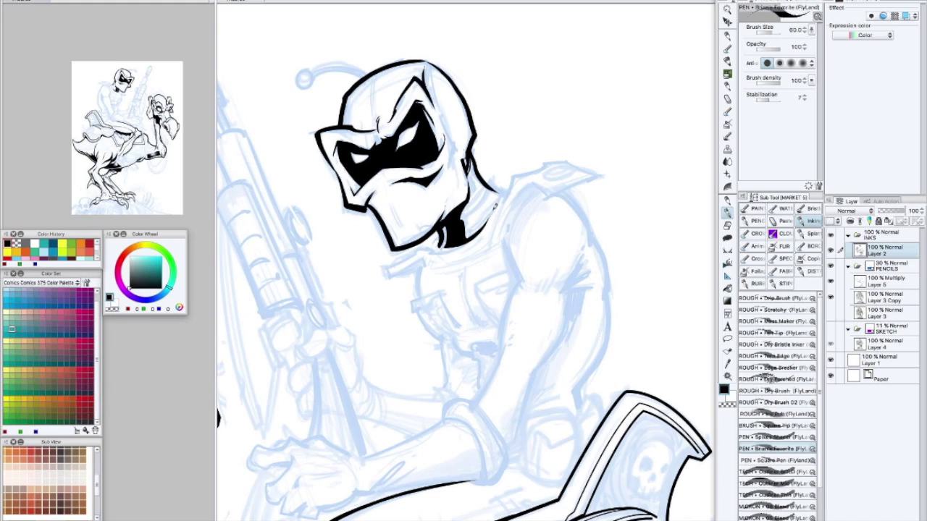
Ink the pointed shoulder strap with its oval button and extend the front of the collar
drag(547, 163, 501, 185)
drag(443, 227, 432, 250)
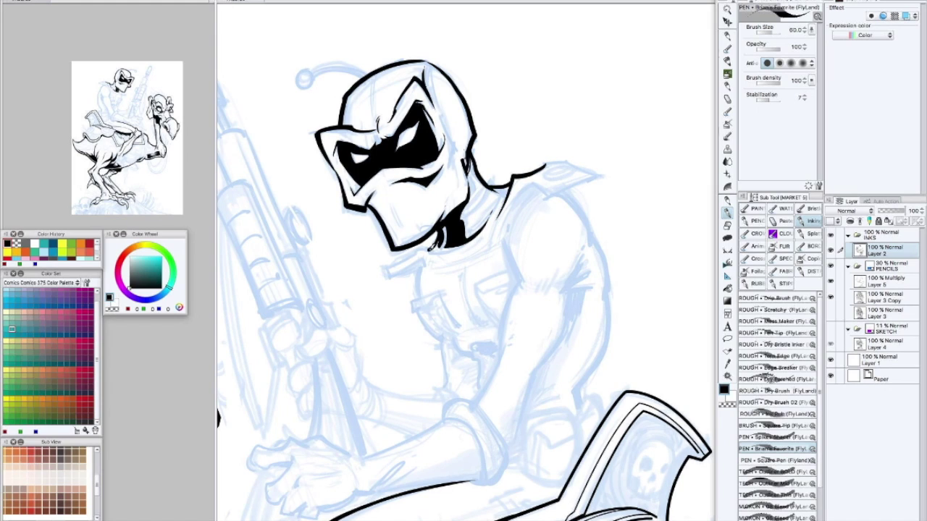
mouse_move(539, 166)
mouse_down()
mouse_move(529, 149)
mouse_move(540, 172)
mouse_move(583, 157)
mouse_move(539, 143)
mouse_move(569, 202)
mouse_move(533, 194)
mouse_move(559, 182)
mouse_move(542, 190)
mouse_up()
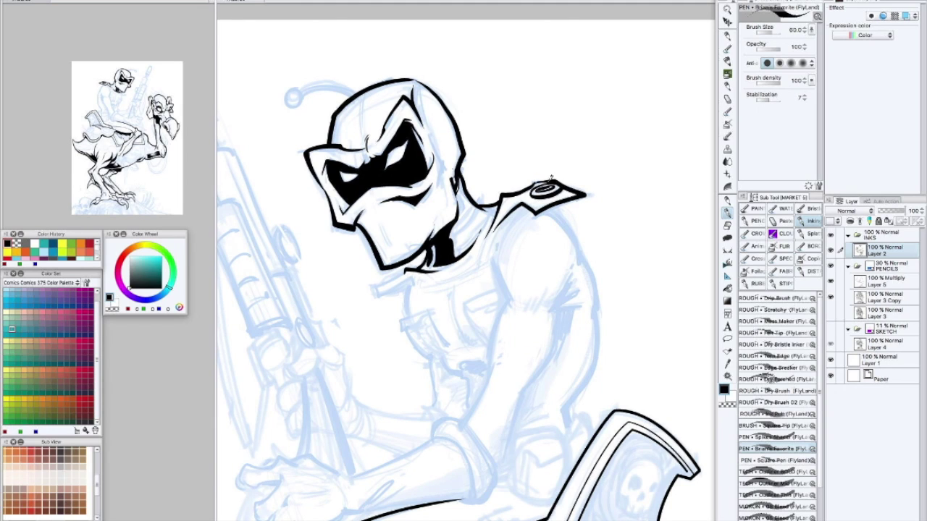
drag(550, 177, 553, 137)
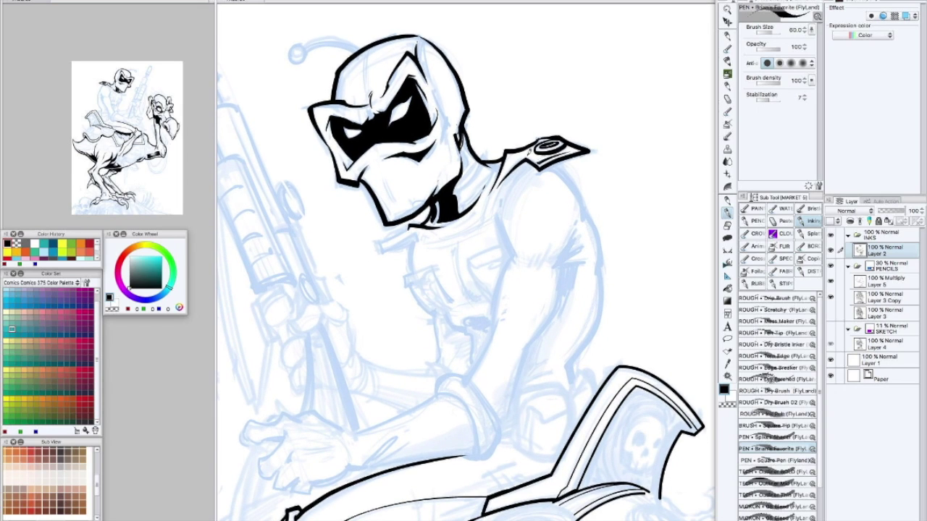
Ink the front strap tip, the torso's front contour, the chest's centre line and the pocket flap edges
scroll(557, 210, left, 3)
mouse_move(404, 239)
mouse_down()
mouse_move(426, 242)
mouse_move(412, 233)
mouse_move(419, 239)
mouse_move(419, 218)
mouse_move(414, 255)
mouse_up()
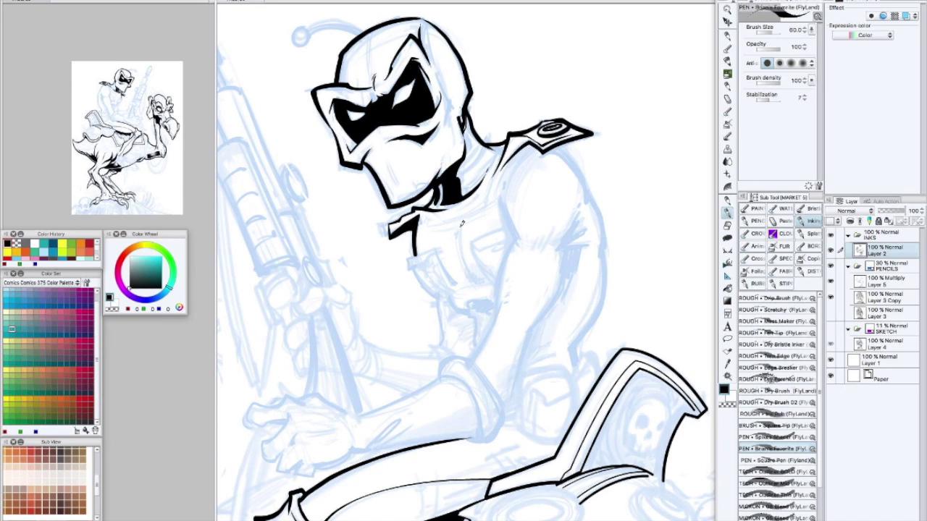
drag(462, 224, 478, 284)
mouse_move(410, 255)
mouse_down()
mouse_move(454, 305)
mouse_move(470, 307)
mouse_move(456, 246)
mouse_move(458, 293)
mouse_up()
mouse_move(494, 251)
mouse_down()
mouse_move(511, 265)
mouse_move(513, 315)
mouse_up()
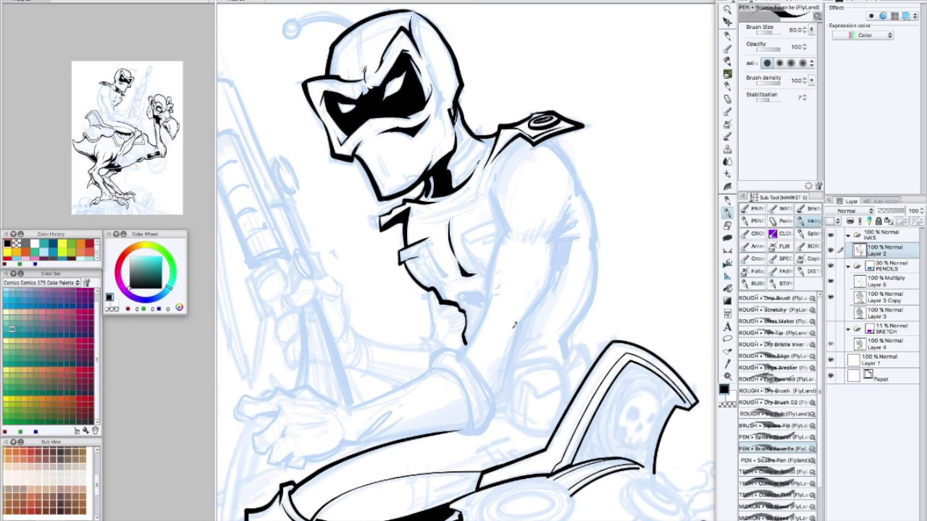
drag(462, 237, 496, 222)
Ink the crease marks behind the near shoulder and the shoulder and back contour down to the waist
drag(560, 223, 542, 267)
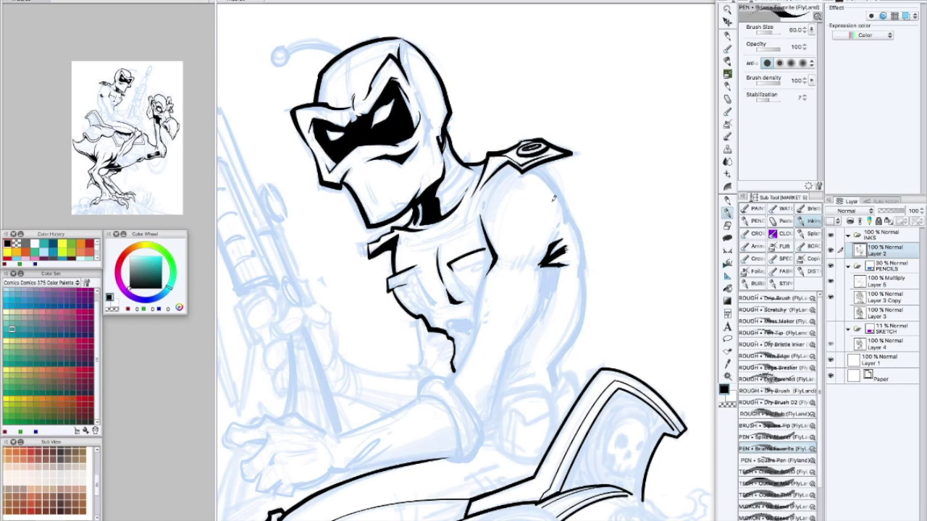
drag(562, 226, 543, 258)
drag(434, 253, 426, 268)
mouse_move(517, 178)
mouse_down()
mouse_move(542, 193)
mouse_move(571, 289)
mouse_move(571, 245)
mouse_move(576, 278)
mouse_move(539, 369)
mouse_up()
mouse_move(581, 305)
mouse_down()
mouse_move(597, 264)
mouse_move(608, 310)
mouse_move(579, 267)
mouse_up()
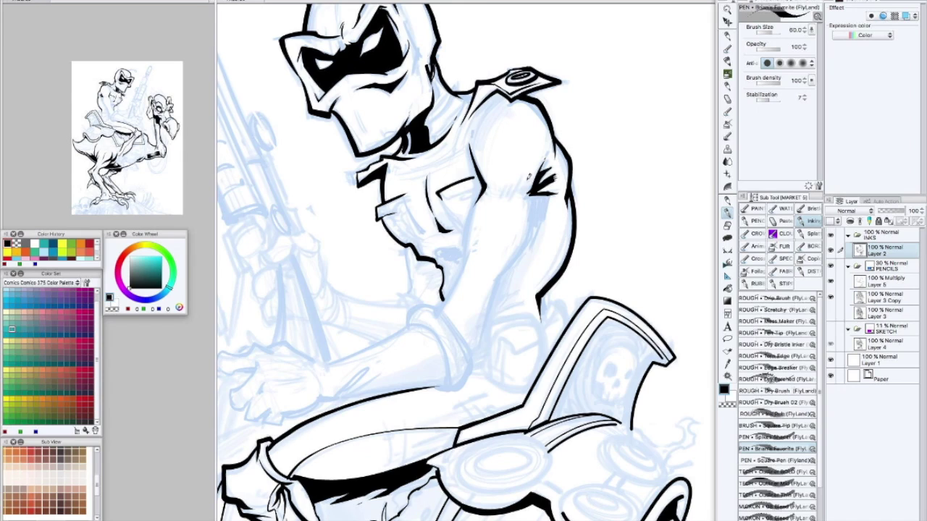
Ink the front and rear edges of the rider's near arm down to the elbow
drag(537, 194, 502, 275)
drag(487, 186, 446, 302)
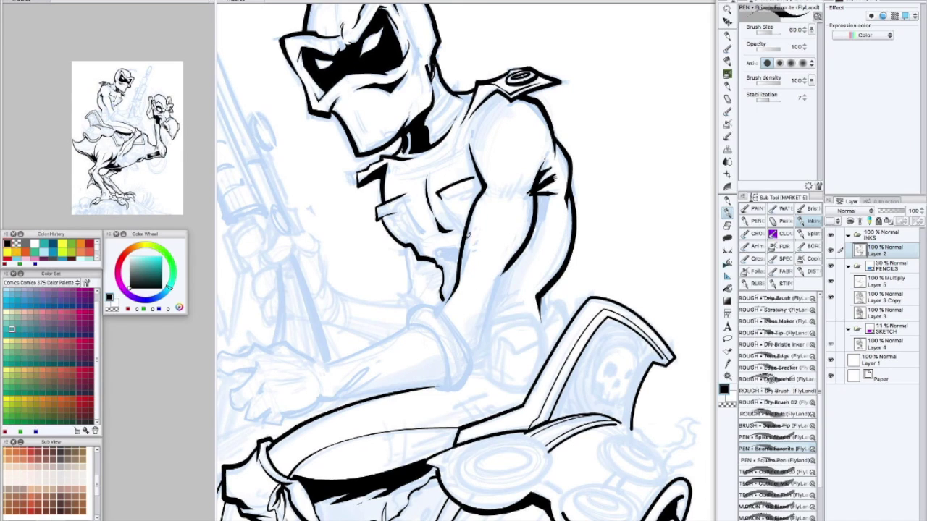
drag(456, 288, 442, 313)
drag(472, 353, 507, 269)
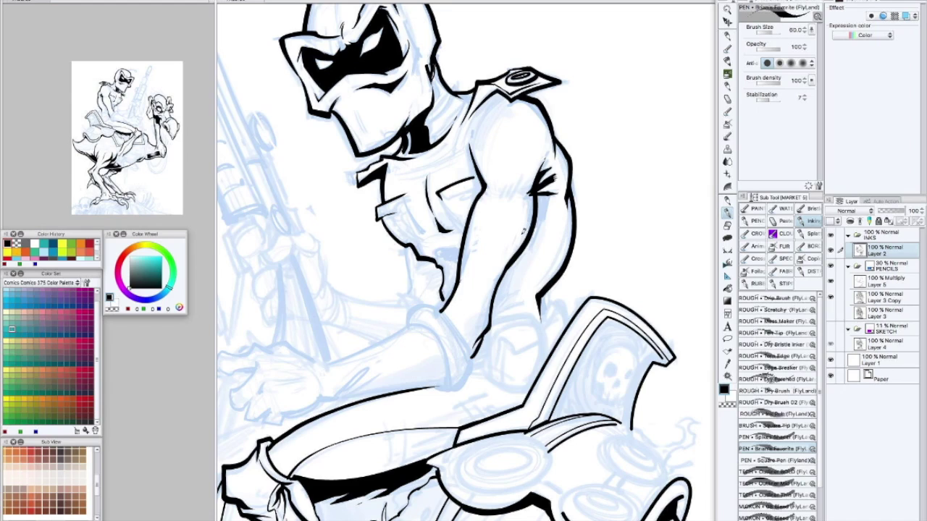
Ink the black shadow between the near arm and the back, plus the shirt folds at the waist
mouse_move(498, 281)
mouse_down()
mouse_move(493, 326)
mouse_move(519, 257)
mouse_up()
mouse_move(496, 306)
mouse_down()
mouse_move(525, 288)
mouse_move(526, 302)
mouse_move(548, 307)
mouse_up()
drag(463, 290, 468, 277)
drag(490, 319, 537, 297)
mouse_move(532, 310)
mouse_down()
mouse_move(547, 297)
mouse_move(542, 313)
mouse_move(549, 285)
mouse_move(539, 312)
mouse_up()
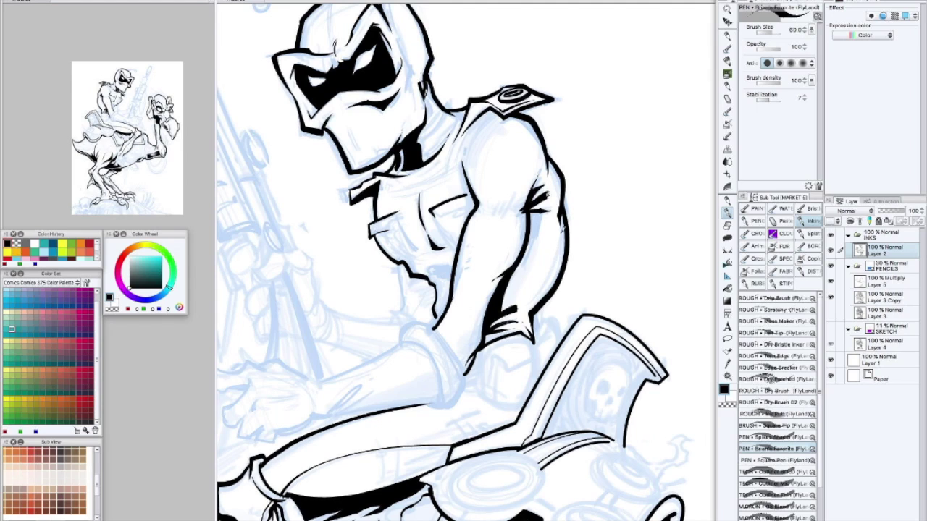
drag(544, 212, 533, 246)
Finish inking the two chest pockets with their flaps and oval buttons
drag(441, 230, 457, 265)
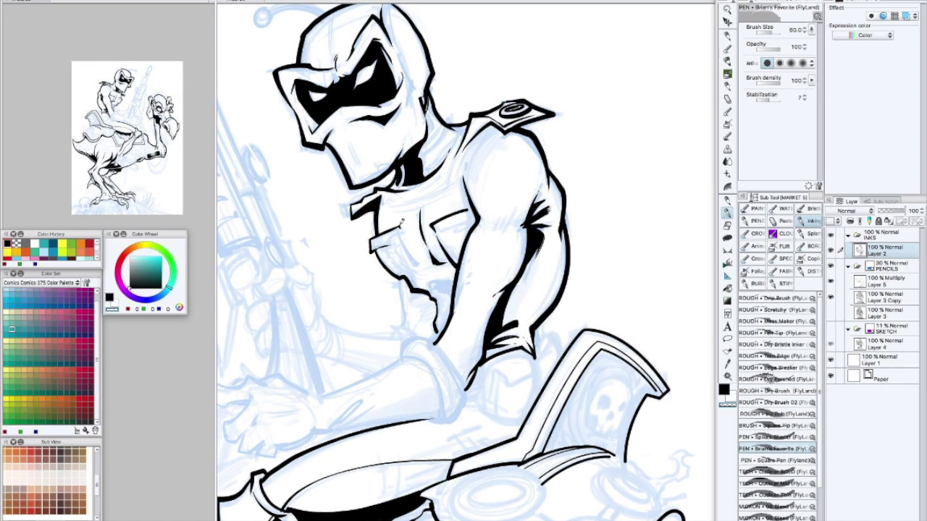
drag(402, 226, 419, 266)
drag(491, 214, 498, 213)
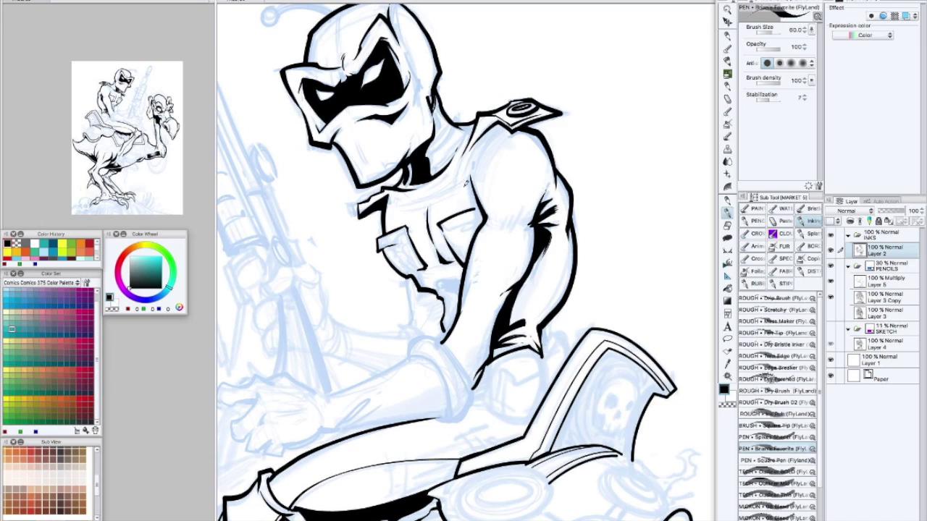
mouse_move(462, 222)
mouse_down()
mouse_move(456, 228)
mouse_move(469, 223)
mouse_up()
mouse_move(397, 241)
mouse_down()
mouse_move(390, 248)
mouse_move(487, 195)
mouse_up()
drag(440, 235, 467, 228)
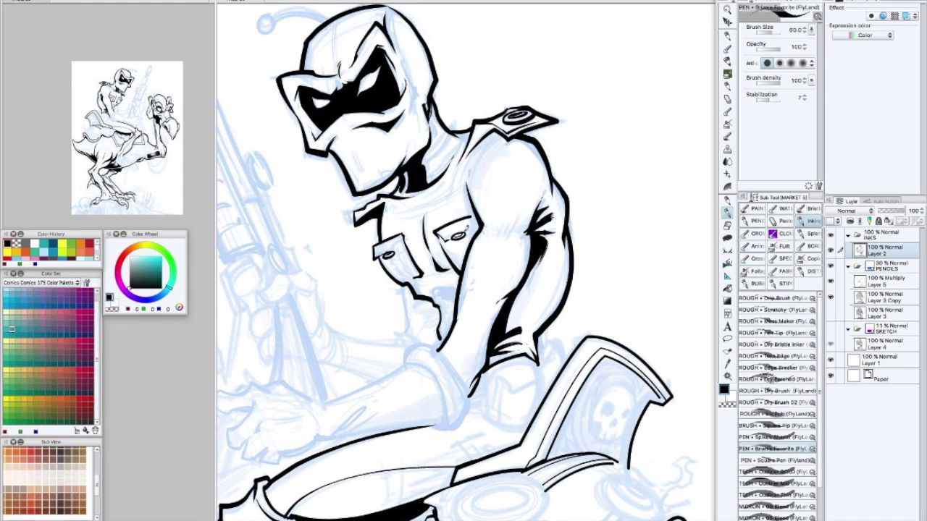
Ink the solid black shadow under the shoulder strap and along the chest beside the near arm
mouse_move(470, 175)
mouse_down()
mouse_move(474, 218)
mouse_move(470, 187)
mouse_move(469, 205)
mouse_up()
mouse_move(476, 201)
mouse_down()
mouse_move(464, 220)
mouse_move(486, 250)
mouse_move(473, 253)
mouse_up()
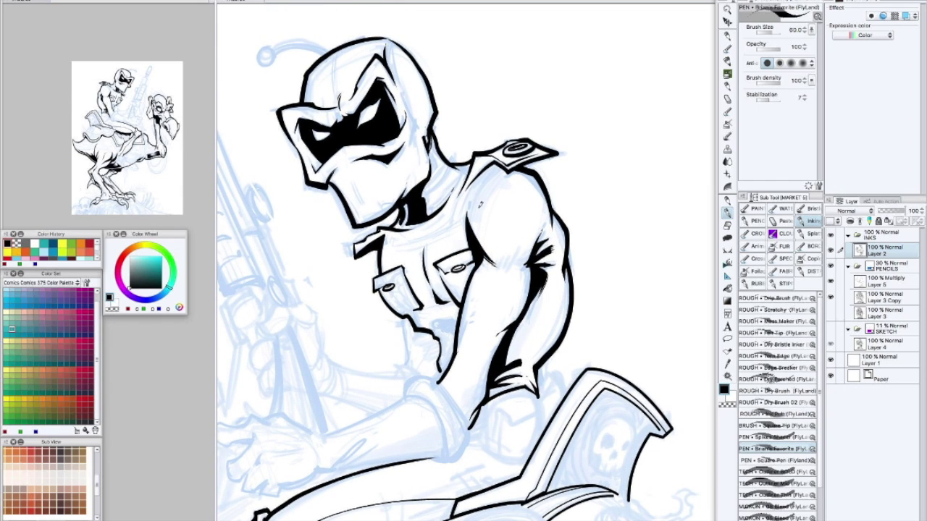
key(g)
key(p)
scroll(515, 229, left, 2)
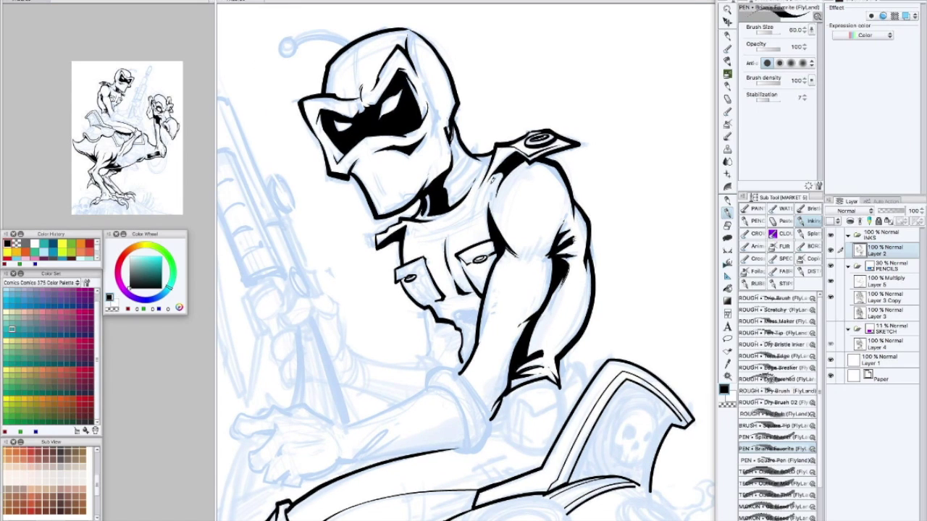
Ink the curved neckline seam of the shirt and fill the shadow below the chest pockets with solid black
drag(413, 236, 475, 215)
scroll(466, 262, down, 3)
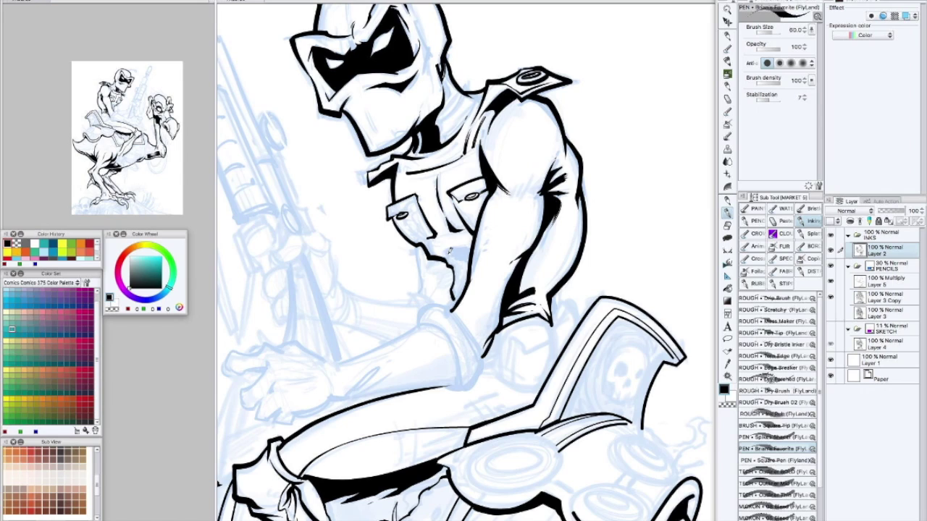
key(g)
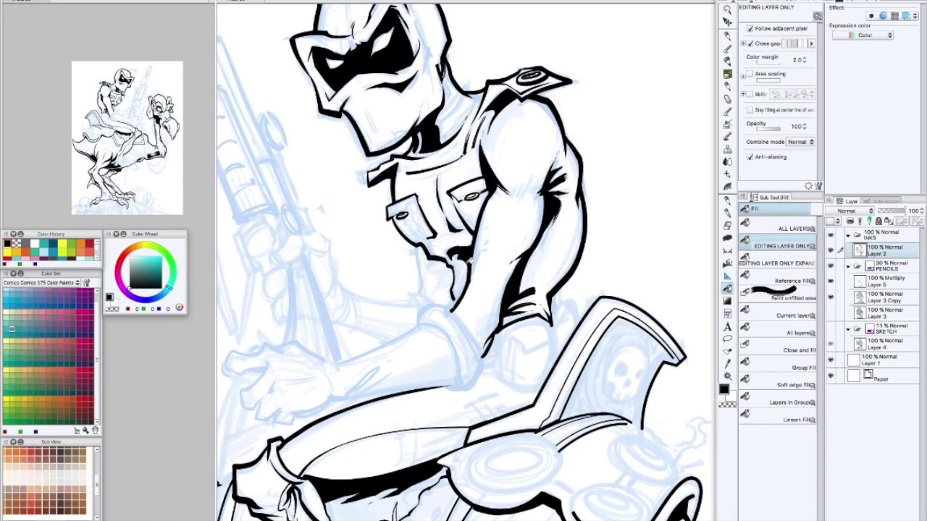
key(p)
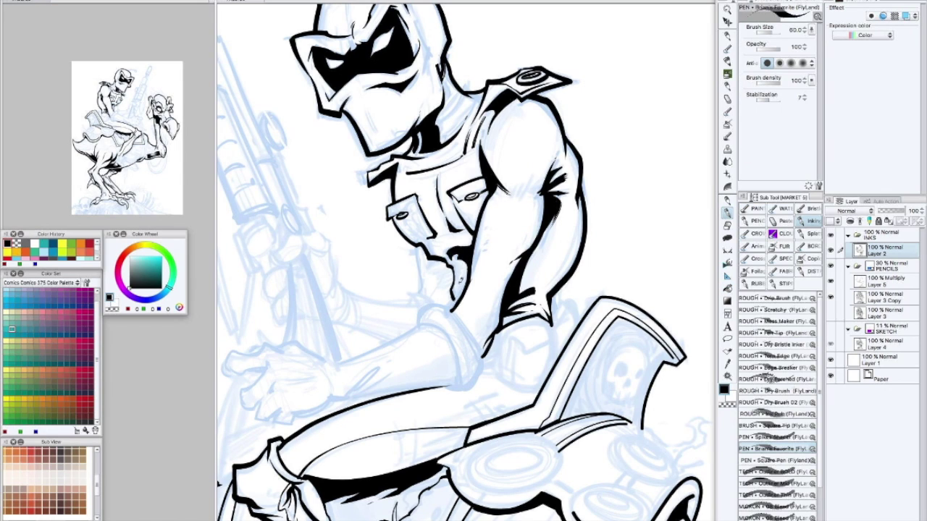
Ink the rolled cuff, forearm and clenched hand of the rider's near arm
scroll(460, 275, down, 3)
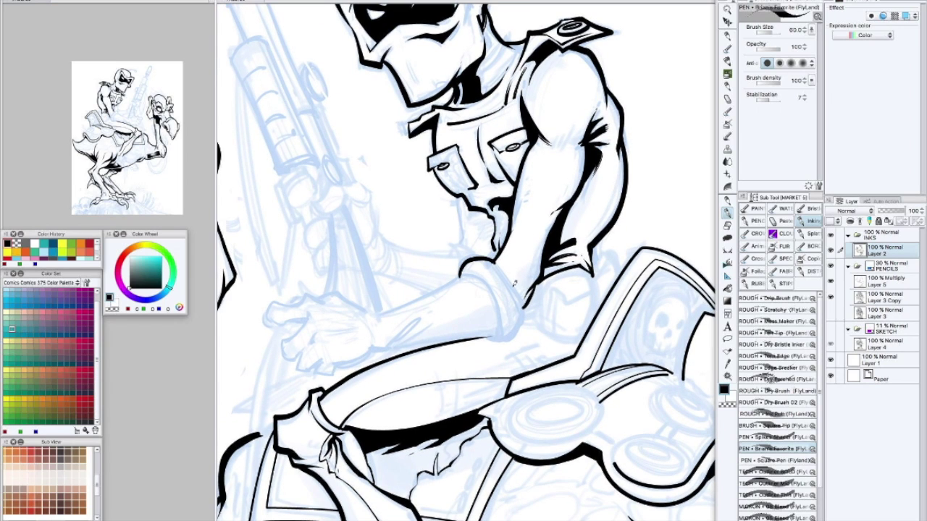
mouse_move(554, 282)
mouse_down()
mouse_move(493, 195)
mouse_move(488, 237)
mouse_up()
mouse_move(494, 199)
mouse_down()
mouse_move(484, 248)
mouse_move(463, 265)
mouse_up()
mouse_move(533, 234)
mouse_down()
mouse_move(510, 218)
mouse_move(507, 239)
mouse_up()
mouse_move(562, 172)
mouse_down()
mouse_move(521, 210)
mouse_move(484, 204)
mouse_up()
mouse_move(531, 229)
mouse_down()
mouse_move(511, 242)
mouse_move(523, 215)
mouse_up()
mouse_move(547, 261)
mouse_down()
mouse_move(532, 204)
mouse_move(452, 243)
mouse_move(532, 202)
mouse_up()
key(ctrl+z)
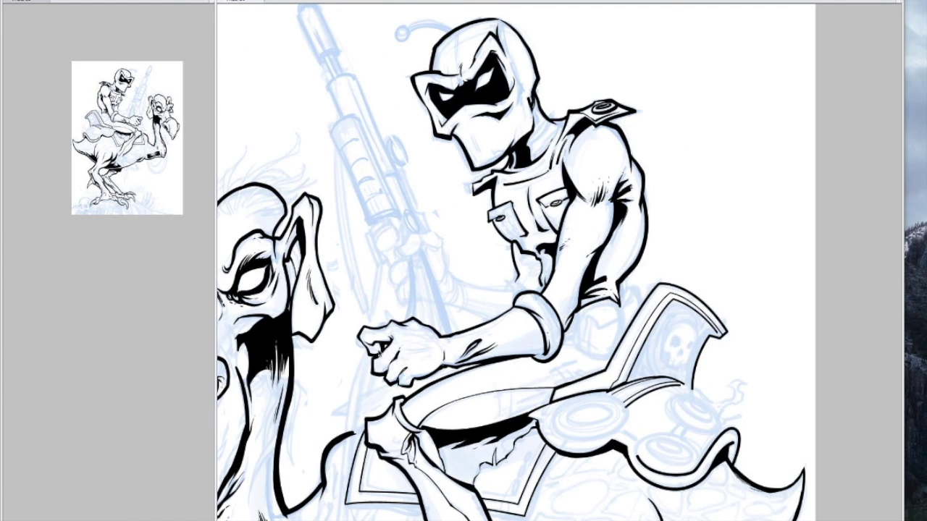
Ink the collar band around the rider's neck and add fine brush texture to the near shoulder
key(Tab)
drag(477, 225, 501, 200)
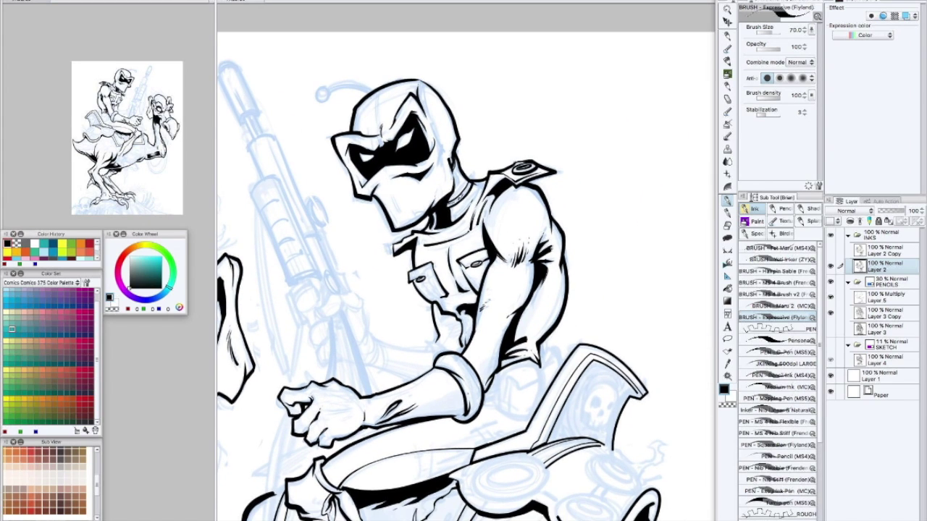
mouse_move(472, 178)
mouse_down()
mouse_move(499, 173)
mouse_move(578, 95)
mouse_up()
key(p)
Ink the outer edge of the rider's far hand and the outline of the far forearm with the Persona pen
drag(436, 194, 451, 237)
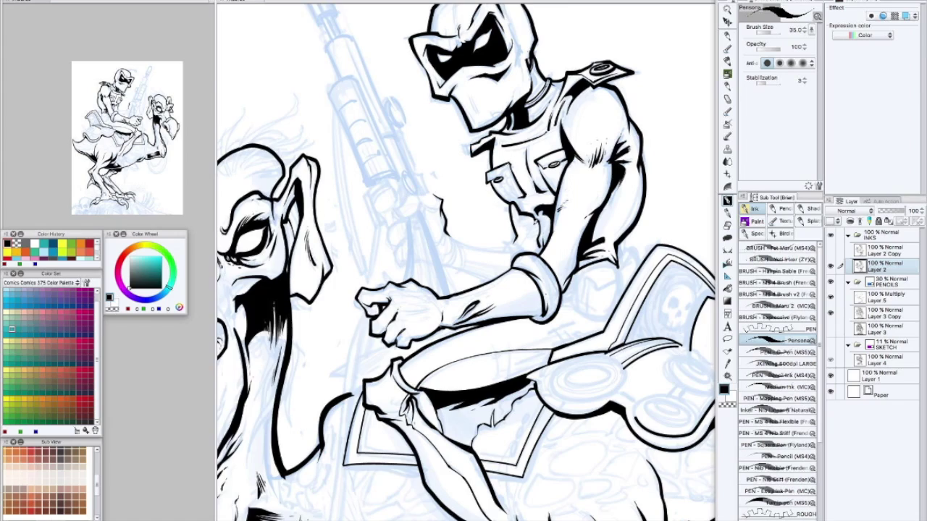
drag(500, 202, 435, 183)
drag(398, 222, 452, 229)
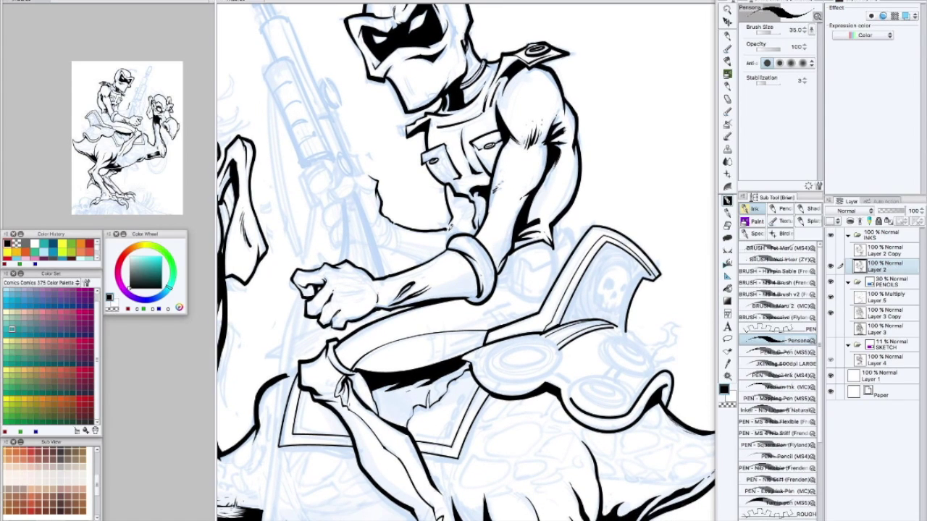
mouse_move(387, 245)
mouse_down()
mouse_move(427, 262)
mouse_move(417, 238)
mouse_move(438, 213)
mouse_up()
mouse_move(439, 213)
mouse_down()
mouse_move(505, 190)
mouse_move(521, 219)
mouse_move(510, 211)
mouse_up()
Add feathered shadow strokes to the far wrist and forearm with the Expressive brush
key(b)
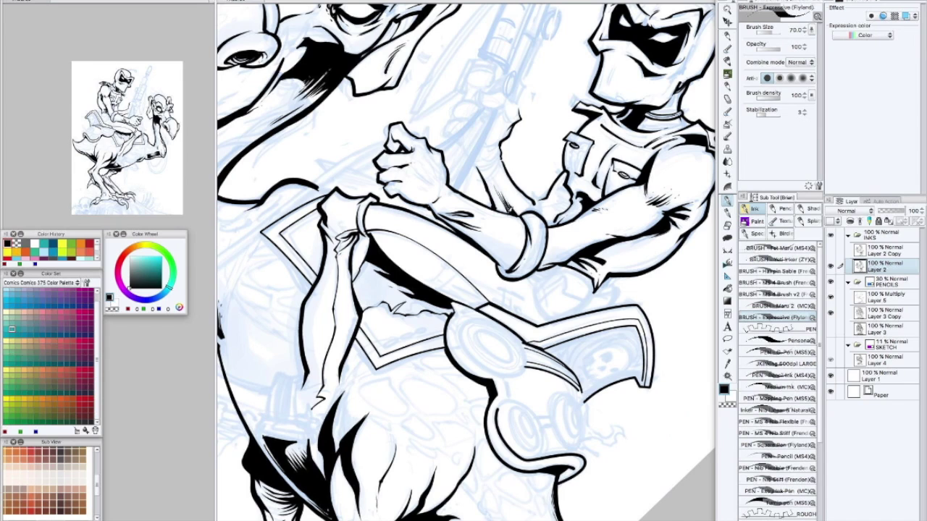
drag(498, 178, 507, 212)
mouse_move(492, 166)
mouse_down()
mouse_move(505, 232)
mouse_move(501, 221)
mouse_up()
mouse_move(557, 242)
mouse_down()
mouse_move(522, 190)
mouse_move(567, 234)
mouse_up()
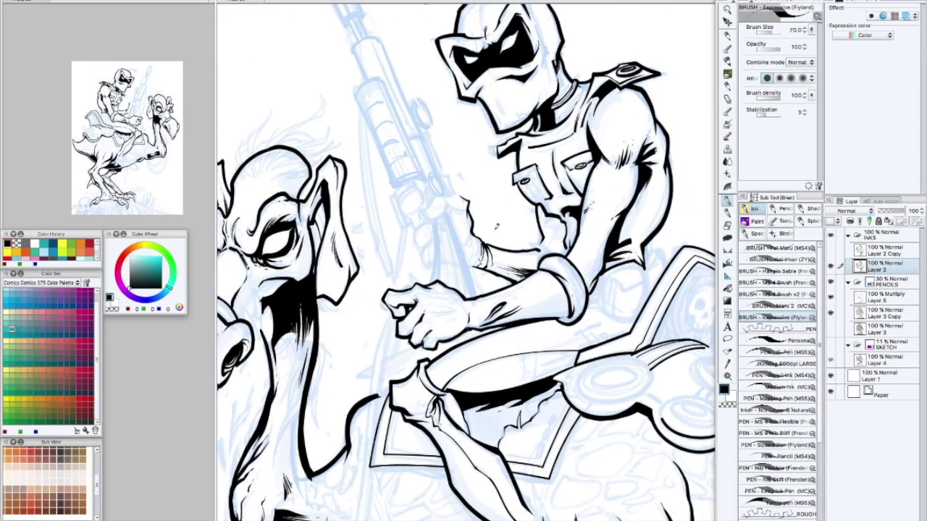
Ink the thumb and curled fingers of the far hand around the rifle, with small contour accents on the fingertip
key(p)
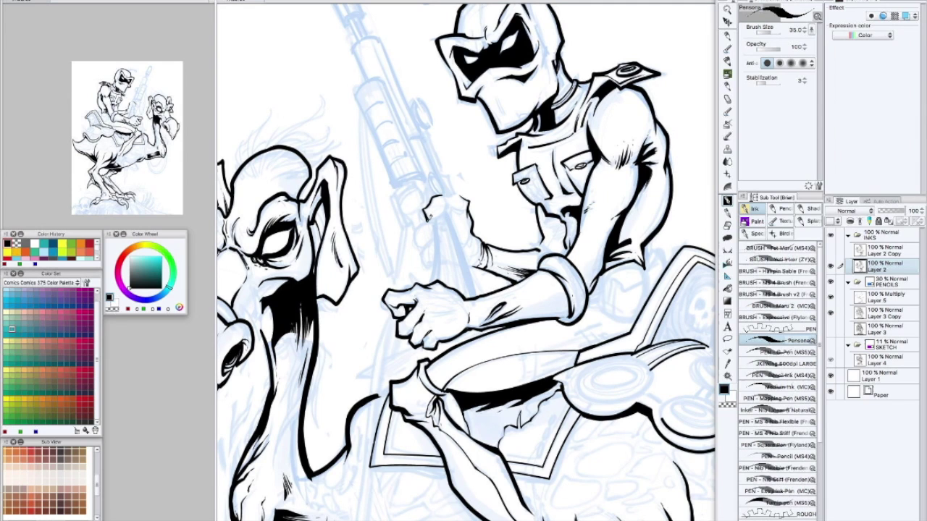
mouse_move(449, 193)
mouse_down()
mouse_move(486, 226)
mouse_move(437, 245)
mouse_move(457, 234)
mouse_move(460, 250)
mouse_move(439, 258)
mouse_move(454, 261)
mouse_move(445, 274)
mouse_move(465, 322)
mouse_up()
mouse_move(450, 257)
mouse_down()
mouse_move(441, 274)
mouse_move(447, 248)
mouse_move(466, 271)
mouse_move(455, 279)
mouse_up()
mouse_move(449, 274)
mouse_down()
mouse_move(457, 287)
mouse_move(475, 281)
mouse_up()
mouse_move(567, 228)
mouse_down()
mouse_move(548, 133)
mouse_move(529, 148)
mouse_up()
key(b)
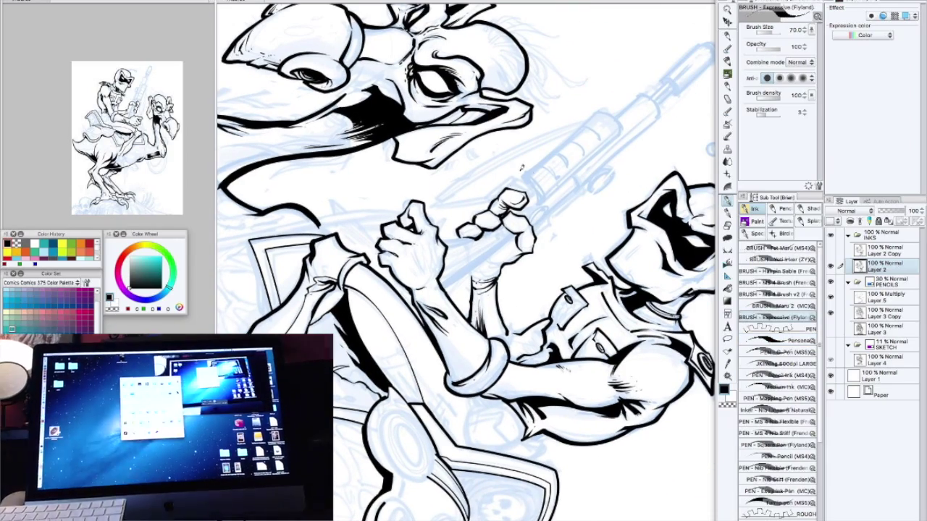
key(p)
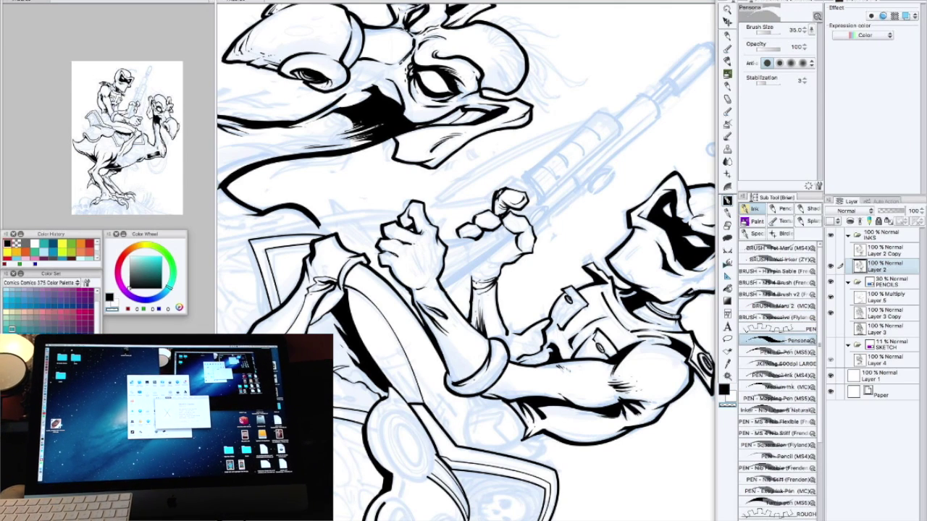
mouse_move(504, 193)
mouse_down()
mouse_move(556, 236)
mouse_move(536, 170)
mouse_up()
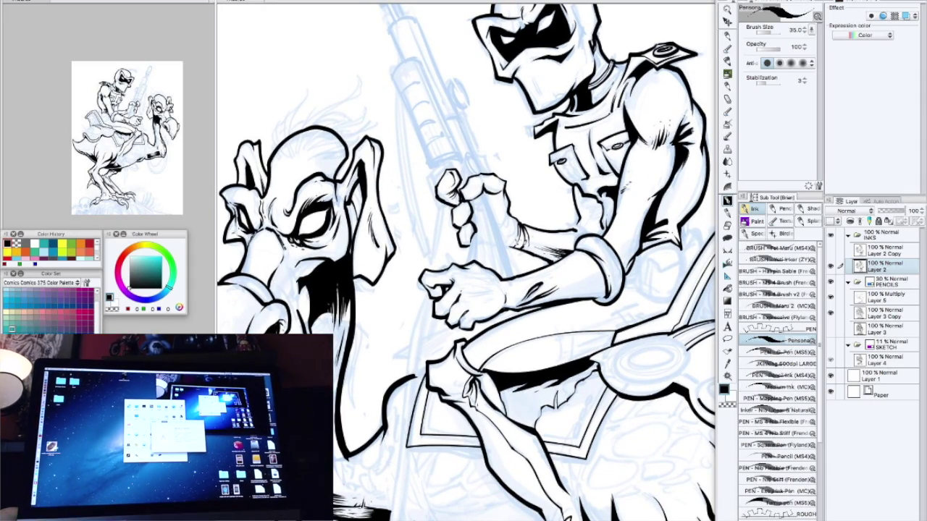
Ink the pointed shape projecting in front of the rider's near knee down to the creature's back
mouse_move(398, 344)
mouse_down()
mouse_move(436, 293)
mouse_move(450, 235)
mouse_move(499, 213)
mouse_up()
drag(446, 243, 468, 255)
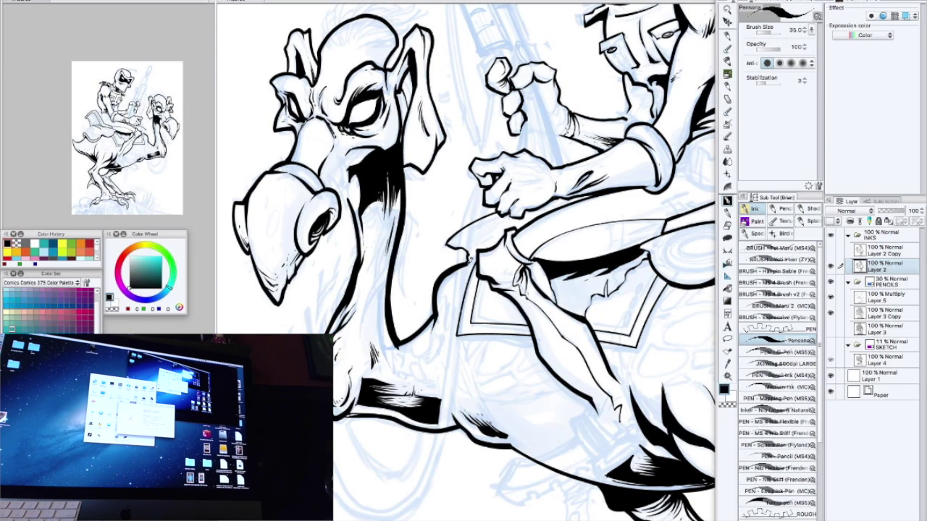
drag(405, 311, 437, 258)
Brush fine texture marks onto the creature's neck and touch up the rider's near shin by the ankle
click(775, 317)
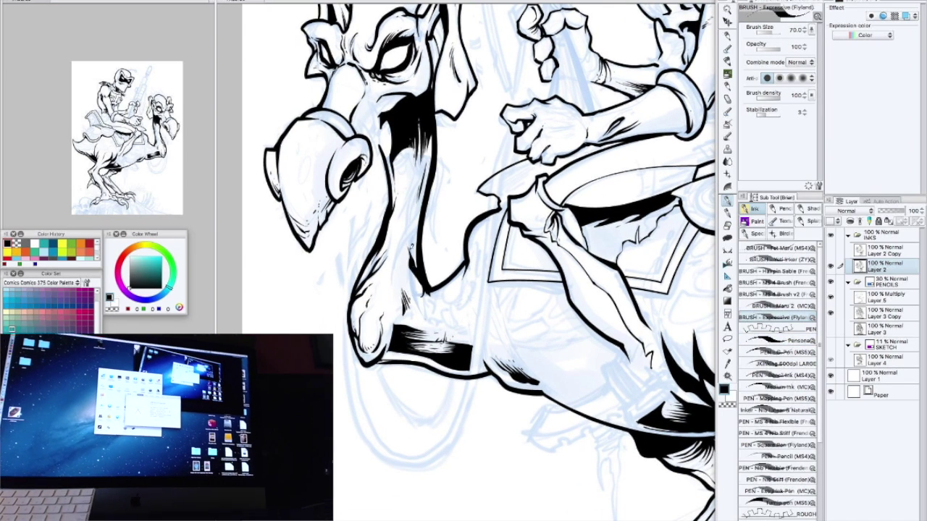
drag(412, 239, 340, 177)
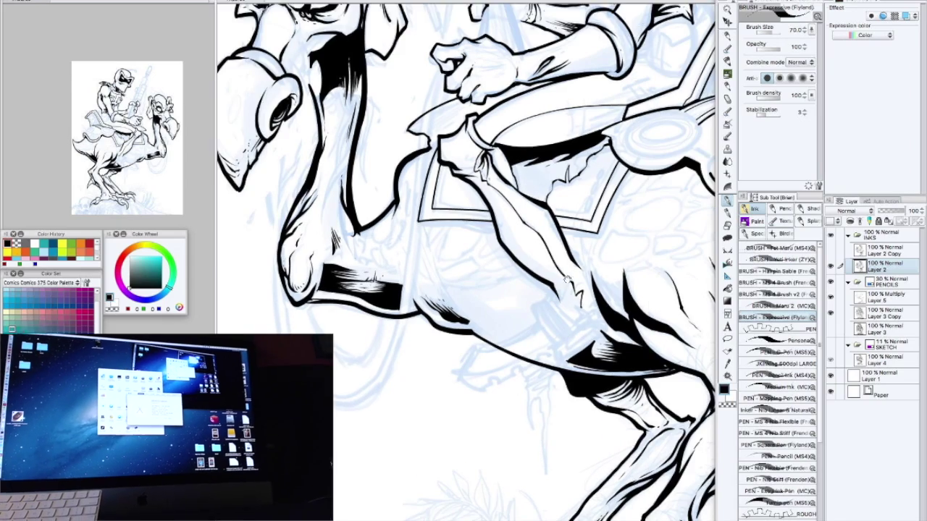
drag(567, 280, 574, 250)
drag(510, 317, 544, 296)
Clear the creature's belly contour where the rider's foot crosses it and ink the foot's outline with the Persona pen
click(775, 340)
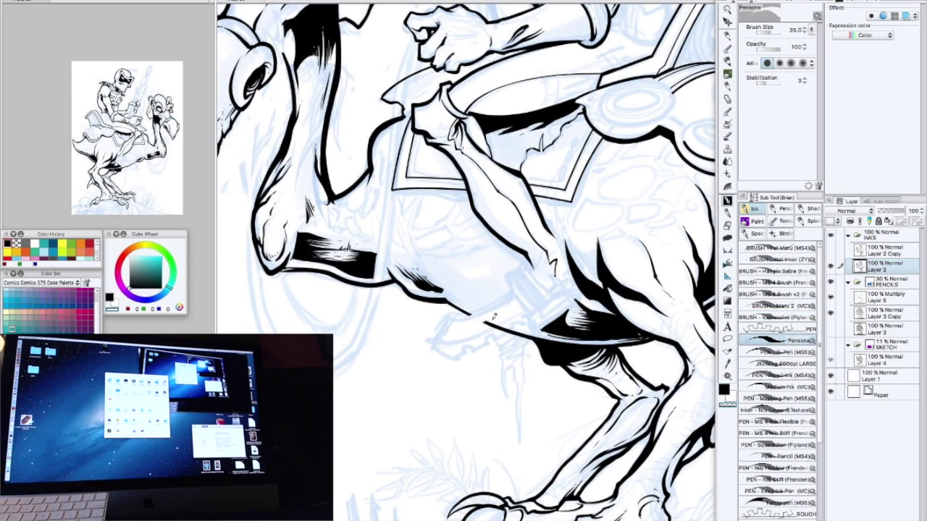
drag(431, 339, 526, 308)
drag(432, 339, 453, 317)
key(ctrl+z)
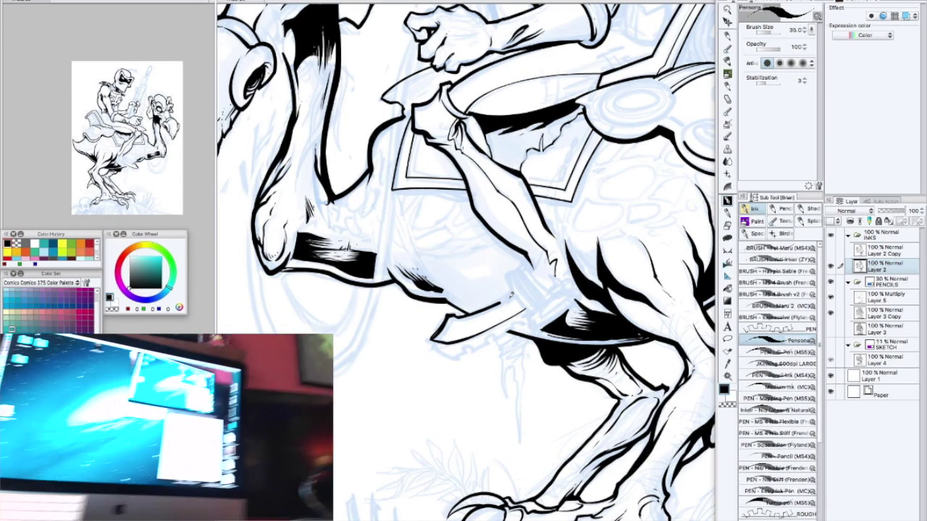
Ink the strap around the rider's foot and its rectangular buckle with an inner frame
drag(518, 303, 446, 284)
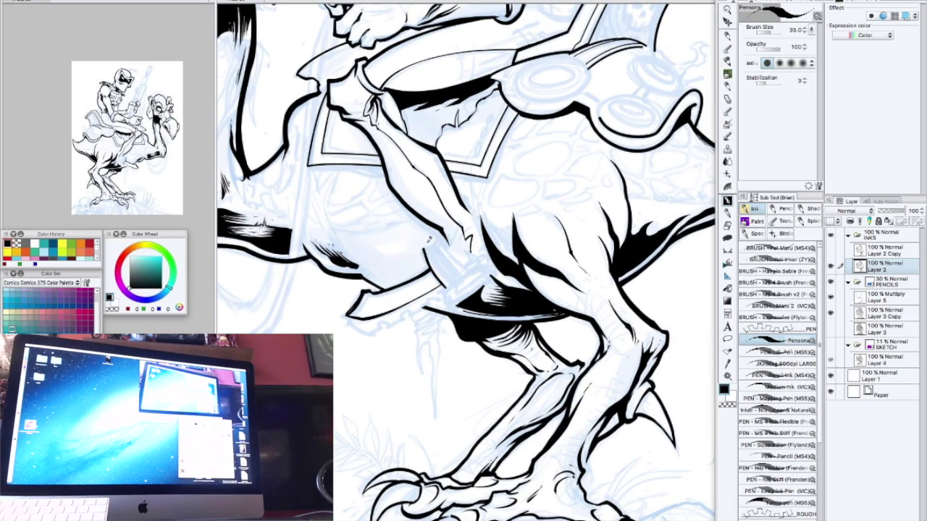
drag(439, 236, 469, 265)
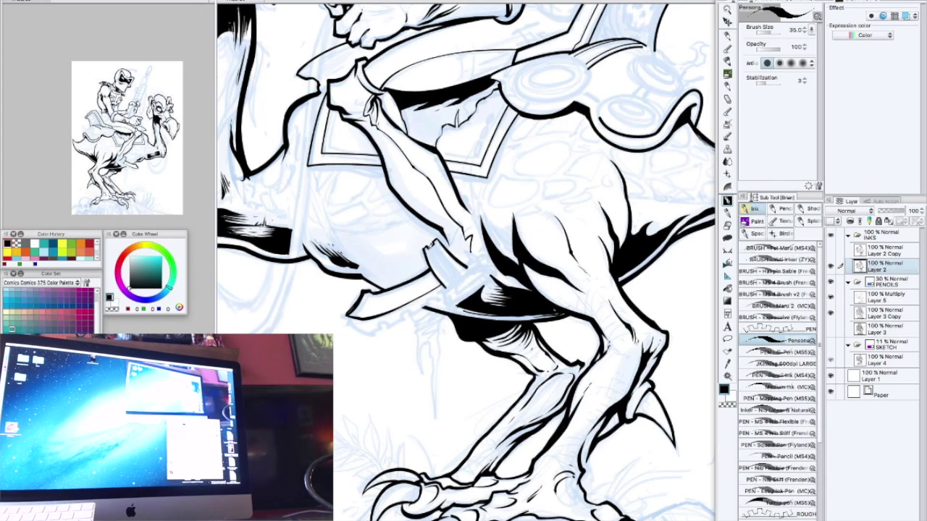
mouse_move(435, 240)
mouse_down()
mouse_move(464, 274)
mouse_move(444, 305)
mouse_move(495, 274)
mouse_move(480, 259)
mouse_move(450, 300)
mouse_up()
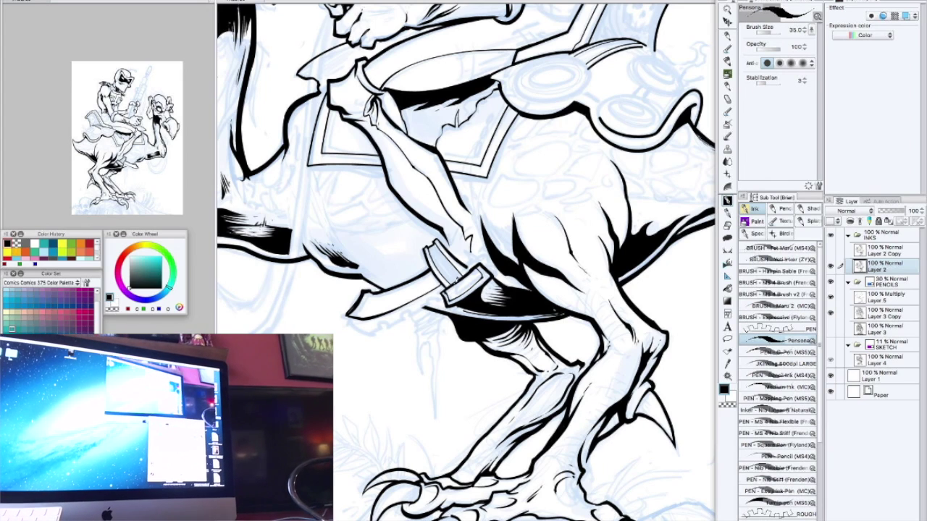
mouse_move(481, 265)
mouse_down()
mouse_move(453, 296)
mouse_move(472, 278)
mouse_up()
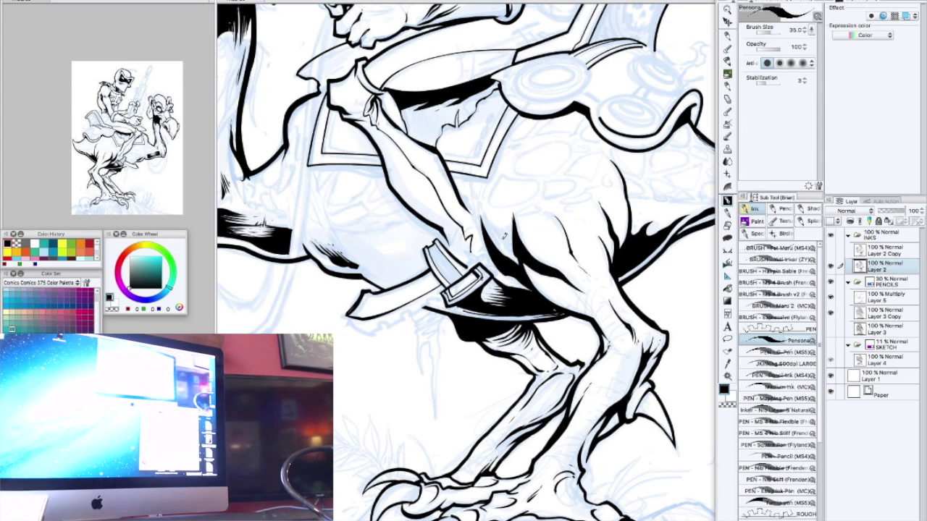
Hatch the shading on the foot strap and rework the black belly shadow around the buckle
mouse_move(433, 252)
mouse_down()
mouse_move(455, 283)
mouse_move(465, 279)
mouse_move(448, 259)
mouse_up()
drag(464, 290, 507, 297)
key(p)
drag(531, 253, 496, 290)
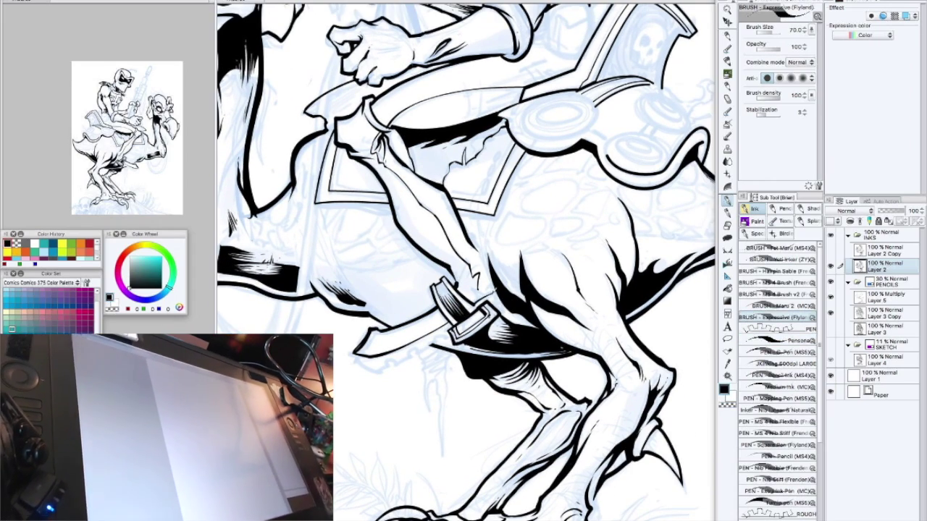
key(c)
drag(491, 255, 502, 289)
key(c)
Ink the ragged hem at the rider's ankle and the notched underside of the foot
drag(479, 246, 512, 277)
drag(463, 304, 500, 268)
mouse_move(396, 316)
mouse_down()
mouse_move(423, 334)
mouse_move(433, 287)
mouse_move(438, 325)
mouse_move(482, 303)
mouse_up()
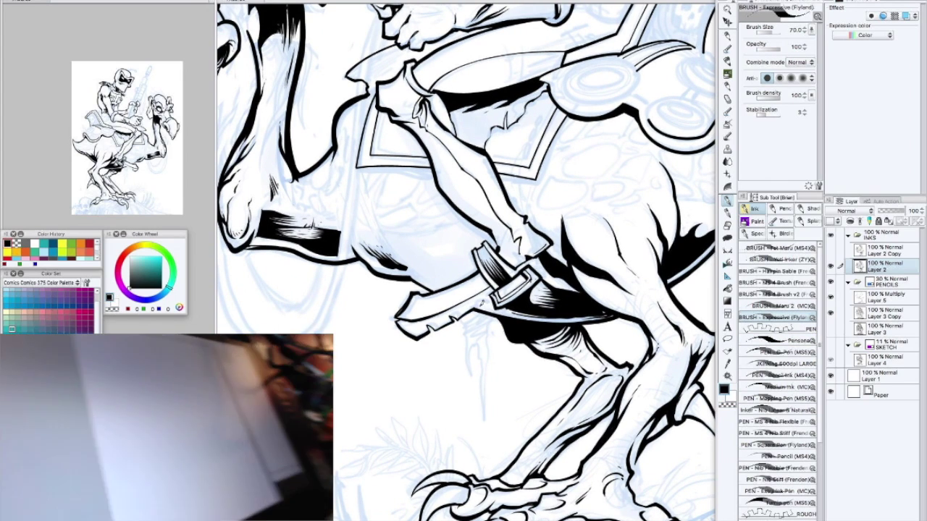
drag(466, 262, 471, 277)
Ink the ragged strip hanging below the rider's foot with the Persona pen
click(779, 340)
mouse_move(485, 311)
mouse_down()
mouse_move(511, 327)
mouse_move(479, 269)
mouse_up()
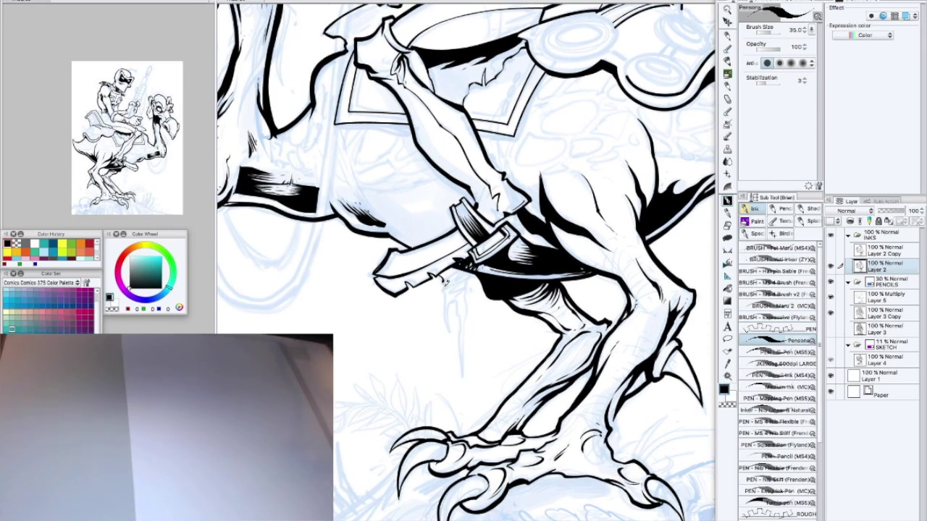
mouse_move(445, 293)
mouse_down()
mouse_move(452, 331)
mouse_move(457, 312)
mouse_move(468, 370)
mouse_up()
mouse_move(461, 316)
mouse_down()
mouse_move(459, 351)
mouse_move(477, 268)
mouse_up()
Ink spiky black feathered shadows along the creature's lower belly in front of the rider's foot
scroll(478, 268, down, 3)
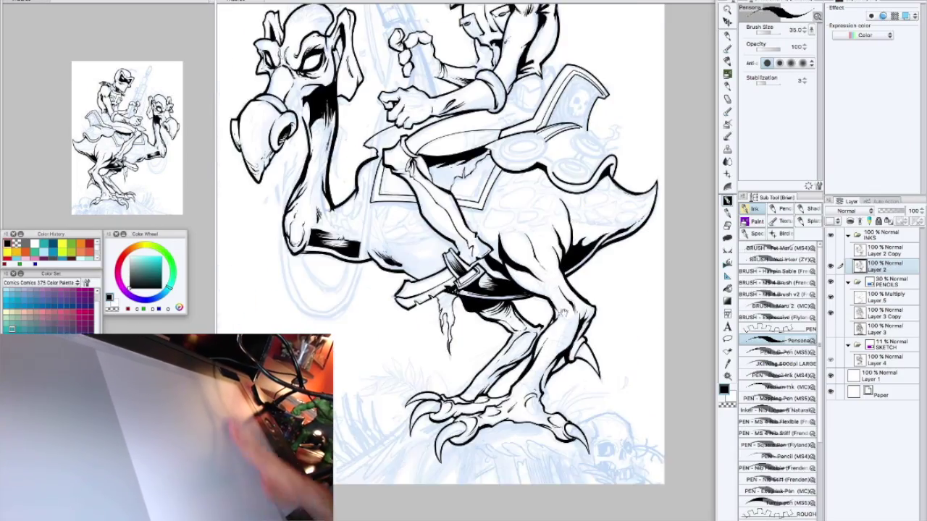
scroll(427, 217, up, 3)
drag(383, 287, 417, 312)
mouse_move(376, 280)
mouse_down()
mouse_move(398, 284)
mouse_move(395, 271)
mouse_move(379, 268)
mouse_move(383, 253)
mouse_move(415, 287)
mouse_up()
drag(402, 281, 440, 298)
drag(427, 292, 443, 302)
drag(375, 265, 406, 304)
drag(406, 289, 442, 312)
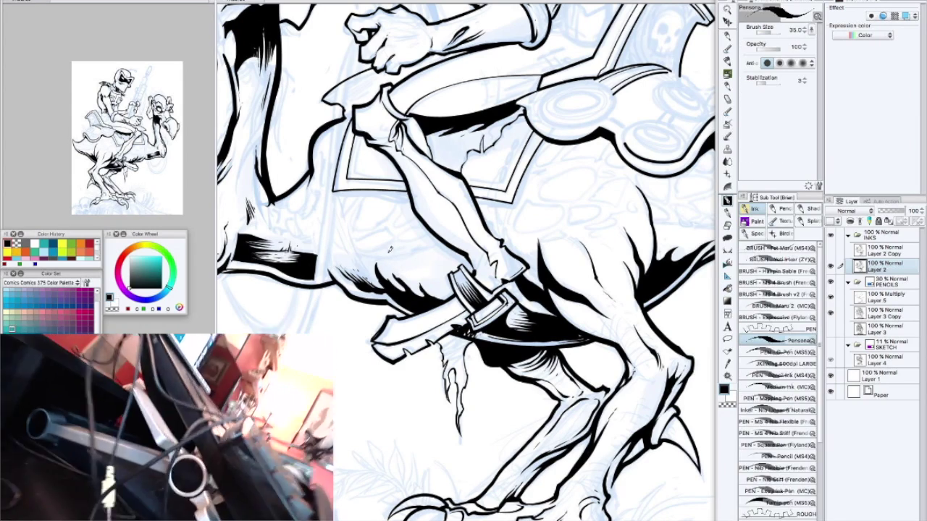
mouse_move(418, 276)
mouse_down()
mouse_move(439, 290)
mouse_move(419, 268)
mouse_up()
mouse_move(414, 271)
mouse_down()
mouse_move(438, 290)
mouse_move(407, 277)
mouse_up()
mouse_move(390, 263)
mouse_down()
mouse_move(407, 278)
mouse_move(391, 274)
mouse_up()
drag(456, 291, 470, 301)
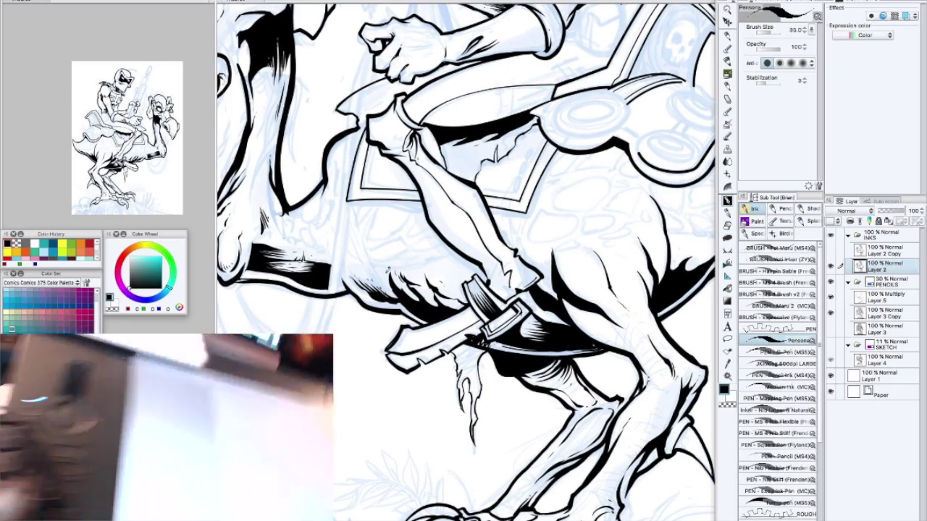
Ink wrinkle folds across the creature's near knee with the Persona pen at brush size 40
scroll(409, 258, down, 5)
scroll(539, 221, up, 5)
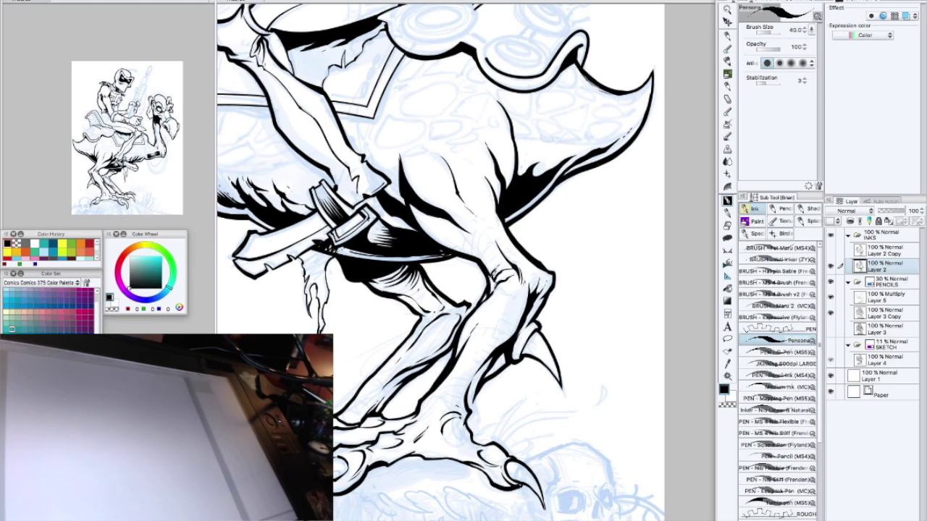
drag(534, 274, 559, 238)
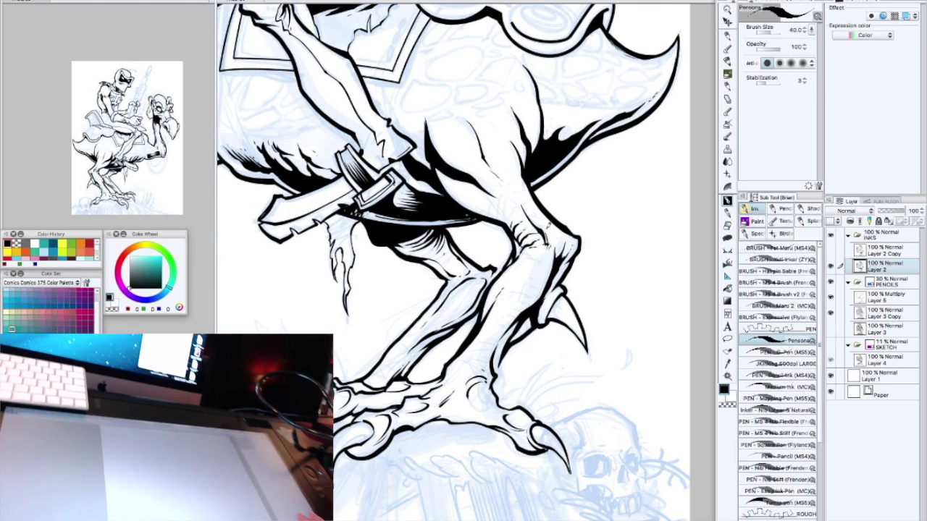
Ink curved scale bands and small texture marks down the creature's far lower leg
drag(424, 331, 469, 292)
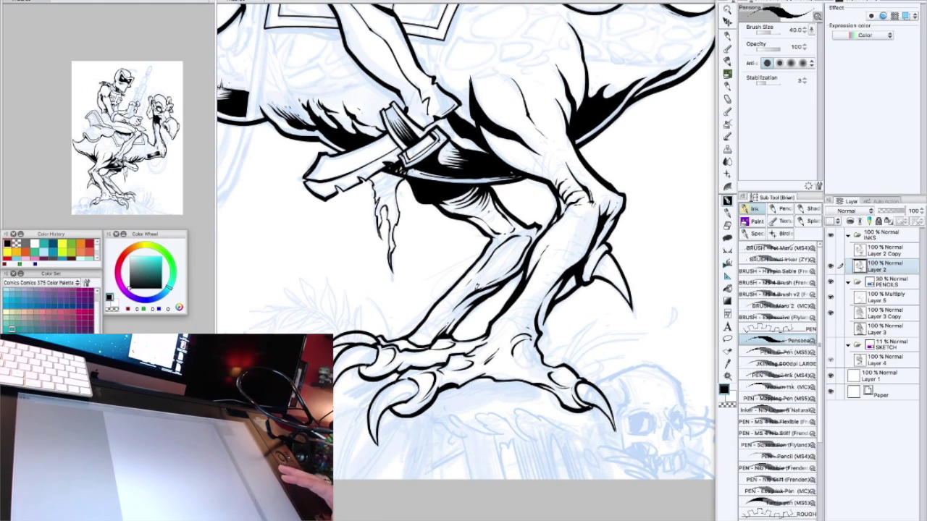
drag(507, 261, 509, 277)
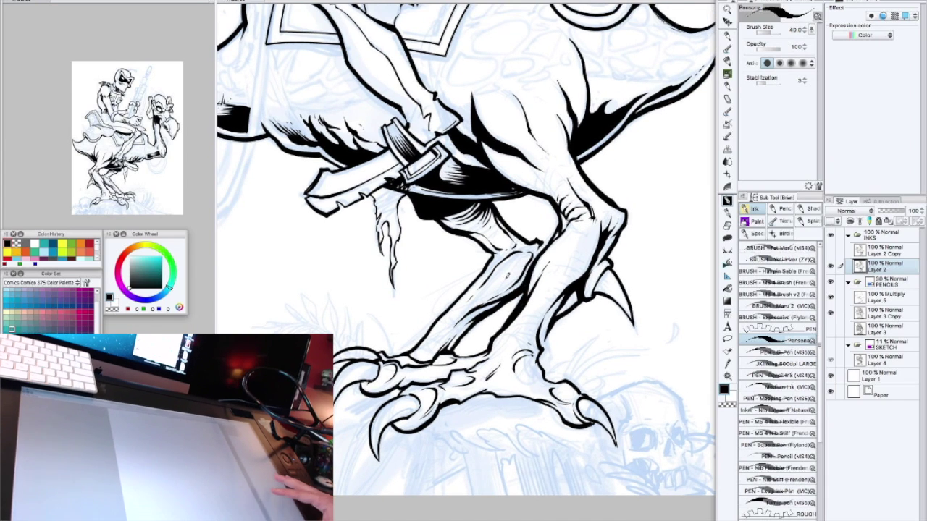
drag(514, 230, 498, 227)
mouse_move(495, 272)
mouse_down()
mouse_move(502, 281)
mouse_move(517, 261)
mouse_up()
mouse_move(506, 261)
mouse_down()
mouse_move(482, 279)
mouse_move(497, 259)
mouse_up()
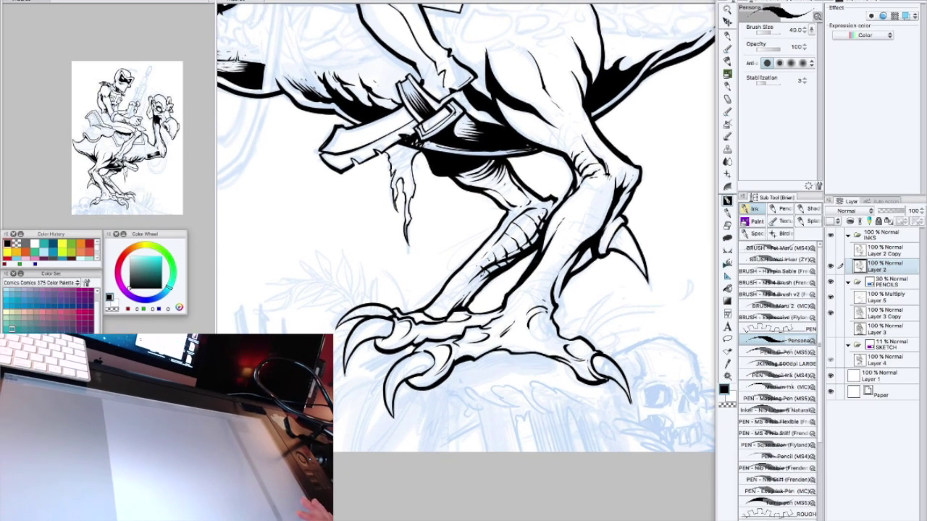
drag(531, 176, 495, 212)
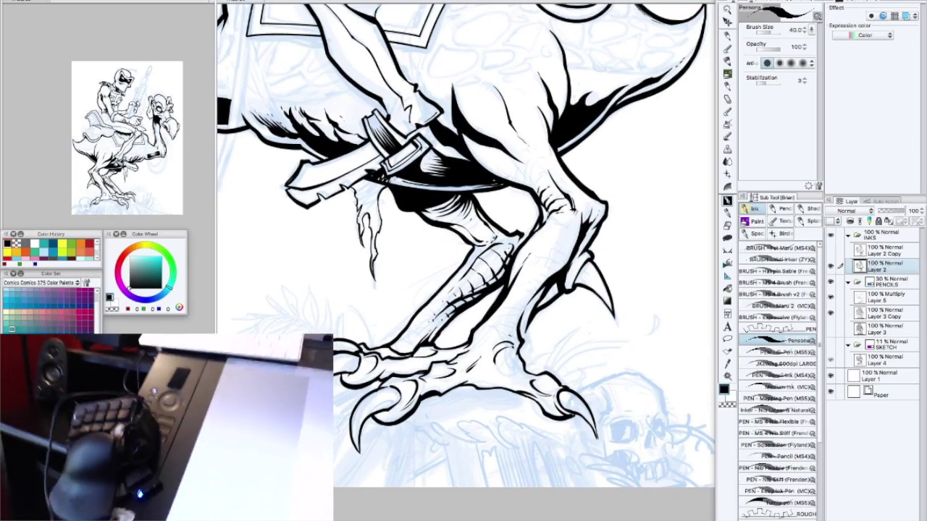
Ink curved scale bands across the creature's near shin, starting just below the knee
scroll(484, 234, down, 3)
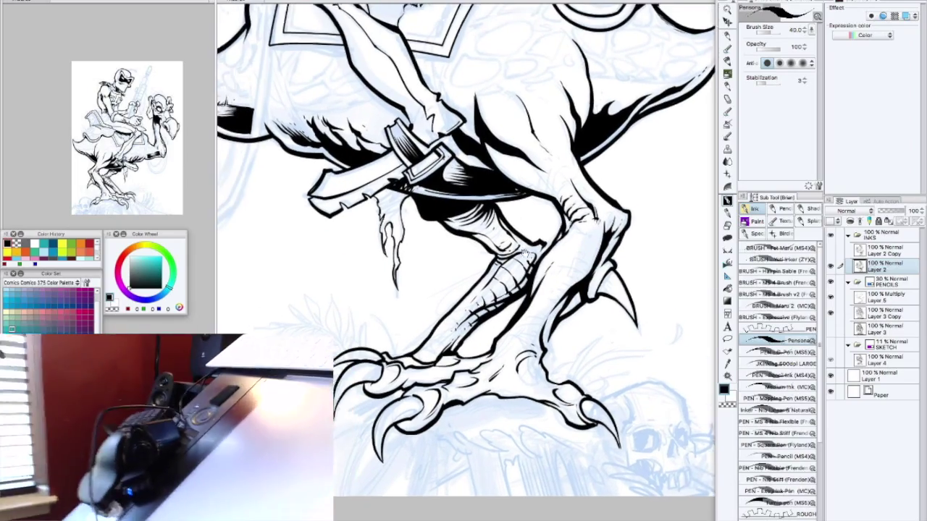
scroll(507, 239, up, 3)
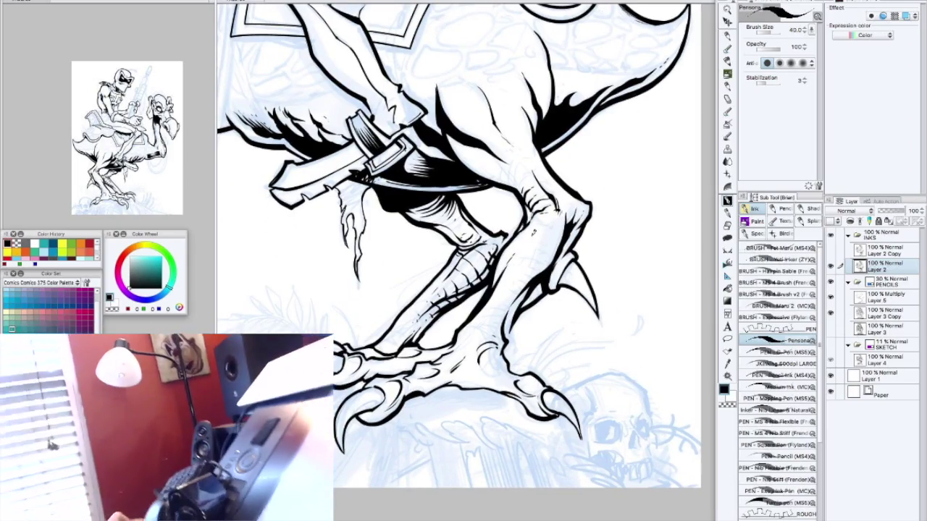
drag(533, 234, 559, 215)
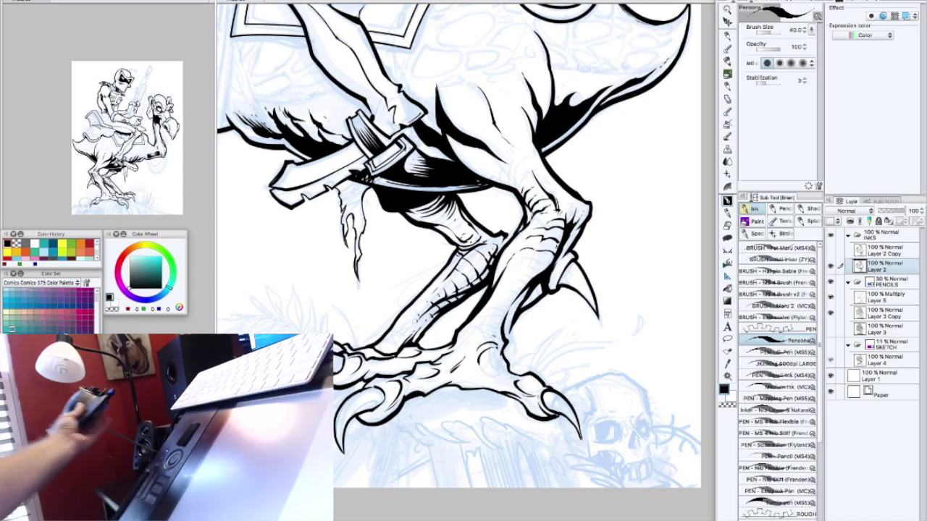
mouse_move(547, 254)
mouse_down()
mouse_move(517, 265)
mouse_move(502, 311)
mouse_up()
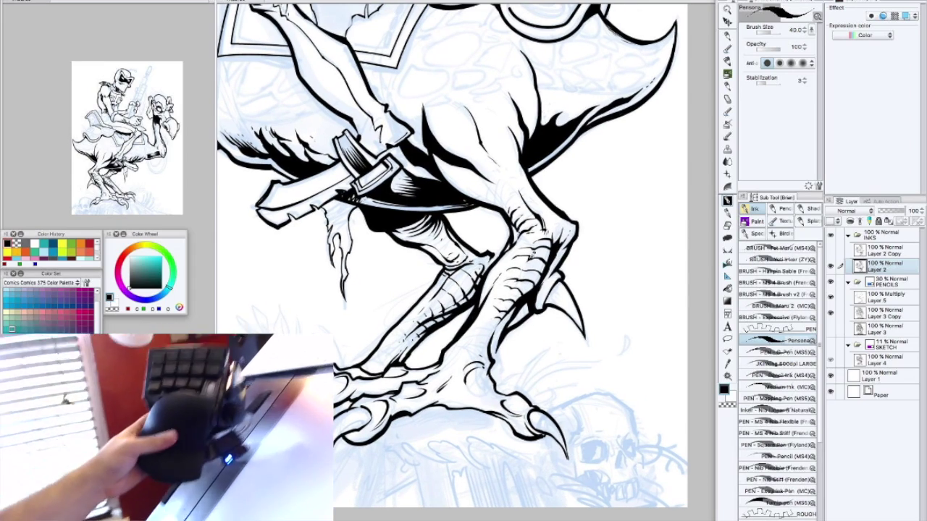
Continue the inked scale bands down to the creature's near ankle and along the back edge of the shin
mouse_move(493, 320)
mouse_down()
mouse_move(512, 285)
mouse_move(470, 333)
mouse_up()
drag(542, 312, 452, 289)
mouse_move(444, 247)
mouse_down()
mouse_move(430, 268)
mouse_move(481, 252)
mouse_move(452, 255)
mouse_up()
mouse_move(440, 289)
mouse_down()
mouse_move(427, 301)
mouse_move(439, 305)
mouse_up()
drag(461, 298, 455, 309)
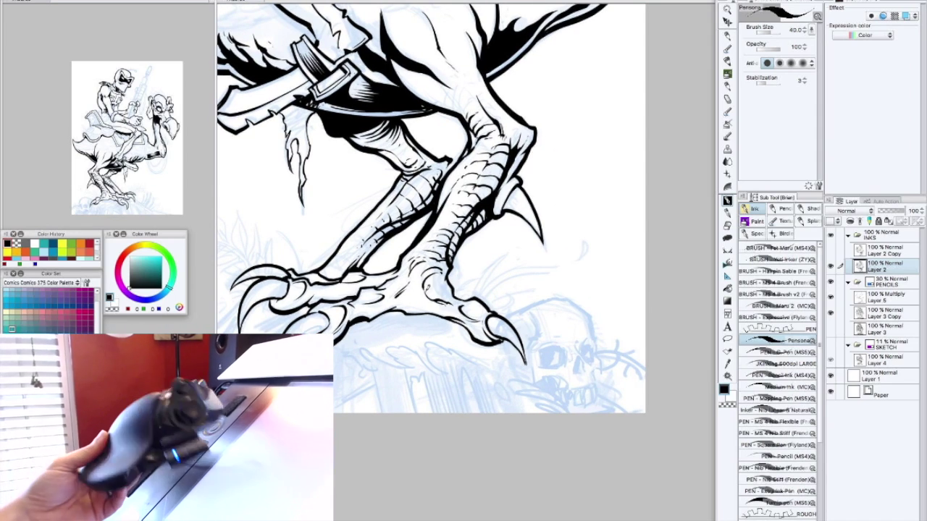
Ink short wrinkle and scale marks across the toes of both creature feet
drag(438, 298, 419, 313)
drag(464, 270, 507, 274)
drag(435, 289, 482, 298)
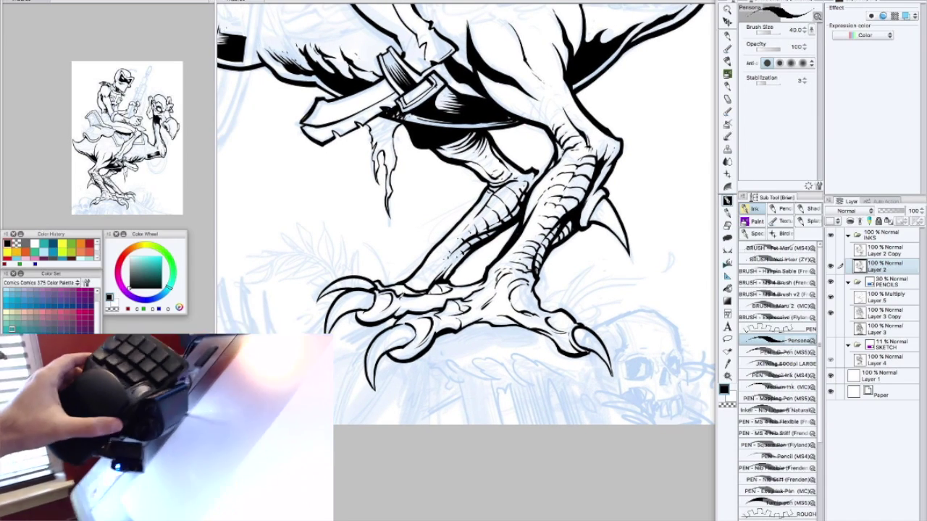
drag(423, 289, 414, 300)
drag(432, 294, 418, 309)
drag(462, 281, 452, 293)
drag(468, 281, 456, 293)
mouse_move(485, 298)
mouse_down()
mouse_move(477, 305)
mouse_move(463, 286)
mouse_move(468, 292)
mouse_move(419, 293)
mouse_up()
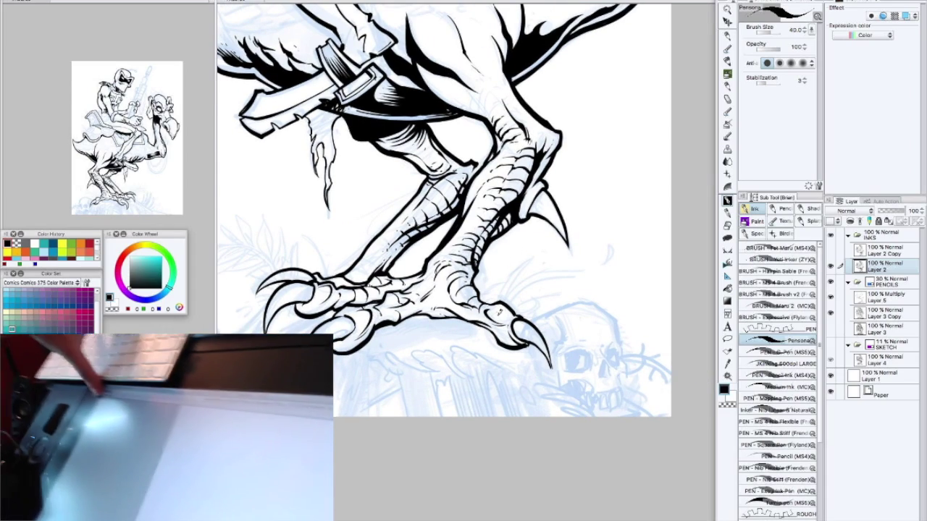
Ink texture on the near foot's outer toe and hatch shading onto the rear spur claw
mouse_move(501, 312)
mouse_down()
mouse_move(530, 328)
mouse_move(525, 298)
mouse_move(509, 369)
mouse_up()
mouse_move(579, 282)
mouse_down()
mouse_move(511, 281)
mouse_move(511, 296)
mouse_move(478, 233)
mouse_up()
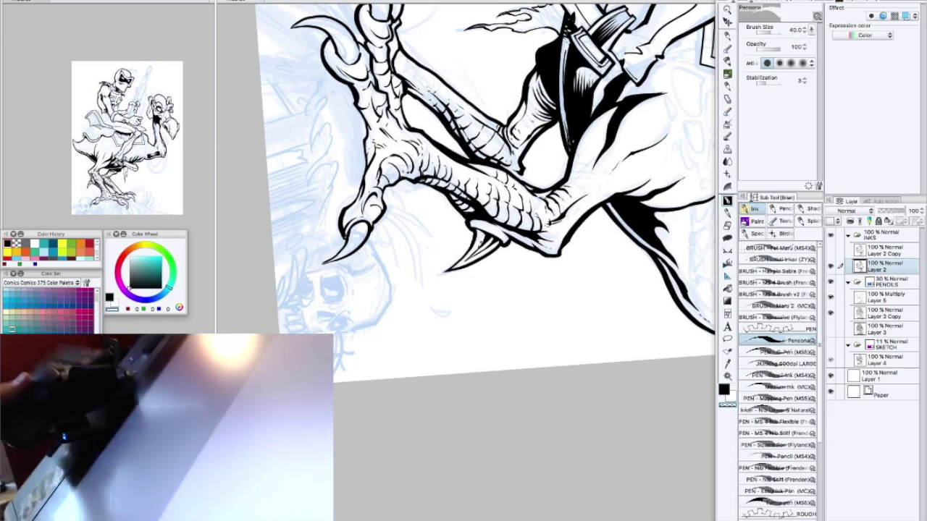
drag(521, 252, 603, 312)
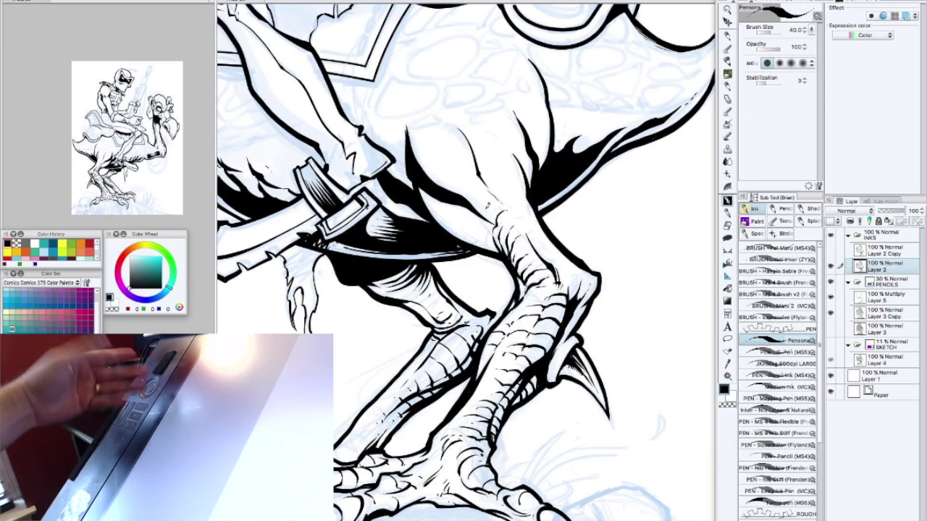
Ink branching skin folds and wrinkles from the creature's near knee up into the thigh
mouse_move(488, 172)
mouse_down()
mouse_move(500, 194)
mouse_move(494, 232)
mouse_up()
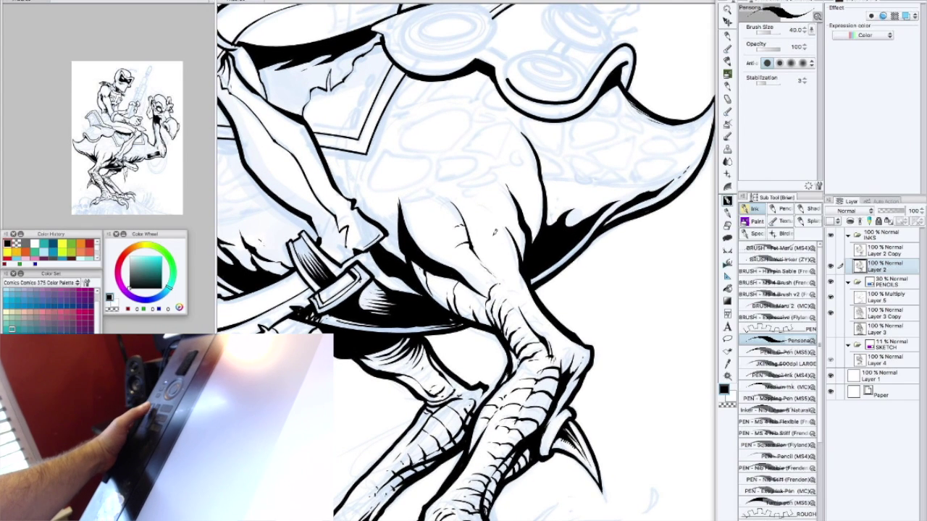
mouse_move(527, 280)
mouse_down()
mouse_move(508, 288)
mouse_move(495, 255)
mouse_move(497, 197)
mouse_up()
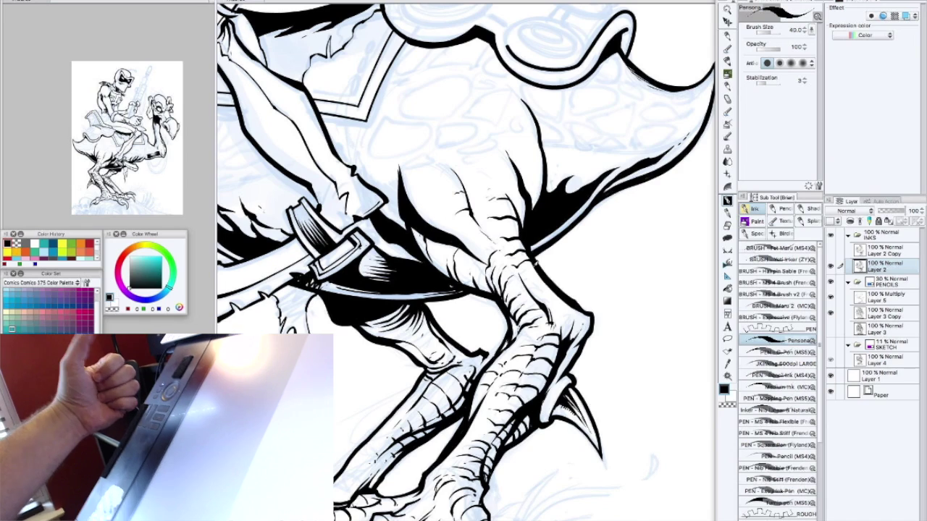
drag(575, 312, 553, 307)
mouse_move(568, 307)
mouse_down()
mouse_move(528, 278)
mouse_move(548, 291)
mouse_up()
mouse_move(530, 239)
mouse_down()
mouse_move(501, 190)
mouse_move(537, 219)
mouse_up()
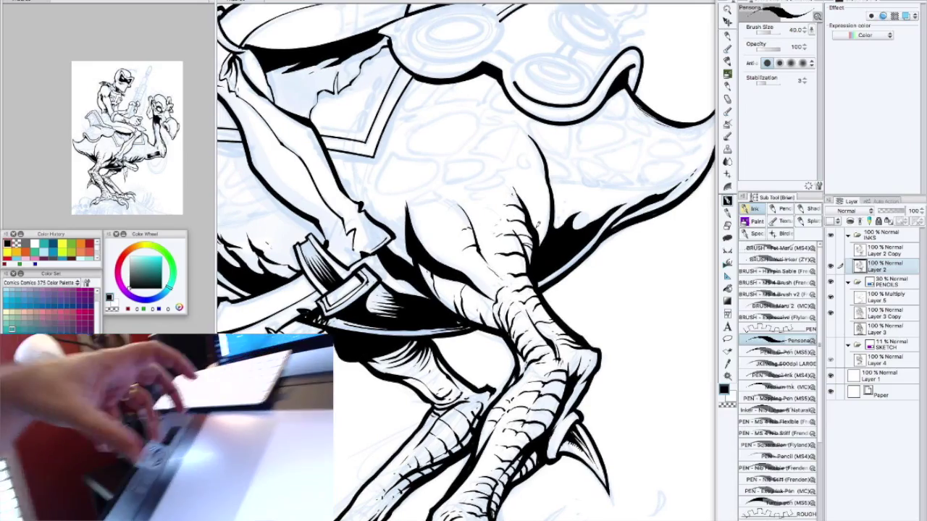
Refine the ink around the rider's lower leg and ankle with the Persona pen at brush size 35
drag(565, 250, 609, 307)
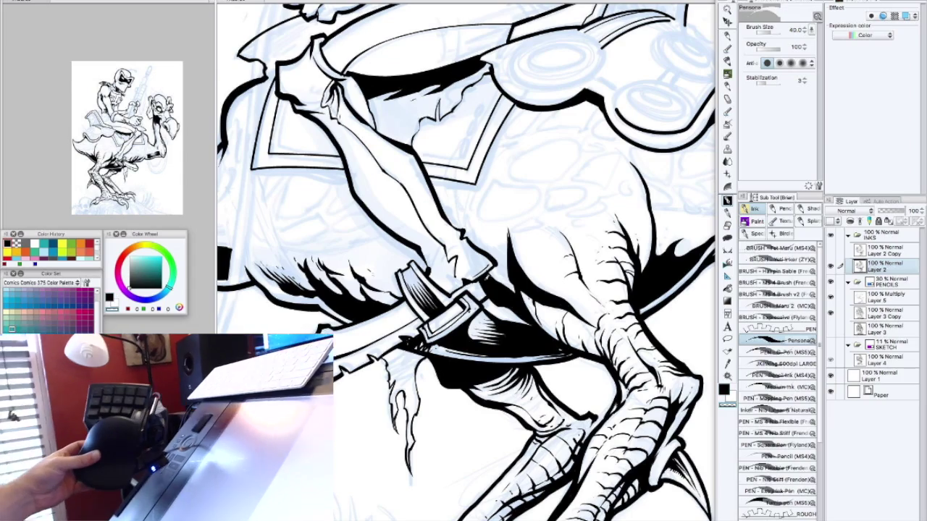
key(p)
mouse_move(500, 260)
mouse_down()
mouse_move(511, 281)
mouse_move(492, 288)
mouse_up()
key(p)
key([)
drag(512, 254, 533, 341)
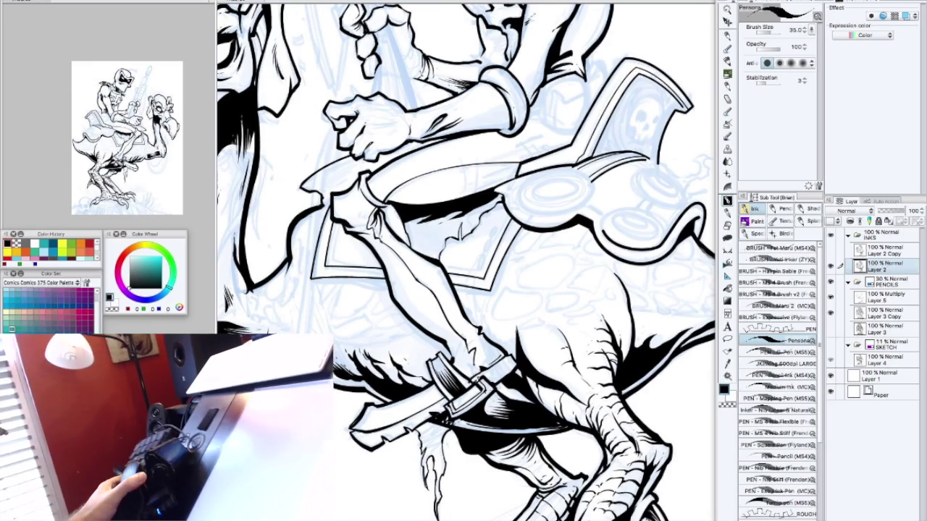
Ink a small jagged feather tuft on the creature's cheek behind the beak
drag(464, 254, 659, 373)
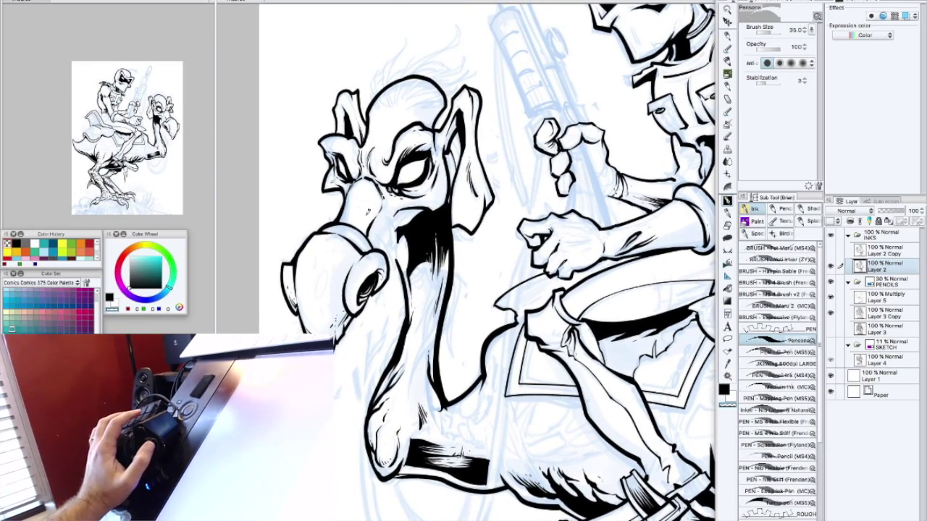
drag(378, 223, 400, 271)
mouse_move(381, 241)
mouse_down()
mouse_move(388, 251)
mouse_move(400, 243)
mouse_move(403, 255)
mouse_move(391, 236)
mouse_move(396, 242)
mouse_up()
key(c)
key(c)
key(c)
key(c)
key(c)
key(c)
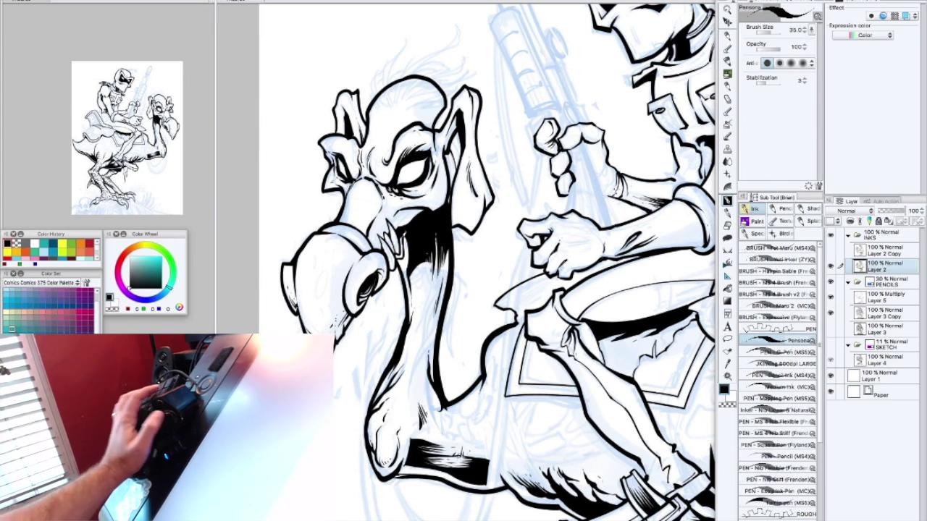
Ink a spiky tuft beside the creature's far cheek and add shading strokes down its neck
drag(485, 261, 511, 235)
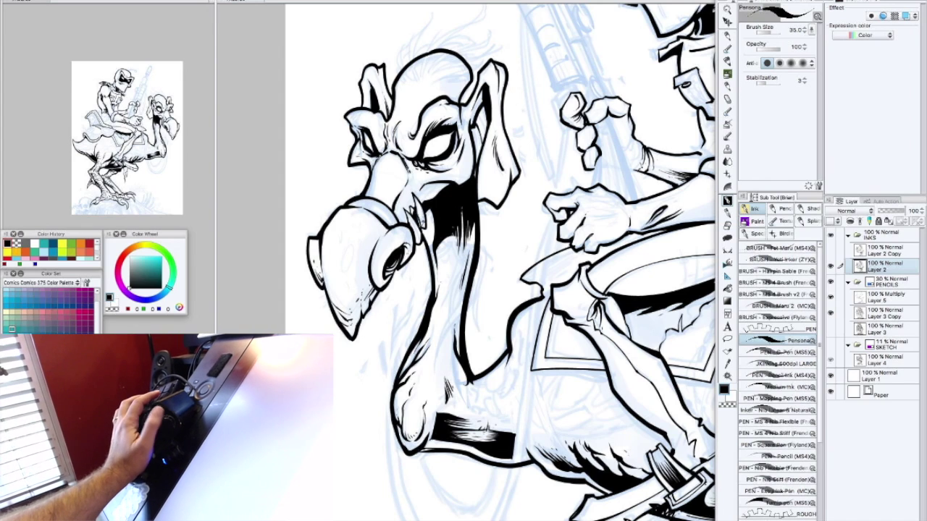
key(c)
key(c)
mouse_move(413, 202)
mouse_down()
mouse_move(417, 210)
mouse_move(426, 200)
mouse_up()
mouse_move(355, 171)
mouse_down()
mouse_move(359, 195)
mouse_move(371, 181)
mouse_up()
drag(476, 234, 463, 338)
key(c)
key(c)
Ink small curled hairs and one long wavy strand rising from the top of the creature's head
drag(400, 180, 390, 155)
drag(397, 156, 391, 145)
drag(471, 290, 472, 300)
drag(420, 134, 402, 181)
drag(427, 117, 417, 133)
mouse_move(413, 171)
mouse_down()
mouse_move(406, 191)
mouse_move(425, 106)
mouse_up()
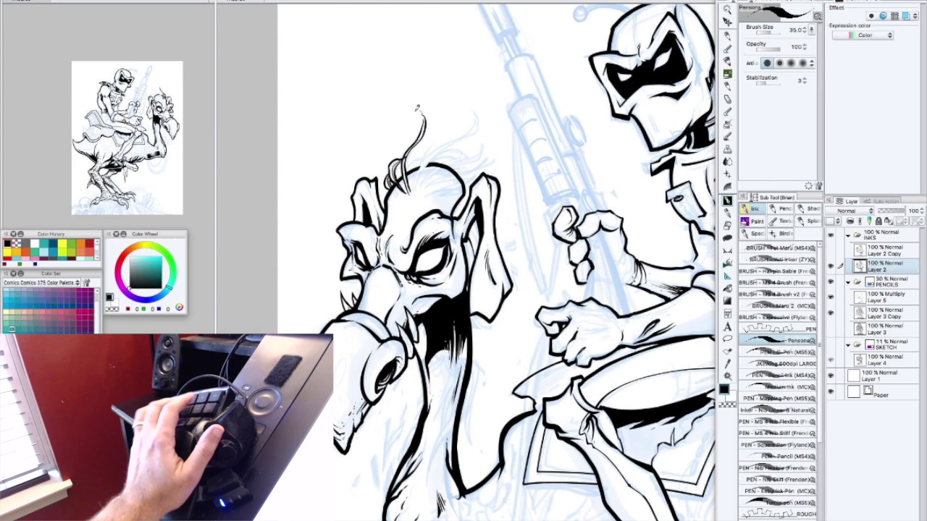
Ink a second long curling strand and fine hairs at its base on the creature's head
drag(417, 167, 474, 121)
key(ctrl+z)
mouse_move(409, 190)
mouse_down()
mouse_move(477, 115)
mouse_move(467, 120)
mouse_up()
key(c)
key(c)
key(c)
drag(410, 187, 436, 145)
drag(411, 183, 424, 149)
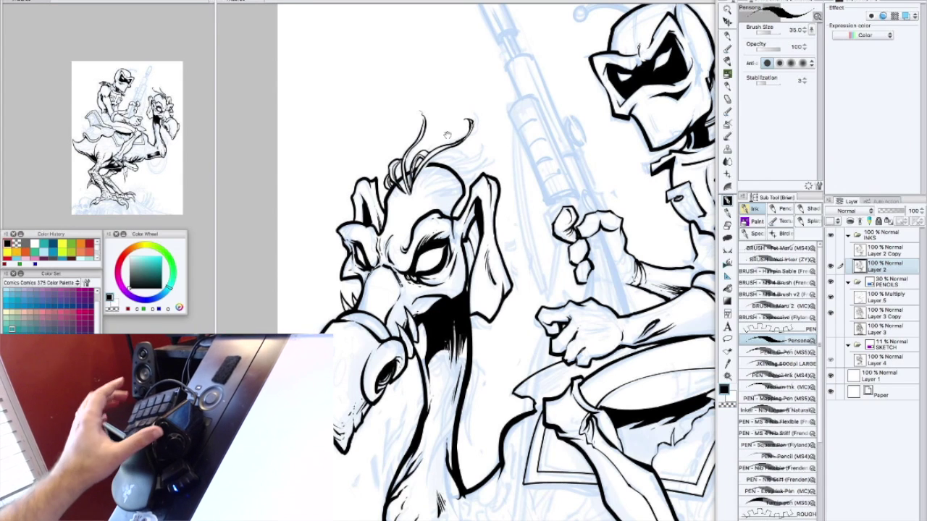
Clean up the base of the creature's hair tuft by alternating between ink and transparent color
drag(507, 217, 508, 224)
key(c)
mouse_move(417, 173)
mouse_down()
mouse_move(422, 158)
mouse_move(407, 172)
mouse_up()
key(c)
key(super+minus)
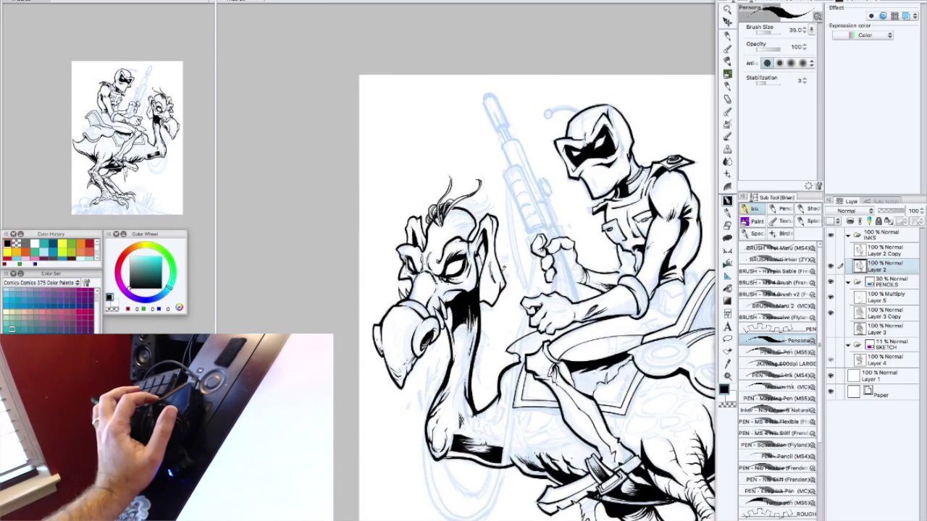
Ink more swept-back hair strands across the creature's crown, switching to the Expressive (Flyland) brush at size 70
key(super+plus)
drag(495, 249, 509, 246)
key(c)
drag(464, 194, 505, 172)
key(c)
drag(449, 213, 461, 192)
mouse_move(455, 202)
mouse_down()
mouse_move(492, 184)
mouse_move(477, 183)
mouse_move(507, 180)
mouse_move(481, 204)
mouse_move(465, 196)
mouse_move(503, 189)
mouse_up()
key(c)
key(b)
key(c)
drag(495, 198, 505, 190)
drag(454, 205, 475, 191)
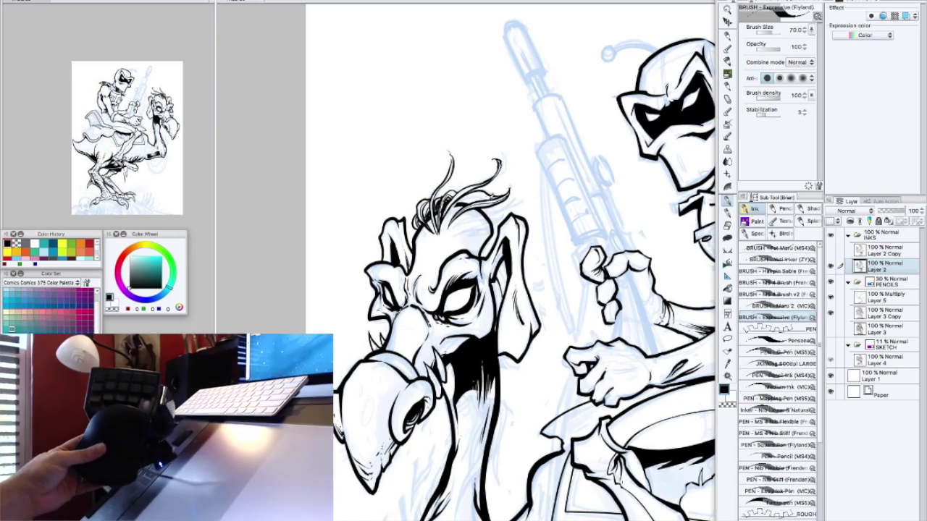
Thicken the creature's hair toward the near ear with tapered strands and black shadows between the locks
mouse_move(563, 207)
mouse_down()
mouse_move(489, 249)
mouse_move(506, 217)
mouse_up()
drag(505, 241, 507, 194)
mouse_move(507, 228)
mouse_down()
mouse_move(516, 194)
mouse_move(515, 207)
mouse_up()
drag(506, 245, 517, 207)
drag(505, 261, 508, 249)
key(c)
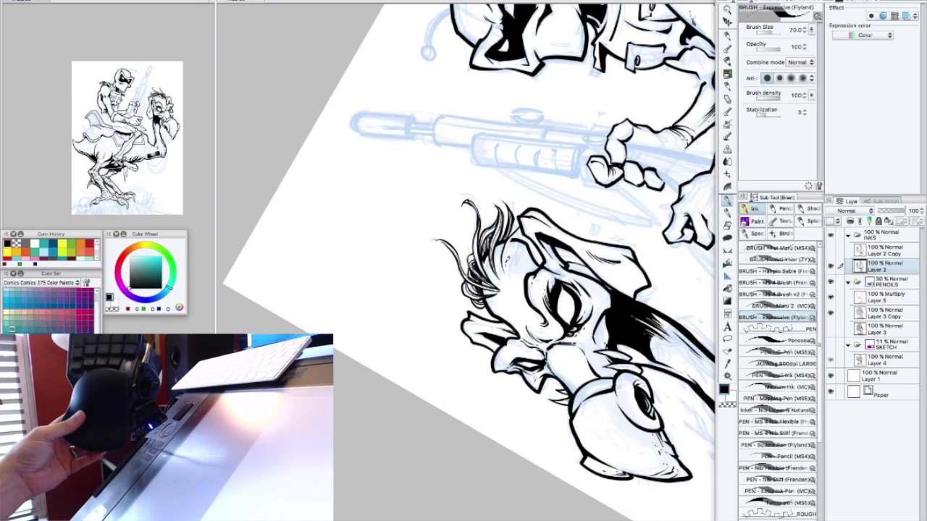
drag(504, 274, 498, 241)
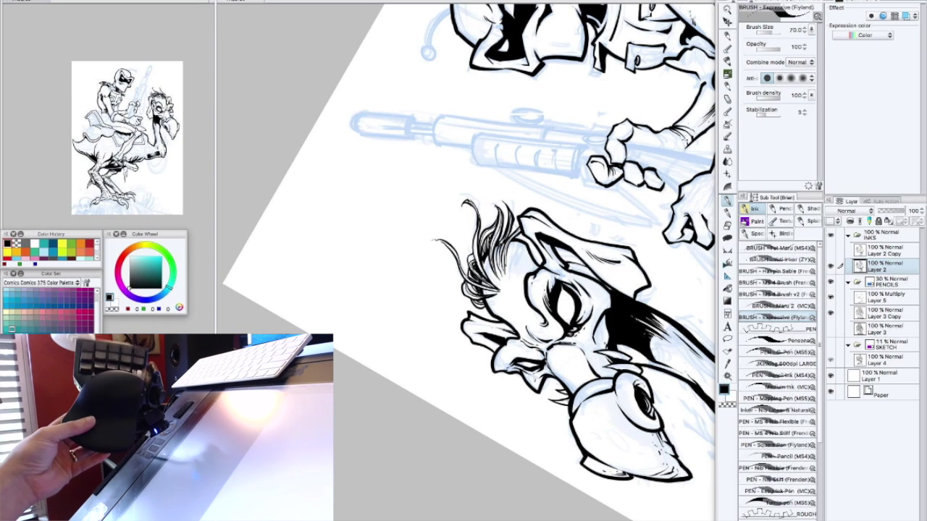
key(ctrl+@)
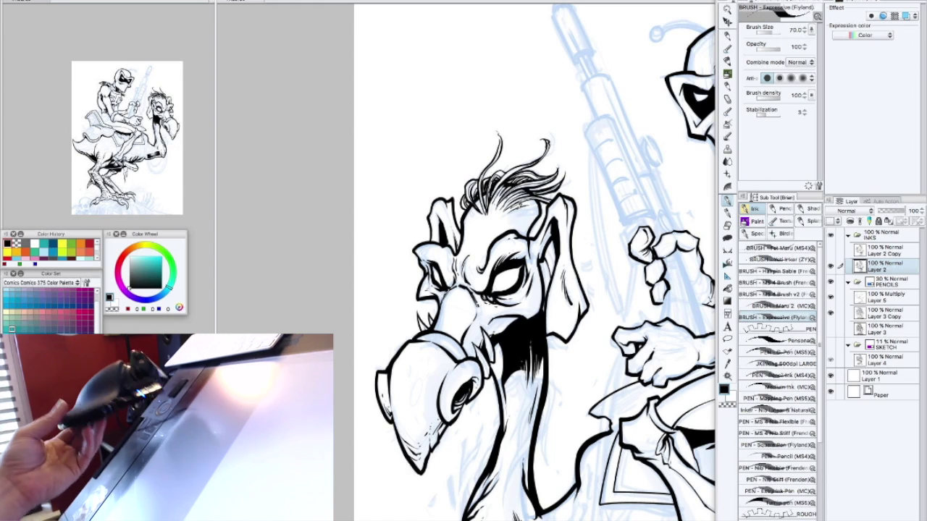
drag(532, 275, 530, 259)
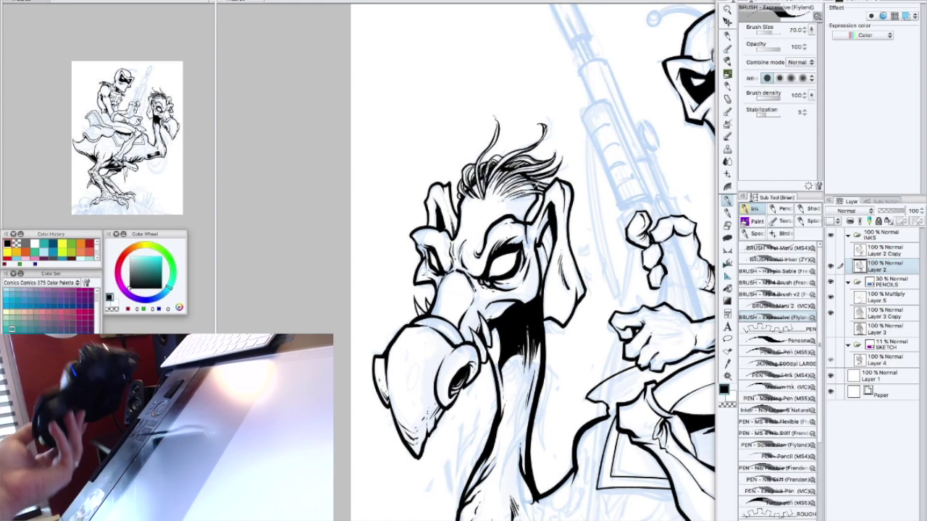
drag(521, 185, 456, 62)
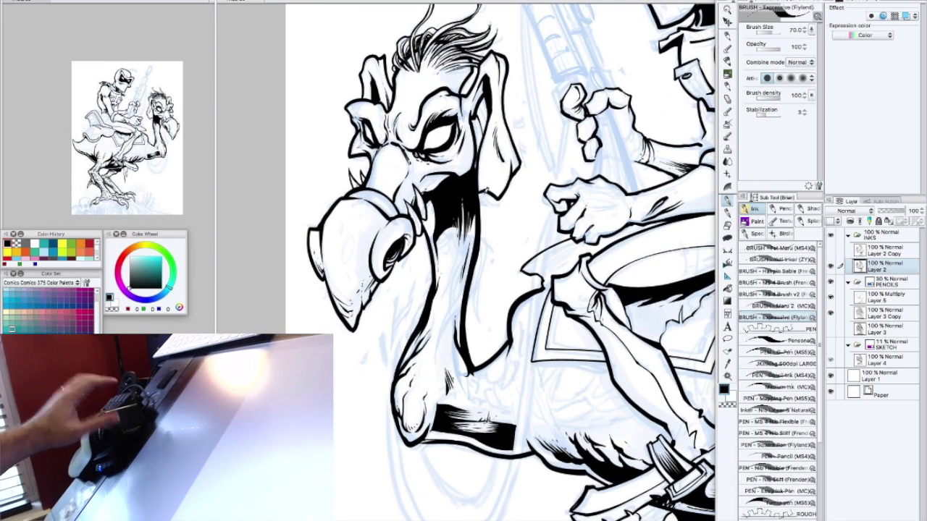
Ink a long curling strand hanging from beneath the creature's near ear down past the back of the neck
key(c)
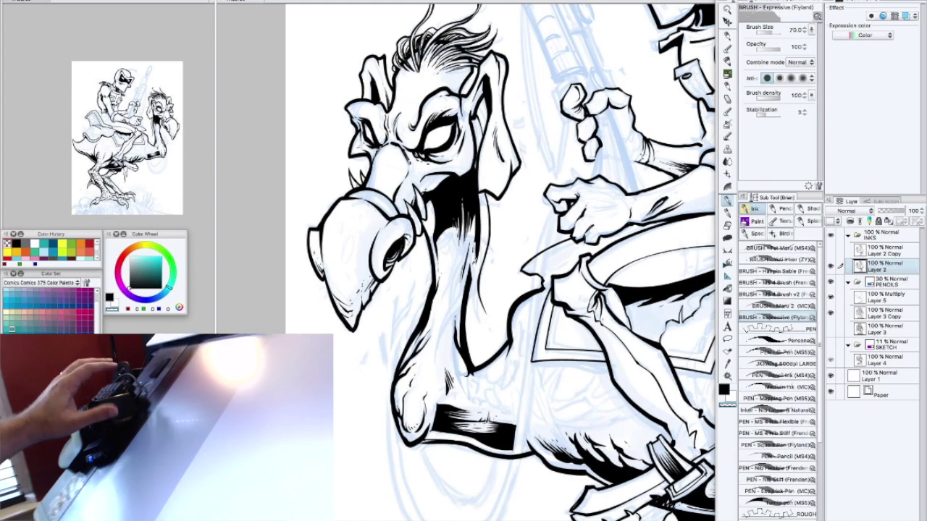
key(c)
key(c)
key(c)
drag(475, 215, 480, 302)
scroll(497, 271, up, 1)
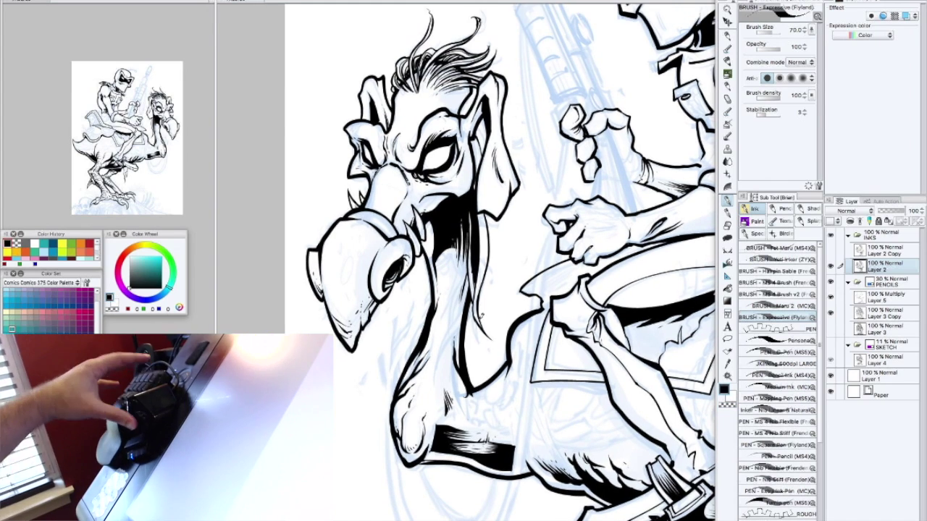
scroll(492, 334, down, 1)
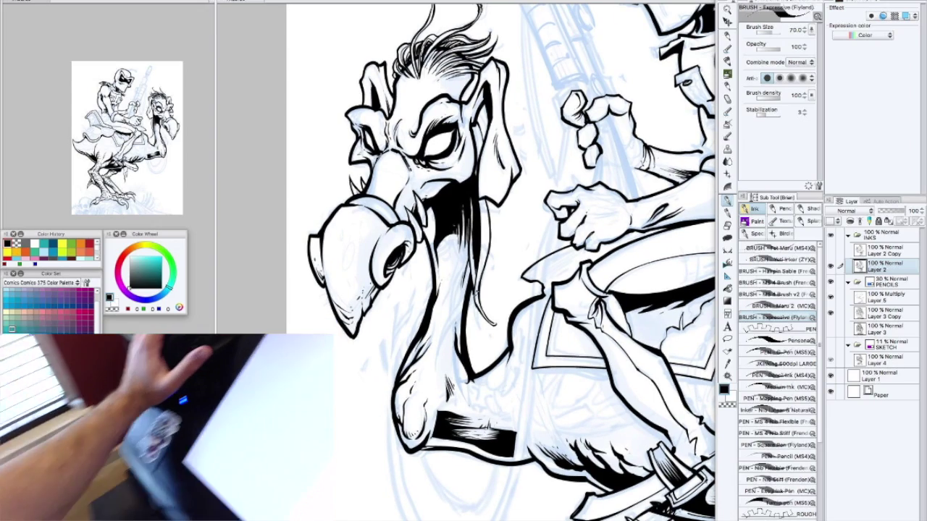
Ink a shaggy clump of hair strands hanging below the near ear along the back of the creature's neck
scroll(499, 261, right, 1)
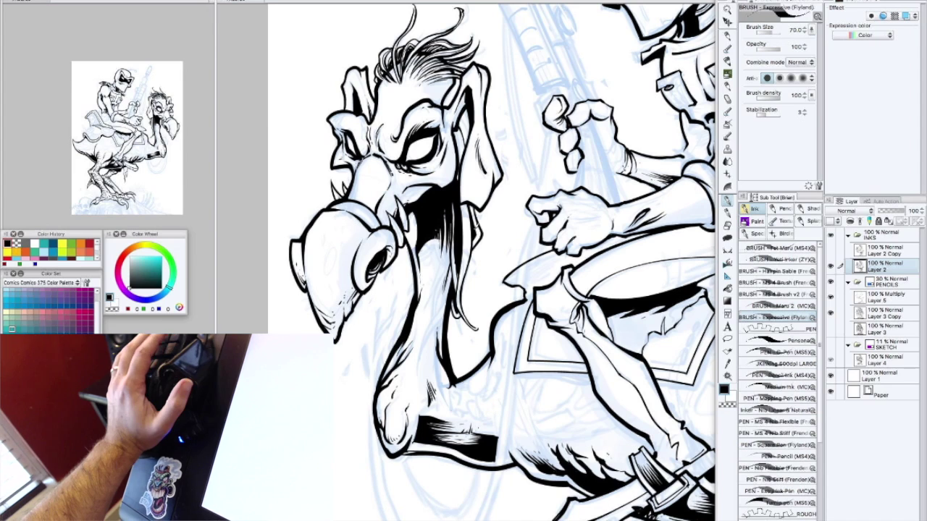
drag(478, 240, 479, 207)
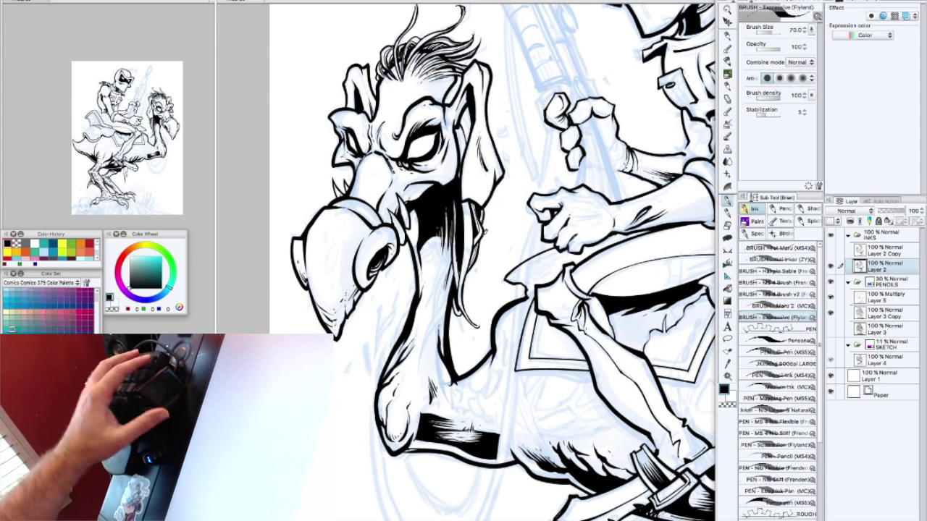
drag(487, 228, 484, 289)
mouse_move(482, 244)
mouse_down()
mouse_move(481, 284)
mouse_move(481, 265)
mouse_move(463, 303)
mouse_move(469, 275)
mouse_up()
drag(507, 217, 499, 250)
drag(490, 237, 480, 274)
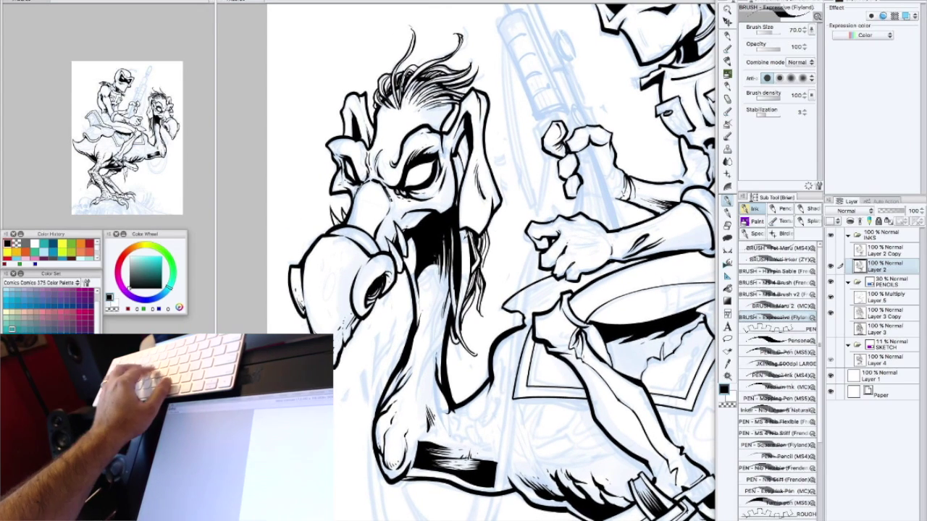
drag(467, 226, 460, 293)
mouse_move(463, 260)
mouse_down()
mouse_move(497, 238)
mouse_move(505, 287)
mouse_up()
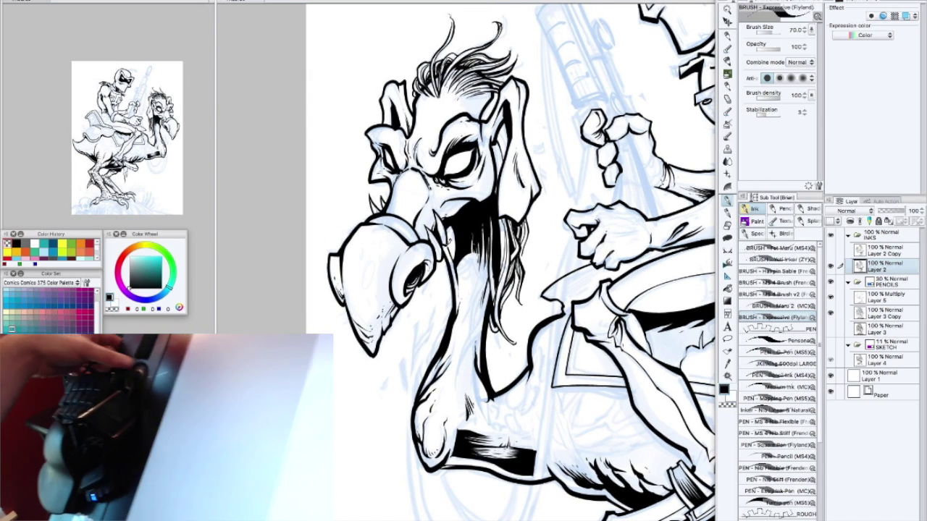
Ink wispy strands hanging from the cheek behind the creature's beak and around the dark throat area
drag(452, 227, 451, 259)
key(c)
mouse_move(455, 216)
mouse_down()
mouse_move(451, 236)
mouse_move(472, 233)
mouse_move(455, 251)
mouse_move(453, 297)
mouse_up()
key(c)
drag(455, 242, 462, 290)
drag(460, 258, 464, 273)
drag(452, 239, 454, 252)
mouse_move(463, 282)
mouse_down()
mouse_move(456, 248)
mouse_move(442, 273)
mouse_up()
mouse_move(464, 217)
mouse_down()
mouse_move(453, 286)
mouse_move(472, 285)
mouse_up()
drag(452, 262, 464, 285)
Ink short curled hairs sticking out behind the outer edge of the creature's near ear
key(c)
drag(454, 243, 456, 268)
mouse_move(528, 220)
mouse_down()
mouse_move(547, 207)
mouse_move(539, 259)
mouse_move(506, 269)
mouse_move(497, 288)
mouse_up()
drag(502, 256, 494, 287)
mouse_move(506, 232)
mouse_down()
mouse_move(498, 271)
mouse_move(488, 251)
mouse_up()
mouse_move(503, 240)
mouse_down()
mouse_move(487, 256)
mouse_move(495, 279)
mouse_up()
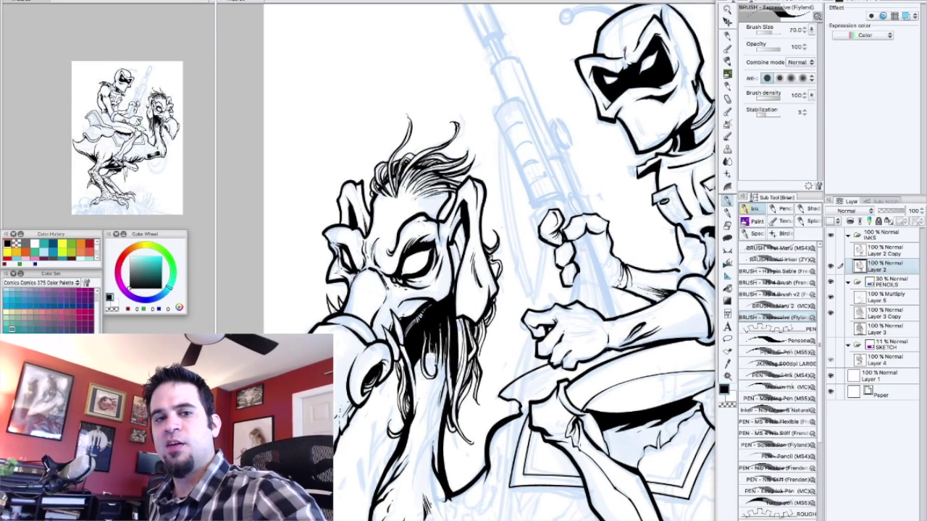
mouse_move(491, 233)
mouse_down()
mouse_move(503, 258)
mouse_move(521, 217)
mouse_move(497, 178)
mouse_up()
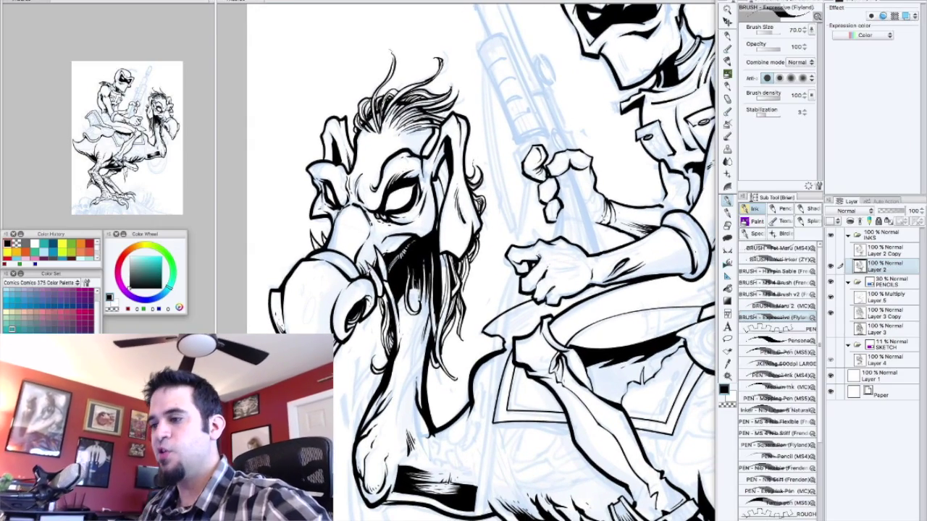
Ink clusters of small speckles on the creature's forehead between the near brow and the hairline
drag(402, 231, 438, 243)
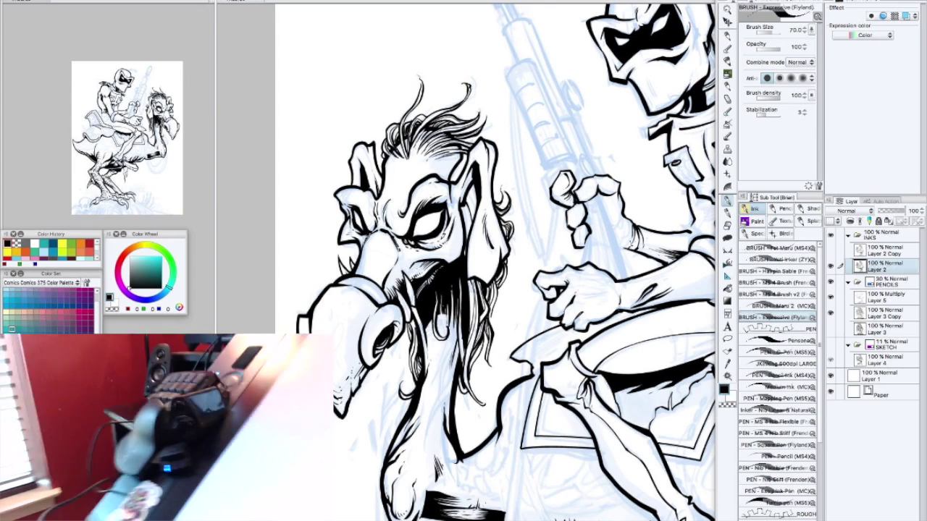
drag(349, 232, 358, 251)
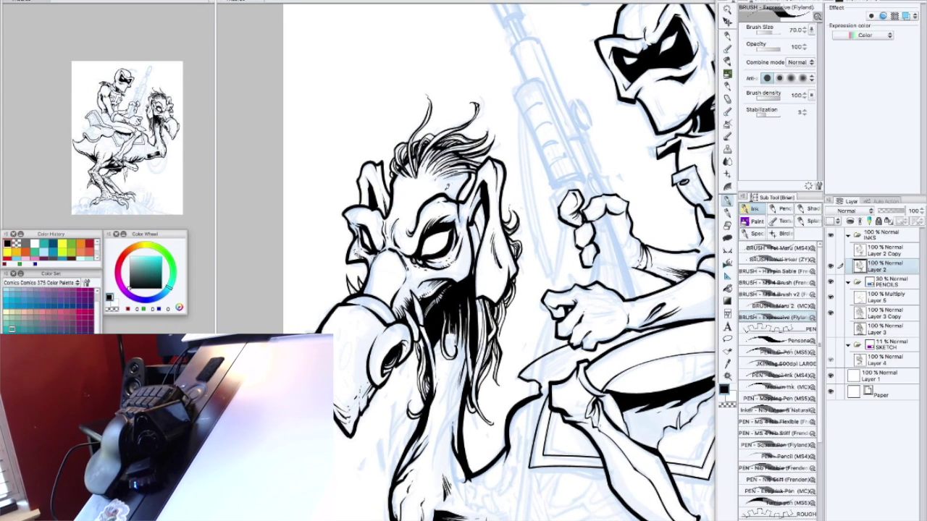
click(433, 188)
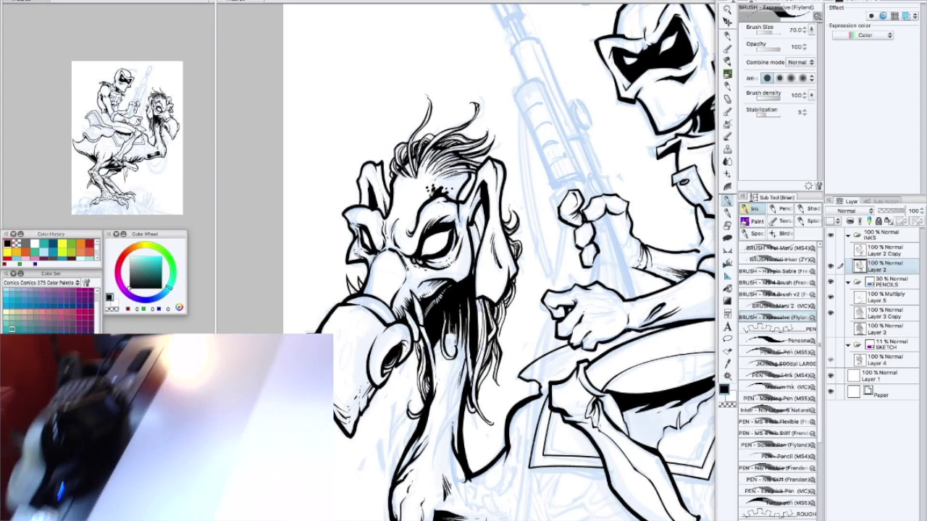
click(455, 193)
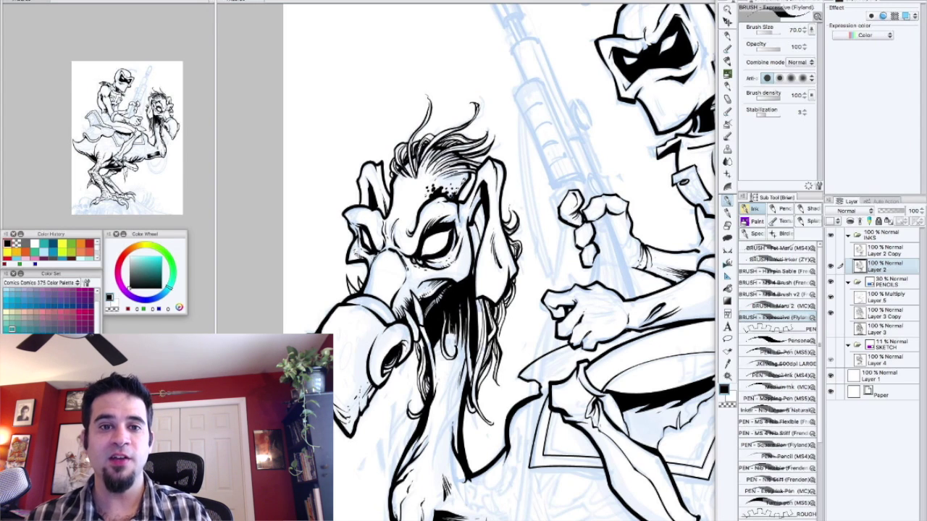
drag(500, 261, 506, 257)
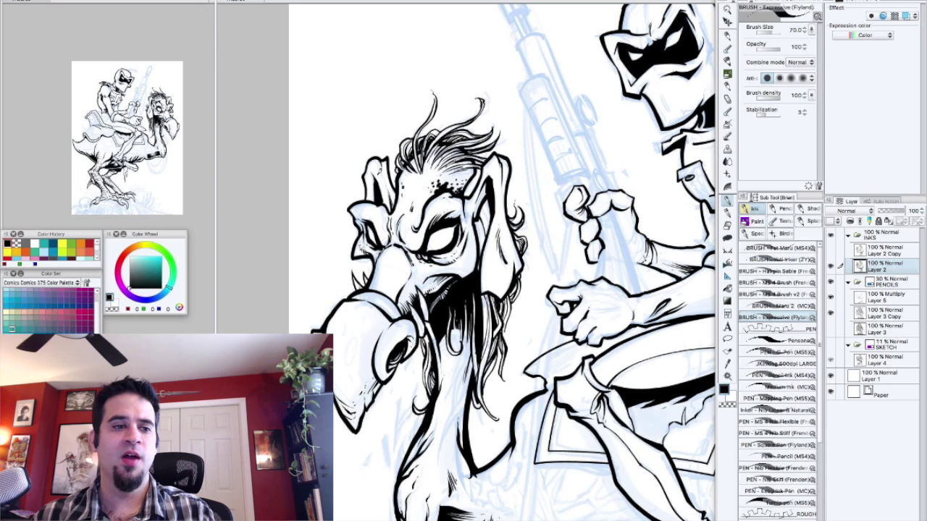
Ink a group of small oval spots on the upper surface of the creature's beak
drag(377, 217, 400, 143)
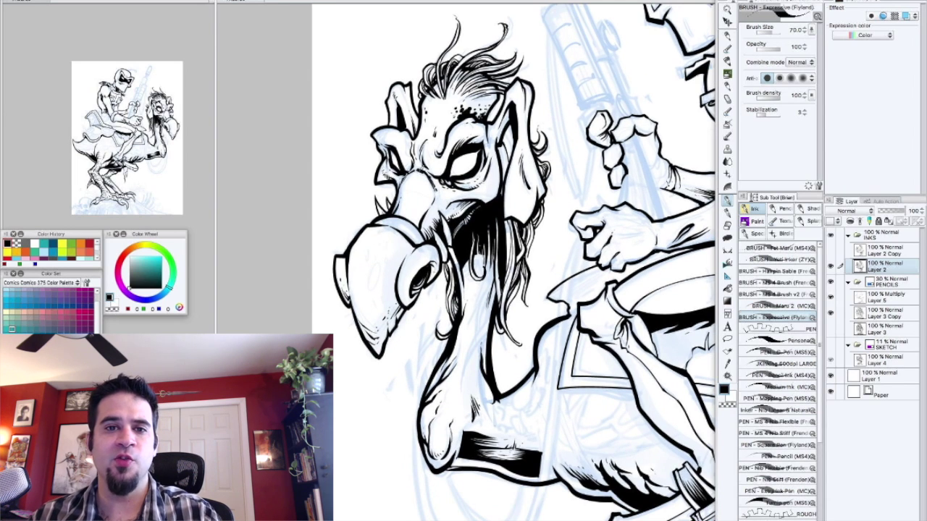
mouse_move(374, 263)
mouse_down()
mouse_move(370, 293)
mouse_move(380, 265)
mouse_move(405, 253)
mouse_move(406, 279)
mouse_up()
mouse_move(407, 241)
mouse_down()
mouse_move(403, 283)
mouse_move(407, 261)
mouse_up()
drag(410, 255, 415, 223)
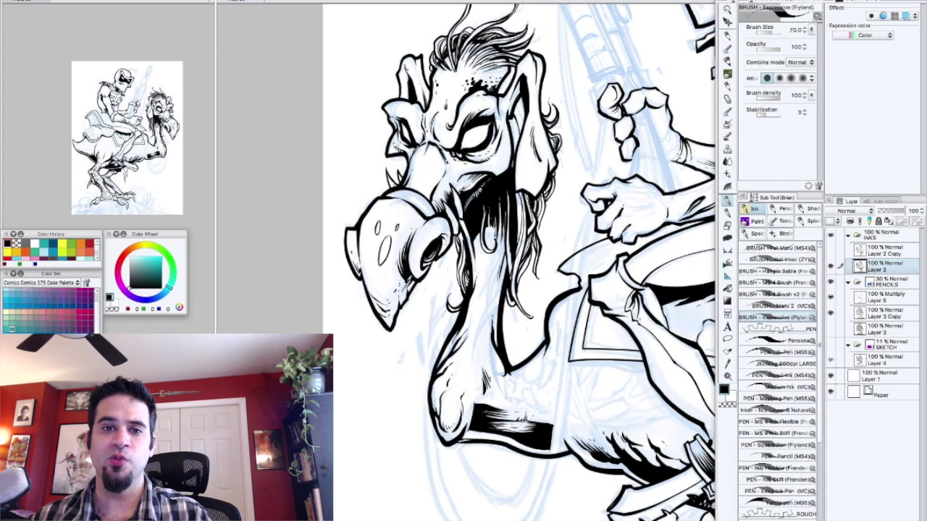
Add fine hatching to the creature's beak along its tip, around the nostril and across the band at its base
drag(371, 279, 378, 293)
drag(435, 217, 451, 227)
mouse_move(381, 233)
mouse_down()
mouse_move(383, 244)
mouse_move(386, 223)
mouse_up()
drag(385, 229, 405, 206)
drag(450, 227, 438, 223)
mouse_move(428, 211)
mouse_down()
mouse_move(449, 207)
mouse_move(414, 198)
mouse_up()
drag(416, 205, 439, 223)
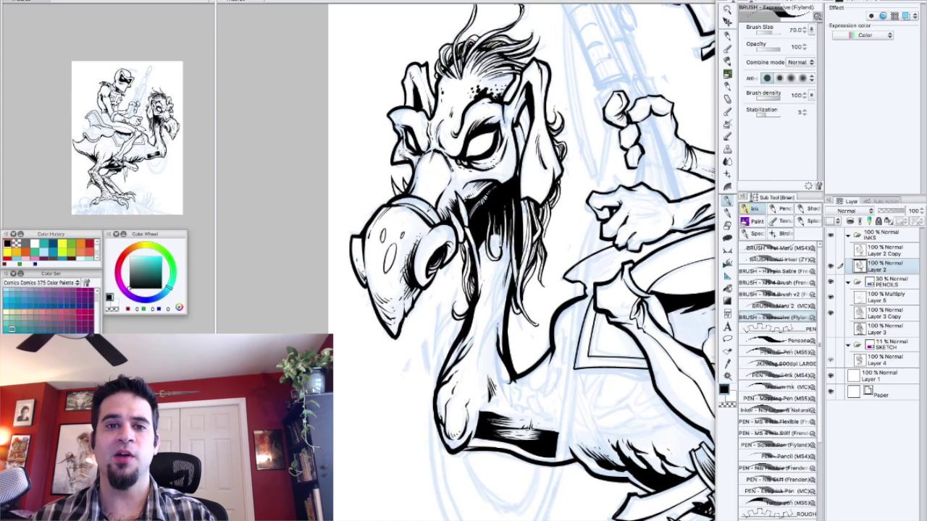
mouse_move(506, 290)
mouse_down()
mouse_move(497, 287)
mouse_move(479, 307)
mouse_up()
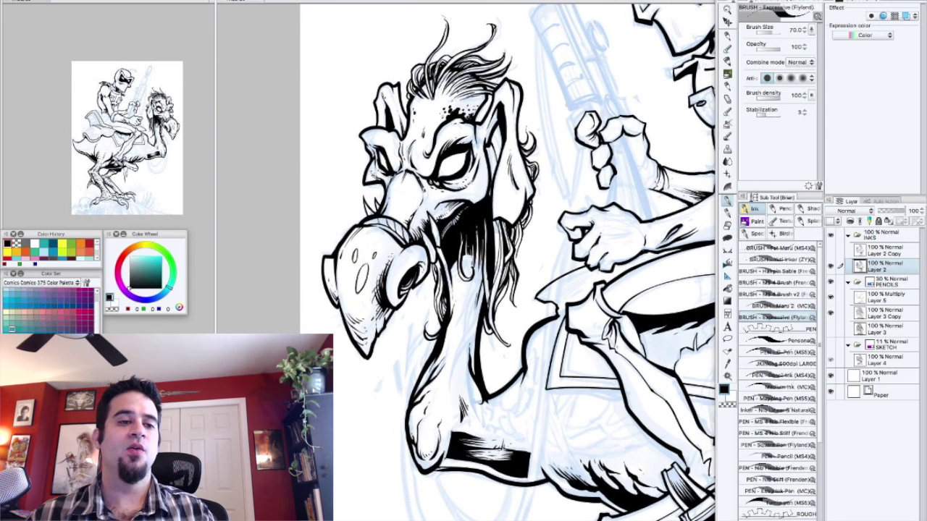
Ink texture lines on the creature's cheek beside the near eye and short hairs in front of the near ear
mouse_move(436, 180)
mouse_down()
mouse_move(448, 228)
mouse_move(480, 214)
mouse_up()
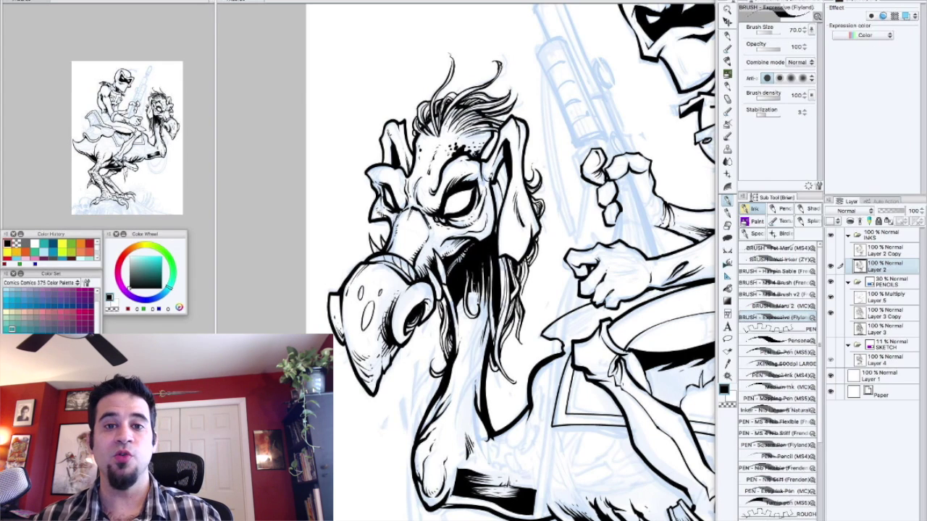
drag(491, 174, 478, 181)
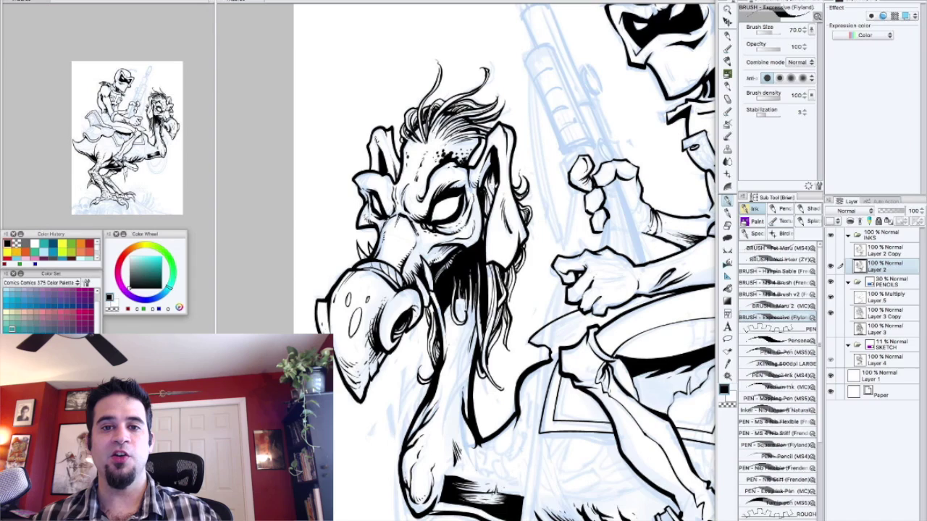
drag(545, 253, 573, 227)
drag(547, 307, 511, 217)
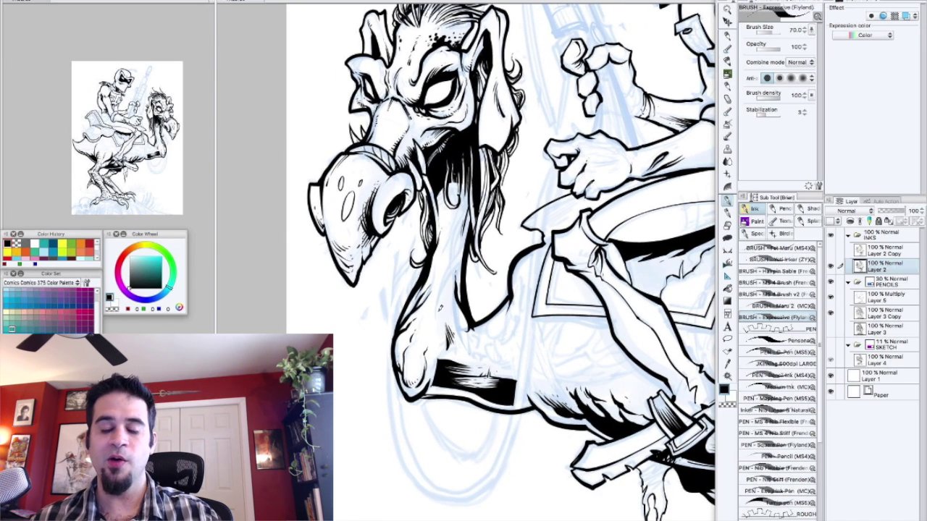
Ink more hair strands hanging from the dark throat down the neck, with short strokes at the neck's base
key(c)
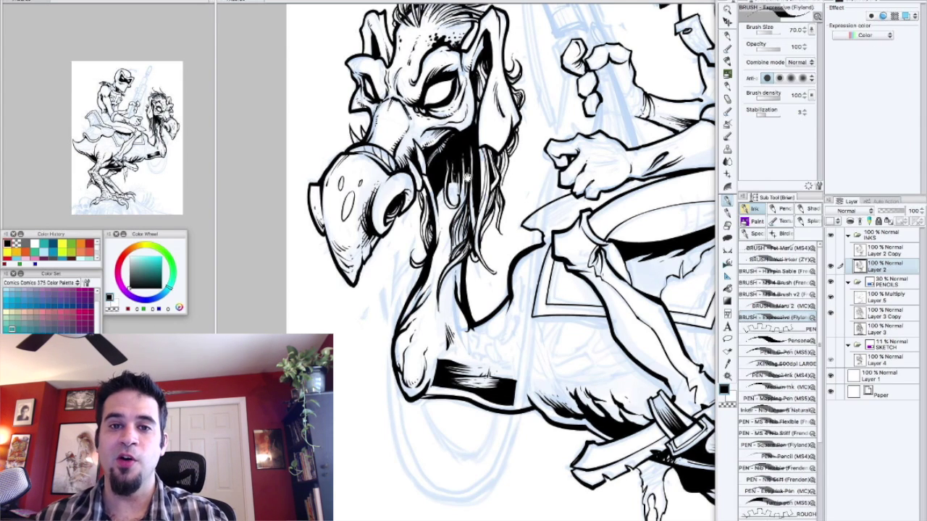
scroll(460, 218, up, 1)
scroll(470, 232, down, 1)
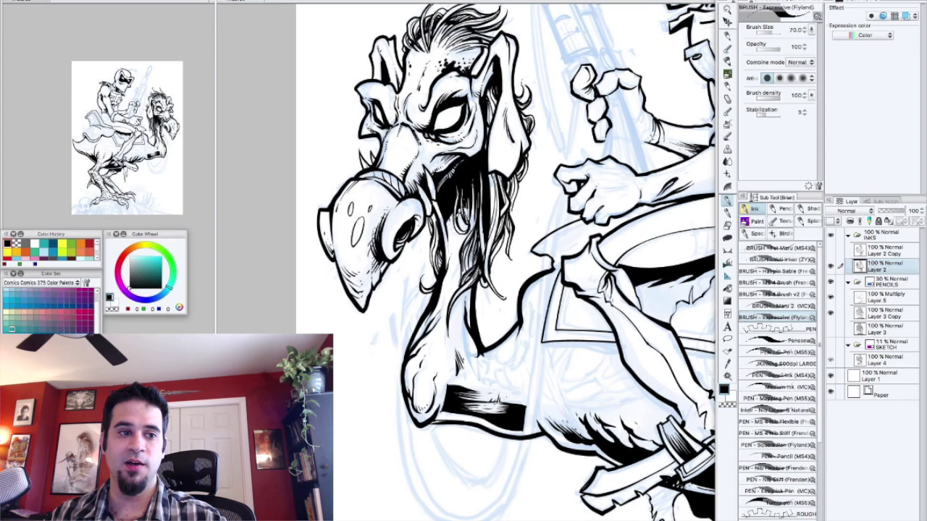
scroll(481, 257, down, 3)
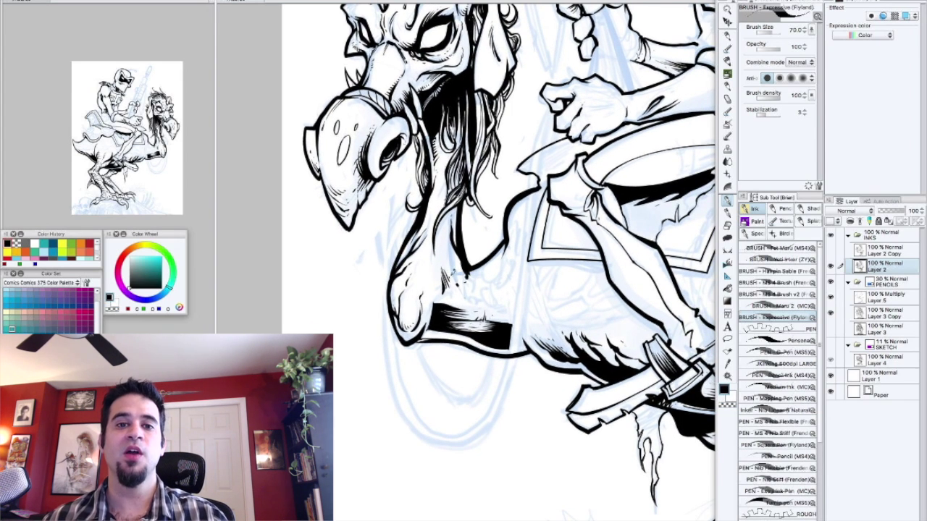
drag(461, 278, 506, 289)
drag(448, 235, 483, 251)
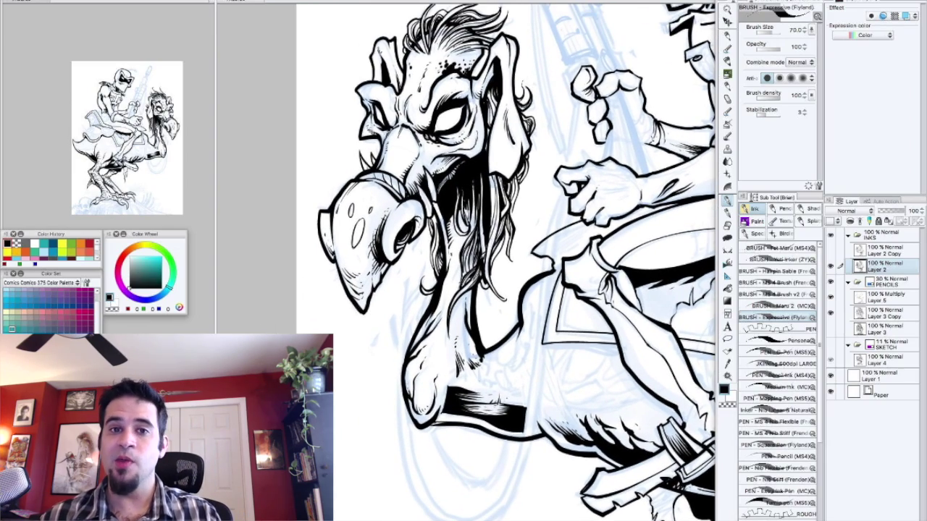
scroll(507, 260, up, 1)
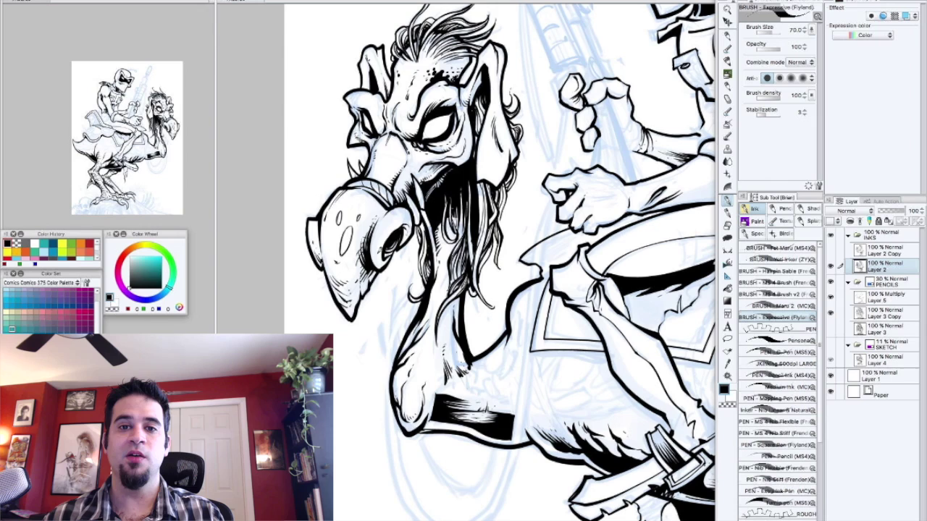
Ink short bristly hairs under the creature's beak with the size 35 Persona pen, and return to the Expressive brush
key(period)
key(period)
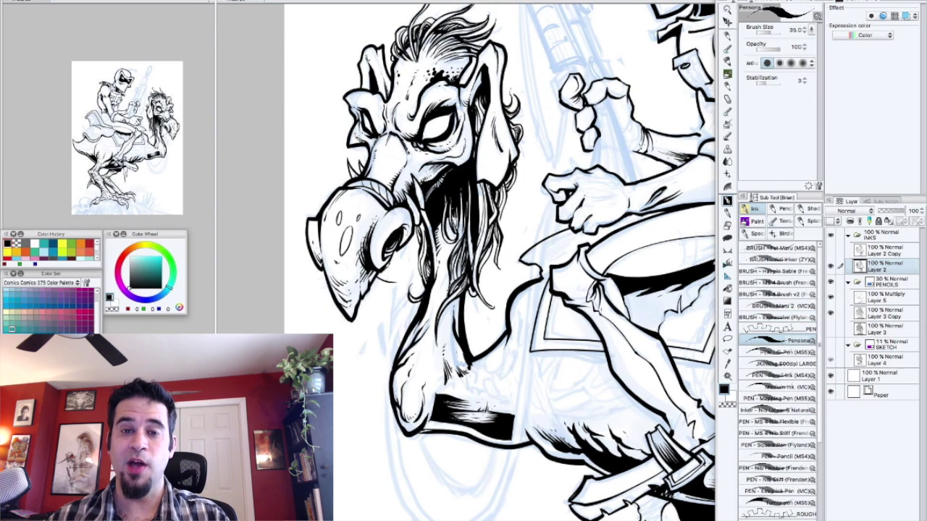
mouse_move(367, 284)
mouse_down()
mouse_move(380, 294)
mouse_move(373, 267)
mouse_move(388, 282)
mouse_up()
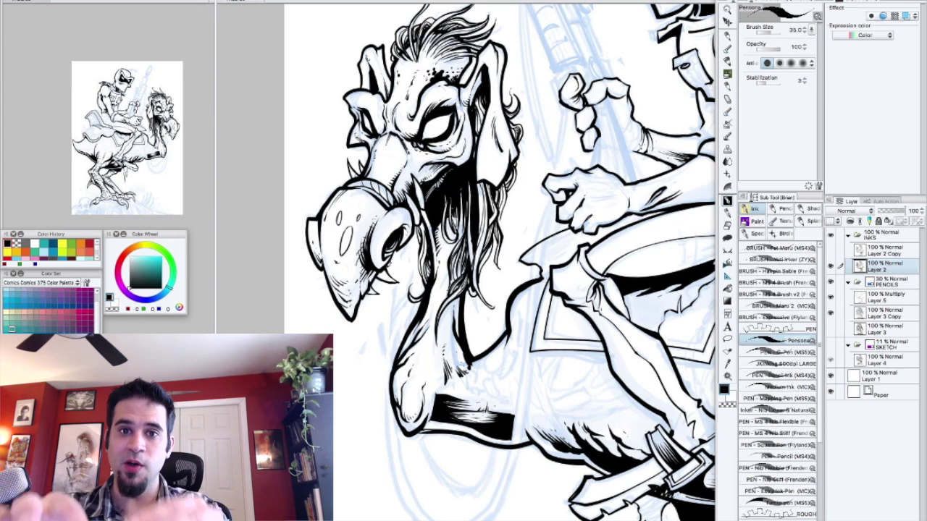
scroll(499, 261, up, 5)
key(comma)
key(comma)
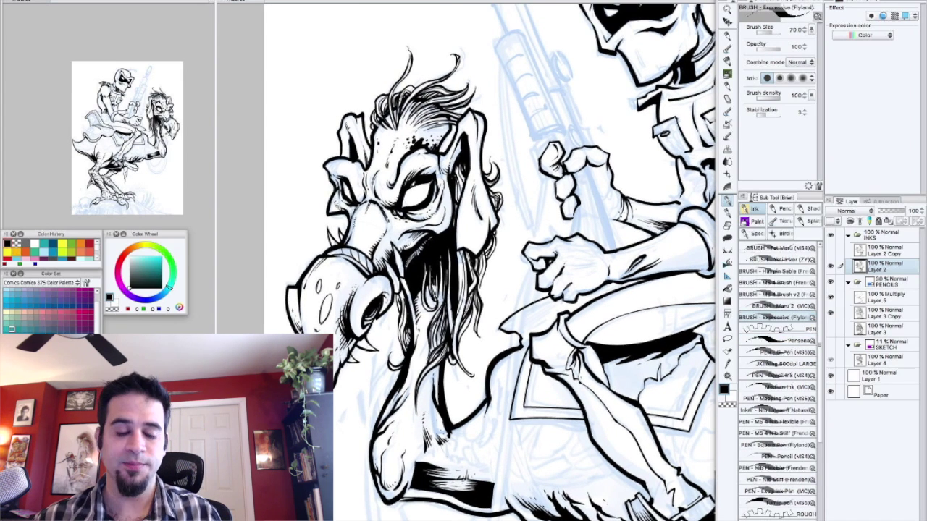
Ink a flapped pouch with a small clasp on the side of the rider's thigh
mouse_move(402, 206)
mouse_down()
mouse_move(427, 190)
mouse_move(429, 203)
mouse_up()
key(c)
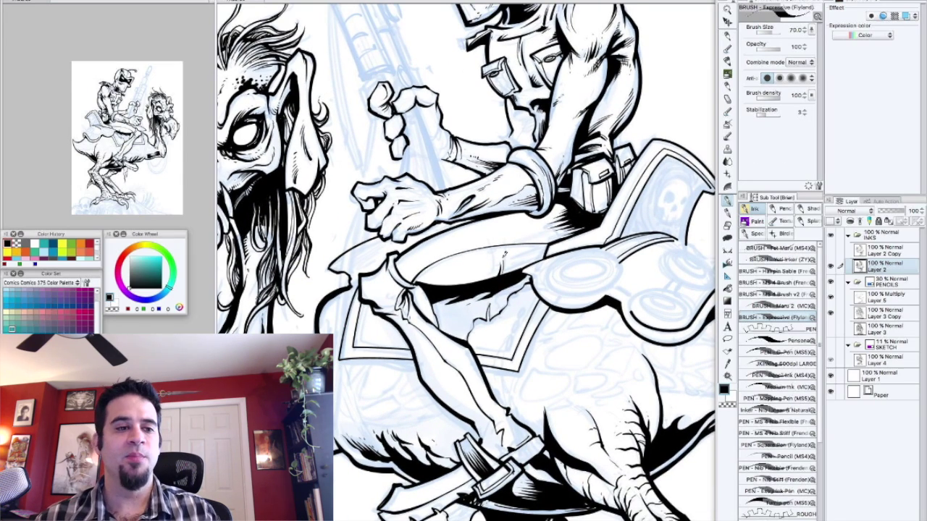
key(e)
key(c)
mouse_move(524, 244)
mouse_down()
mouse_move(459, 252)
mouse_move(474, 262)
mouse_move(497, 226)
mouse_up()
key(p)
key(c)
mouse_move(479, 265)
mouse_down()
mouse_move(514, 229)
mouse_move(523, 245)
mouse_move(531, 223)
mouse_move(503, 254)
mouse_move(498, 239)
mouse_move(480, 260)
mouse_move(477, 235)
mouse_move(488, 223)
mouse_move(522, 251)
mouse_up()
key(c)
key(c)
key(b)
mouse_move(497, 226)
mouse_down()
mouse_move(501, 249)
mouse_move(511, 224)
mouse_move(509, 238)
mouse_up()
Ink the strap running around the rider's thigh on both sides of the pouch, with shading toward the hip
mouse_move(488, 250)
mouse_down()
mouse_move(544, 210)
mouse_move(554, 262)
mouse_move(527, 233)
mouse_move(457, 313)
mouse_move(414, 265)
mouse_up()
key(p)
key(b)
drag(506, 312, 577, 242)
mouse_move(525, 306)
mouse_down()
mouse_move(566, 273)
mouse_move(584, 226)
mouse_up()
drag(553, 255, 526, 219)
Fill the shadow area on the saddle blanket beneath the rider's thigh with solid black
key(g)
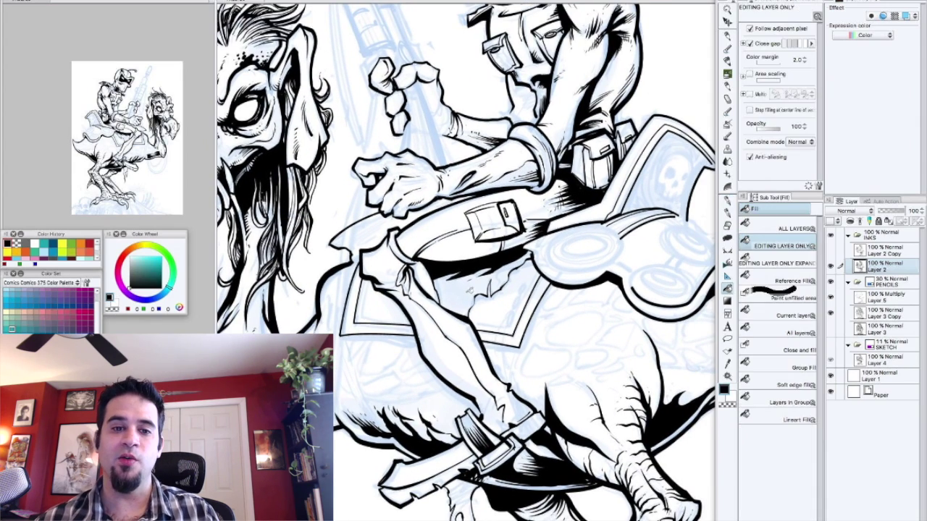
key(g)
click(469, 294)
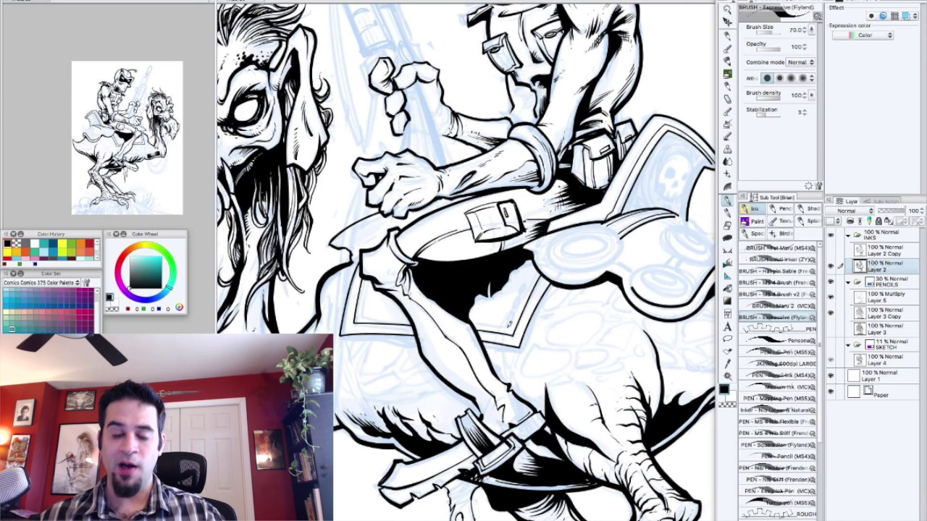
Ink a feathered black shadow on the saddle blanket in front of the rider's lower leg
drag(543, 330, 519, 318)
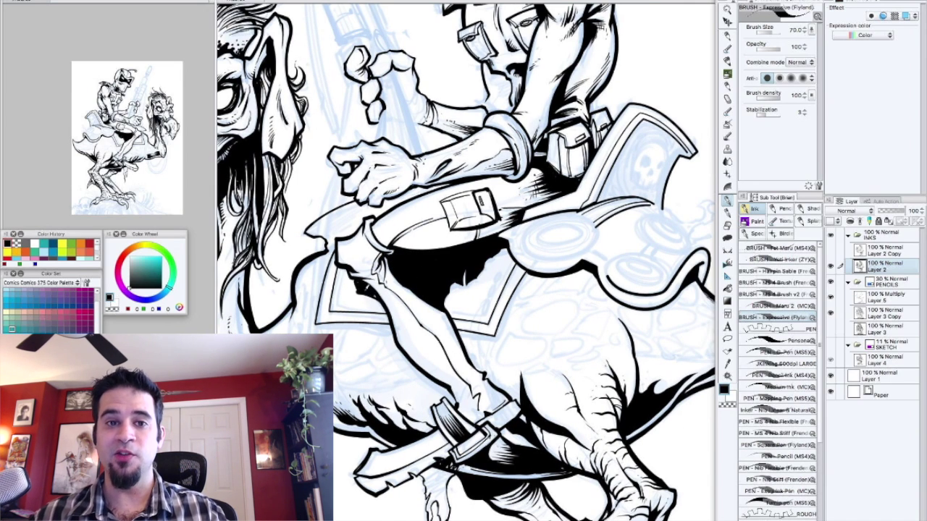
key(p)
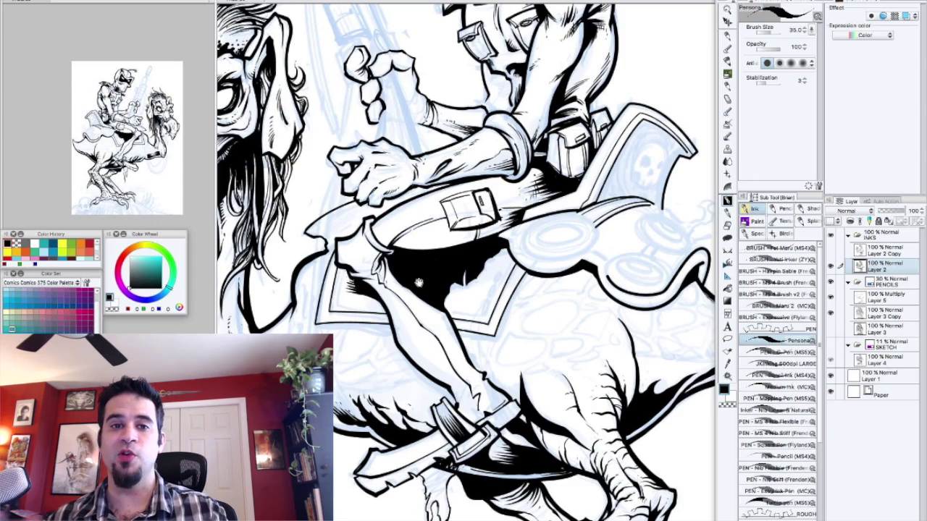
drag(418, 282, 545, 270)
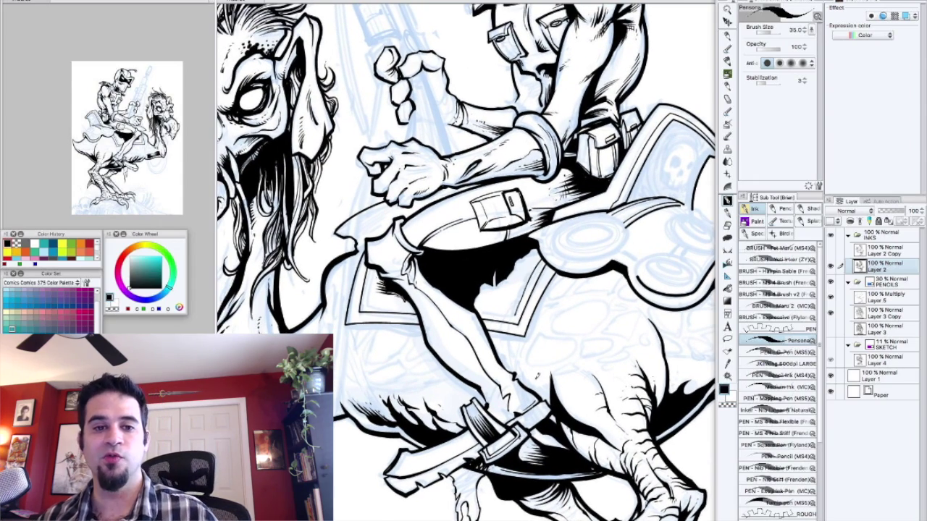
Ink a zigzag pattern inside the border of the saddle blanket on both sides of the rider's leg
scroll(795, 325, down, 5)
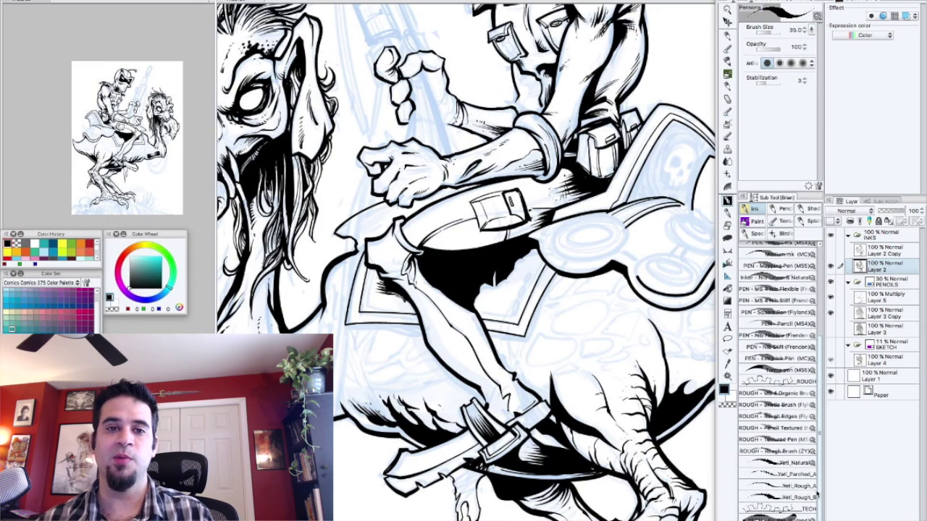
drag(588, 245, 486, 237)
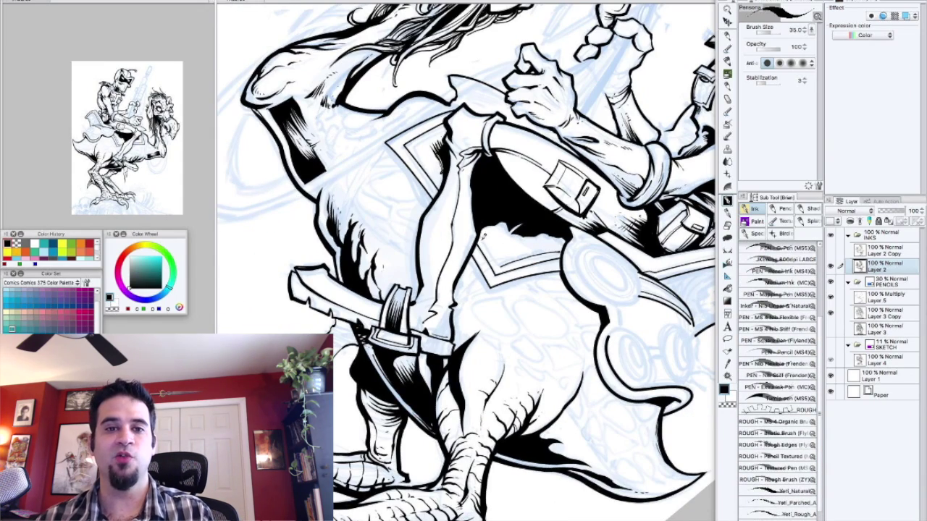
key(b)
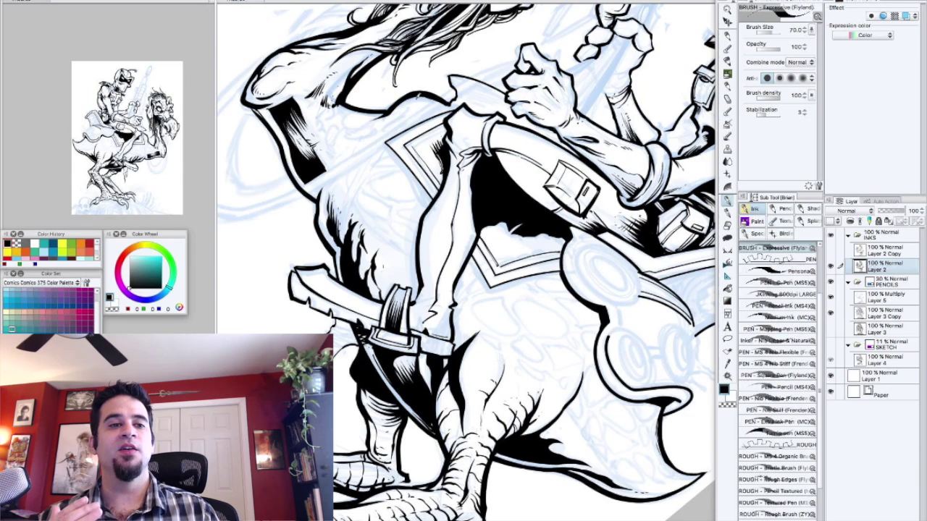
drag(506, 203, 559, 275)
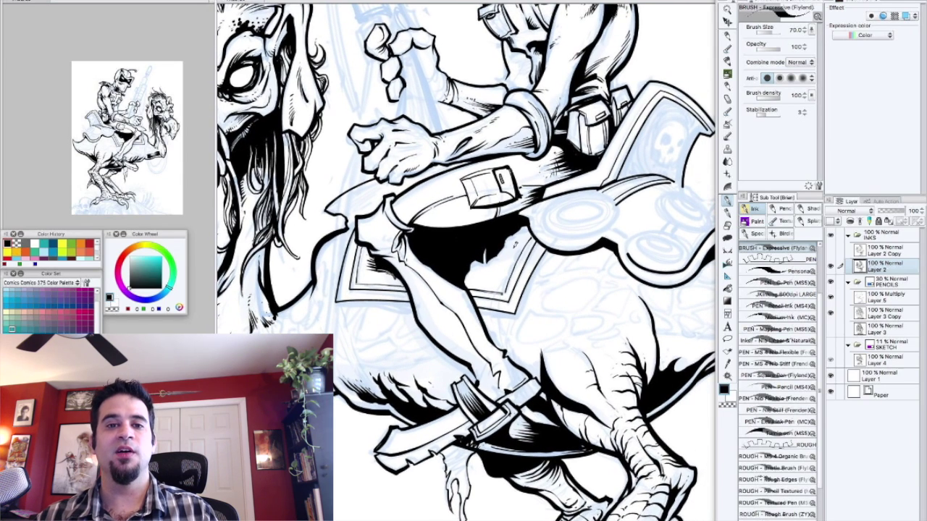
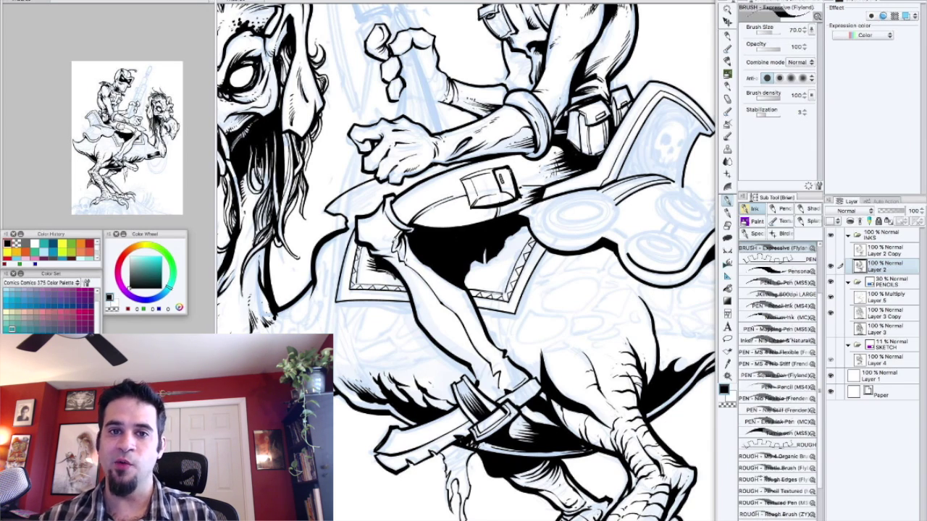
drag(466, 262, 484, 256)
drag(523, 286, 553, 223)
mouse_move(559, 261)
mouse_down()
mouse_move(571, 313)
mouse_move(507, 350)
mouse_up()
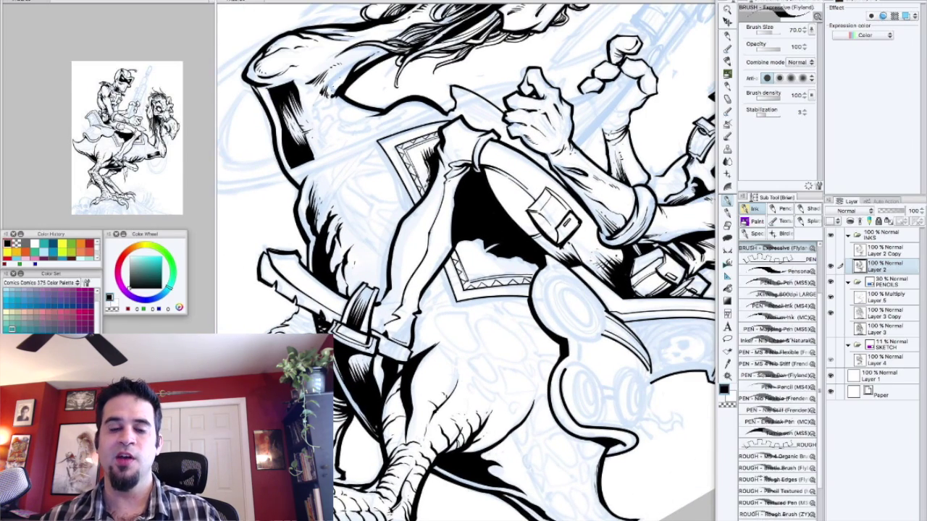
Add short shading strokes to the white part of the saddle blanket below the black shadow and along its border
drag(459, 240, 468, 279)
drag(504, 248, 435, 340)
drag(529, 238, 510, 286)
key(c)
mouse_move(510, 250)
mouse_down()
mouse_move(492, 287)
mouse_move(432, 300)
mouse_up()
key(ctrl+minus)
key(ctrl+plus)
key(c)
Lasso-select the mound of ground beneath the creature's feet and choose the RUBBLE YELL Base brush
drag(579, 333, 600, 234)
mouse_move(541, 268)
mouse_down()
mouse_move(613, 330)
mouse_move(675, 334)
mouse_up()
mouse_move(400, 322)
mouse_down()
mouse_move(444, 323)
mouse_move(410, 107)
mouse_up()
key(ctrl+minus)
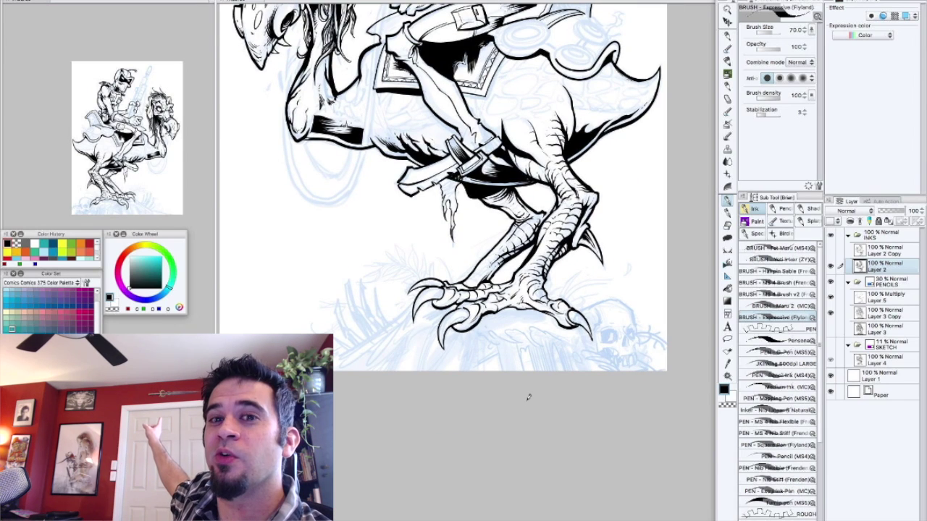
key(m)
mouse_move(367, 348)
mouse_down()
mouse_move(440, 328)
mouse_move(620, 352)
mouse_move(331, 404)
mouse_move(329, 384)
mouse_up()
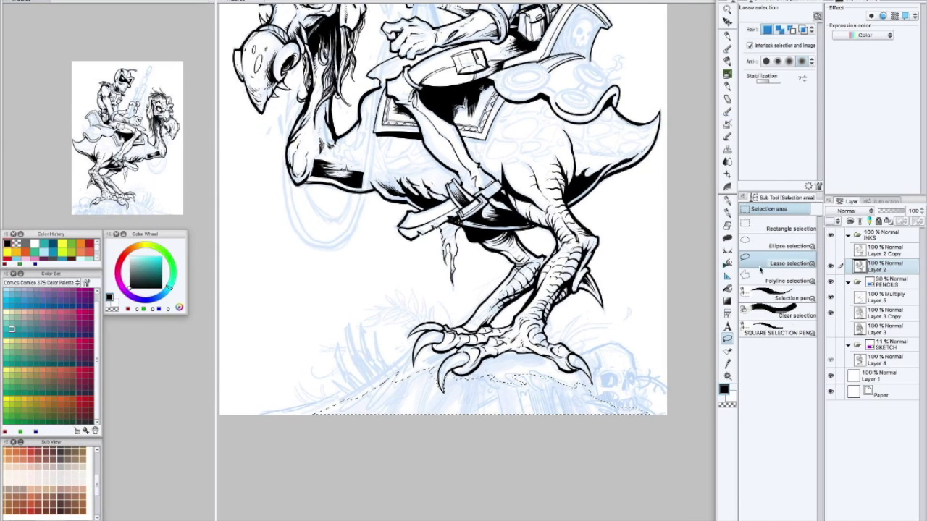
click(728, 211)
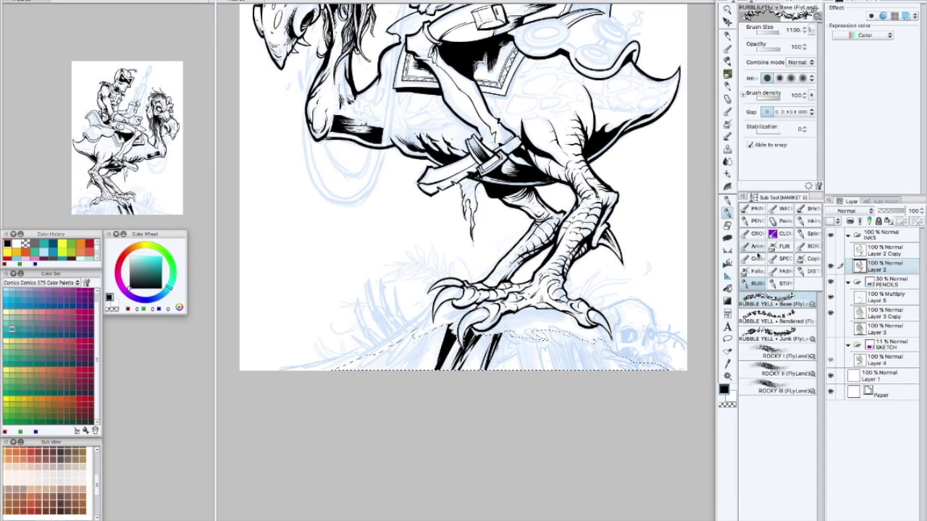
Choose the ROUGH Drip Brush and ink rough black strokes down the left part of the selected mound
click(810, 211)
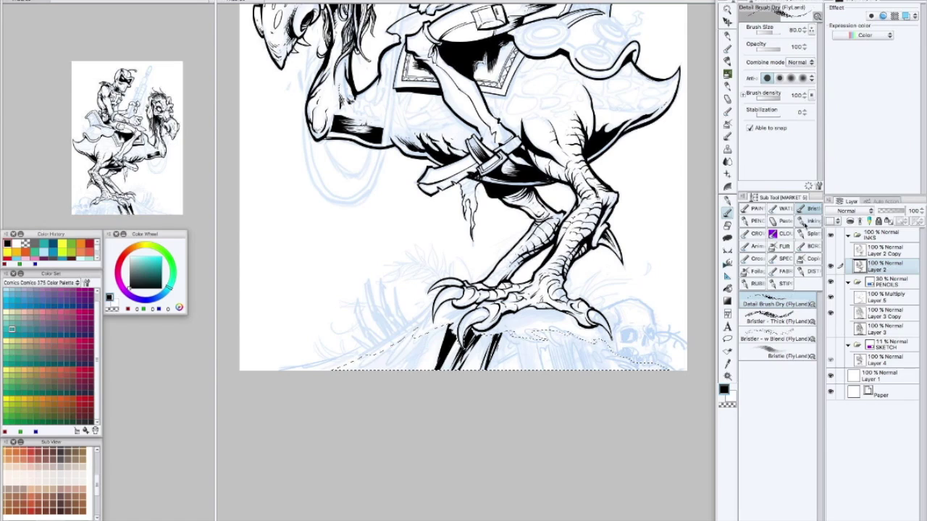
click(810, 222)
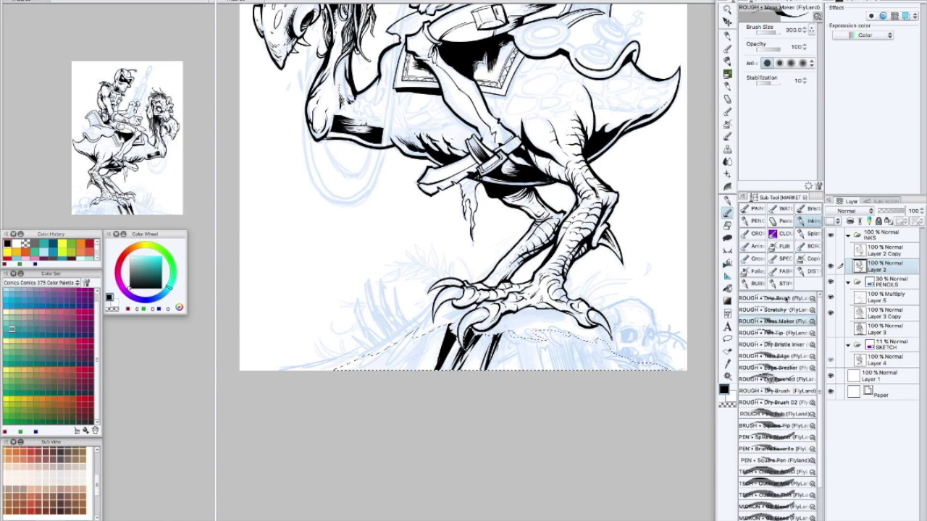
click(775, 333)
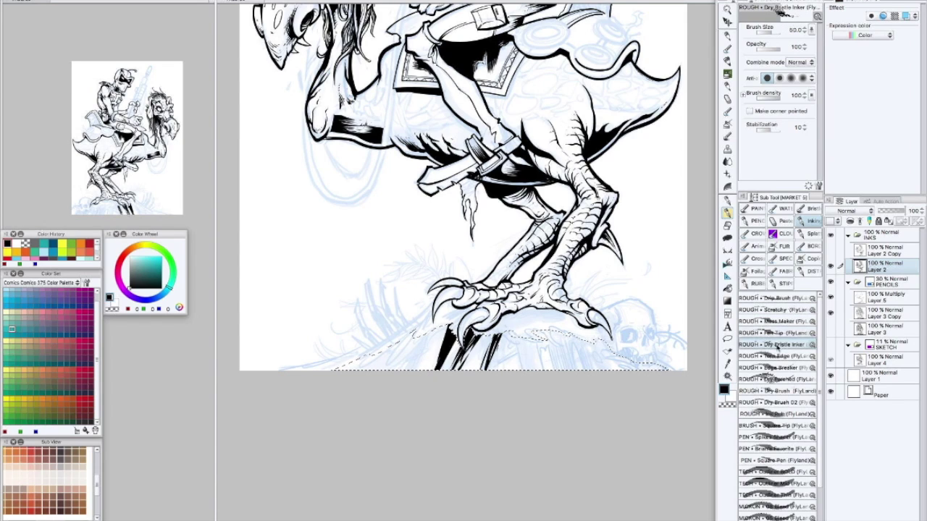
click(775, 355)
click(788, 298)
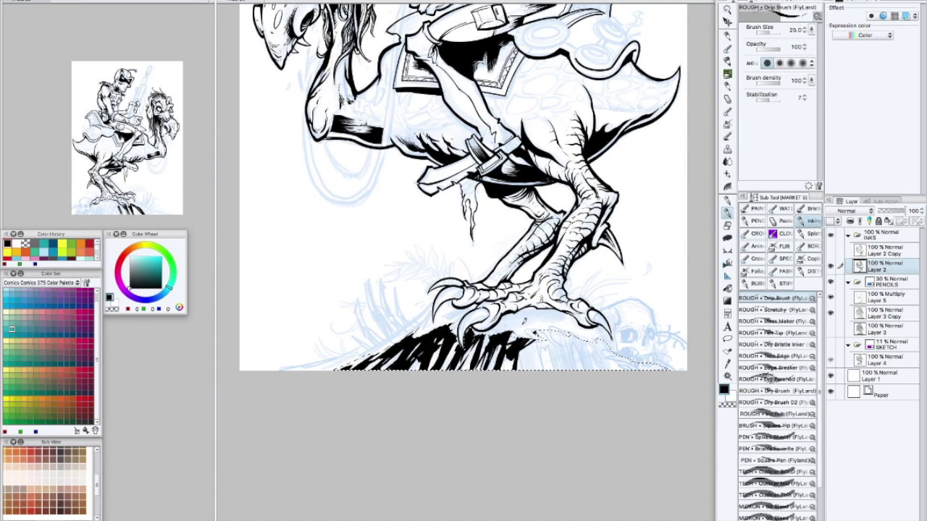
Extend the rough black strokes across the rest of the mound's face with the brush size raised to 35
mouse_move(544, 347)
mouse_down()
mouse_move(569, 368)
mouse_move(507, 333)
mouse_move(534, 323)
mouse_move(541, 339)
mouse_move(562, 331)
mouse_move(582, 340)
mouse_up()
key(bracketright)
drag(581, 288, 601, 292)
drag(605, 339, 617, 344)
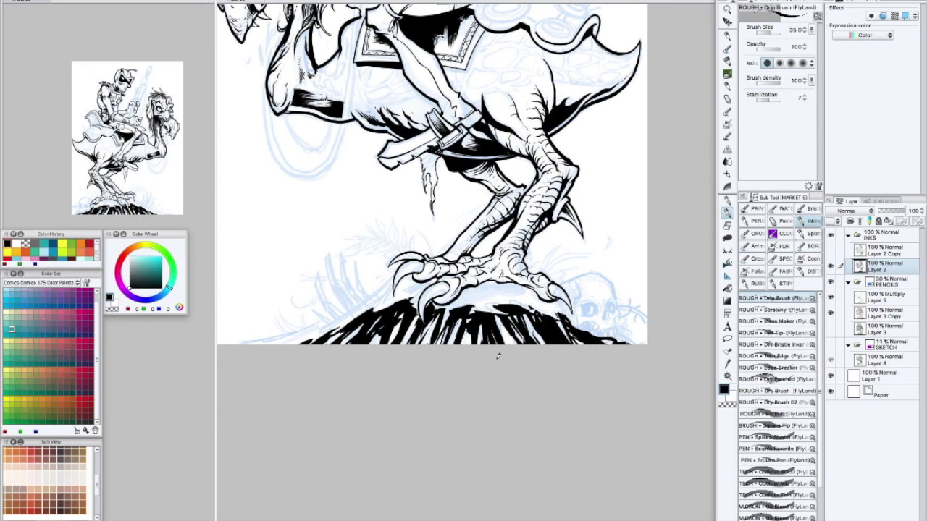
scroll(511, 355, down, 5)
scroll(512, 354, up, 5)
drag(451, 329, 496, 360)
scroll(551, 318, up, 3)
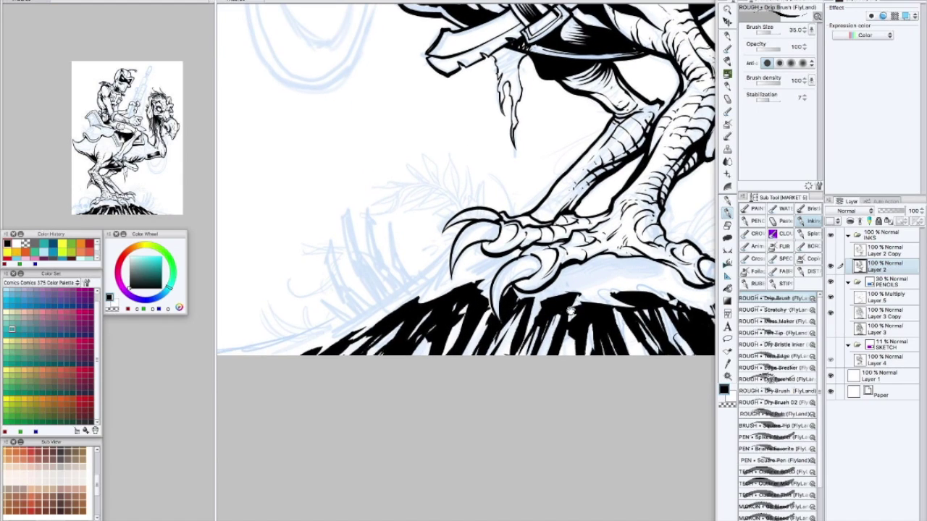
Lasso-select the top of the mound between the creature's feet and ink rough contour strokes there with the Drip Brush at size 25
key(m)
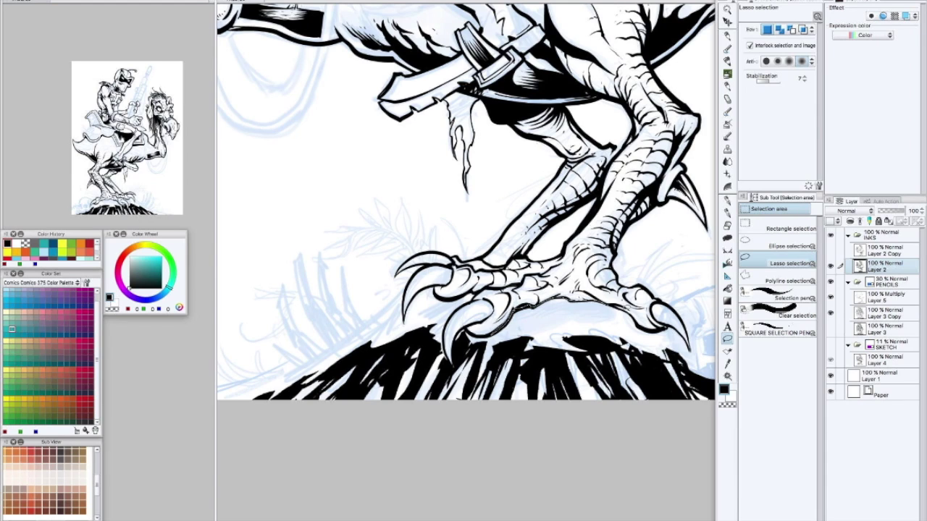
mouse_move(655, 339)
mouse_down()
mouse_move(507, 356)
mouse_move(478, 326)
mouse_up()
key(b)
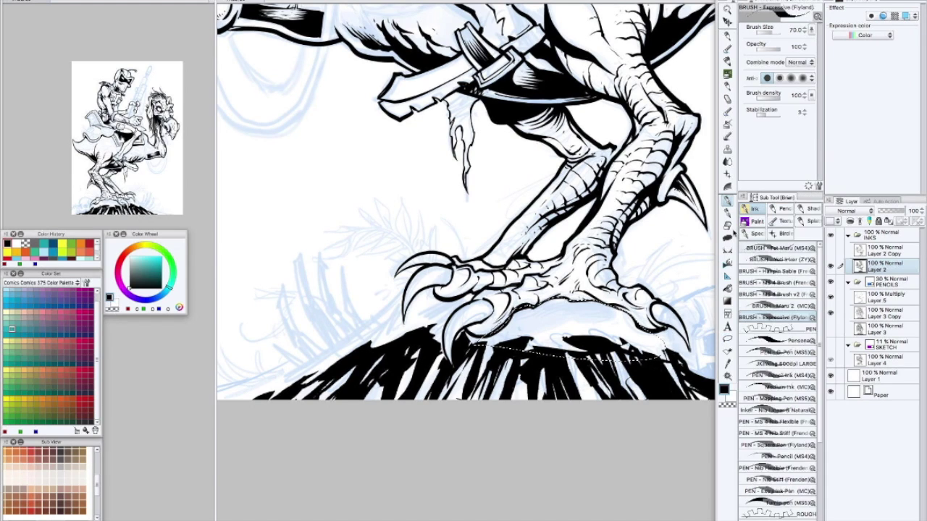
key(b)
mouse_move(569, 298)
mouse_down()
mouse_move(543, 302)
mouse_move(577, 303)
mouse_move(507, 322)
mouse_move(623, 312)
mouse_move(586, 314)
mouse_move(652, 326)
mouse_move(565, 318)
mouse_move(594, 322)
mouse_up()
mouse_move(488, 331)
mouse_down()
mouse_move(613, 315)
mouse_move(515, 329)
mouse_move(601, 316)
mouse_move(634, 324)
mouse_up()
drag(525, 320, 494, 334)
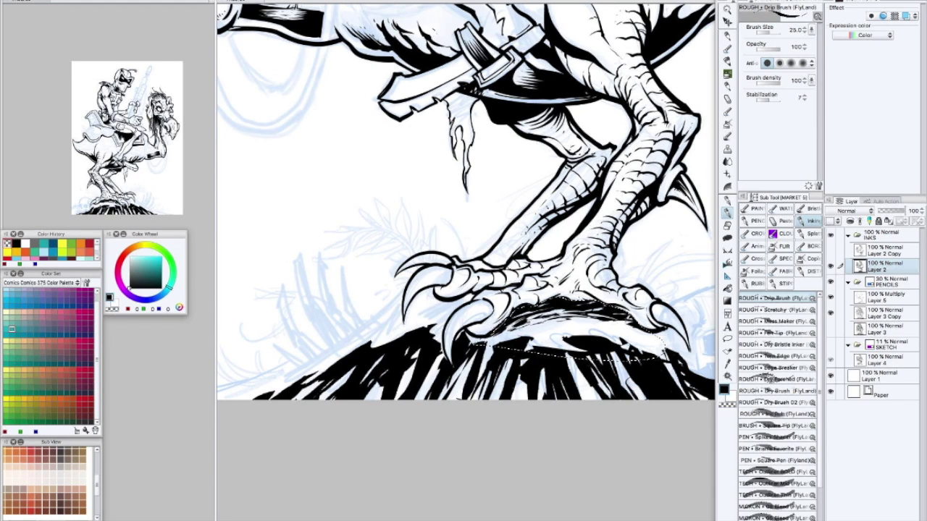
scroll(466, 280, up, 10)
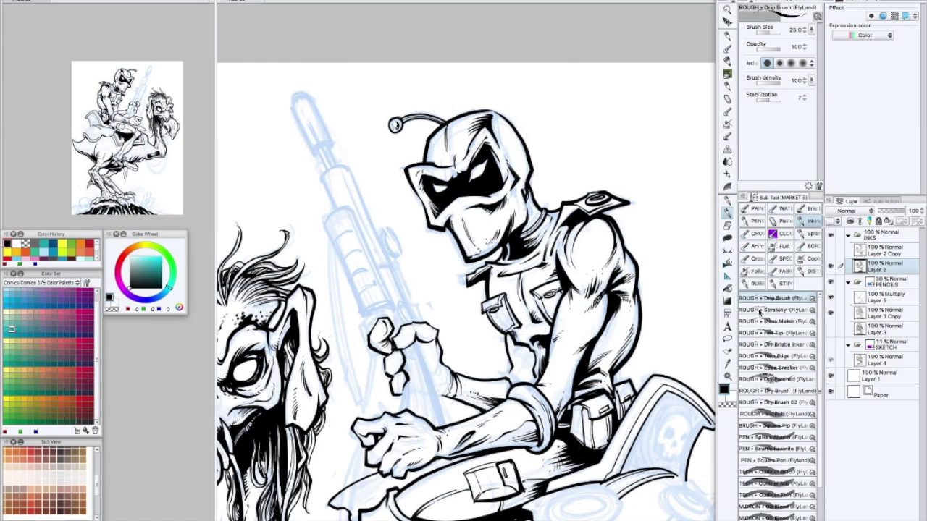
Choose the MICRON 05 brush and ink the outline of the rifle's handguard
key(b)
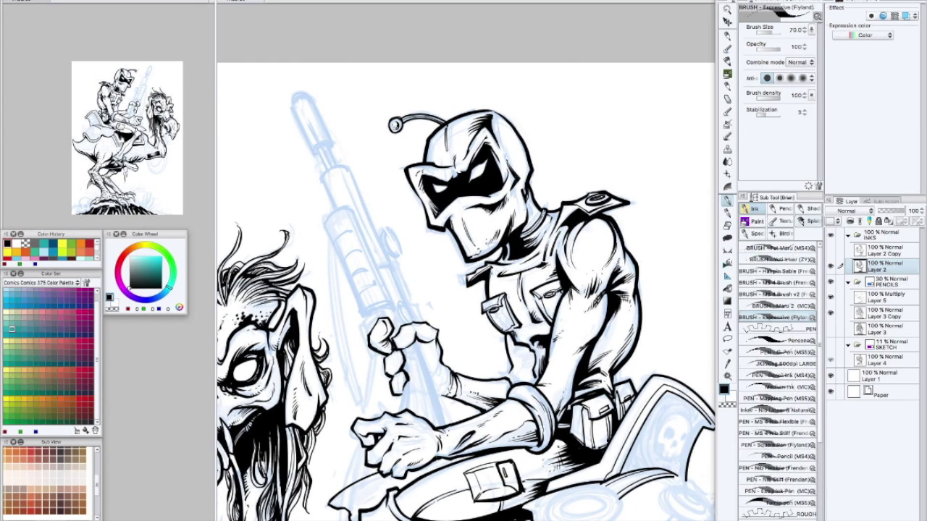
click(727, 211)
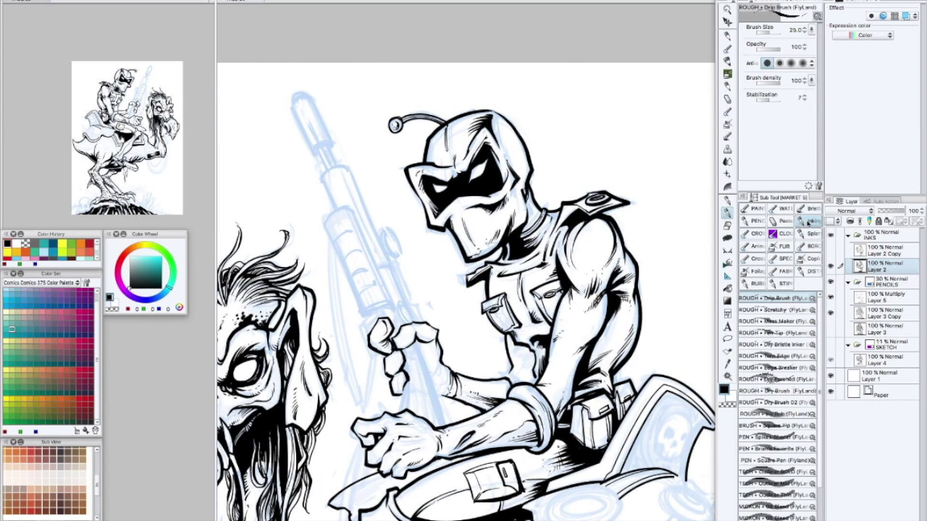
scroll(780, 406, down, 2)
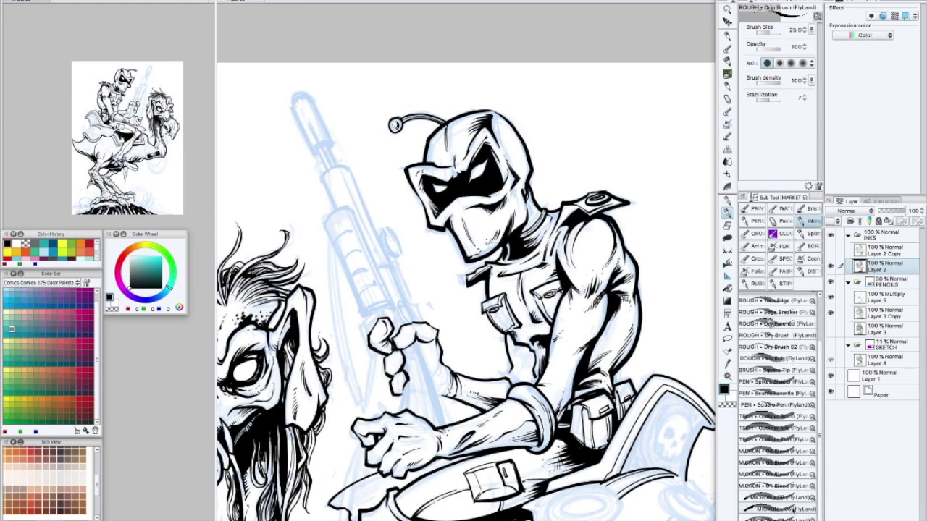
click(775, 509)
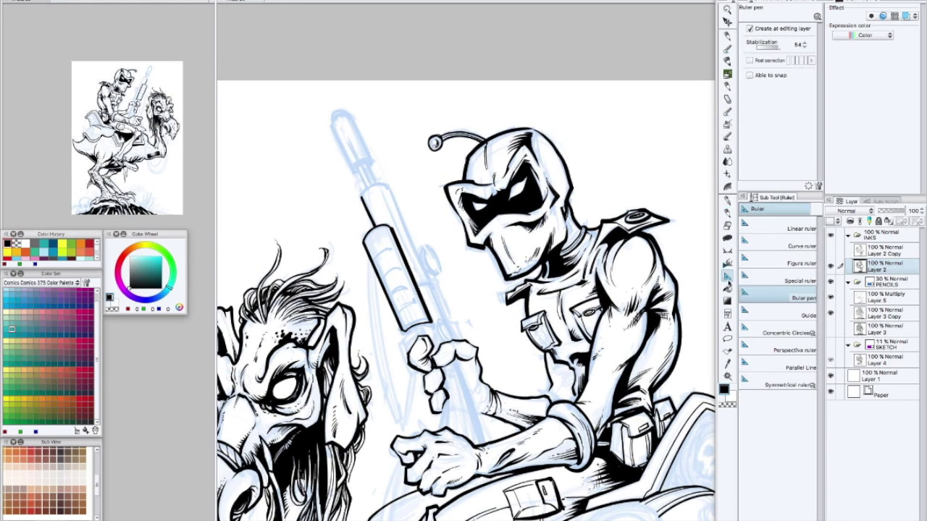
Place a guide ruler following the length of the rifle
click(726, 275)
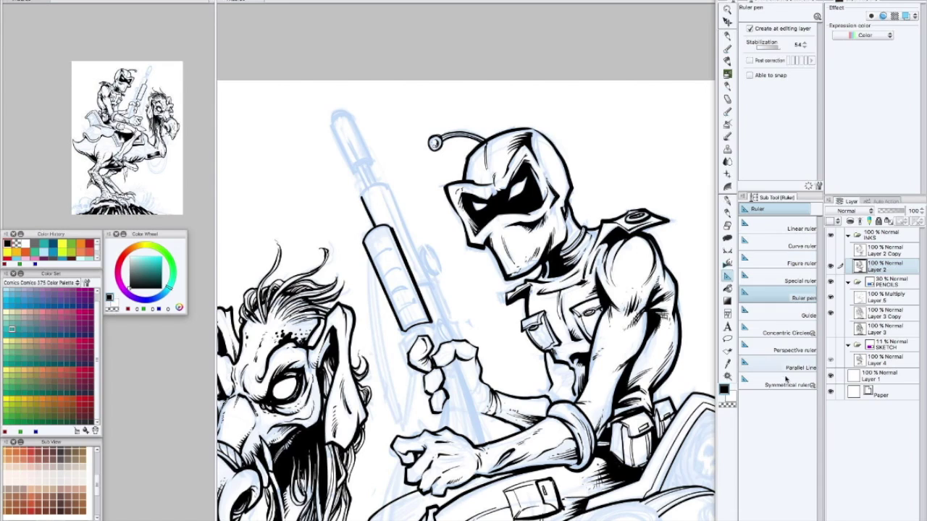
click(793, 349)
mouse_move(362, 239)
mouse_down()
mouse_move(387, 194)
mouse_move(380, 181)
mouse_move(433, 246)
mouse_up()
key(b)
Try drawing straight lines along and beside the rifle barrel, and undo them
drag(371, 145, 394, 199)
drag(326, 134, 366, 231)
drag(295, 132, 344, 243)
key(ctrl+z)
key(ctrl+z)
key(ctrl+z)
key(ctrl+z)
Align the guide with the rifle and ink the straight edges of its muzzle, barrel and body with MICRON 05 at size 25
drag(385, 181, 434, 274)
key(p)
mouse_move(330, 118)
mouse_down()
mouse_move(349, 158)
mouse_move(371, 162)
mouse_up()
drag(360, 198, 378, 226)
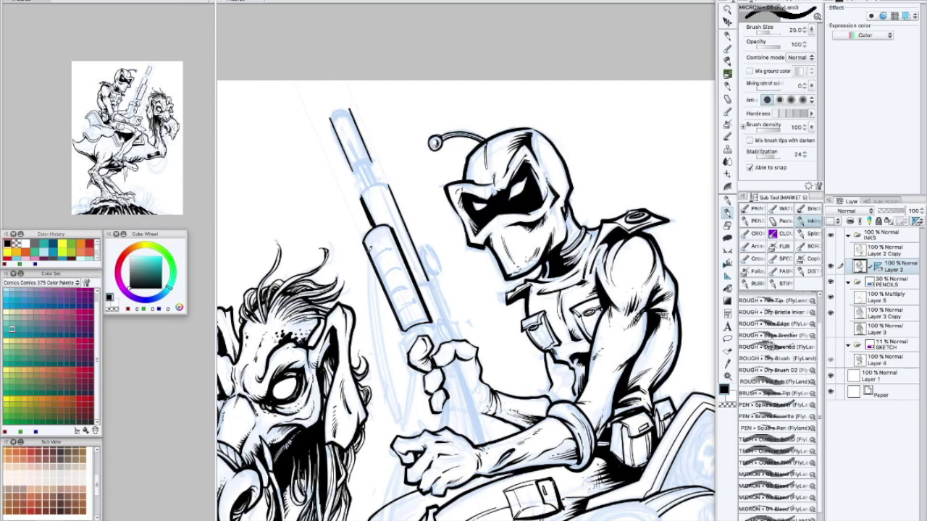
mouse_move(435, 289)
mouse_down()
mouse_move(430, 222)
mouse_move(485, 255)
mouse_move(459, 244)
mouse_move(471, 287)
mouse_up()
mouse_move(453, 240)
mouse_down()
mouse_move(478, 301)
mouse_move(479, 243)
mouse_up()
drag(467, 275, 483, 317)
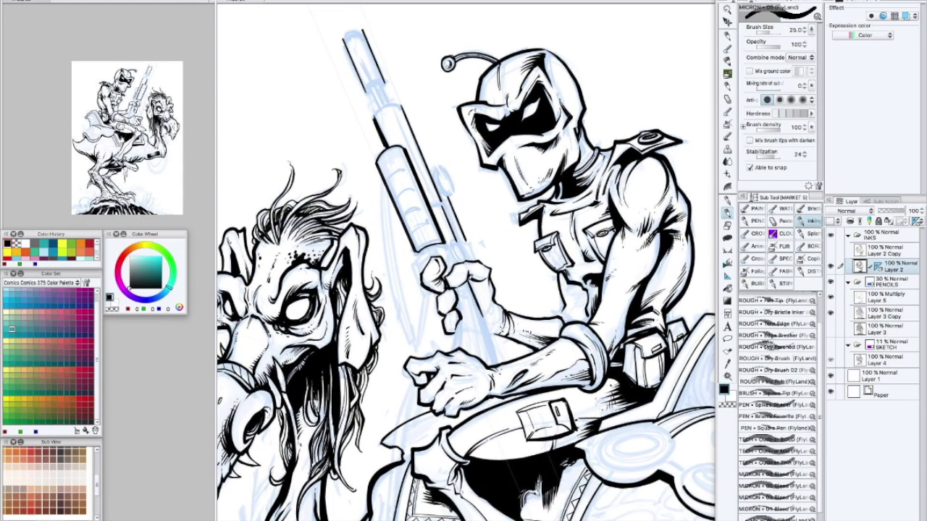
Ink the straight edges of the rifle stock below the raised hand and the short lines in front of the fingers
drag(478, 253, 497, 273)
mouse_move(426, 269)
mouse_down()
mouse_move(452, 330)
mouse_move(454, 314)
mouse_move(436, 320)
mouse_up()
drag(495, 292, 498, 258)
drag(424, 259, 436, 293)
drag(517, 276, 519, 338)
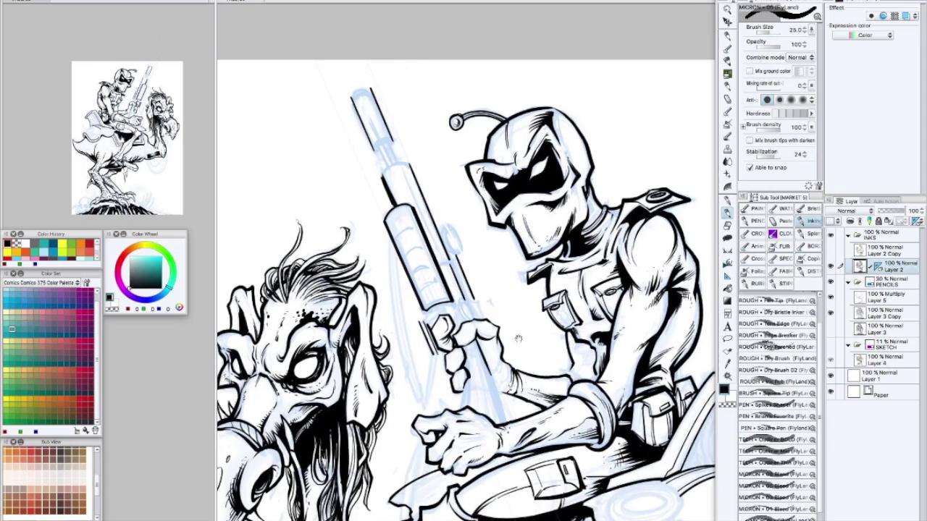
scroll(519, 338, down, 3)
scroll(430, 190, up, 3)
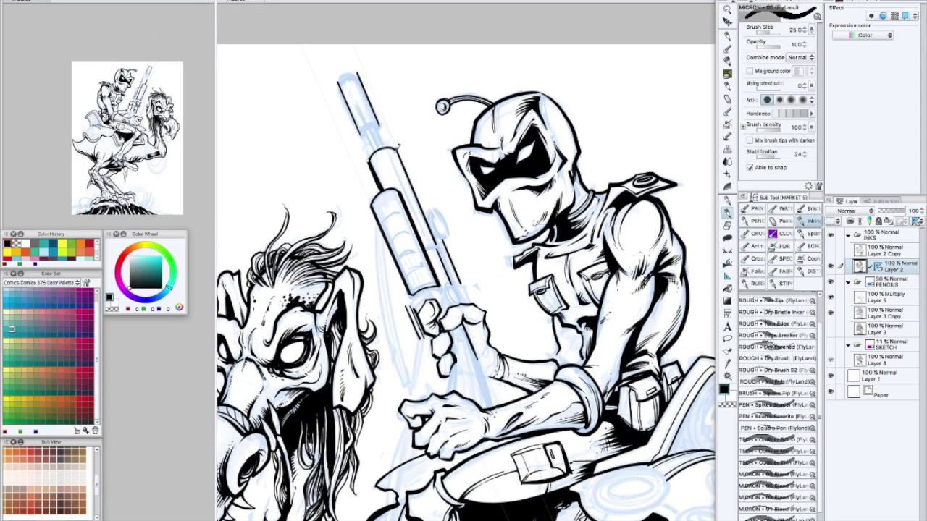
Ink the rounded ends of the barrel and muzzle and the narrow tube joining them, reducing the brush size to 20
drag(382, 146, 407, 181)
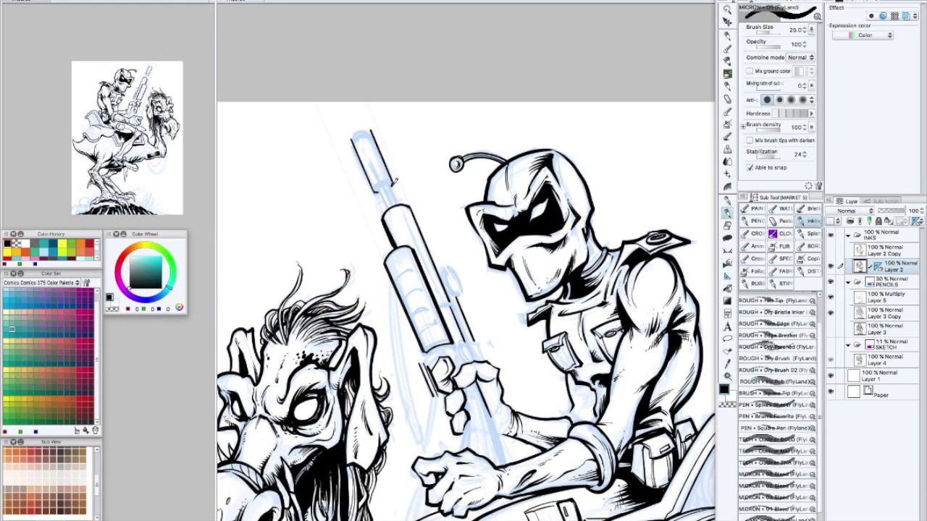
drag(410, 146, 409, 105)
key(bracketleft)
drag(422, 140, 414, 163)
key(bracketright)
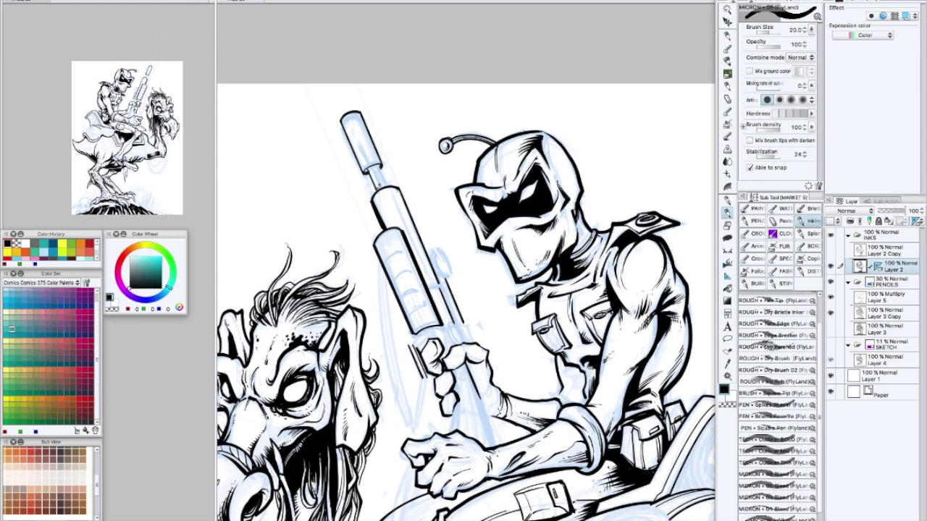
mouse_move(383, 169)
mouse_down()
mouse_move(390, 182)
mouse_move(428, 167)
mouse_up()
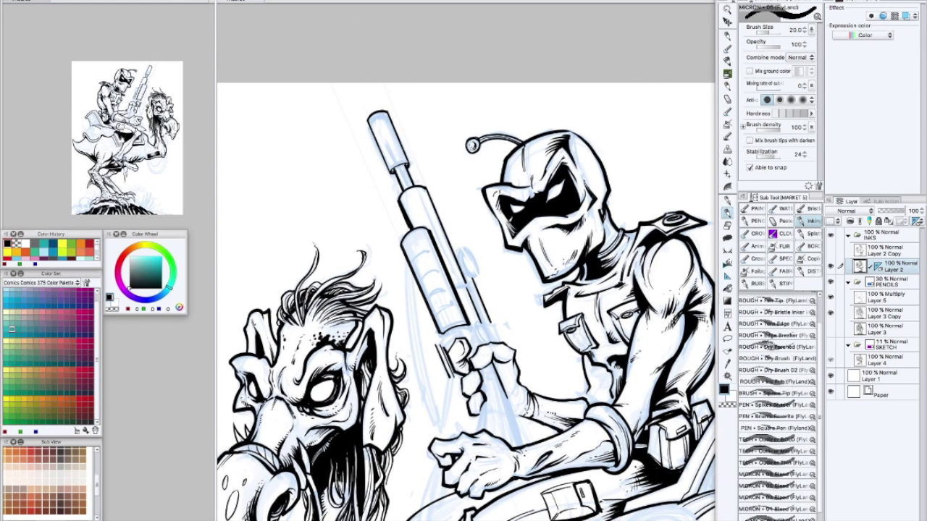
Add finer detail lines to the barrel joint and the rail along the rifle's body with the brush at size 17.5
key(bracketleft)
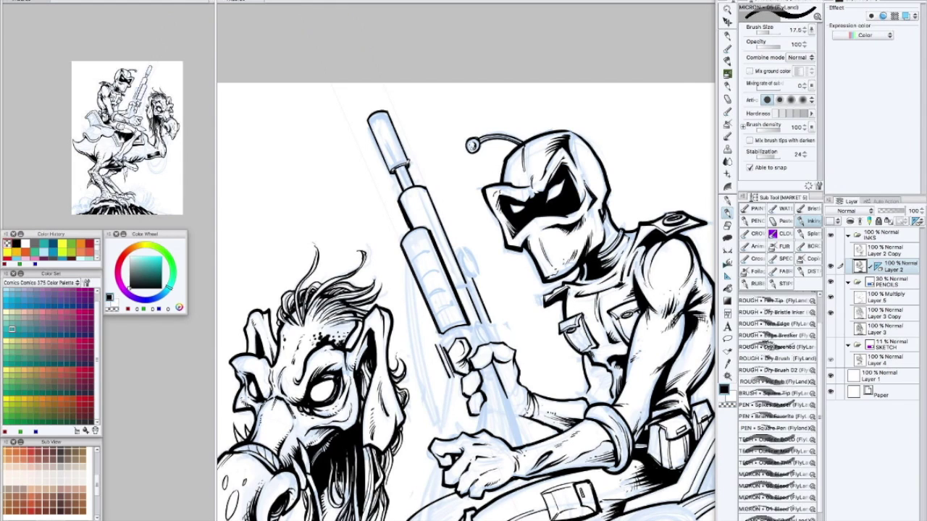
drag(399, 164, 400, 167)
drag(487, 268, 425, 172)
Ink the small oval knob above the raised hand at size 12.5 and the bracket around the fingers at size 25
key(bracketright)
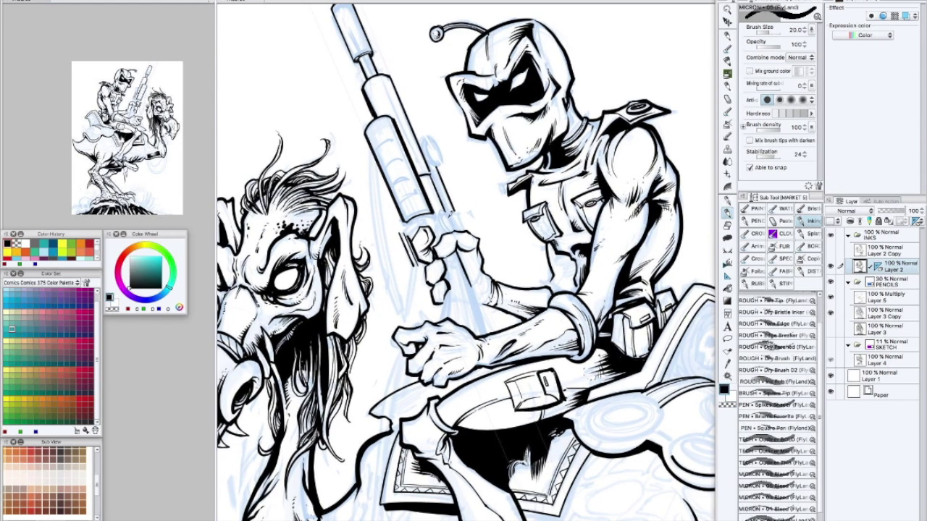
key(bracketleft)
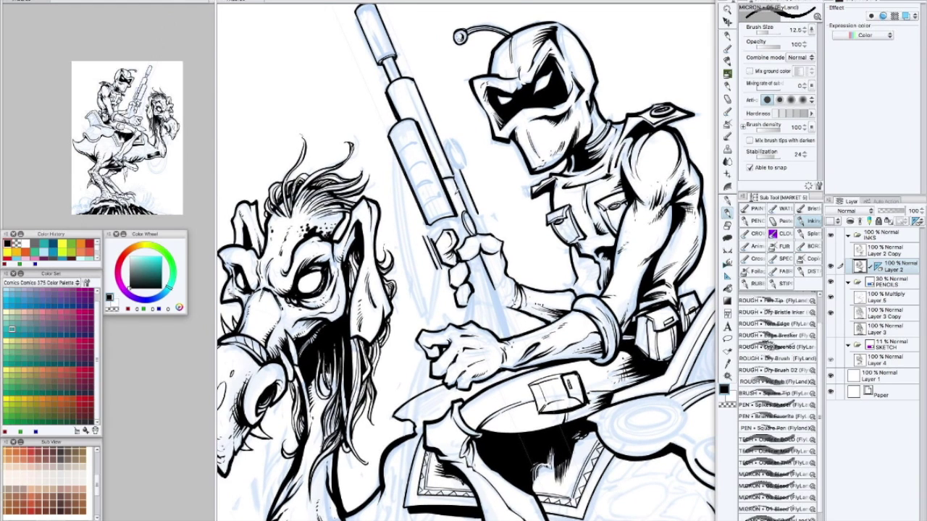
drag(451, 215, 474, 217)
key(bracketright)
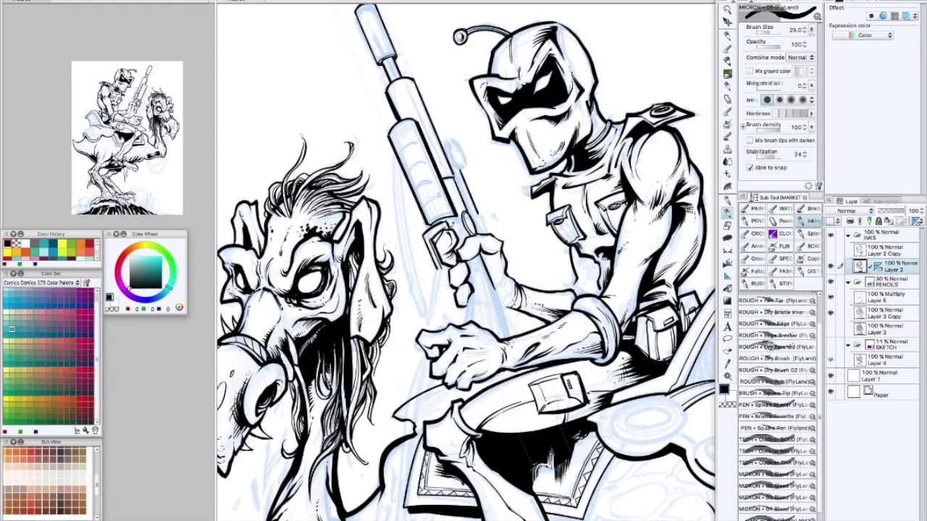
drag(447, 224, 425, 175)
Thicken the bracket and ink the heavy dark edge of the rifle stock between the rider's hands at brush size 30
key(bracketright)
key(bracketright)
drag(449, 210, 491, 297)
drag(463, 227, 488, 300)
key(bracketleft)
drag(499, 247, 501, 305)
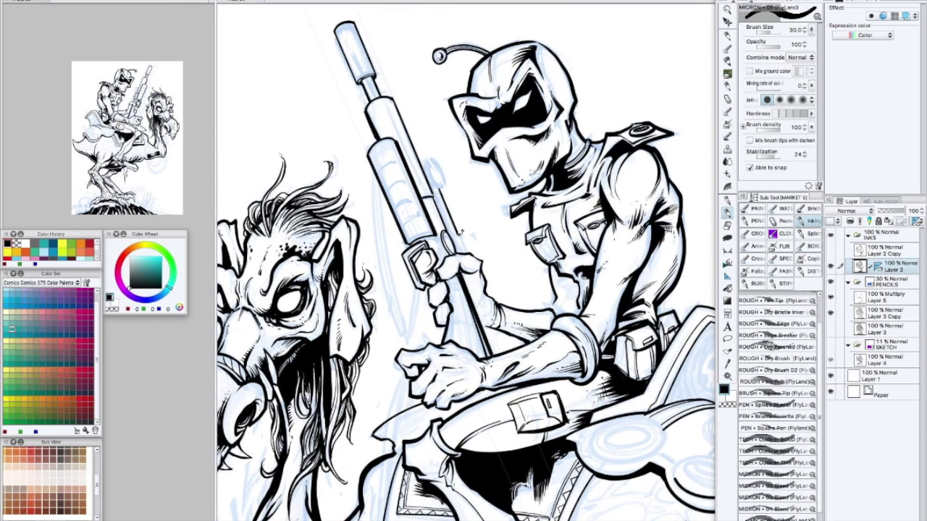
Ink the round double-outlined knob on the side of the rifle body, reducing the brush size to 20
mouse_move(429, 166)
mouse_down()
mouse_move(435, 185)
mouse_move(428, 155)
mouse_move(437, 183)
mouse_move(503, 213)
mouse_up()
key(bracketleft)
key(bracketleft)
scroll(498, 288, up, 5)
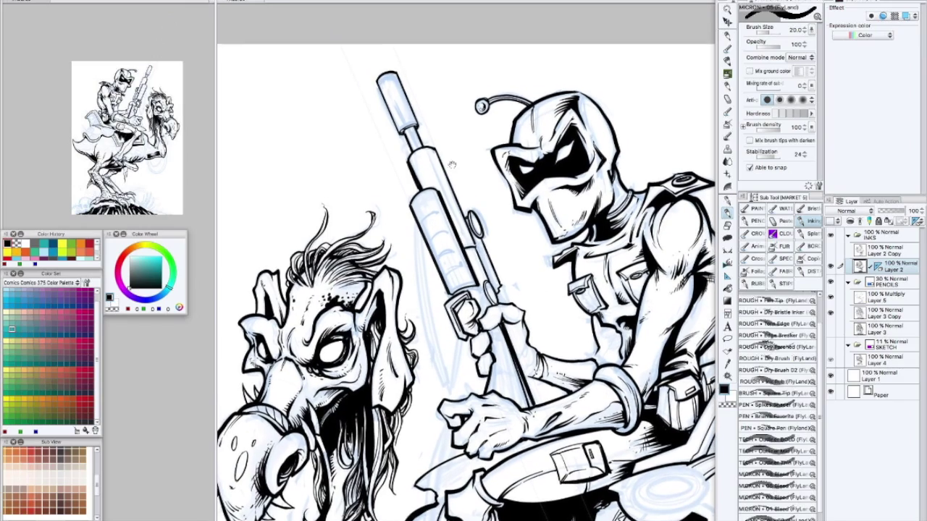
scroll(512, 223, down, 3)
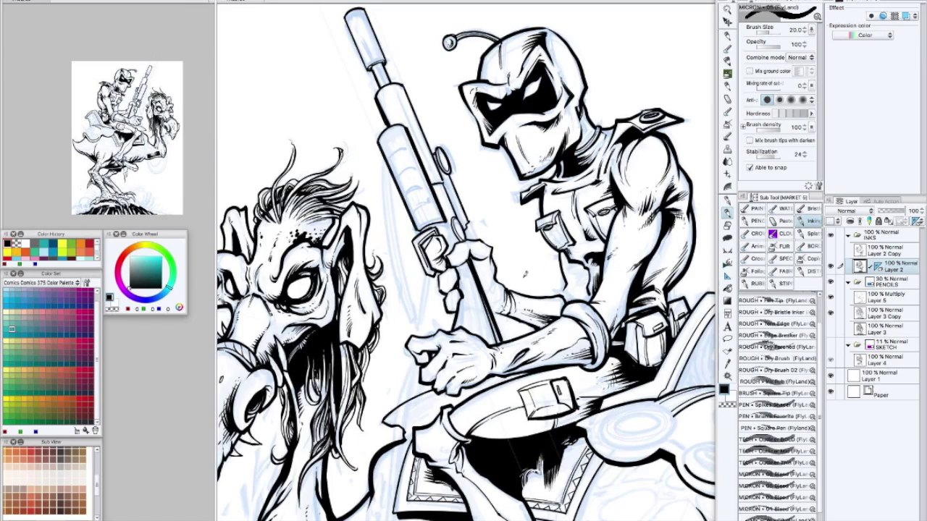
Ink the curved edges of the sling hanging from the rifle's handguard
drag(435, 217, 457, 204)
key(])
mouse_move(410, 139)
mouse_down()
mouse_move(402, 194)
mouse_move(432, 314)
mouse_up()
drag(418, 160, 446, 304)
key(bracketleft)
key(bracketleft)
key(bracketleft)
key(bracketleft)
scroll(433, 277, down, 2)
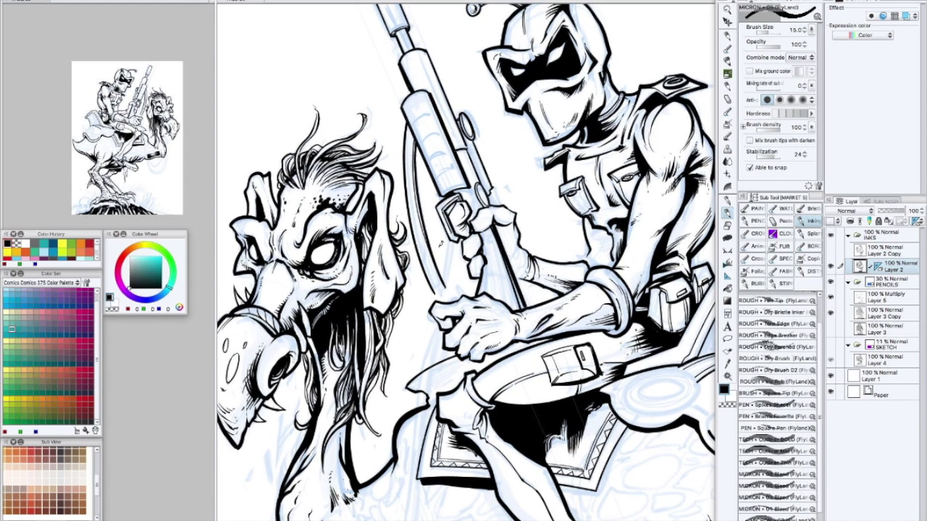
Finish inking the sling down to its lower end near the rider's front hand at brush size 15
key(bracketright)
key(bracketright)
key(bracketleft)
key(bracketleft)
key(super+minus)
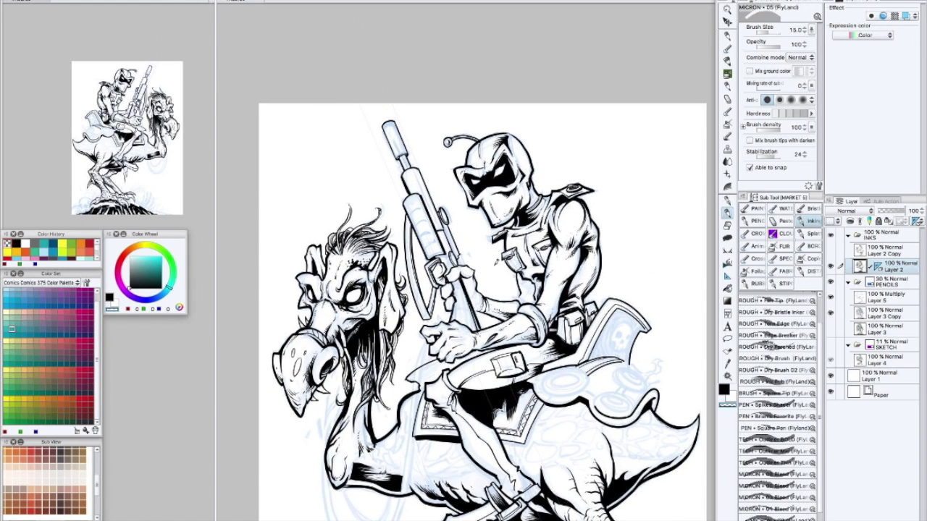
key(super+equal)
scroll(465, 262, down, 5)
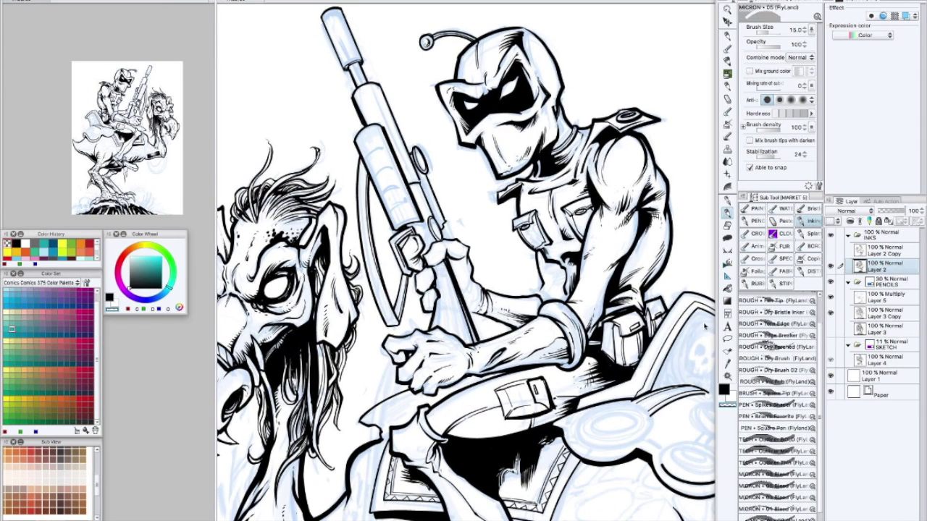
Ink black shading strokes along the rifle stock between the rider's hands with the BRUSH Expressive pen
key(super+equal)
key(p)
key(c)
drag(470, 227, 490, 287)
key(c)
scroll(465, 262, down, 2)
key(c)
drag(471, 220, 495, 291)
drag(471, 238, 481, 268)
drag(469, 242, 482, 287)
drag(469, 253, 479, 285)
drag(462, 247, 468, 265)
drag(462, 256, 469, 280)
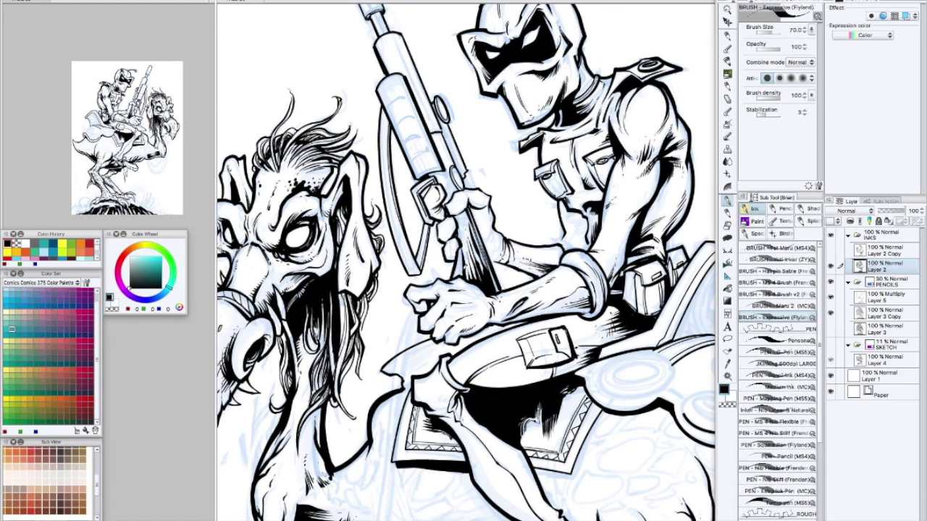
Build up the rifle stock's shading with more long grain-like strokes running along its length
drag(461, 238, 472, 271)
drag(463, 236, 478, 272)
drag(463, 220, 470, 259)
mouse_move(456, 210)
mouse_down()
mouse_move(466, 233)
mouse_move(471, 216)
mouse_move(494, 288)
mouse_up()
drag(469, 248, 489, 290)
mouse_move(459, 219)
mouse_down()
mouse_move(469, 250)
mouse_move(485, 252)
mouse_up()
Ink the curved bands across the rifle's handguard with the BRUSH Expressive pen at size 70
key(ctrl+minus)
key(ctrl+plus)
mouse_move(526, 229)
mouse_down()
mouse_move(494, 230)
mouse_move(504, 308)
mouse_up()
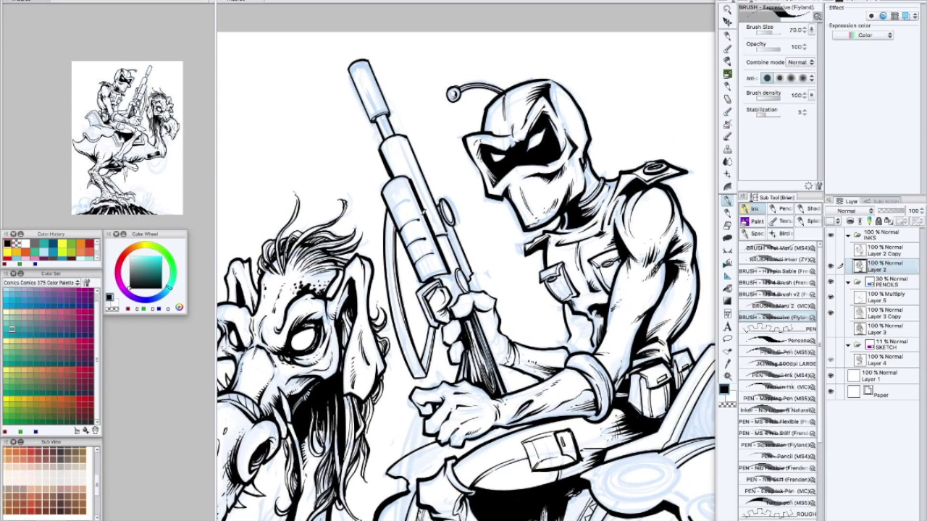
drag(430, 142, 428, 136)
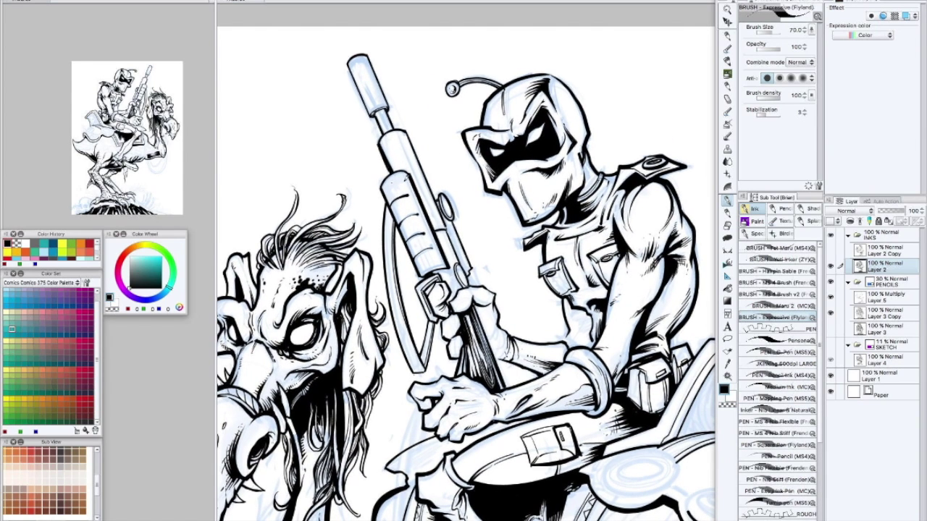
Ink black shading along the rifle's barrel with the BRUSH Expressive pen, reducing the brush size to 60 and 50
drag(406, 166, 410, 187)
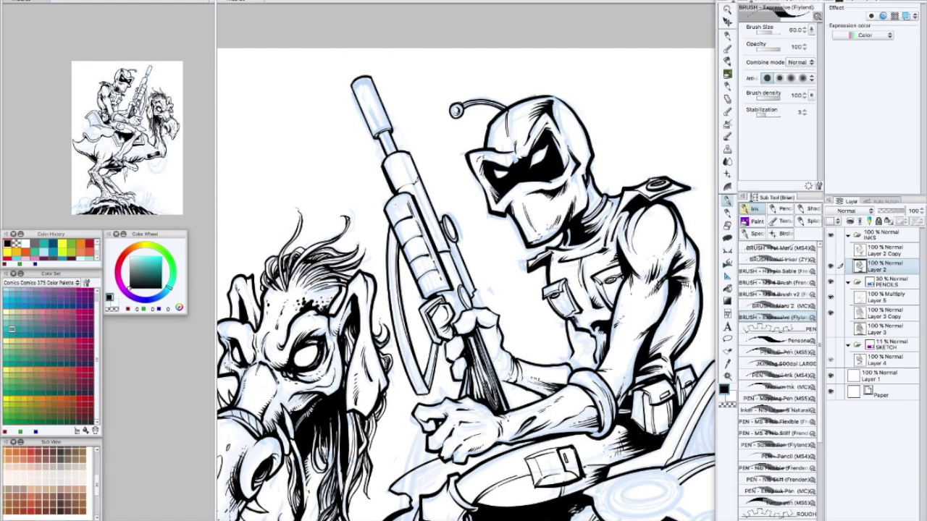
mouse_move(402, 155)
mouse_down()
mouse_move(442, 251)
mouse_move(401, 152)
mouse_move(428, 219)
mouse_up()
drag(414, 117, 416, 114)
drag(416, 218, 420, 247)
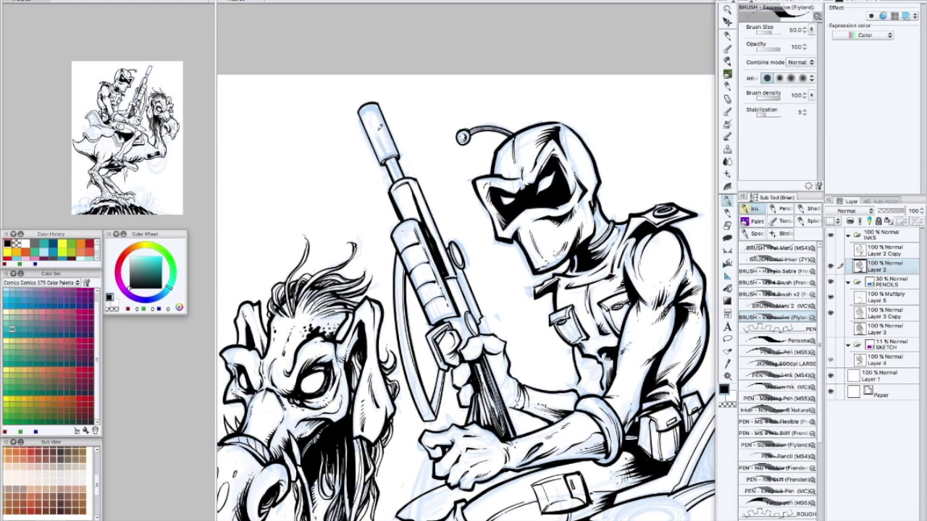
Ink shadow lines on the rifle's suppressor and detail lines around the side knobs at brush size 45, undoing the last two strokes
drag(375, 102, 394, 154)
drag(384, 125, 393, 155)
drag(387, 157, 394, 163)
mouse_move(463, 290)
mouse_down()
mouse_move(427, 221)
mouse_move(430, 262)
mouse_up()
drag(425, 257, 433, 273)
drag(442, 240, 446, 246)
drag(464, 289, 473, 287)
mouse_move(452, 221)
mouse_down()
mouse_move(451, 251)
mouse_move(446, 242)
mouse_up()
key(super+z)
key(super+z)
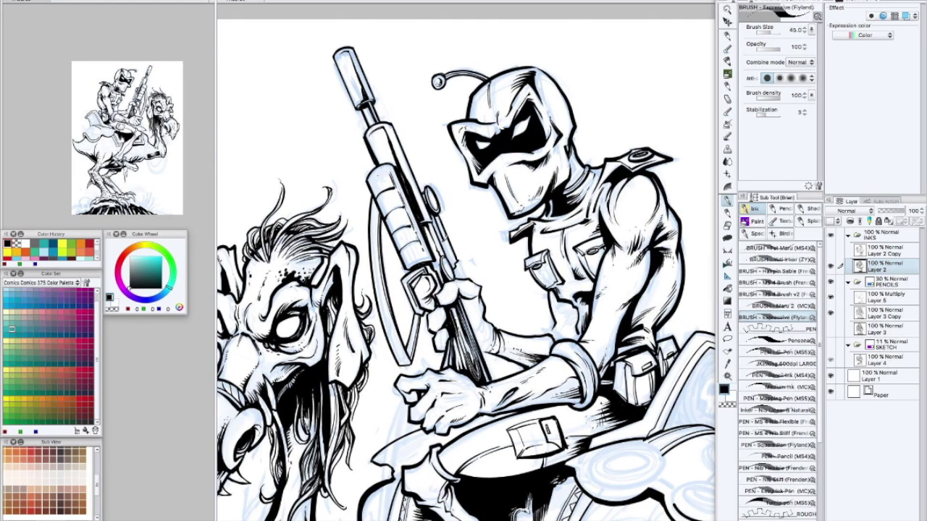
Ink the small lug details on the suppressor's tip and side and the catch beside the barrel at brush size 45
key(super+minus)
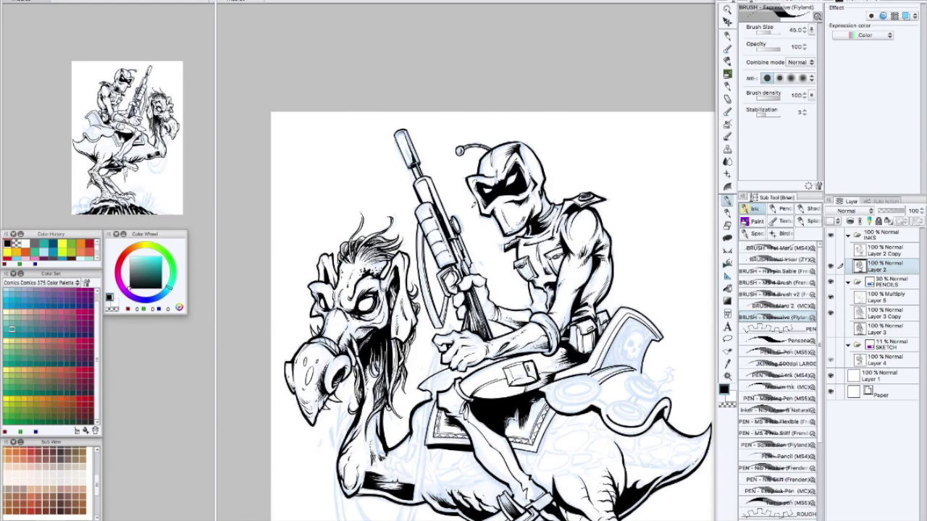
key(super+plus)
scroll(487, 247, down, 1)
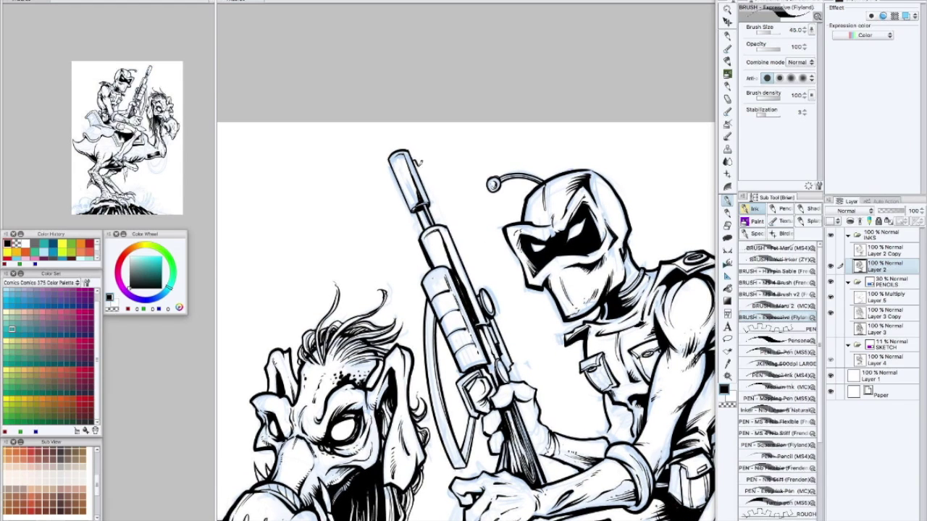
scroll(427, 244, down, 2)
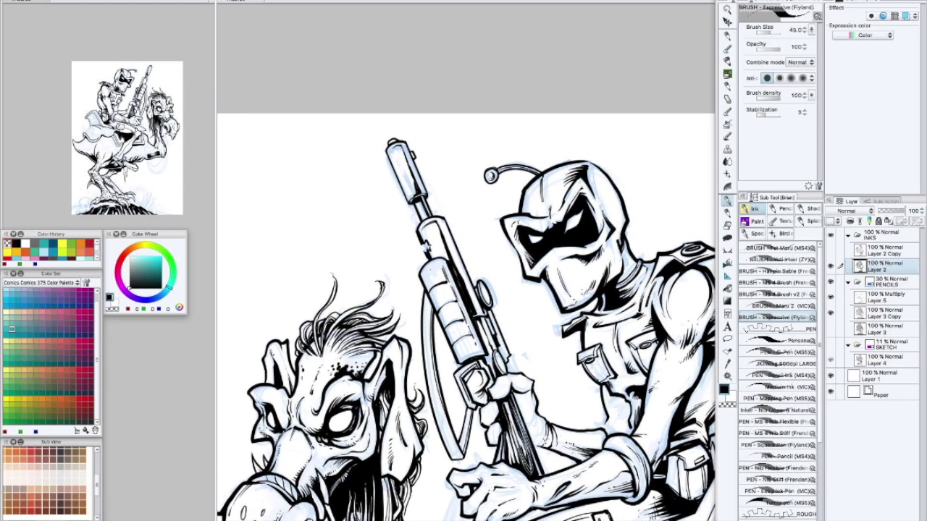
drag(417, 236, 424, 252)
scroll(453, 199, down, 1)
scroll(447, 178, down, 2)
scroll(448, 178, up, 1)
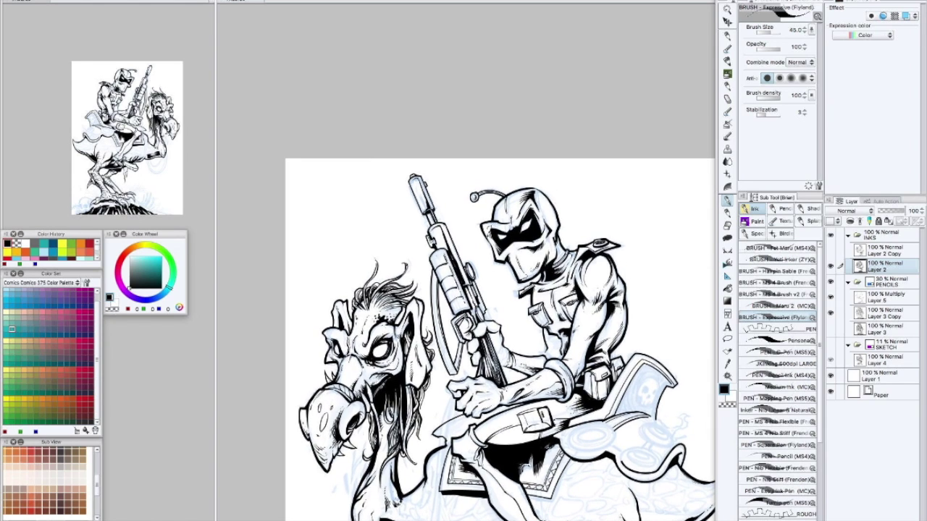
Lasso the suppressor's shaded side and choose the STIPPLING Micron 01 brush at size 300
scroll(396, 216, up, 2)
key(m)
scroll(396, 216, up, 1)
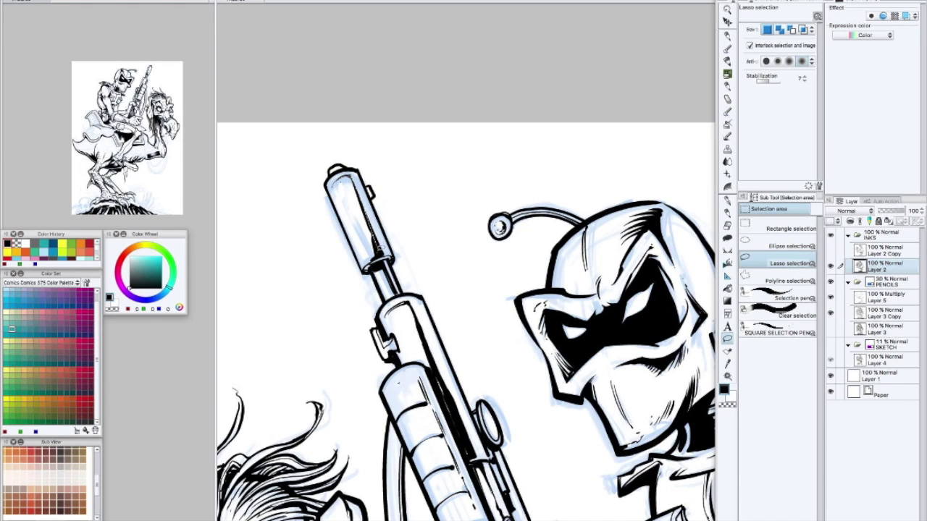
key(p)
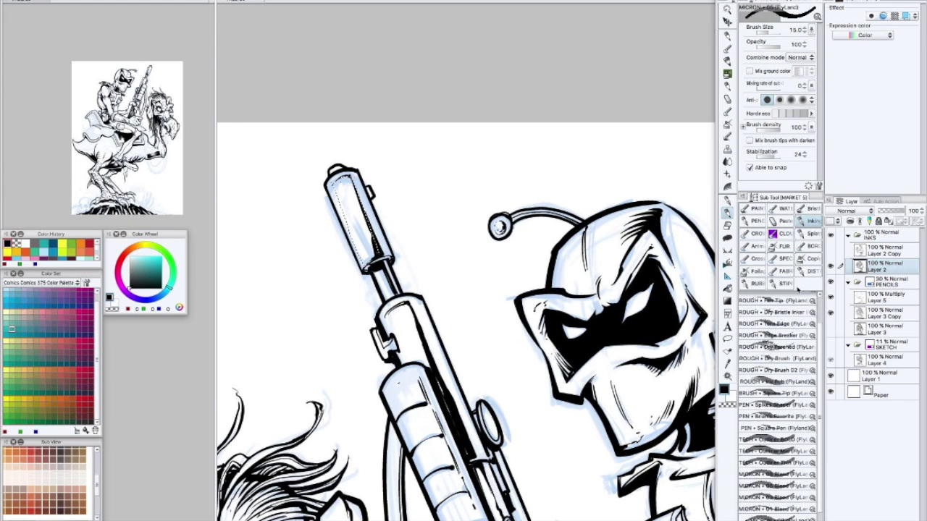
click(810, 231)
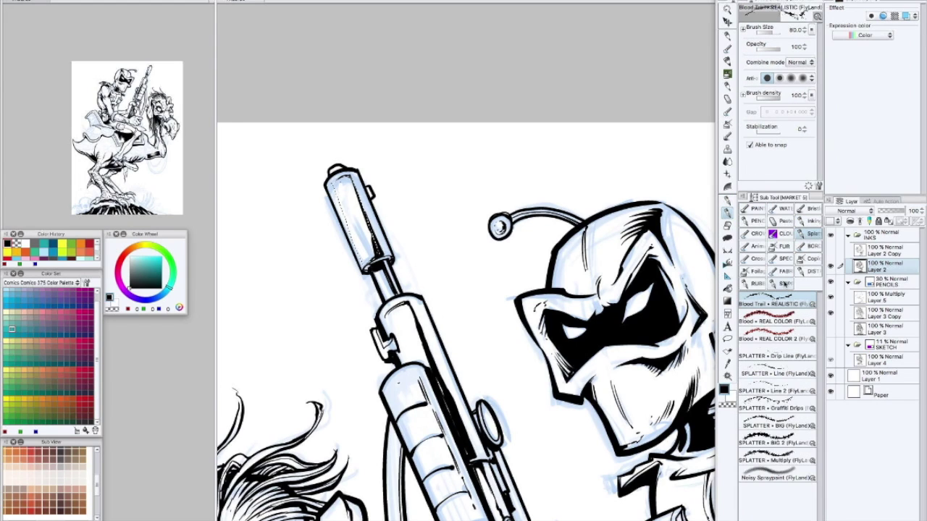
click(783, 284)
click(771, 356)
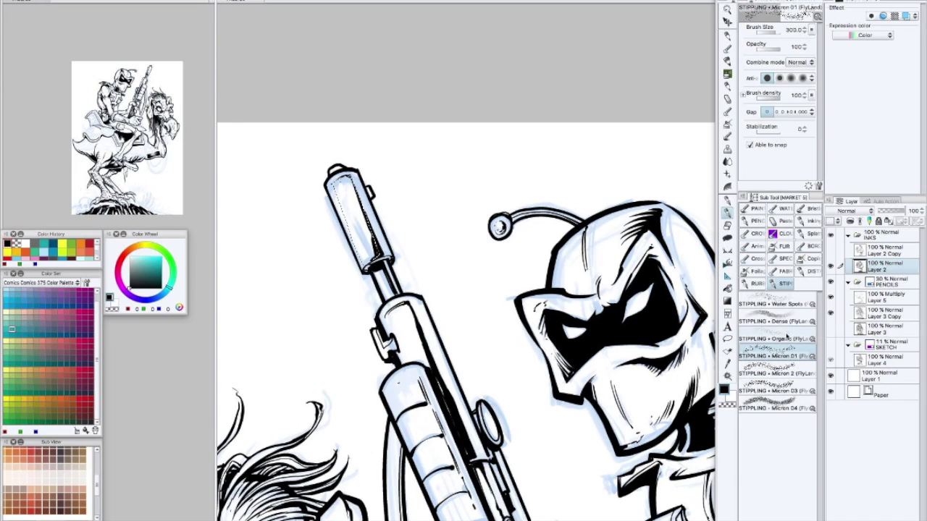
Stipple the selected suppressor area, undoing the first passes and redoing it as a dark-to-light gradient
mouse_move(371, 239)
mouse_down()
mouse_move(348, 203)
mouse_move(368, 181)
mouse_up()
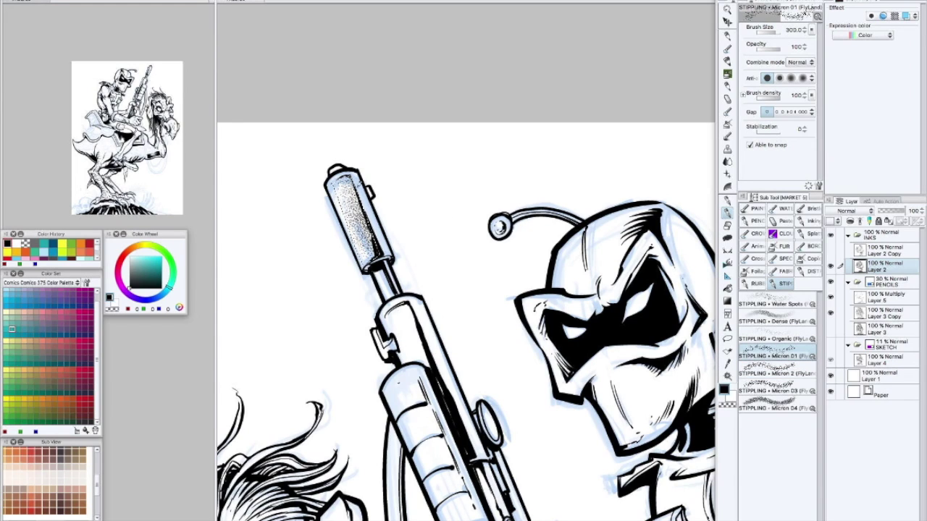
key(ctrl+z)
key(ctrl+z)
mouse_move(368, 224)
mouse_down()
mouse_move(353, 190)
mouse_move(369, 254)
mouse_up()
Darken the thin barrel section between the suppressor and the wider barrel housing
drag(422, 236, 407, 129)
key(m)
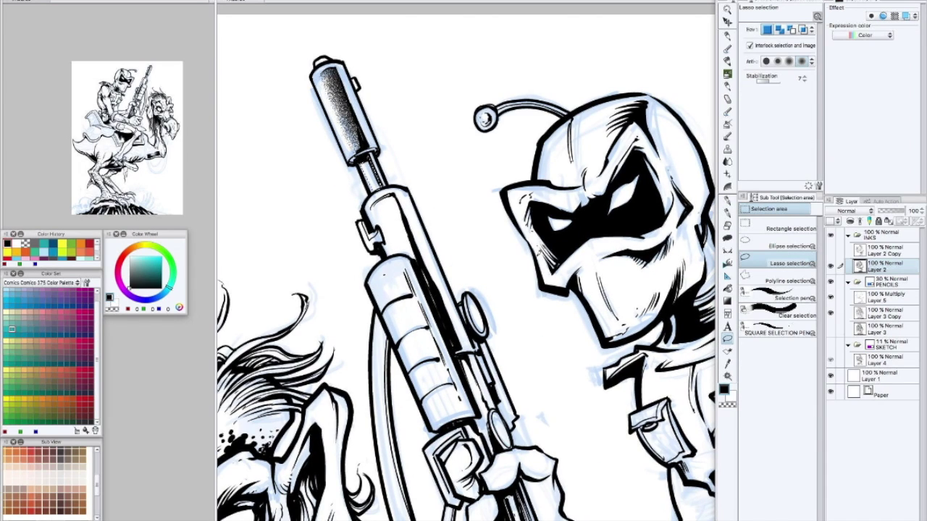
key(b)
key(b)
key(b)
drag(440, 186, 428, 128)
Lasso the shaded side of the barrel housing above the handguard and stipple it with STIPPLING Micron 01
key(m)
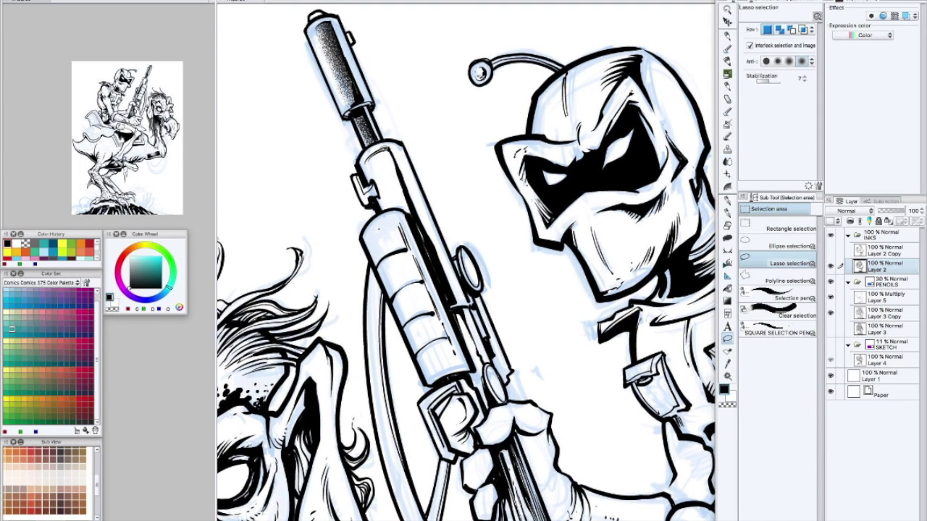
mouse_move(373, 166)
mouse_down()
mouse_move(392, 206)
mouse_move(420, 217)
mouse_move(422, 239)
mouse_move(382, 174)
mouse_move(397, 196)
mouse_move(391, 181)
mouse_up()
key(b)
click(727, 212)
key(m)
scroll(427, 148, down, 3)
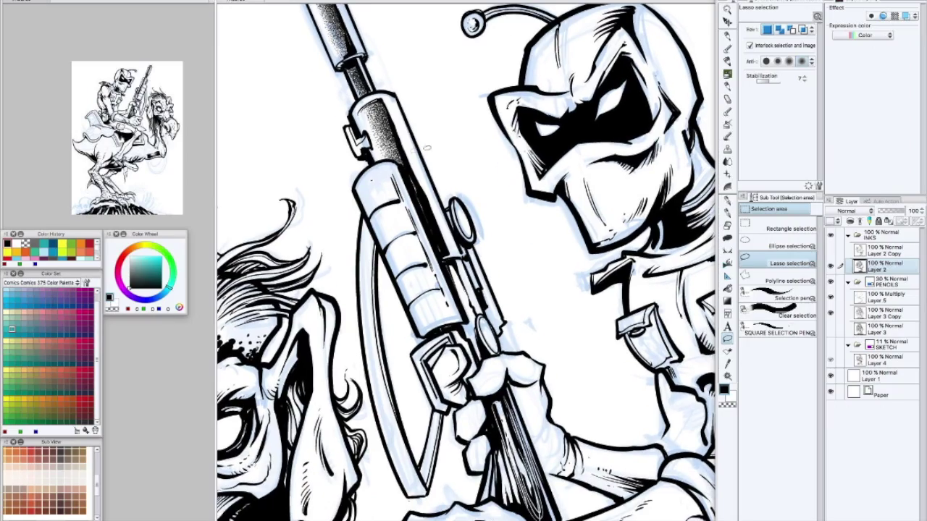
Lasso the banded handguard's shaded side and the two round side knobs, stipple them with STIPPLING Micron 01, and clear the selection
scroll(471, 193, down, 5)
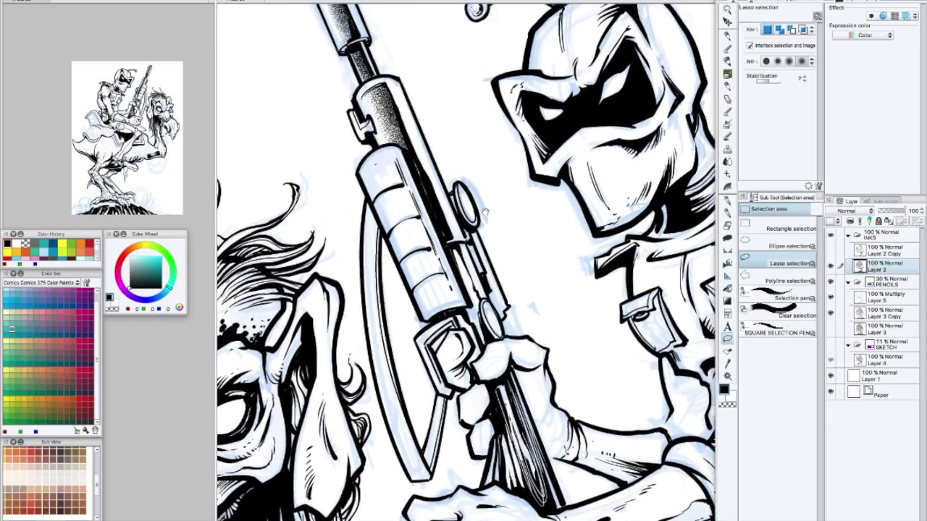
scroll(487, 190, up, 4)
scroll(488, 190, up, 2)
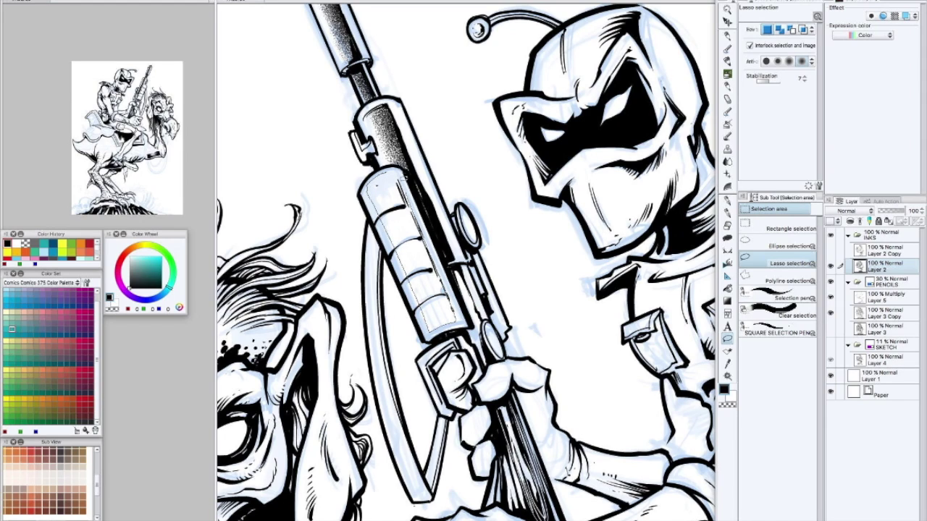
click(727, 212)
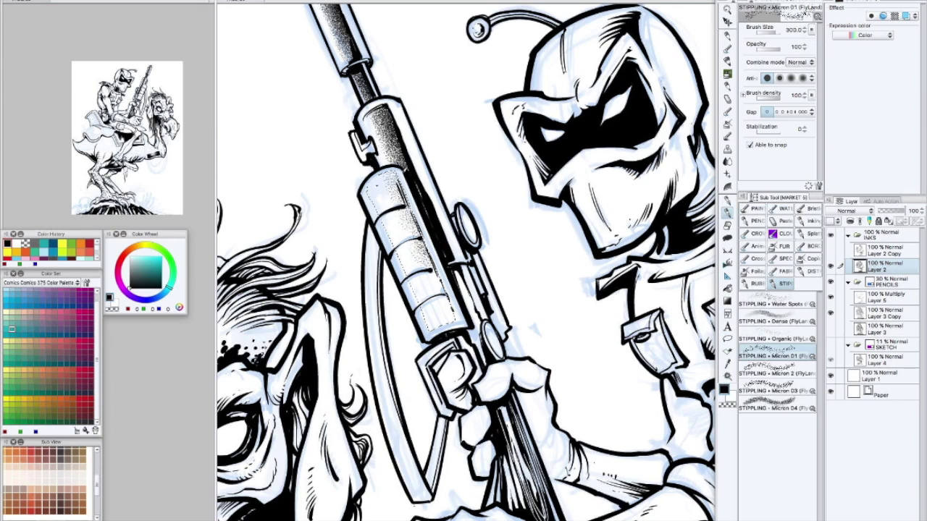
key(m)
key(ctrl+d)
scroll(524, 266, down, 2)
scroll(524, 265, up, 2)
drag(524, 266, 469, 244)
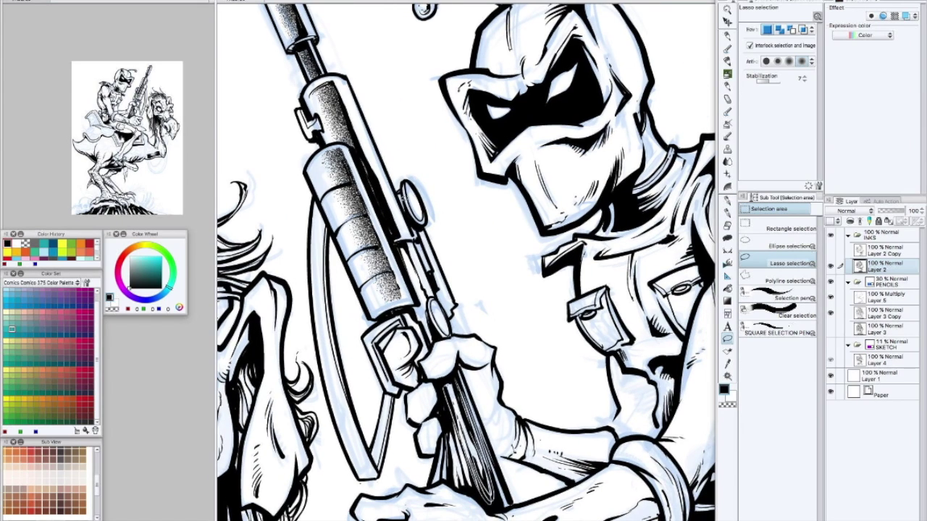
key(p)
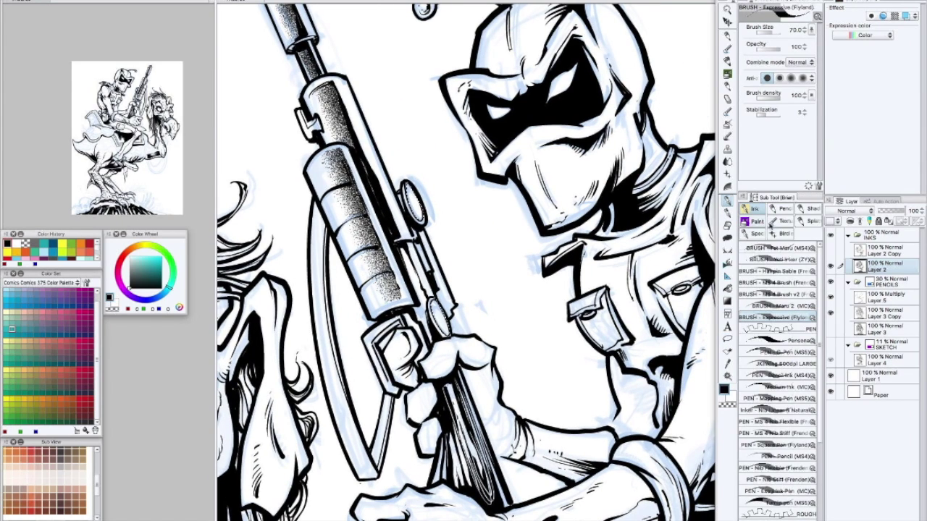
key(m)
Look over the drawing from the rifle down to the creature's feet and the saddle flap for areas still to ink
scroll(472, 237, down, 5)
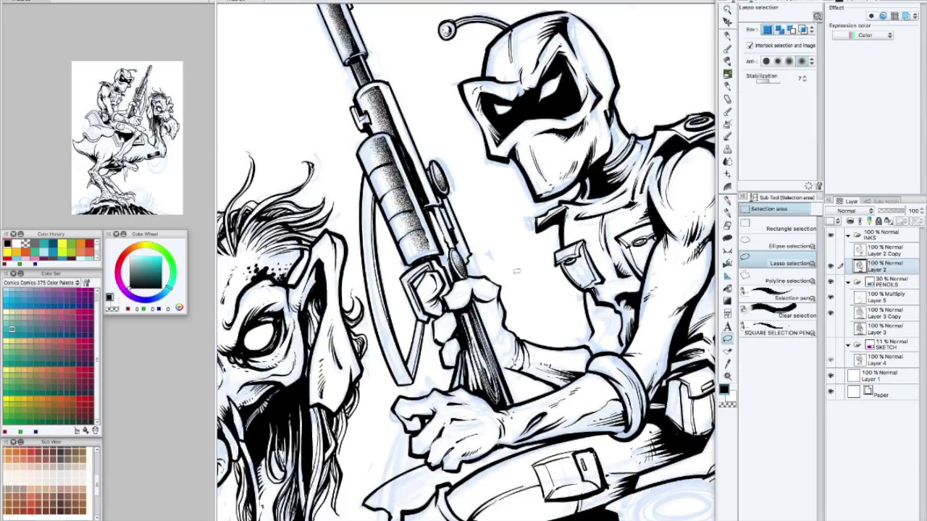
scroll(555, 295, up, 5)
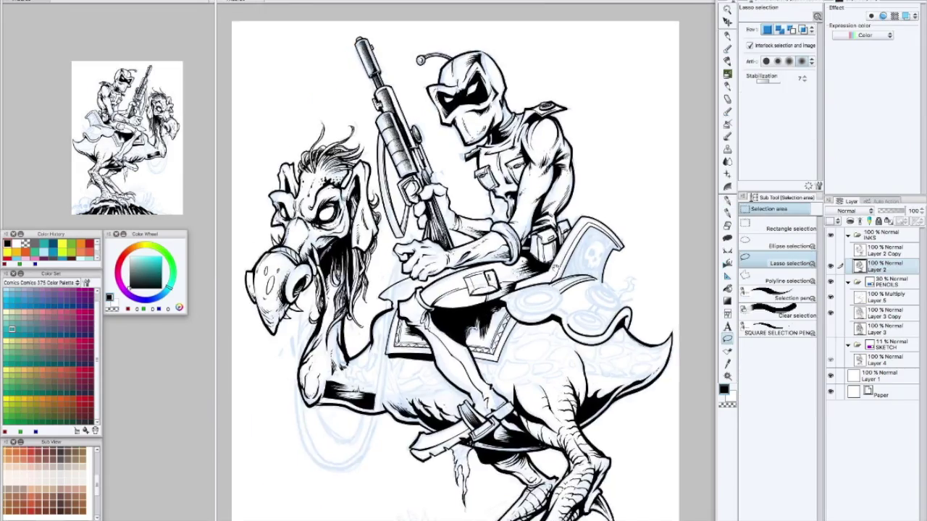
drag(556, 296, 554, 312)
scroll(493, 190, up, 3)
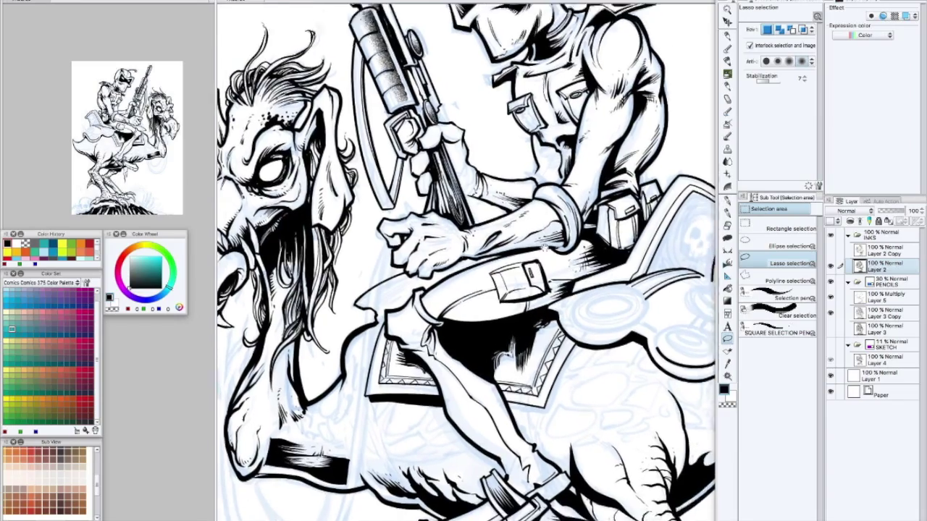
key(b)
key(m)
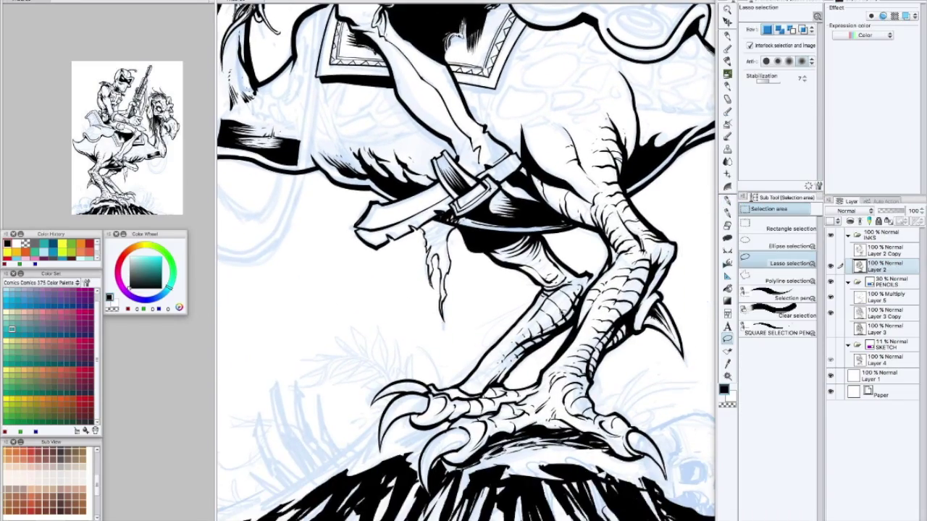
scroll(505, 301, down, 4)
scroll(505, 301, up, 3)
drag(504, 301, 467, 363)
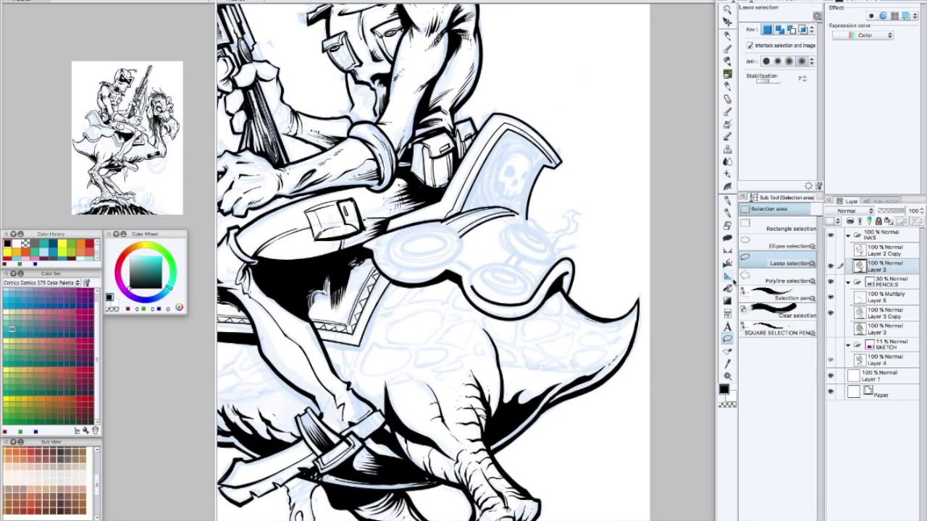
Switch to the Figure ruler with the ellipse shape, drawn from its center
key(u)
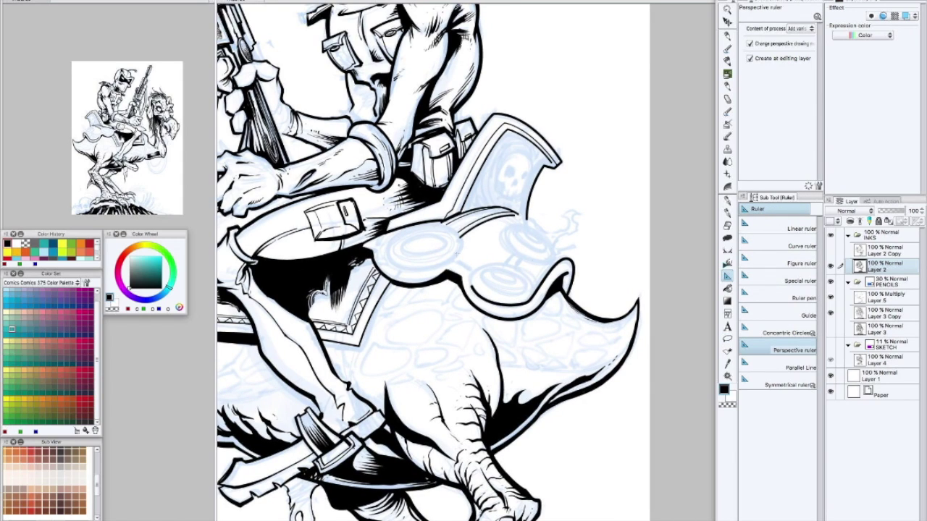
key(comma)
key(comma)
key(comma)
key(comma)
key(comma)
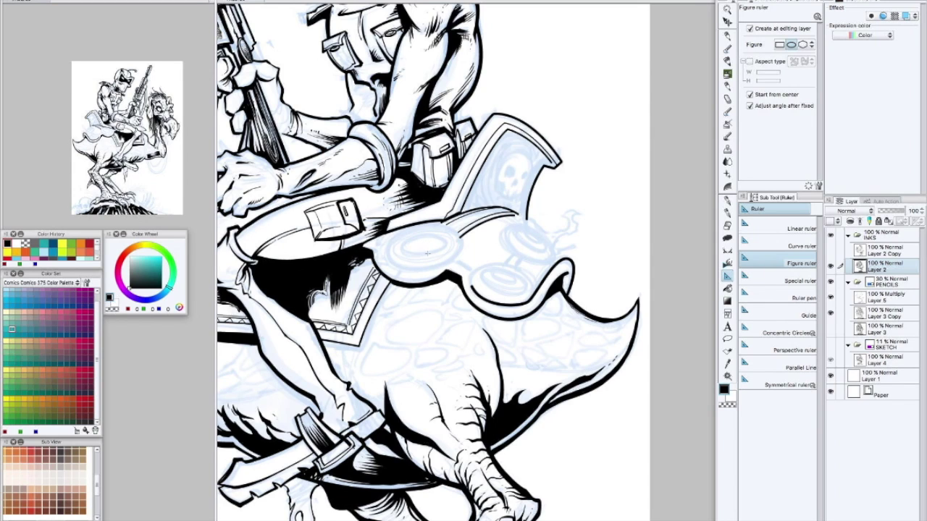
Try to place an elliptical ruler over the oval disc nearest the rider on the saddle flap
scroll(427, 253, up, 2)
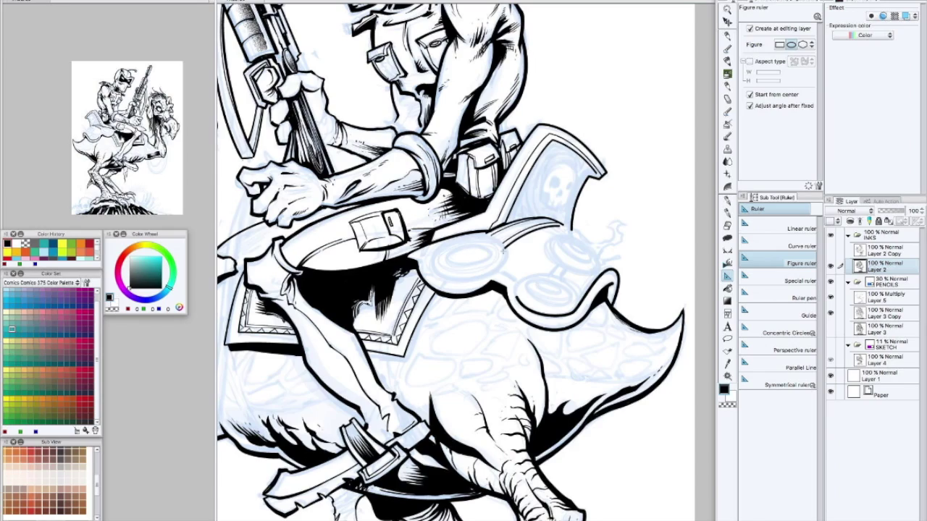
scroll(500, 301, down, 2)
scroll(507, 293, up, 3)
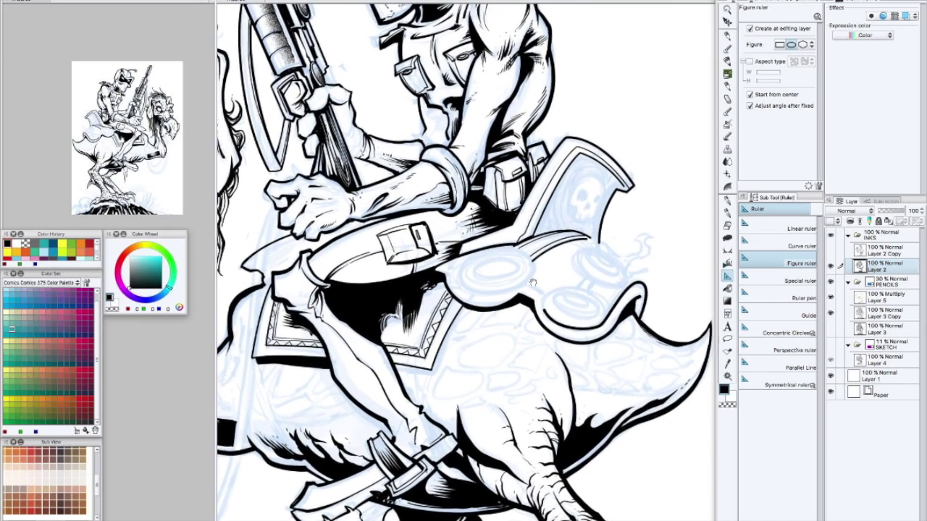
drag(488, 268, 525, 288)
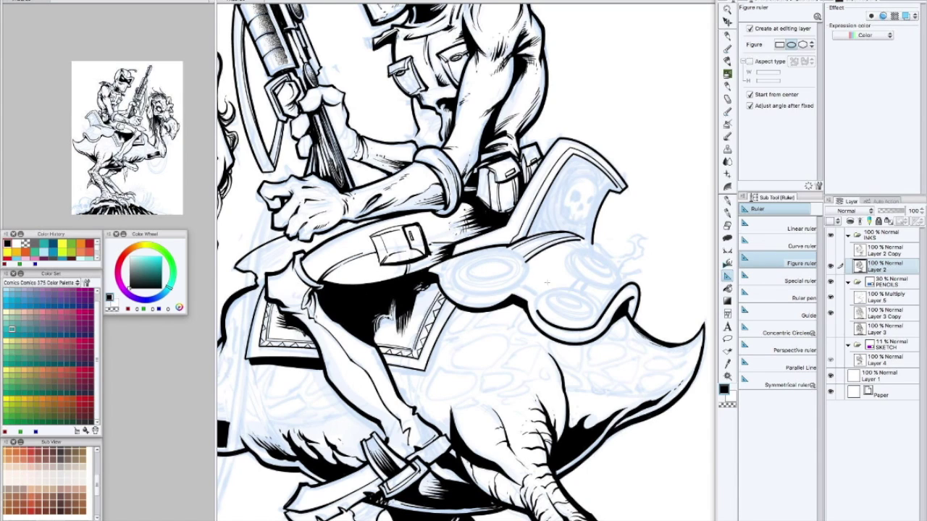
scroll(560, 288, up, 2)
scroll(463, 260, left, 3)
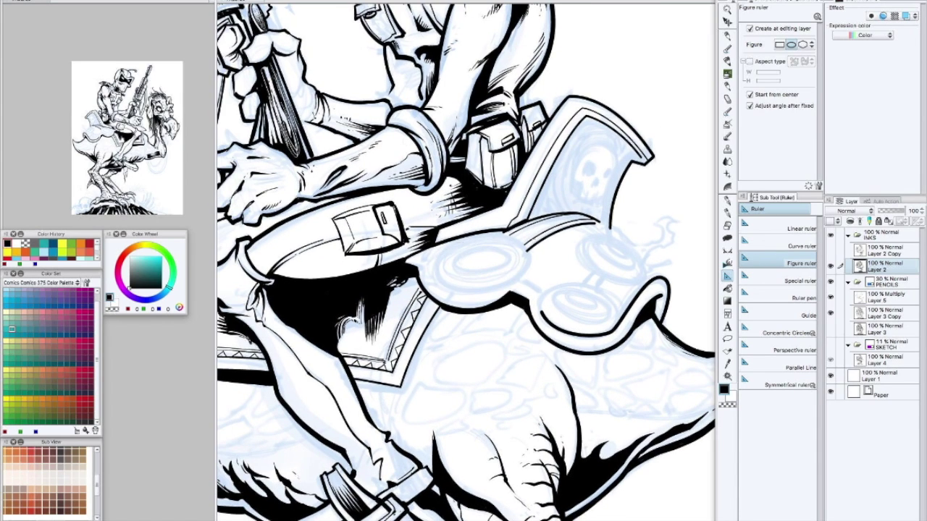
key(b)
key(u)
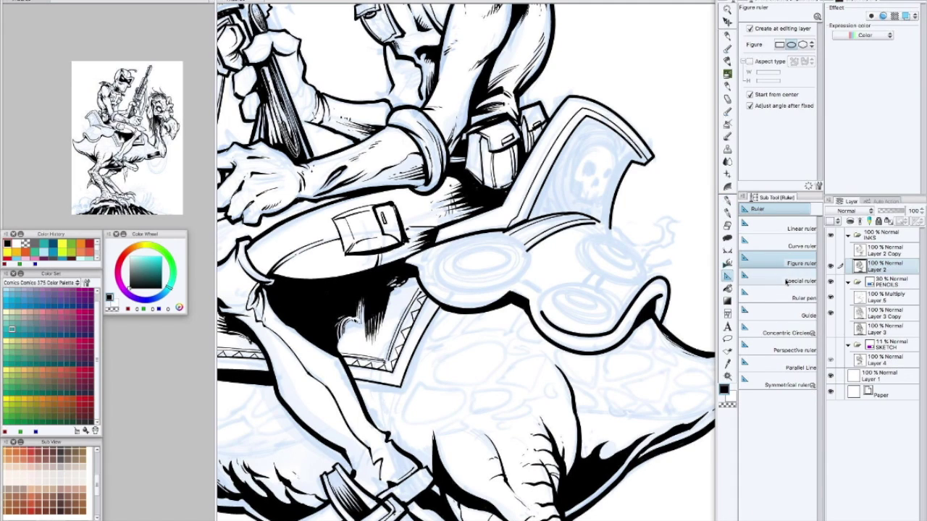
key(ctrl+z)
Fit an elliptical ruler to the oval disc nearest the rider and ink its outer and inner rings with BRUSH Expressive at size 70
drag(478, 266, 528, 294)
click(528, 291)
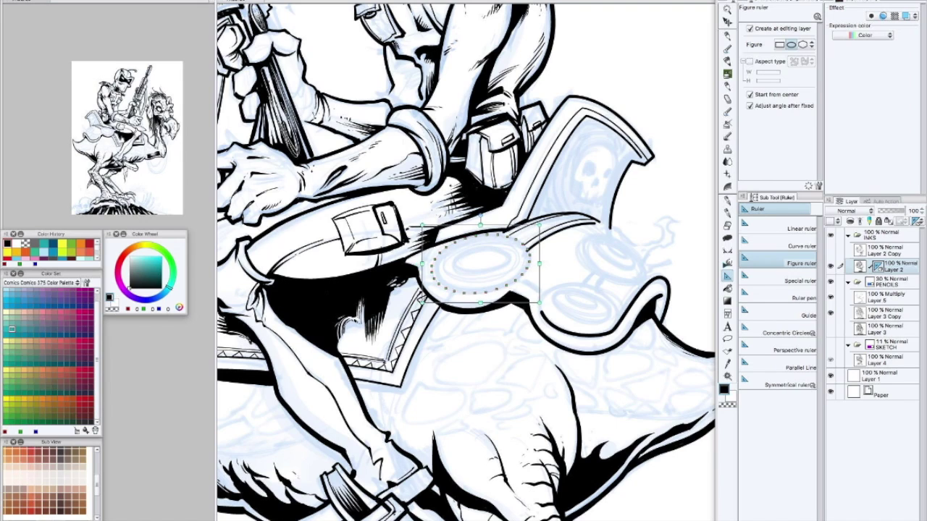
key(b)
mouse_move(470, 236)
mouse_down()
mouse_move(529, 279)
mouse_move(475, 235)
mouse_up()
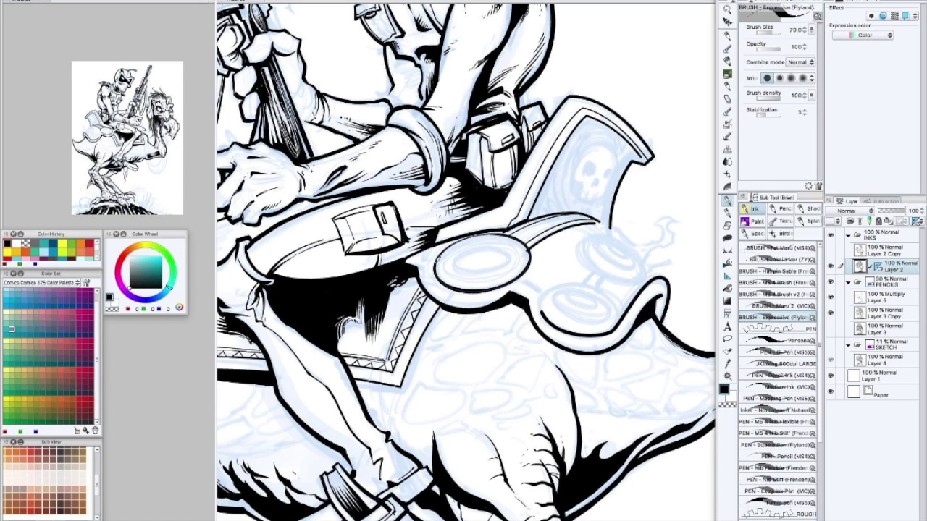
scroll(466, 262, right, 2)
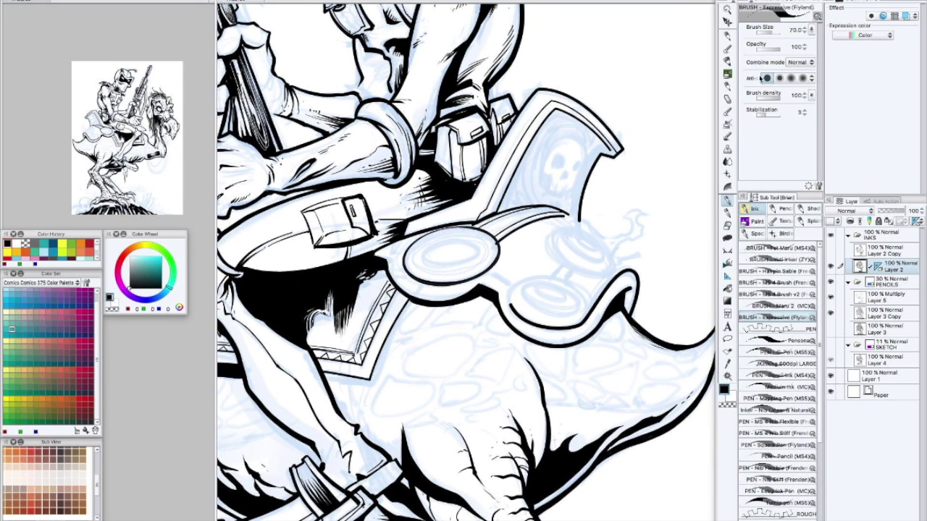
Shrink the elliptical ruler inside the disc nearest the rider and ink its next inner ring with BRUSH Expressive at size 70
scroll(465, 262, right, 3)
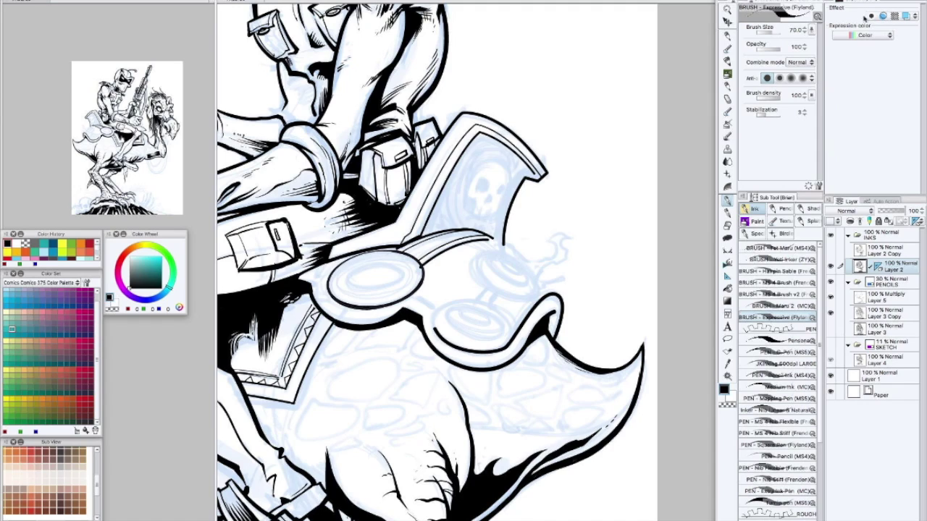
click(728, 275)
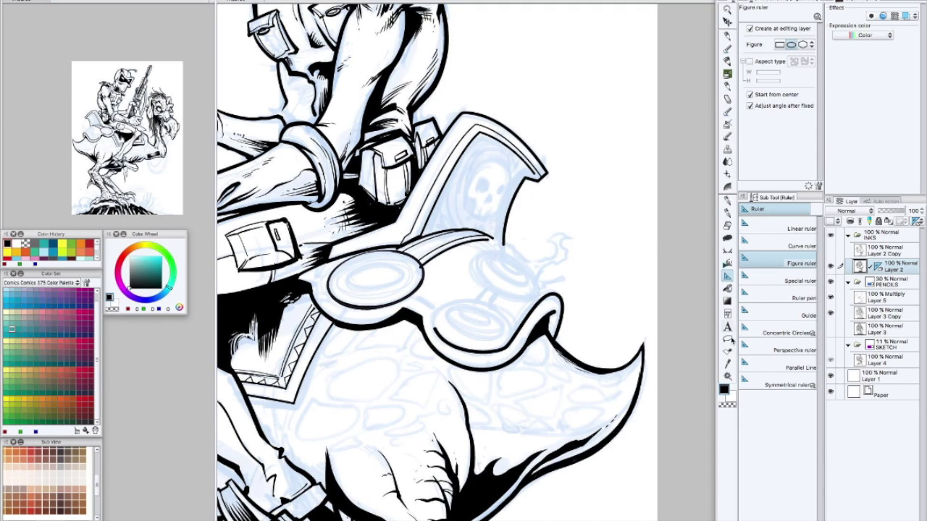
click(728, 351)
click(423, 271)
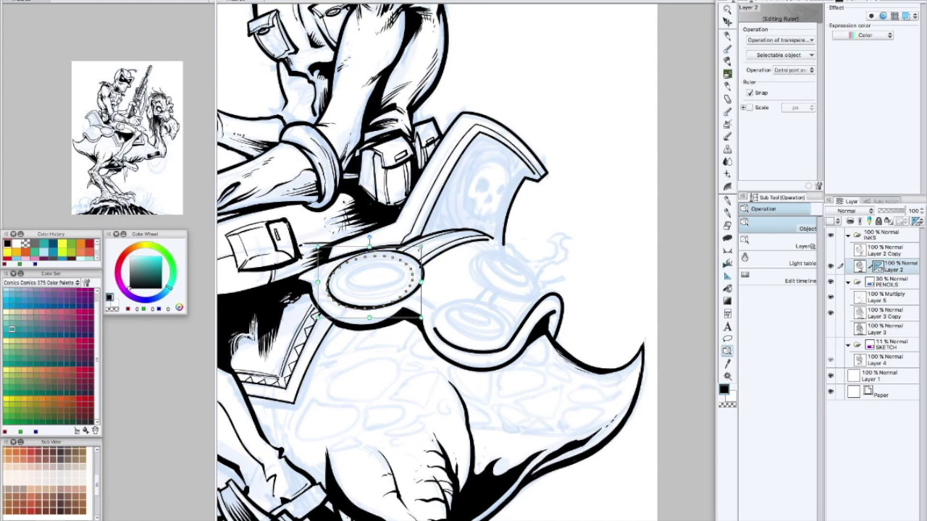
drag(318, 317, 331, 306)
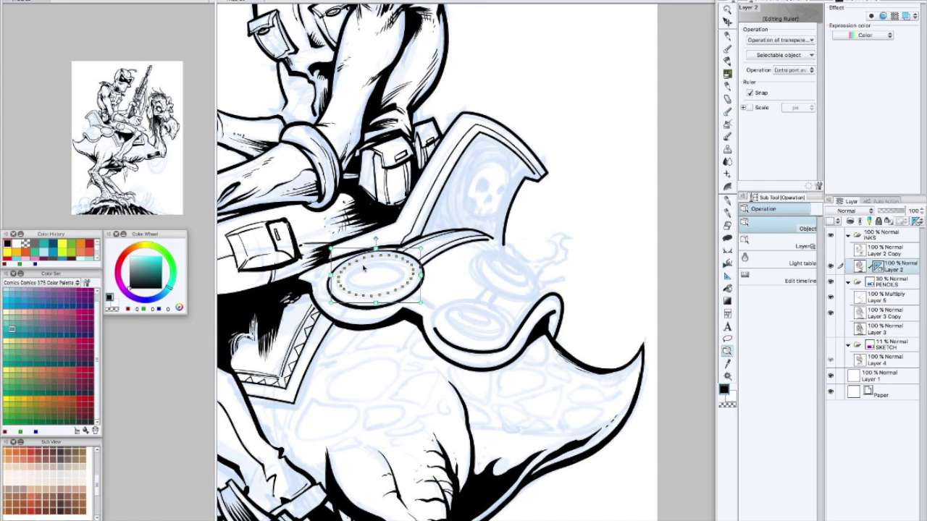
key(b)
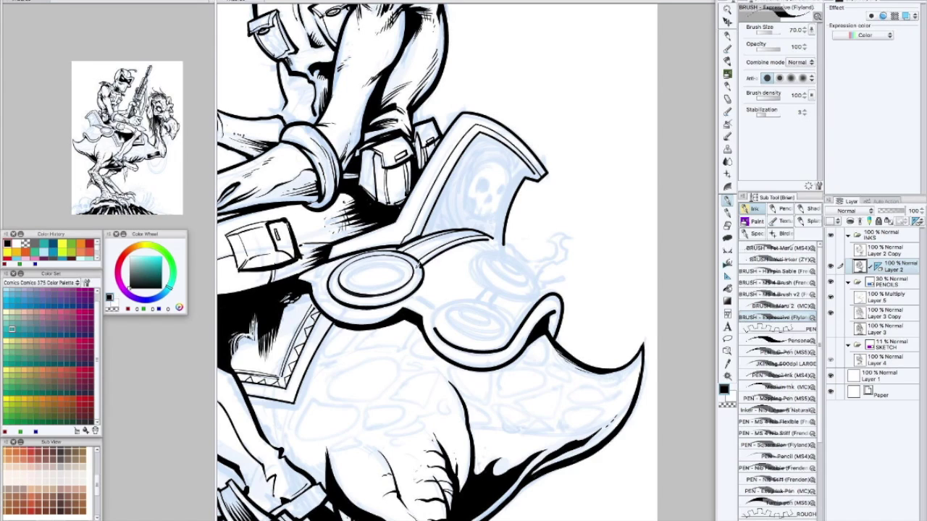
mouse_move(427, 265)
mouse_down()
mouse_move(362, 275)
mouse_move(410, 254)
mouse_move(406, 280)
mouse_up()
drag(455, 259, 464, 254)
Fit an elliptical ruler to the lower disc on the saddle flap and ink its outer and inner rings
drag(458, 289, 517, 314)
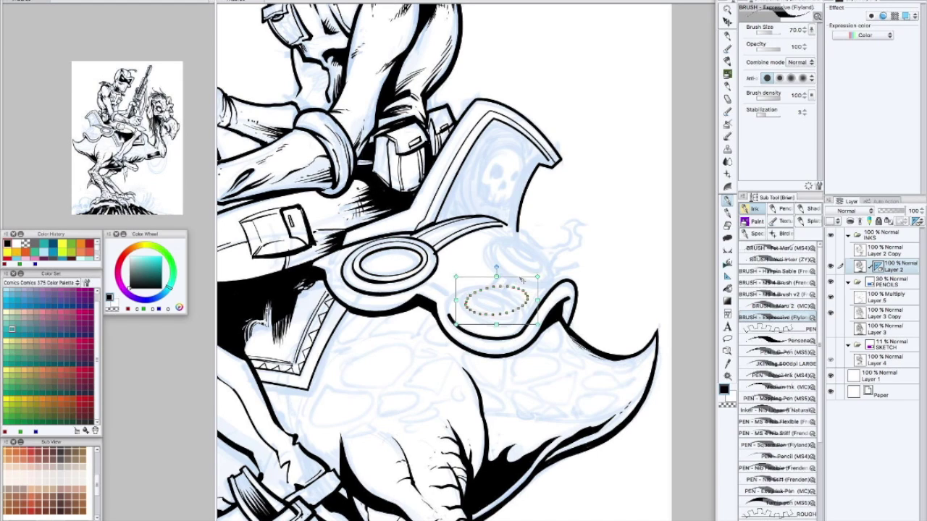
drag(502, 274, 507, 268)
drag(478, 331, 472, 343)
drag(437, 313, 428, 323)
drag(548, 302, 550, 295)
mouse_move(540, 334)
mouse_down()
mouse_move(478, 340)
mouse_move(450, 296)
mouse_move(535, 346)
mouse_up()
drag(438, 347, 450, 334)
drag(536, 313, 529, 311)
drag(488, 271, 495, 279)
mouse_move(461, 312)
mouse_down()
mouse_move(499, 313)
mouse_move(517, 326)
mouse_up()
key(Return)
drag(475, 307, 507, 313)
Fit a tilted elliptical ruler to the disc nearest the tail and ink its concentric rings
mouse_move(551, 291)
mouse_down()
mouse_move(518, 272)
mouse_move(508, 282)
mouse_up()
mouse_move(450, 232)
mouse_down()
mouse_move(515, 267)
mouse_move(495, 216)
mouse_move(506, 239)
mouse_move(503, 275)
mouse_move(513, 224)
mouse_up()
key(Escape)
mouse_move(450, 232)
mouse_down()
mouse_move(507, 270)
mouse_move(510, 255)
mouse_up()
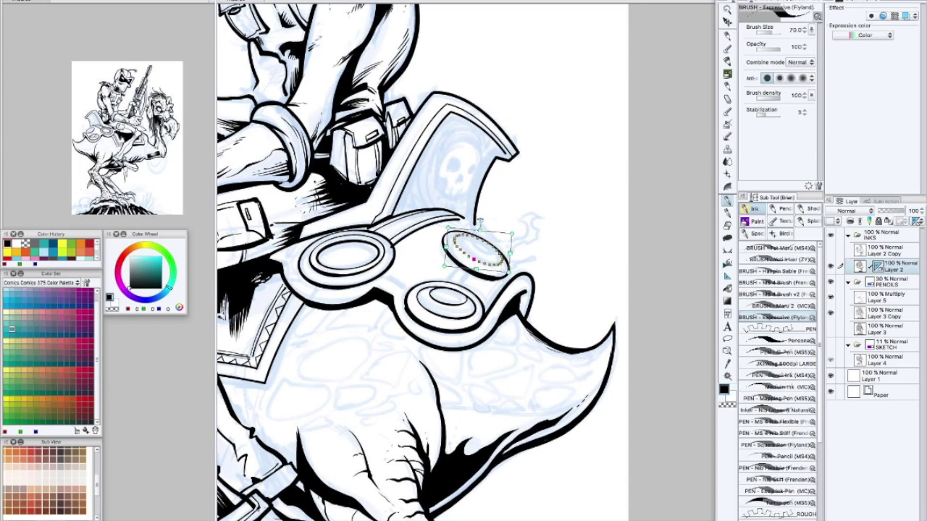
click(466, 231)
drag(514, 276, 443, 226)
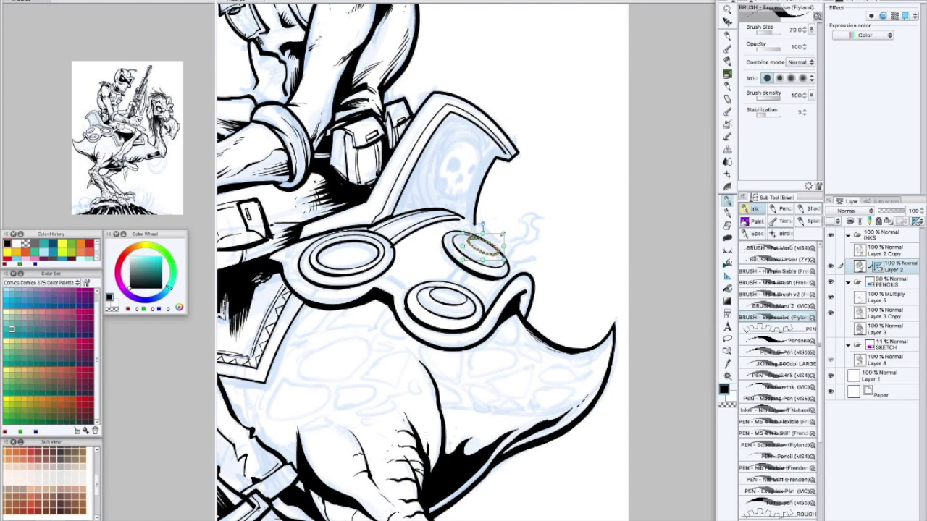
click(490, 236)
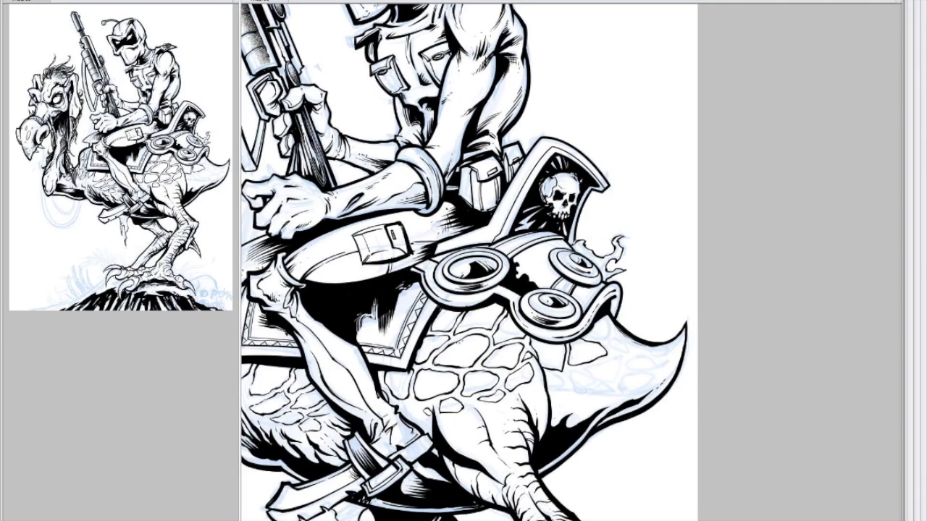
Stipple the selected surface between the discs with the Dot Shading brush at size 250, and deselect it
scroll(501, 262, up, 2)
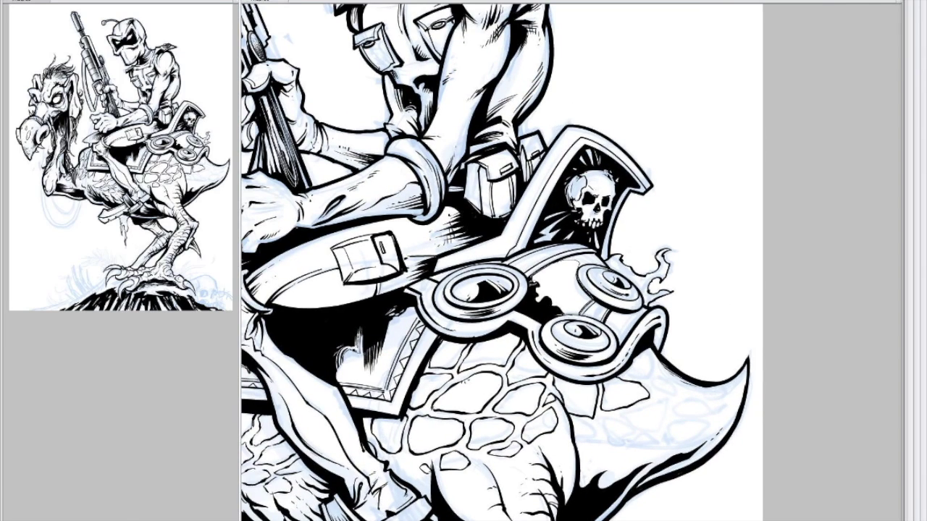
key(Tab)
scroll(909, 303, down, 2)
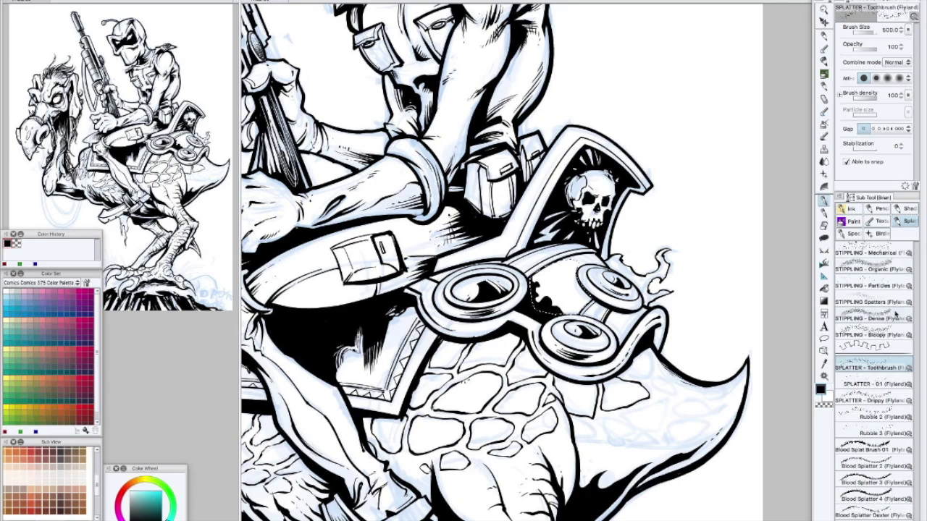
click(867, 410)
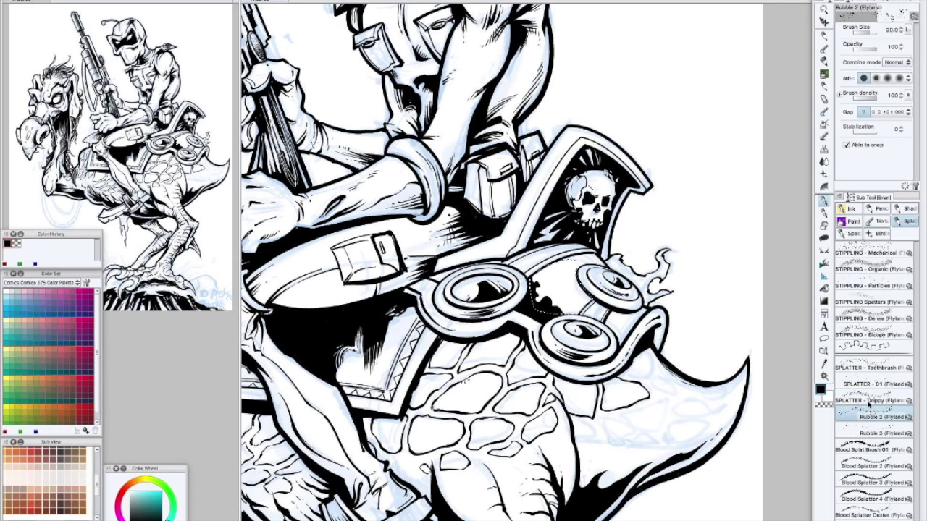
click(881, 221)
click(844, 365)
key(ctrl+z)
mouse_move(548, 292)
mouse_down()
mouse_move(562, 311)
mouse_move(572, 313)
mouse_move(565, 302)
mouse_move(578, 313)
mouse_move(564, 287)
mouse_move(563, 304)
mouse_up()
key(bracketright)
key(c)
key(c)
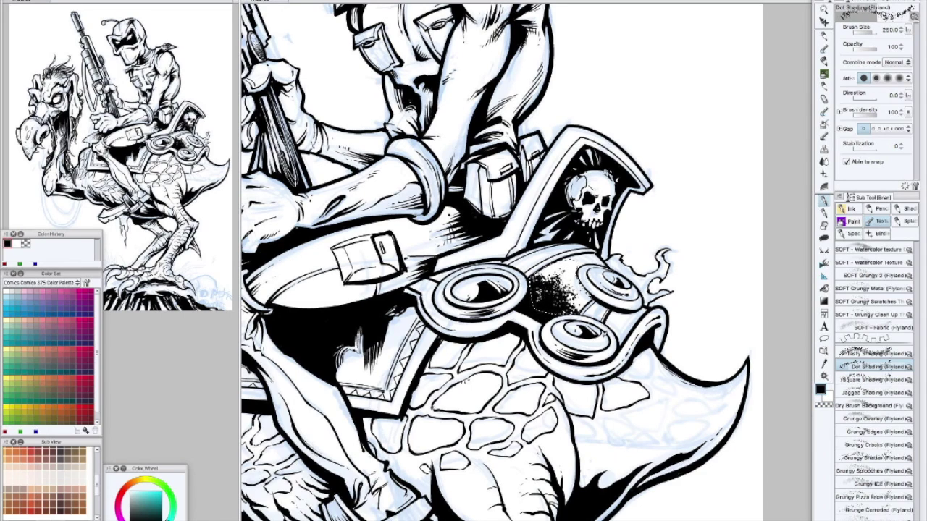
key(ctrl+d)
Ink the solid shadows around the stippled surface and along the band above it with BRUSH Expressive at size 70
drag(581, 271, 576, 282)
key(ctrl+z)
key(p)
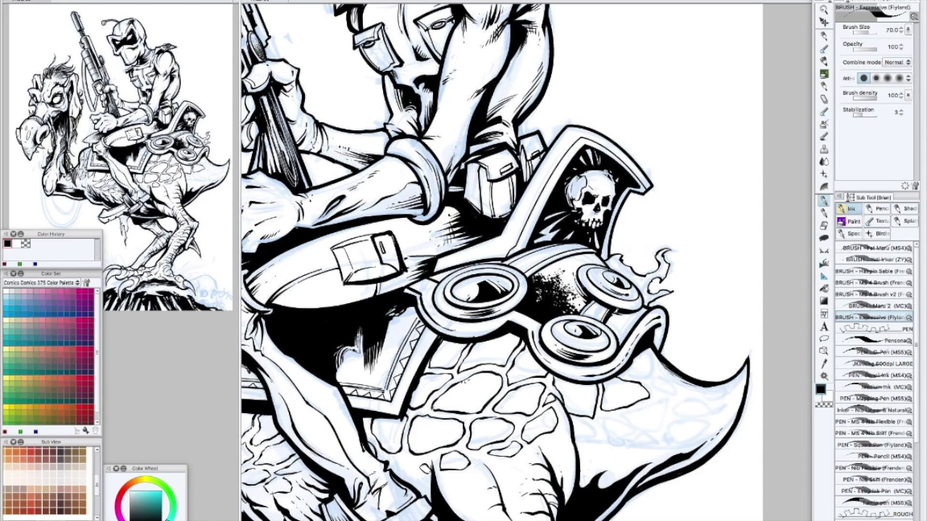
mouse_move(630, 322)
mouse_down()
mouse_move(623, 330)
mouse_move(608, 325)
mouse_move(667, 327)
mouse_up()
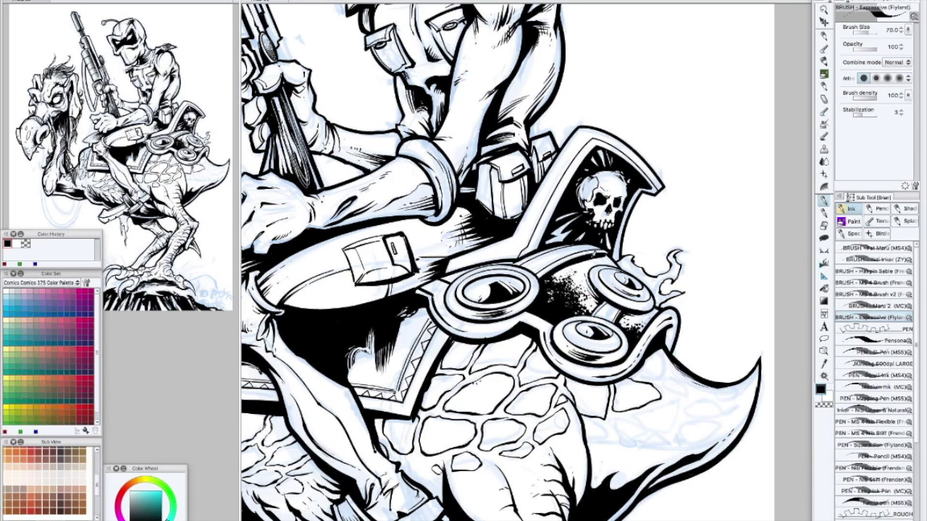
drag(543, 268, 551, 274)
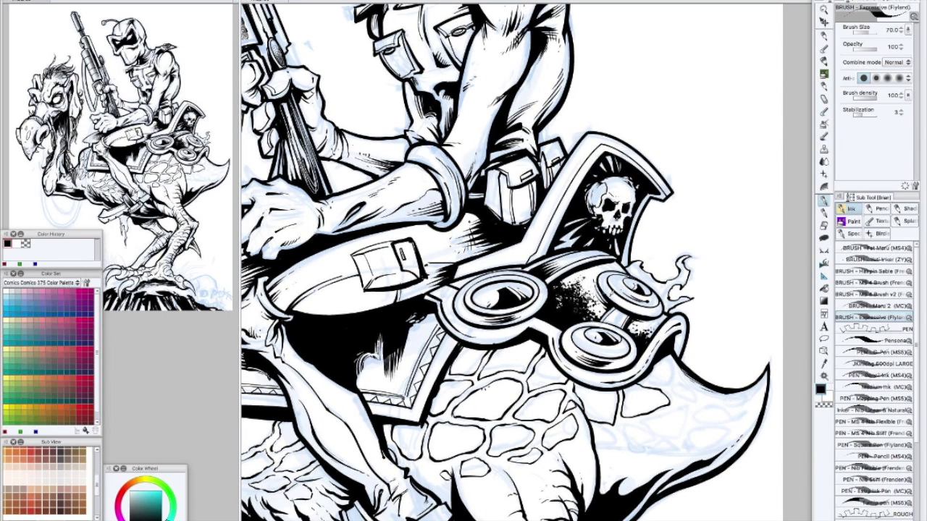
key(c)
key(c)
drag(619, 309, 633, 317)
key(c)
key(c)
Ink short shading lines on the saddle edge between the disc nearest the rider and the belt pouches
drag(496, 283, 514, 278)
mouse_move(529, 223)
mouse_down()
mouse_move(550, 219)
mouse_move(550, 248)
mouse_up()
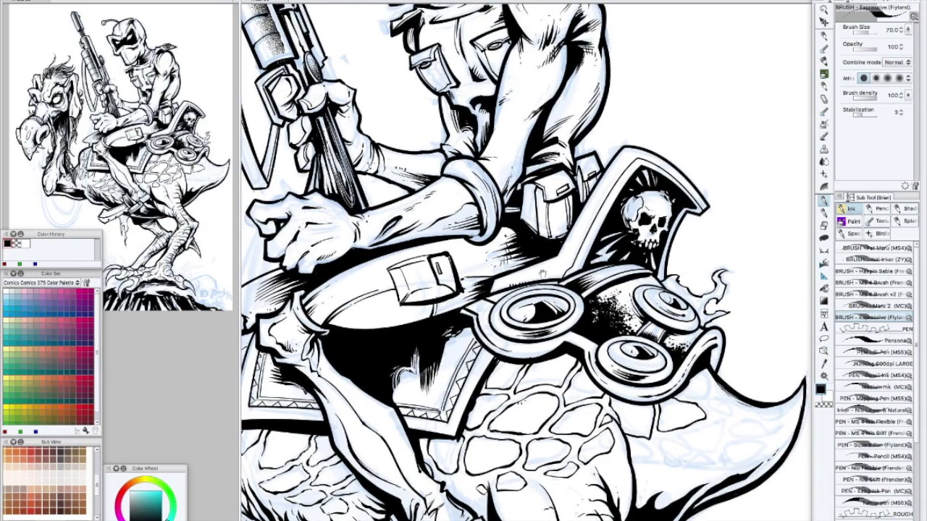
scroll(537, 274, up, 3)
drag(601, 218, 587, 224)
drag(600, 220, 589, 230)
scroll(651, 233, down, 3)
Draw the outer rein on new Layer 6 with the Rope brush at size 90, looping from the rider's hand to the beak
mouse_move(644, 254)
mouse_down()
mouse_move(620, 134)
mouse_move(616, 164)
mouse_up()
click(853, 233)
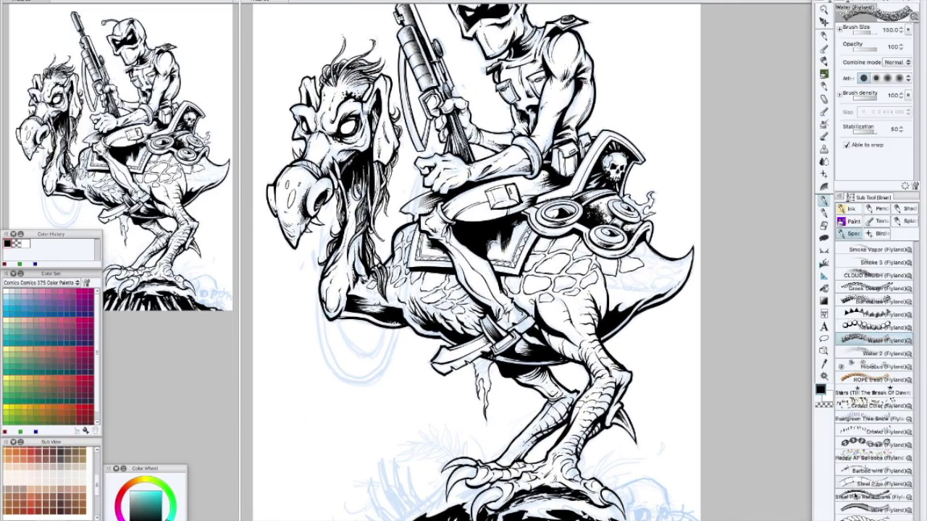
mouse_move(429, 156)
mouse_down()
mouse_move(380, 376)
mouse_move(319, 221)
mouse_move(333, 196)
mouse_up()
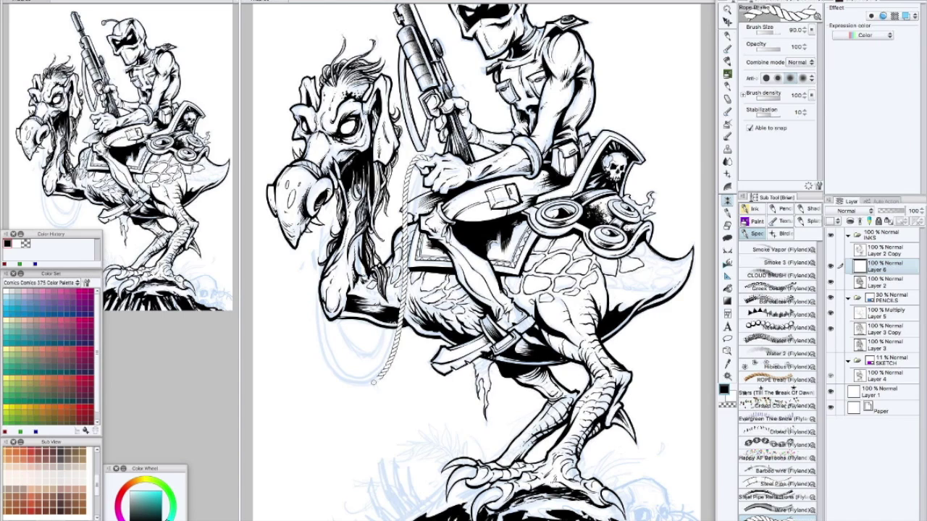
mouse_move(507, 289)
mouse_down()
mouse_move(542, 277)
mouse_move(543, 293)
mouse_up()
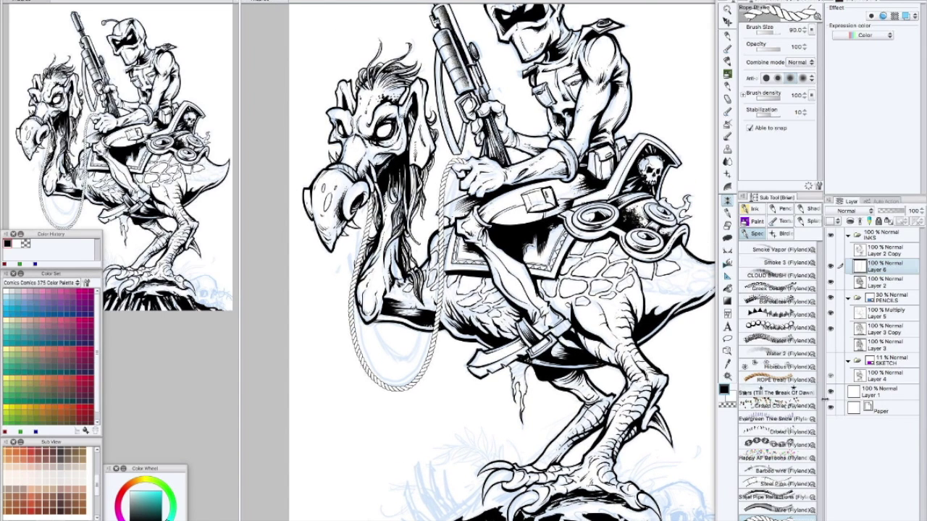
Add a layer for the far rein and draw its smaller inner loop with the Rope brush at size 60
key(ctrl+shift+n)
mouse_move(457, 174)
mouse_down()
mouse_move(429, 335)
mouse_move(417, 345)
mouse_move(369, 322)
mouse_move(375, 229)
mouse_up()
key(bracketleft)
drag(457, 174, 451, 209)
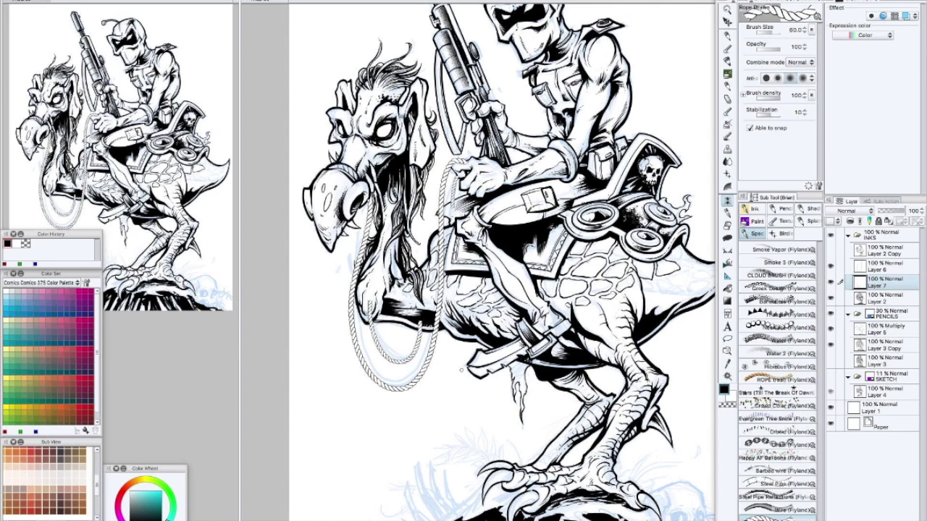
Lock Layer 7's transparent pixels and turn the inner rope loop solid black
key(slash)
key(alt+Delete)
key(c)
key(p)
drag(371, 319, 373, 295)
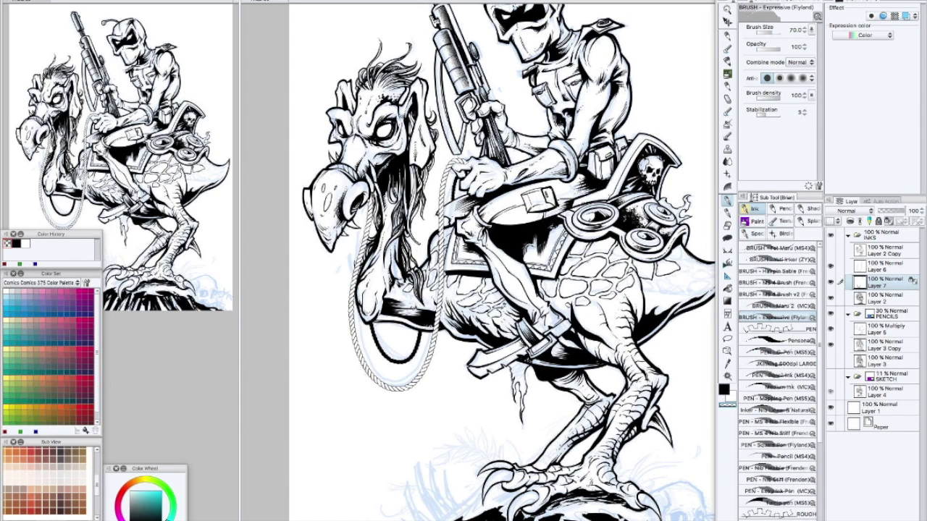
scroll(322, 174, up, 5)
key(c)
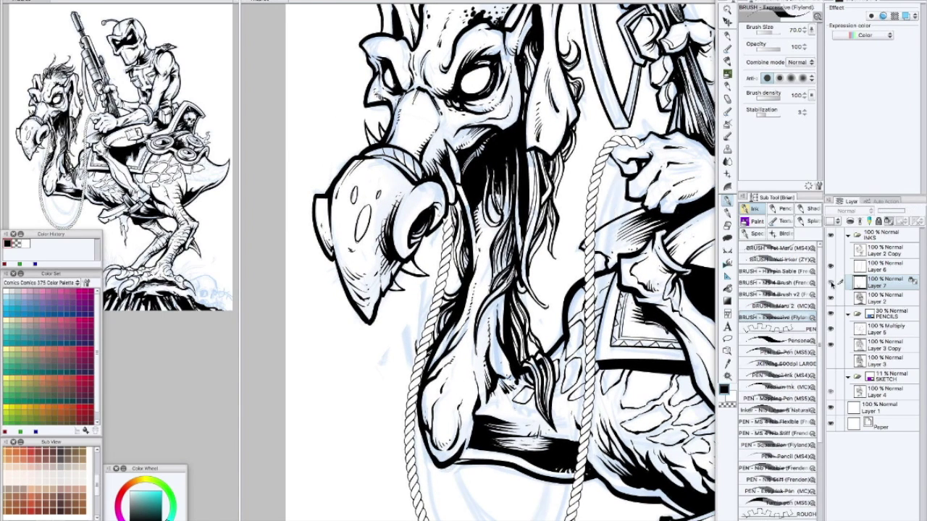
Thicken the outline of the outer rope on Layer 6 from the beak down its front side with BRUSH Expressive
click(912, 265)
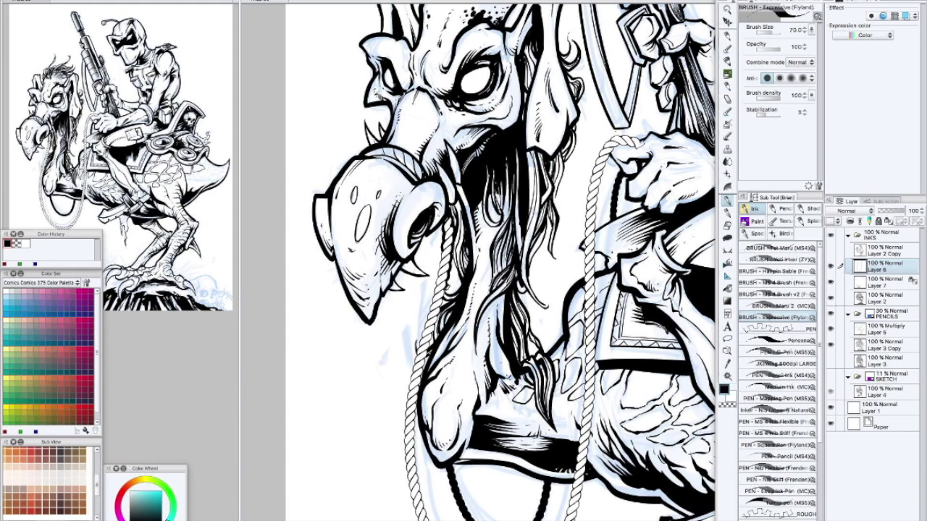
drag(443, 255, 455, 190)
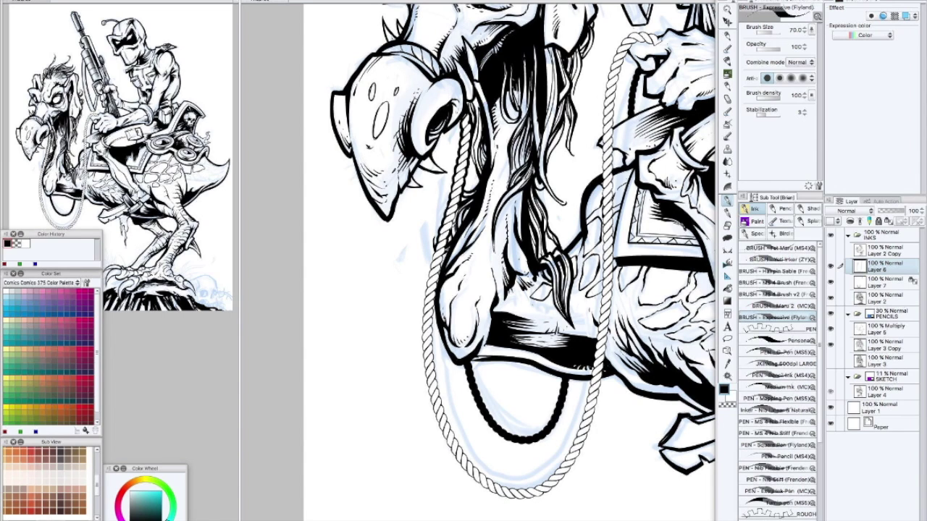
drag(456, 215, 319, 208)
drag(341, 296, 354, 216)
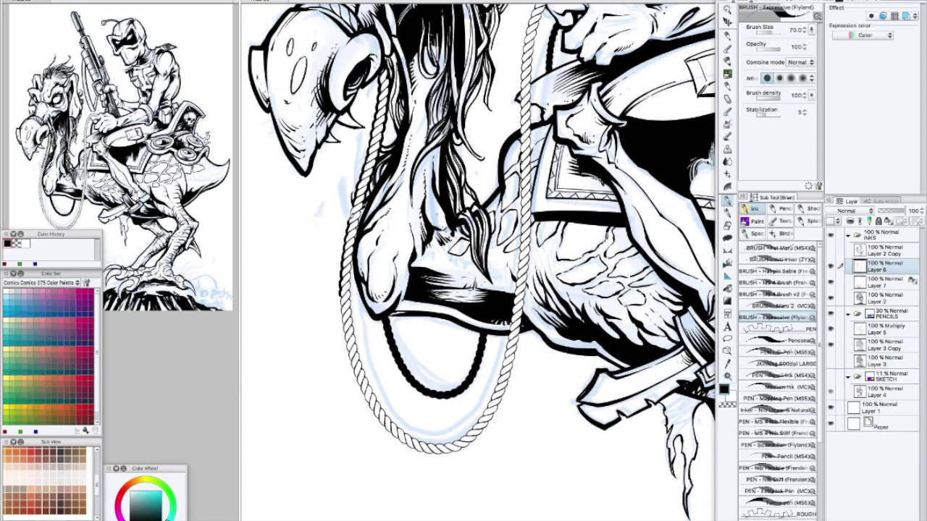
drag(351, 292, 356, 236)
mouse_move(341, 291)
mouse_down()
mouse_move(343, 316)
mouse_move(352, 288)
mouse_up()
scroll(352, 289, down, 3)
mouse_move(345, 235)
mouse_down()
mouse_move(374, 334)
mouse_move(352, 227)
mouse_up()
scroll(446, 240, down, 1)
Thicken the outer rope's outline along its lower curve and rider-side length with BRUSH Expressive at size 80
mouse_move(446, 241)
mouse_down()
mouse_move(383, 330)
mouse_move(388, 356)
mouse_up()
mouse_move(475, 346)
mouse_down()
mouse_move(475, 236)
mouse_move(467, 325)
mouse_move(472, 158)
mouse_move(486, 153)
mouse_move(499, 105)
mouse_up()
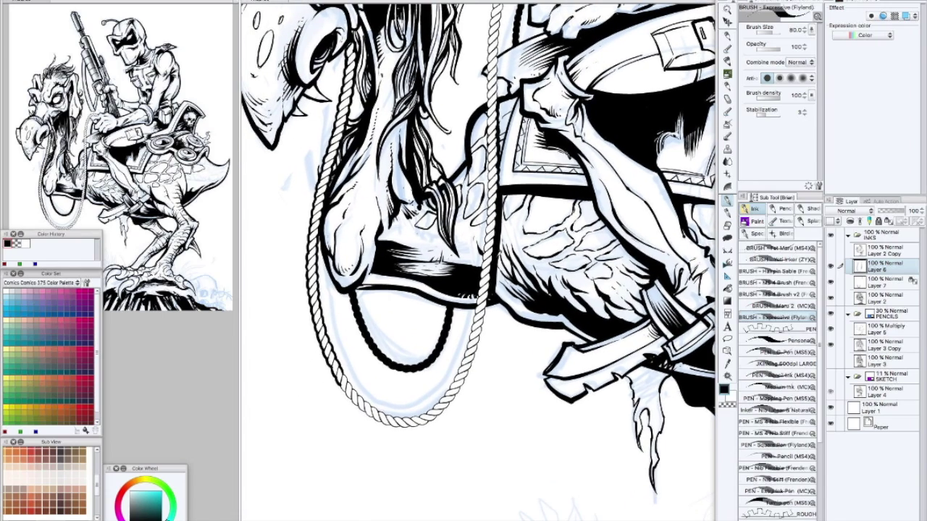
drag(506, 239, 504, 266)
drag(477, 330, 486, 127)
drag(478, 217, 464, 413)
Ink the cranium outline of the skull beside the creature's foot with the Pensona pen at size 45
mouse_move(456, 323)
mouse_down()
mouse_move(449, 304)
mouse_move(458, 223)
mouse_move(484, 190)
mouse_up()
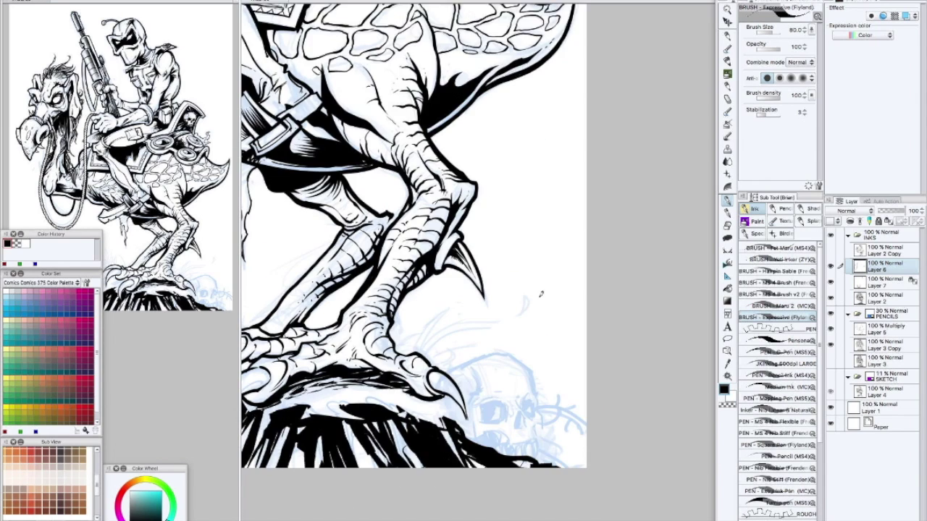
scroll(413, 236, down, 2)
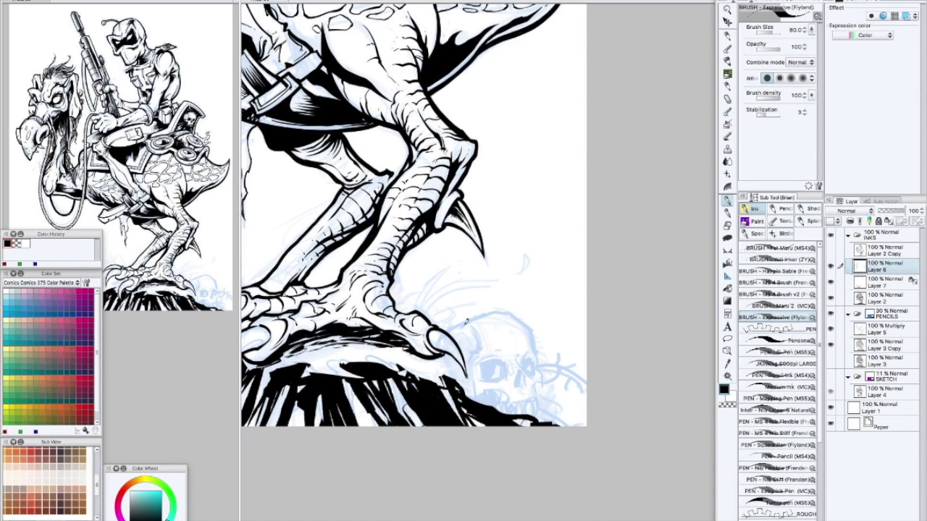
click(778, 340)
key(bracketright)
mouse_move(456, 333)
mouse_down()
mouse_move(527, 305)
mouse_move(520, 313)
mouse_move(536, 353)
mouse_up()
drag(479, 330, 467, 246)
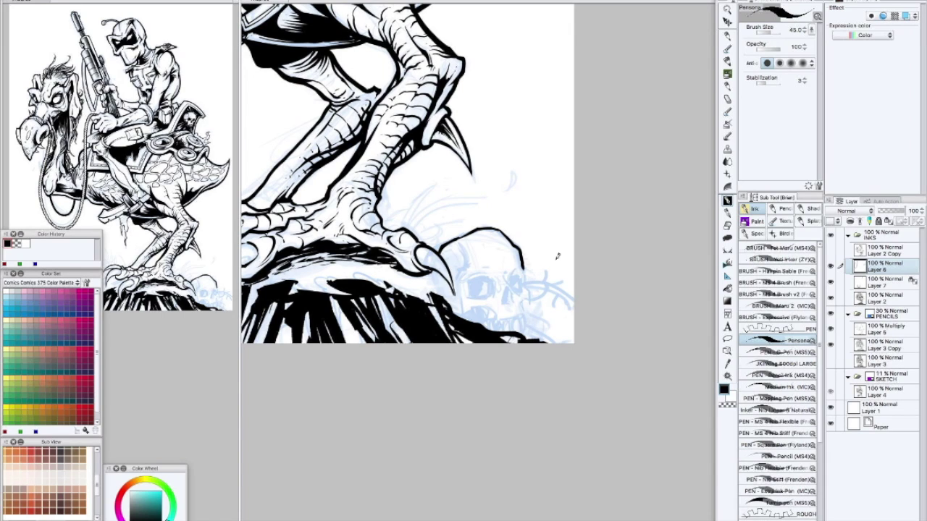
mouse_move(493, 272)
mouse_down()
mouse_move(456, 268)
mouse_move(479, 269)
mouse_move(484, 281)
mouse_move(506, 262)
mouse_move(499, 288)
mouse_move(456, 284)
mouse_move(475, 274)
mouse_move(507, 284)
mouse_move(477, 289)
mouse_move(472, 279)
mouse_up()
Black in the skull's eye sockets and nose cavity with BRUSH Expressive at size 70
click(775, 317)
drag(402, 171, 382, 155)
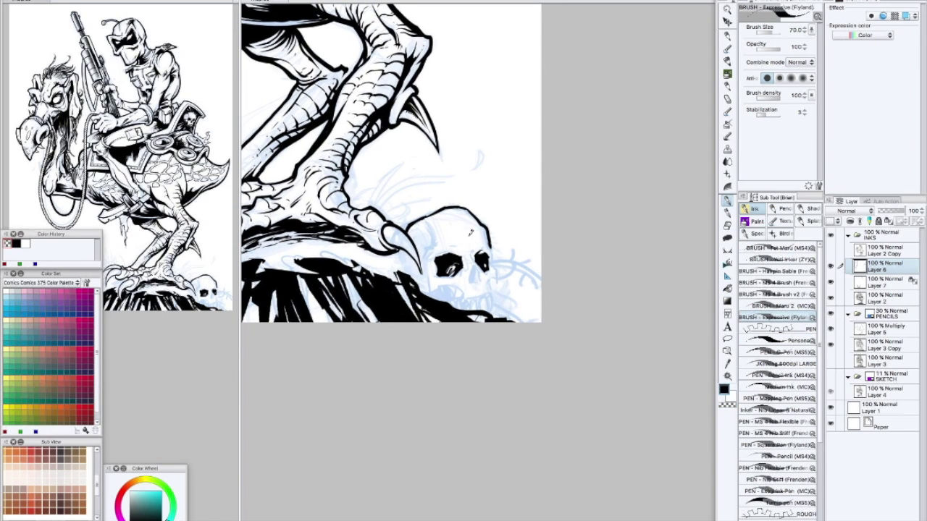
mouse_move(469, 261)
mouse_down()
mouse_move(482, 273)
mouse_move(469, 282)
mouse_up()
key(g)
key(b)
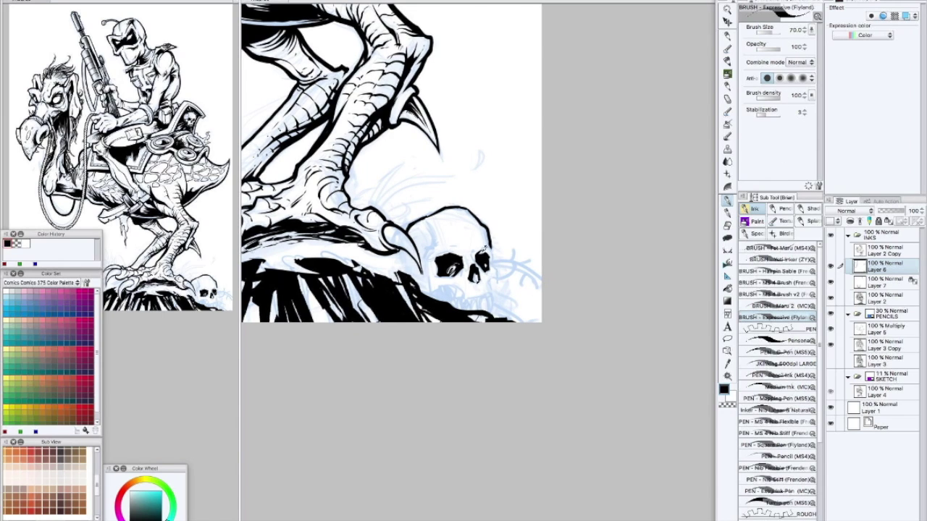
Ink the skull's upper teeth, cheekbone and the shadowed edge of its jaw
mouse_move(467, 285)
mouse_down()
mouse_move(470, 295)
mouse_move(487, 293)
mouse_up()
drag(491, 286, 493, 286)
mouse_move(499, 283)
mouse_down()
mouse_move(491, 260)
mouse_move(428, 293)
mouse_up()
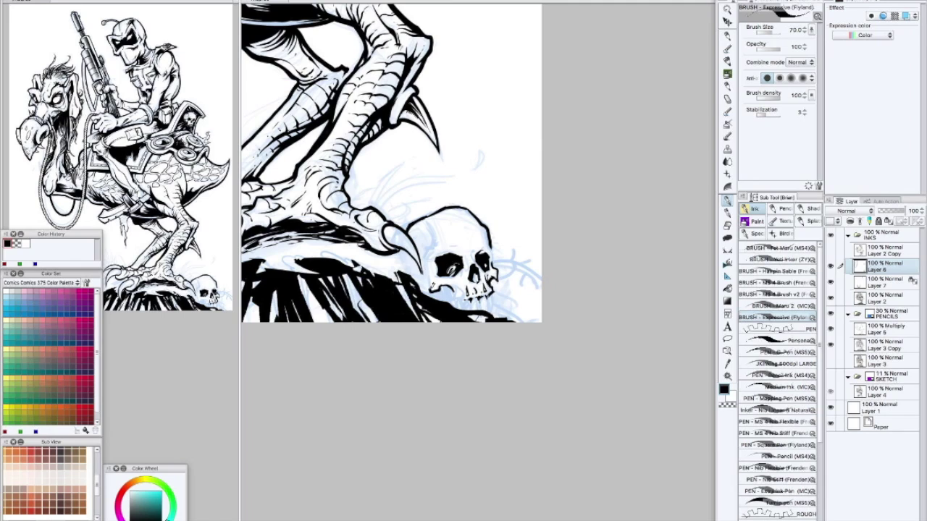
mouse_move(456, 281)
mouse_down()
mouse_move(445, 291)
mouse_move(453, 299)
mouse_up()
drag(454, 292, 471, 300)
key(g)
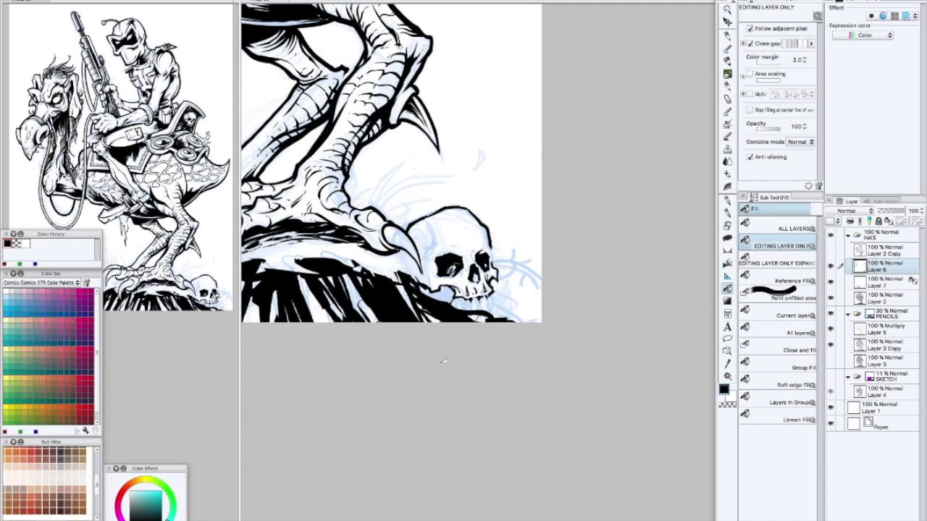
key(b)
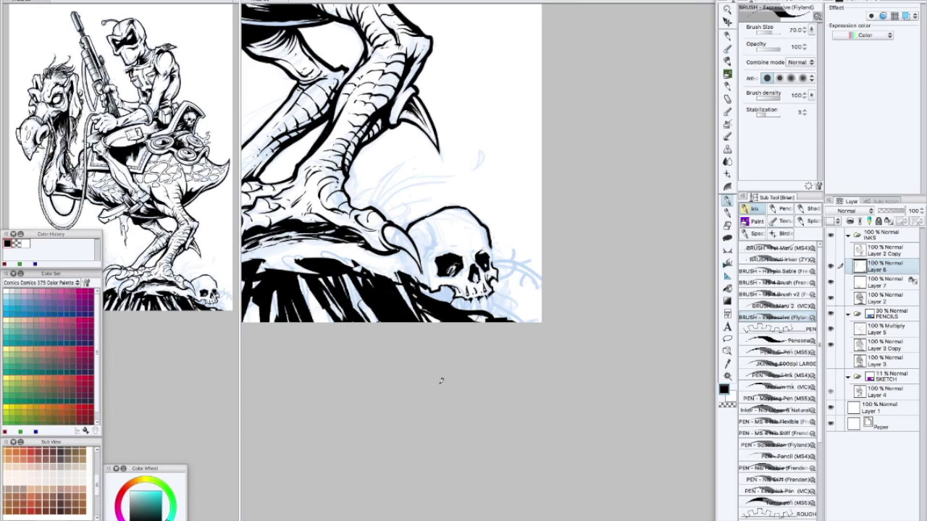
Merge Layer 6 and Layer 7 down into Layer 2, then ink the skull's lower teeth, jaw shadows and cheek details
key(super+e)
key(super+e)
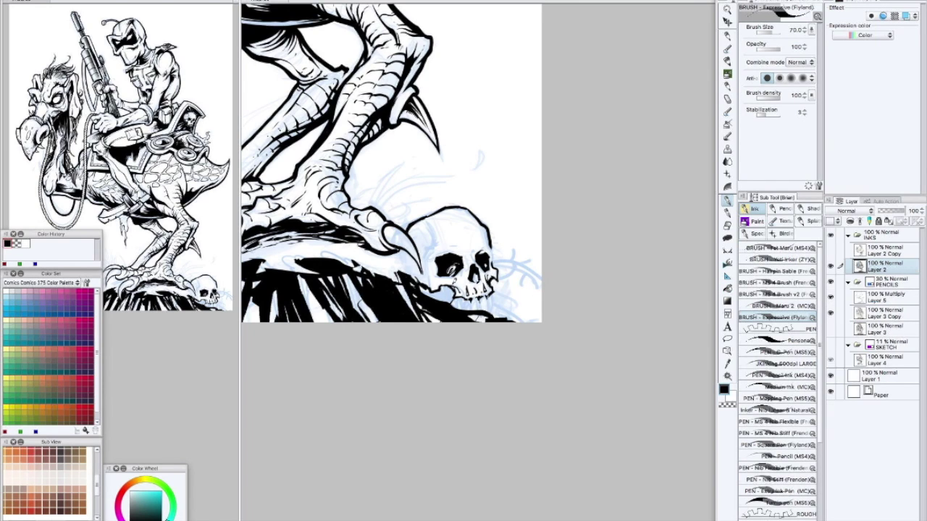
mouse_move(475, 292)
mouse_down()
mouse_move(478, 309)
mouse_move(498, 307)
mouse_up()
drag(473, 301, 469, 310)
drag(475, 292, 476, 311)
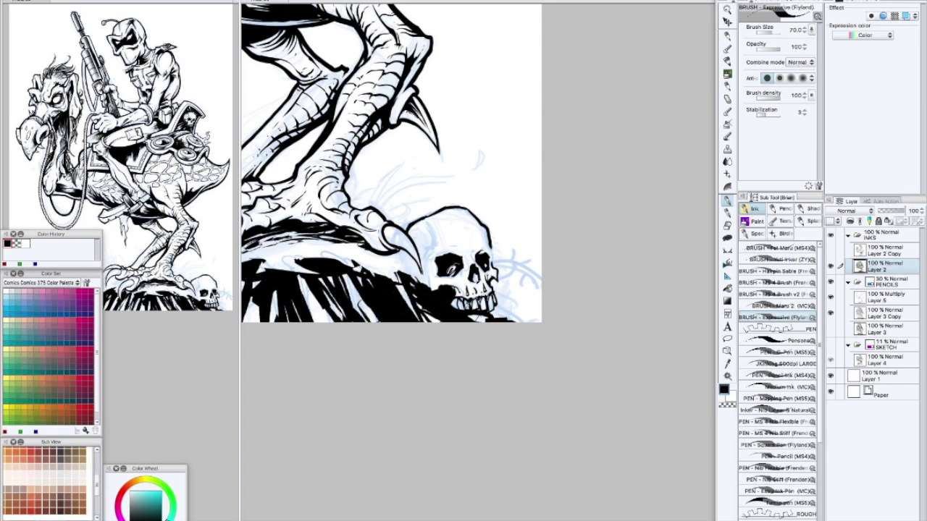
drag(484, 275, 491, 304)
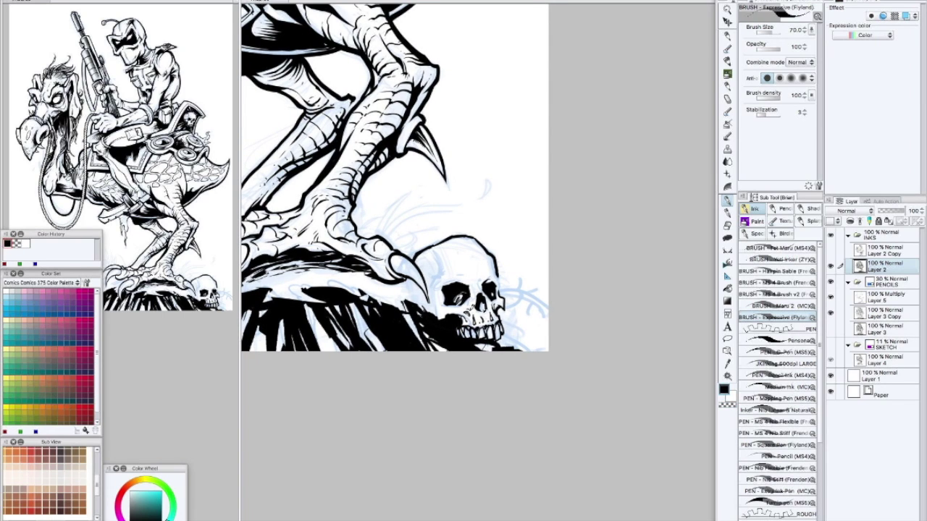
drag(469, 309, 471, 311)
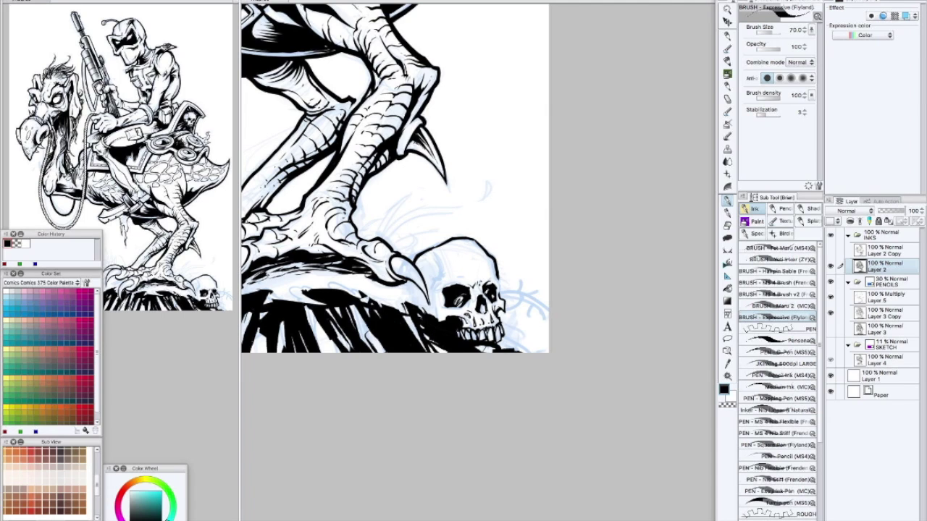
drag(476, 291, 493, 282)
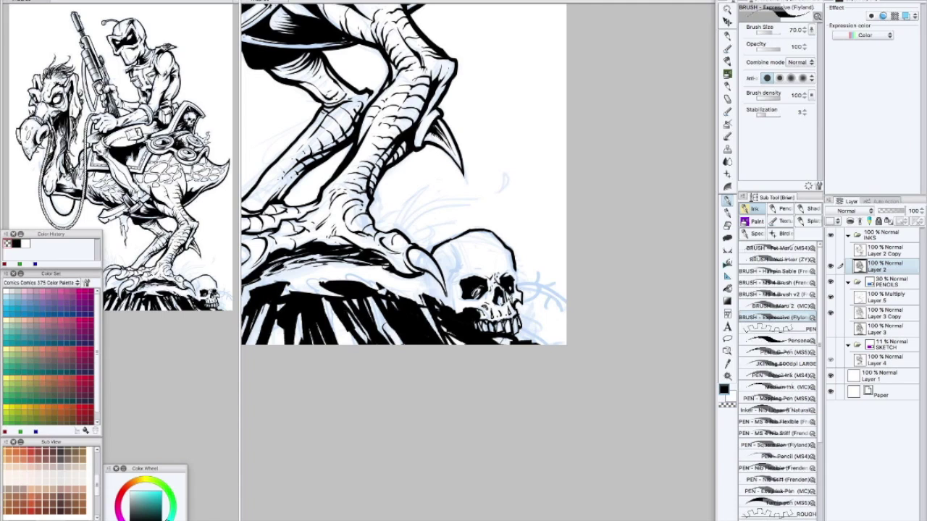
Shade the side of the skull next to the creature's claw with BRUSH Expressive at sizes 80 and 70
scroll(504, 184, up, 1)
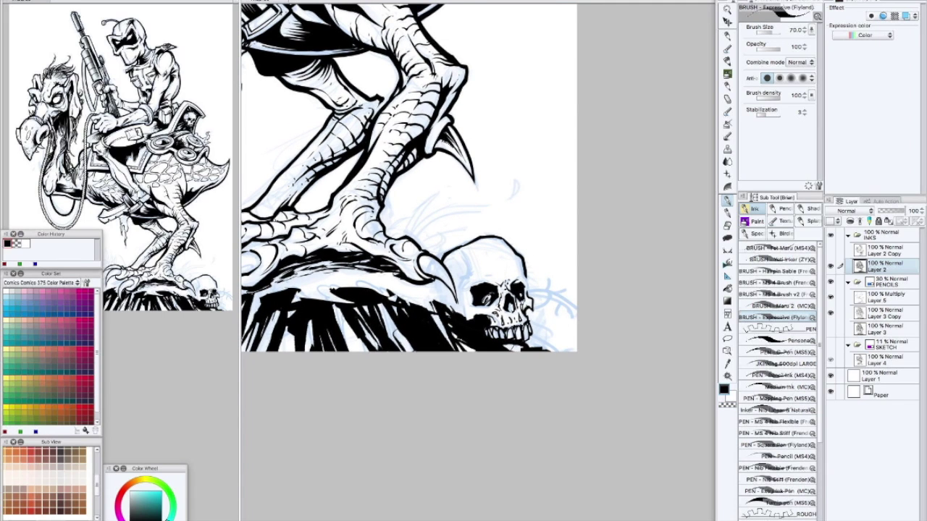
scroll(522, 300, down, 5)
scroll(499, 282, up, 6)
mouse_move(472, 297)
mouse_down()
mouse_move(467, 323)
mouse_move(439, 315)
mouse_up()
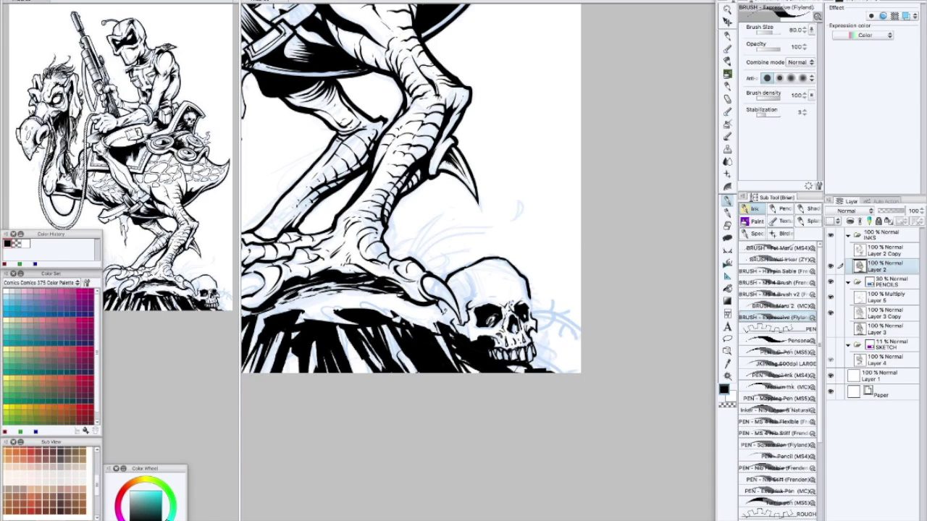
drag(463, 281, 456, 309)
key(bracketleft)
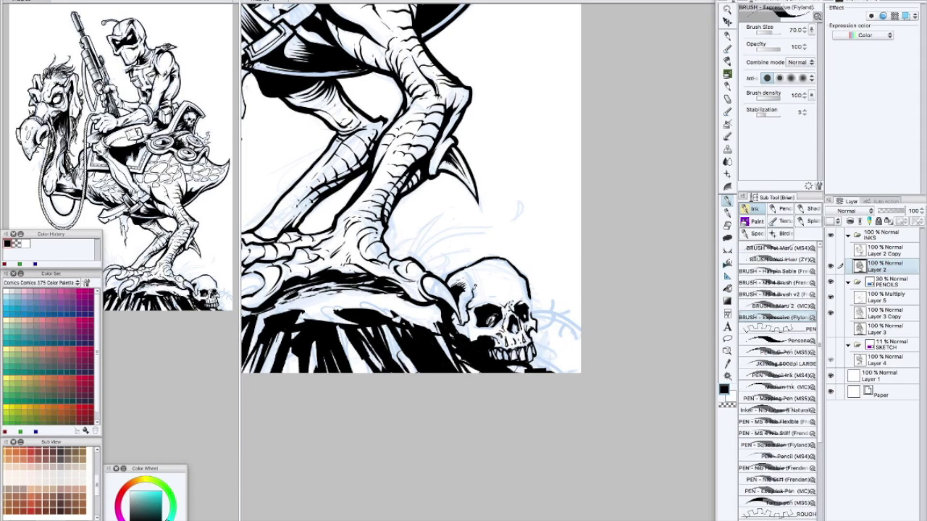
drag(470, 308, 464, 323)
mouse_move(521, 336)
mouse_down()
mouse_move(449, 305)
mouse_move(459, 314)
mouse_up()
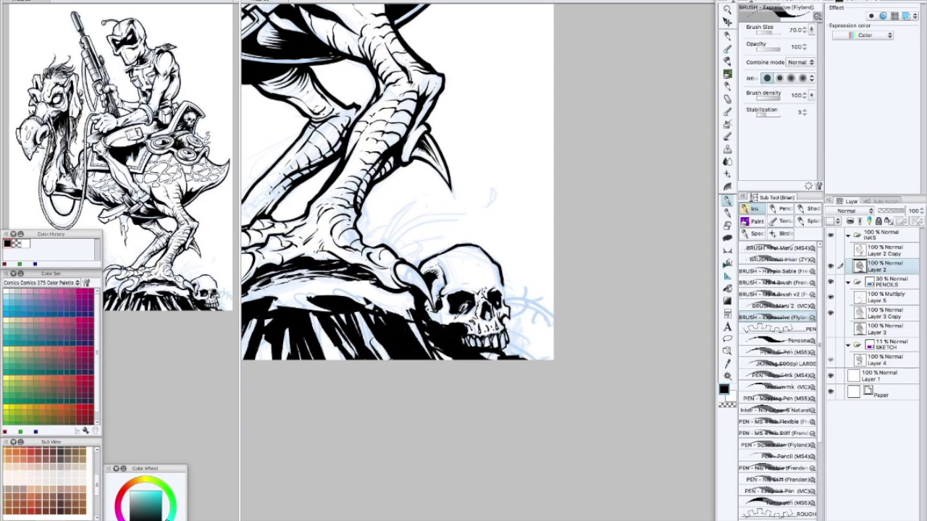
Ink fine cracks, pits and contour marks across the skull's cranium and face
drag(406, 218, 404, 224)
drag(492, 269, 475, 290)
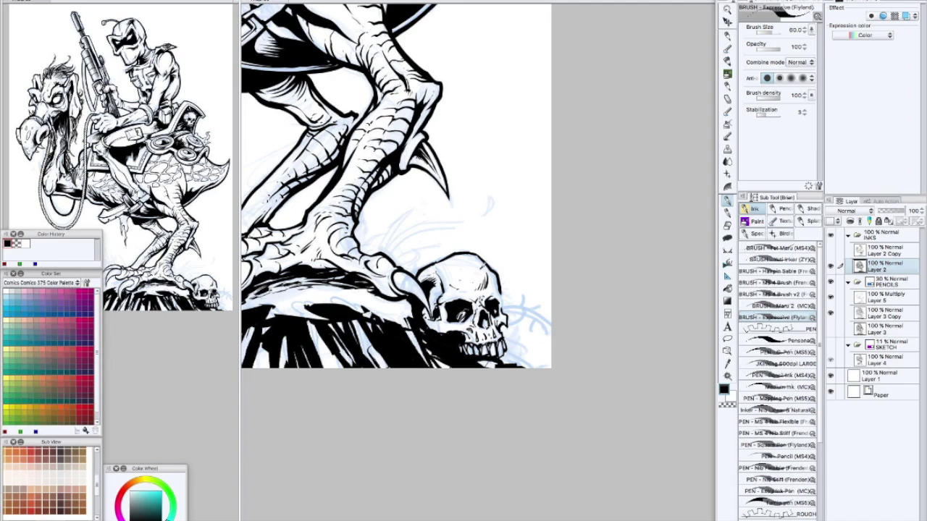
drag(487, 257, 478, 271)
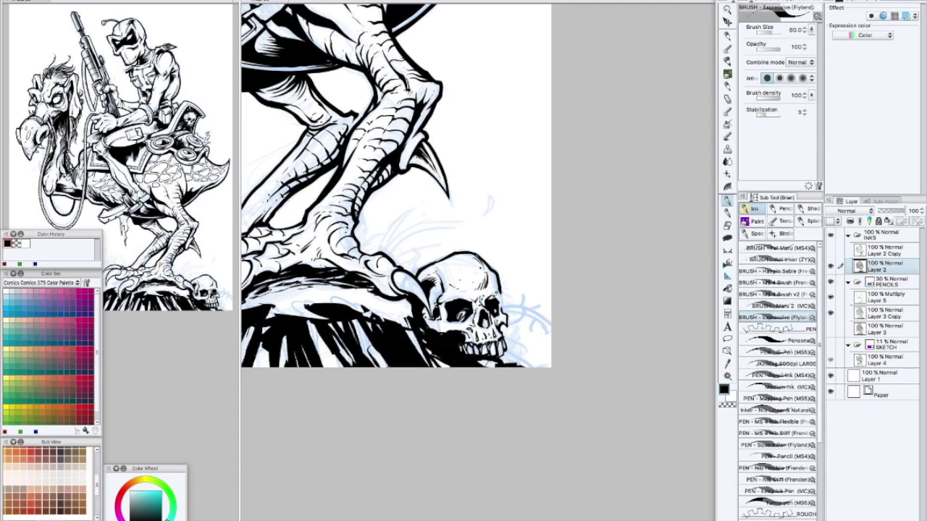
scroll(511, 271, down, 3)
scroll(511, 271, up, 3)
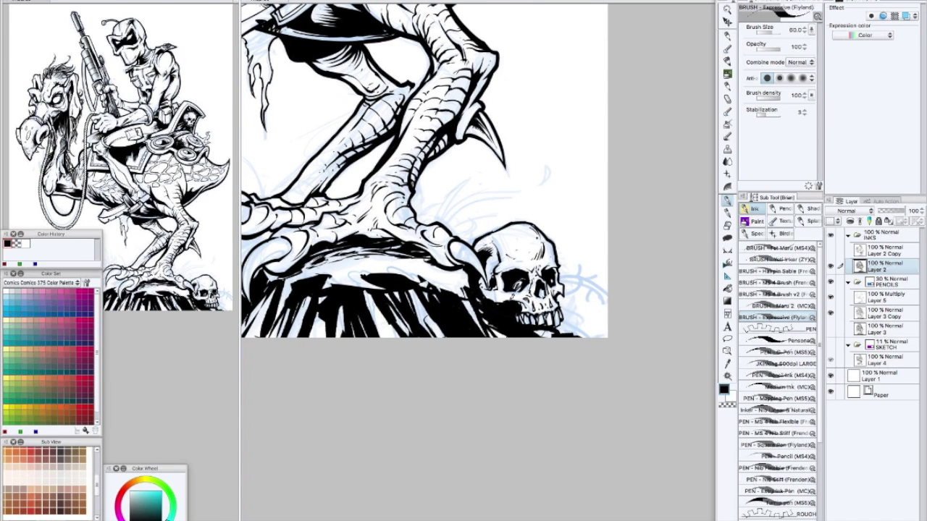
scroll(518, 297, up, 1)
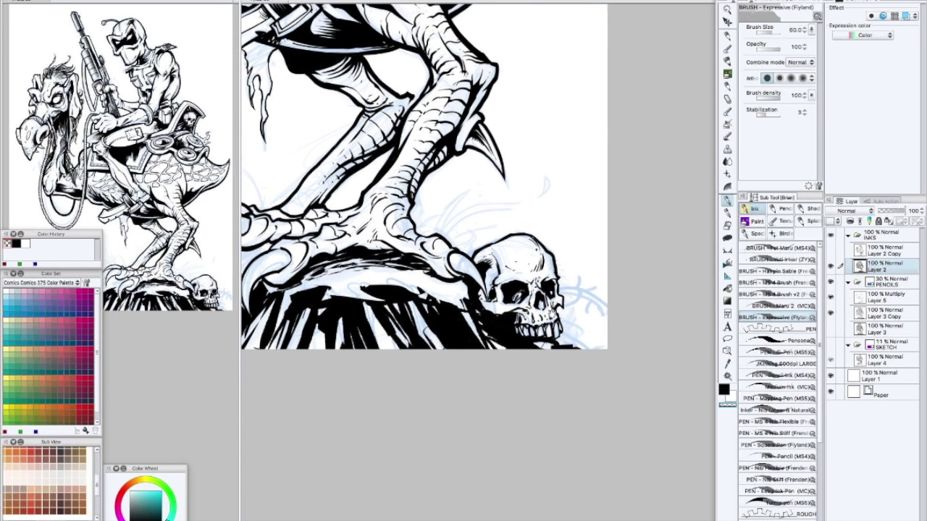
scroll(435, 181, up, 2)
drag(534, 304, 535, 321)
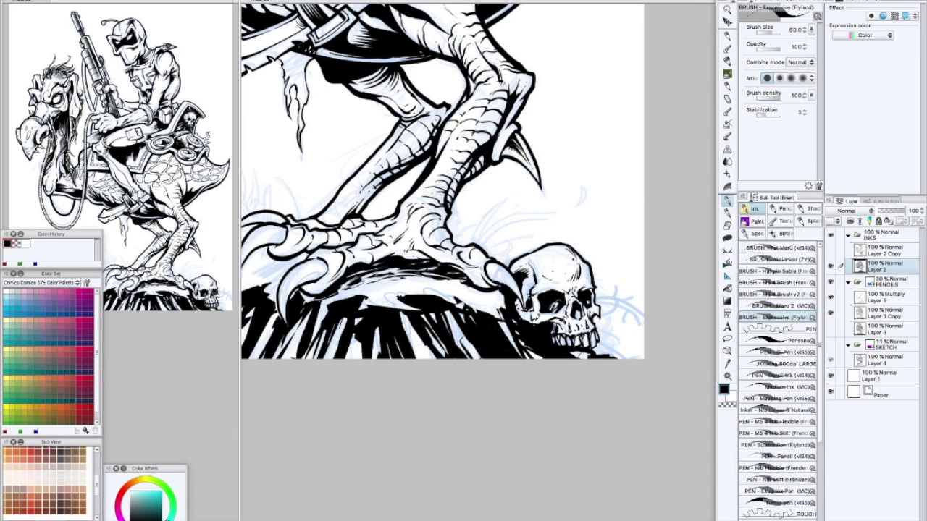
Hide and collapse the PENCILS layer folder, with the whole drawing in view
scroll(523, 312, down, 2)
scroll(565, 304, up, 2)
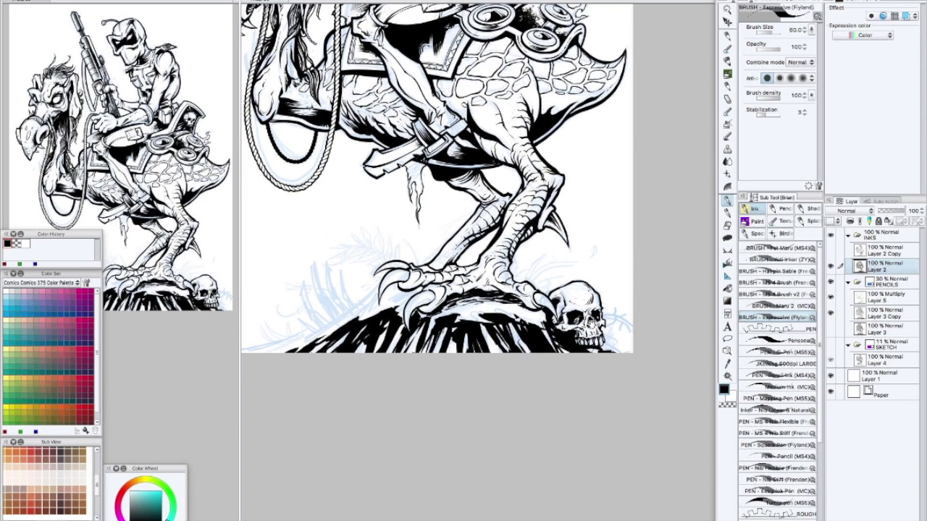
key(super+0)
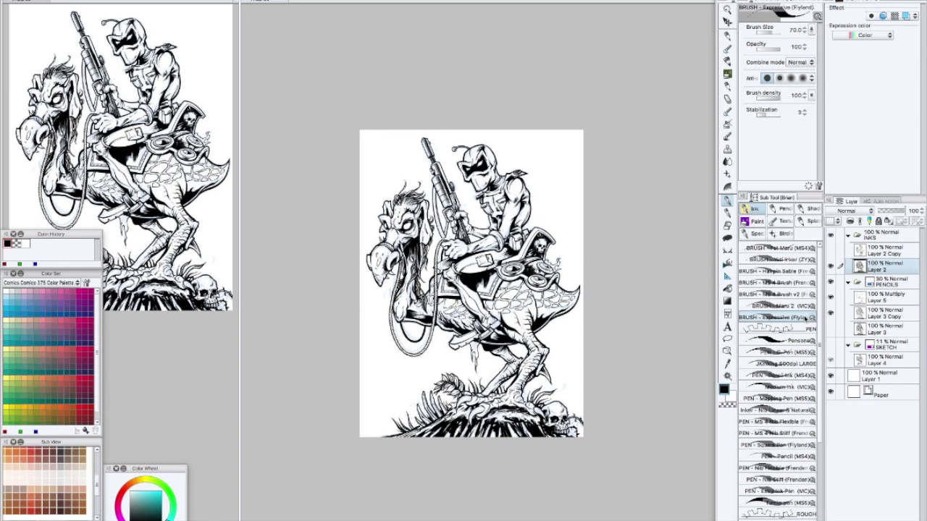
click(848, 282)
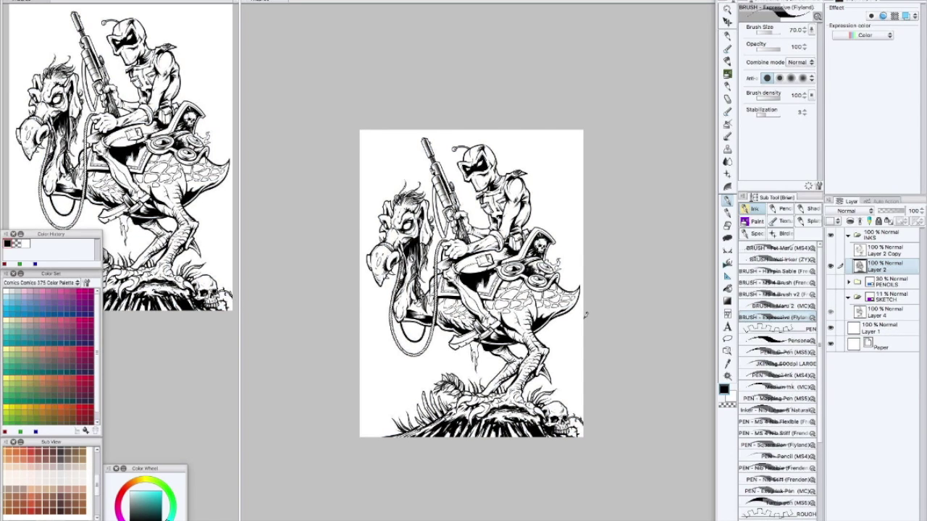
Ink extra texture and hatching on the creature's far leg with BRUSH Expressive at size 70
scroll(587, 316, up, 3)
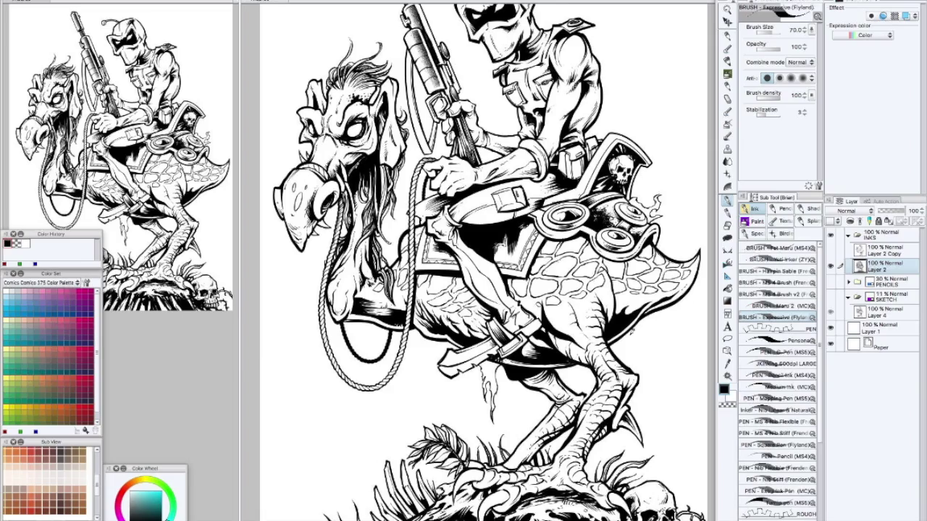
scroll(495, 391, up, 5)
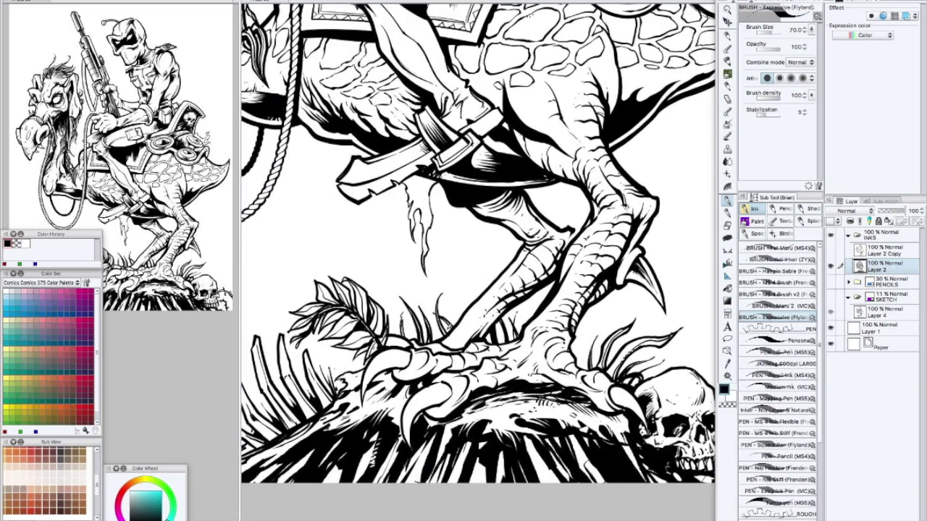
drag(450, 348, 478, 319)
drag(515, 203, 496, 279)
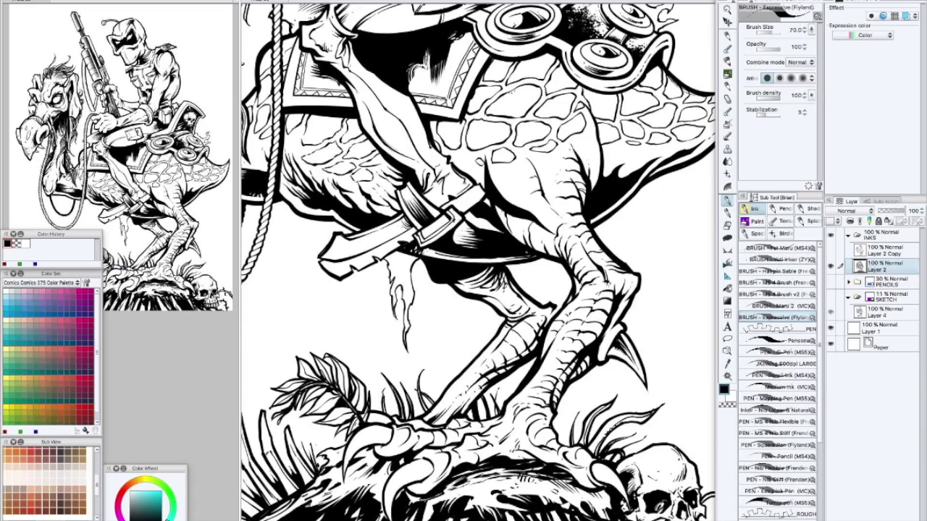
drag(515, 300, 571, 307)
scroll(572, 307, up, 4)
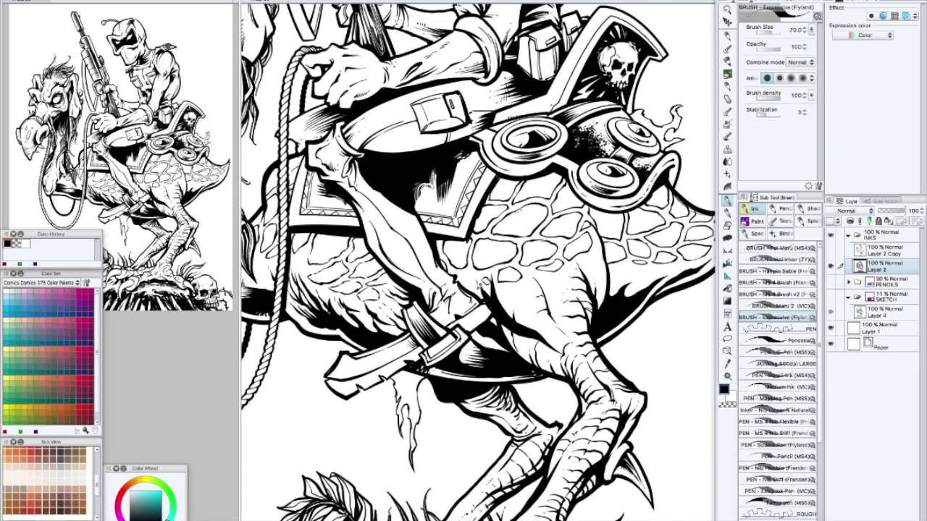
drag(537, 297, 517, 271)
Feather the black shadow beneath the creature's tail with fine ink strokes, working with the palettes hidden
key(Tab)
mouse_move(637, 253)
mouse_down()
mouse_move(650, 284)
mouse_move(621, 271)
mouse_move(629, 267)
mouse_up()
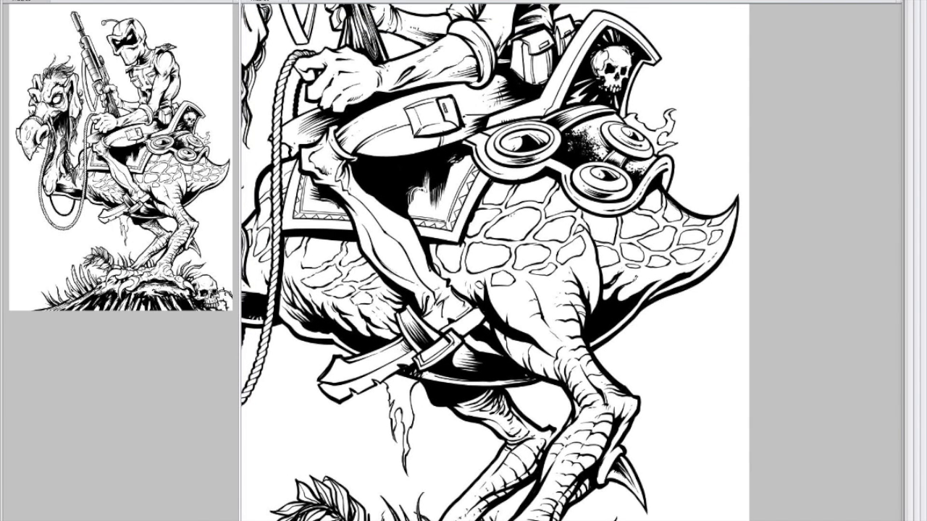
mouse_move(657, 284)
mouse_down()
mouse_move(647, 279)
mouse_move(656, 270)
mouse_up()
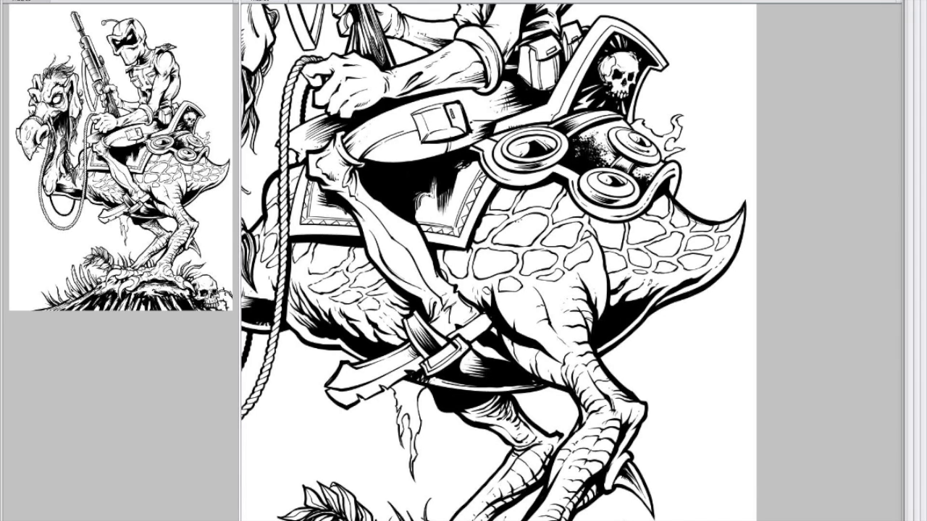
key(Tab)
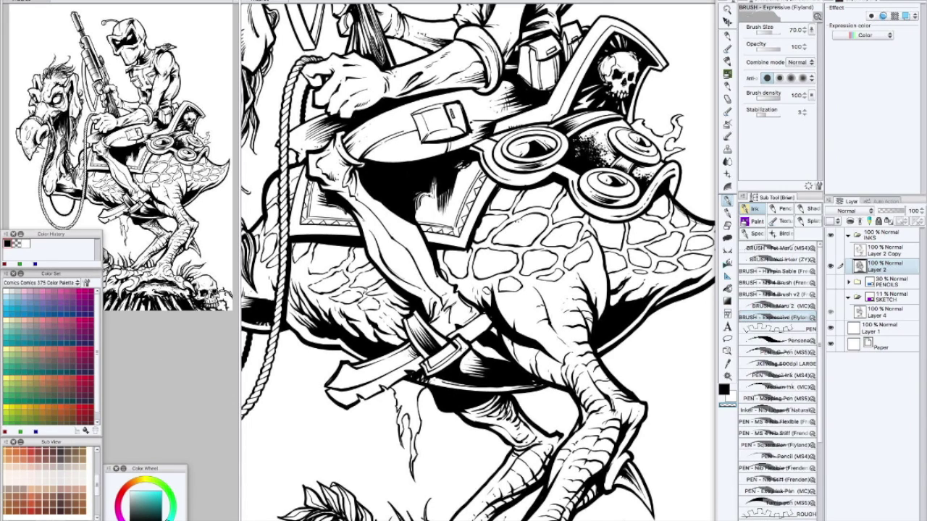
key(Tab)
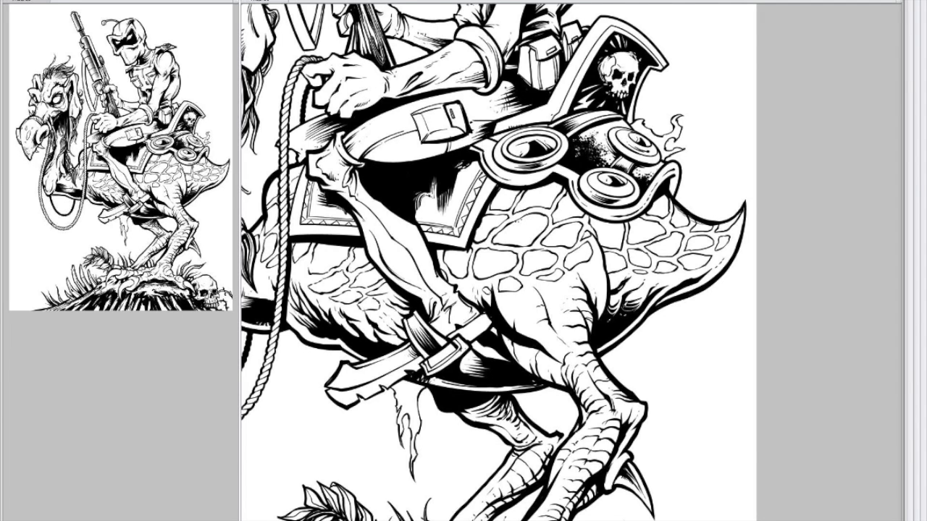
scroll(656, 290, up, 1)
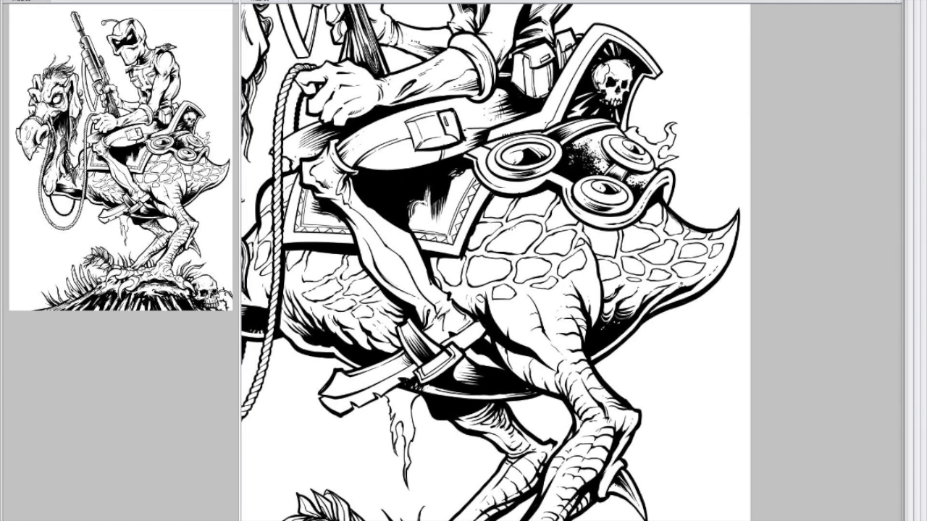
scroll(623, 319, up, 1)
drag(641, 309, 652, 286)
Add fine hatching to the belly shadow behind the knife, the creature's far thigh and the tattered strip hanging below
drag(481, 348, 519, 355)
drag(475, 361, 512, 359)
mouse_move(477, 389)
mouse_down()
mouse_move(457, 339)
mouse_move(640, 331)
mouse_up()
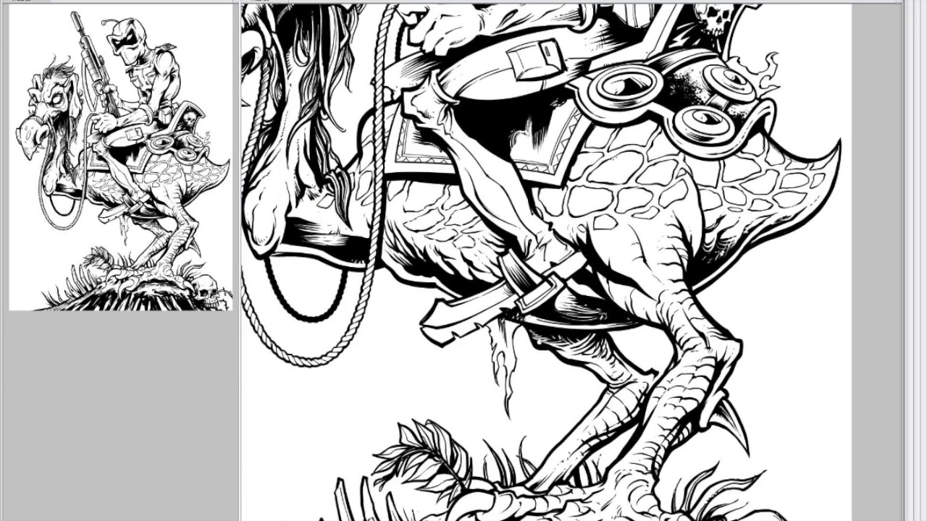
drag(500, 326, 486, 377)
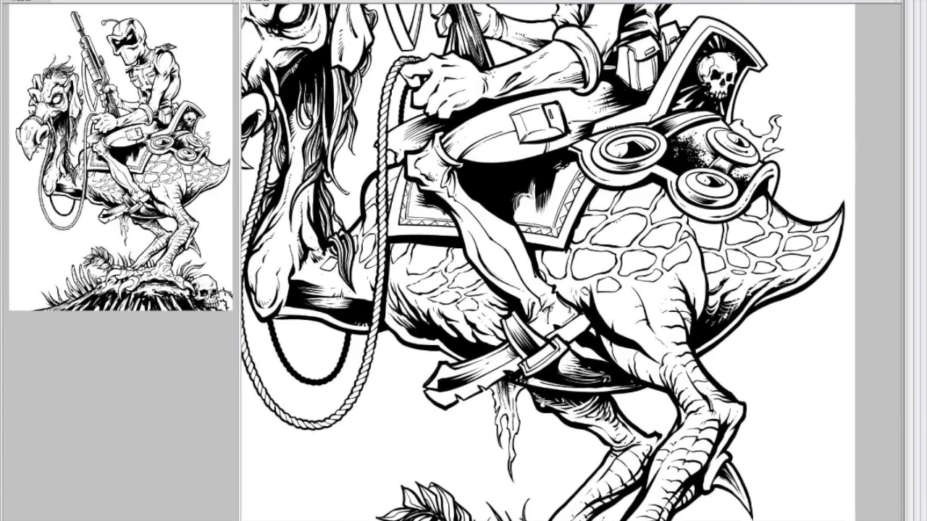
drag(554, 306, 559, 433)
key(Tab)
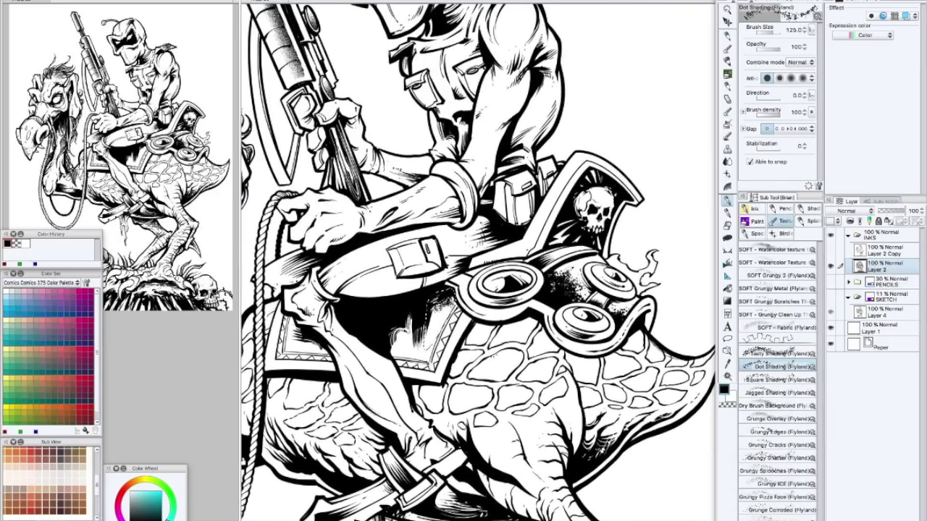
Stipple the black shadow on the saddle blanket with Dot Shading at size 125 and STIPPLING Micron brushes, using a lasso selection
drag(392, 327, 432, 307)
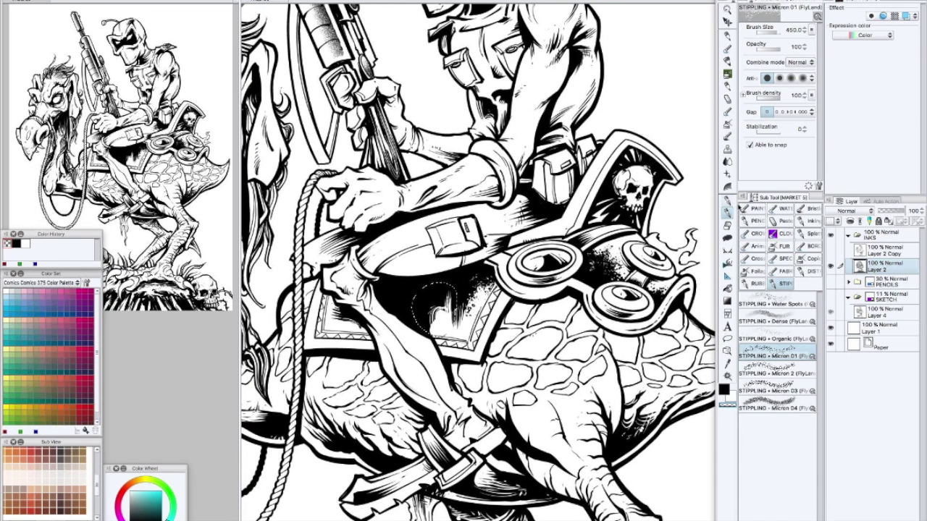
mouse_move(434, 308)
mouse_down()
mouse_move(453, 323)
mouse_move(510, 322)
mouse_move(463, 317)
mouse_move(450, 304)
mouse_up()
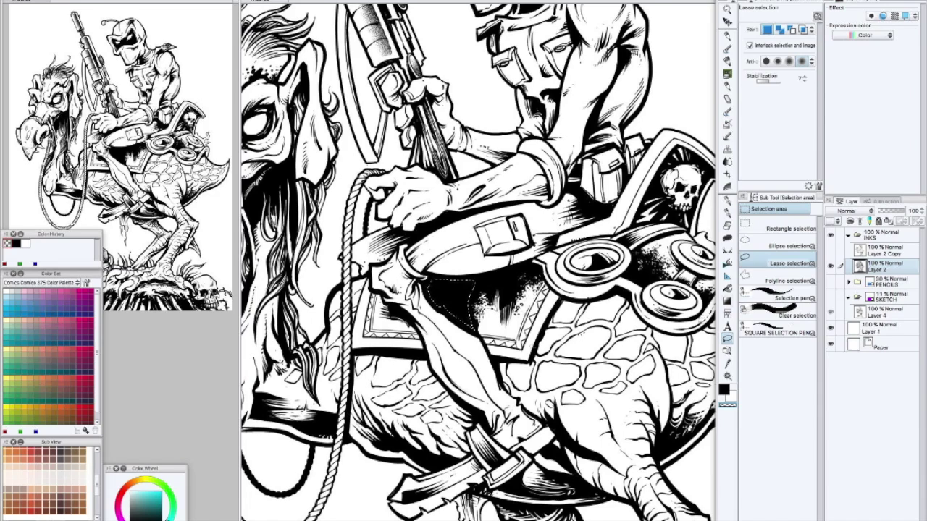
click(727, 211)
click(769, 390)
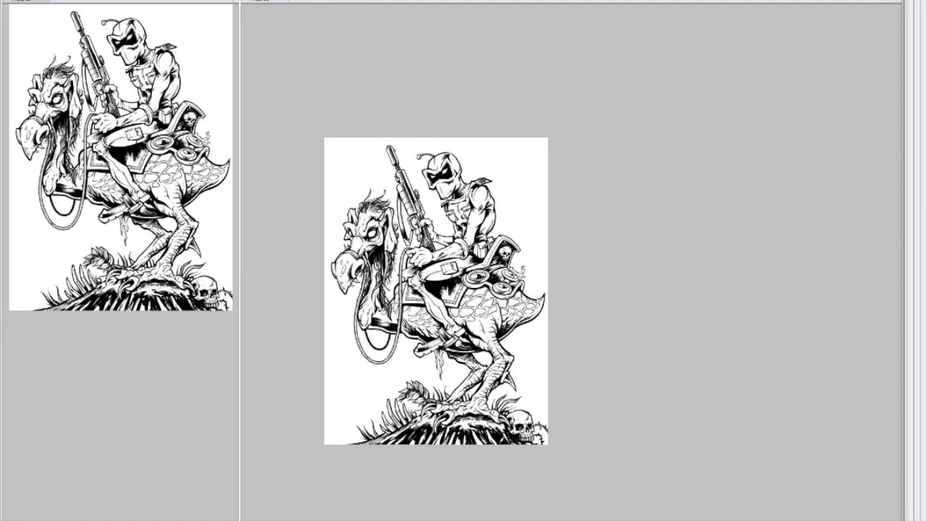
key(Tab)
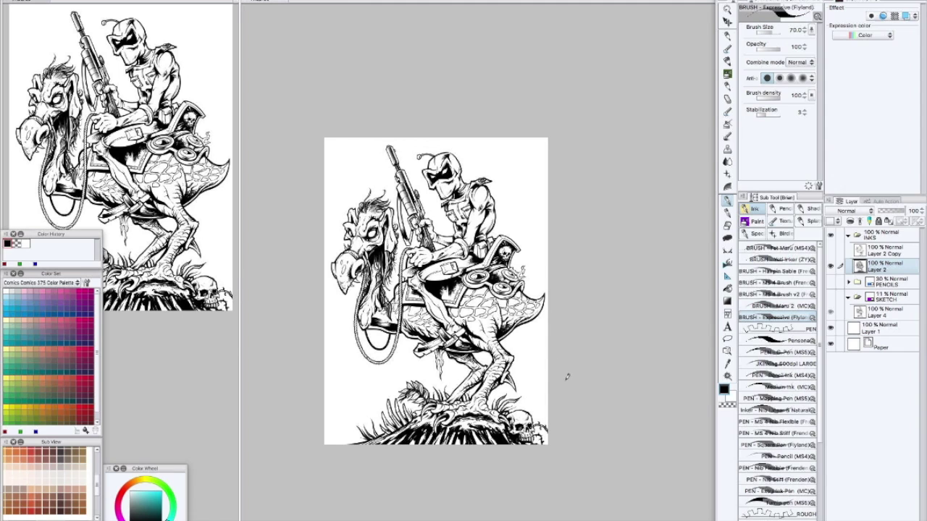